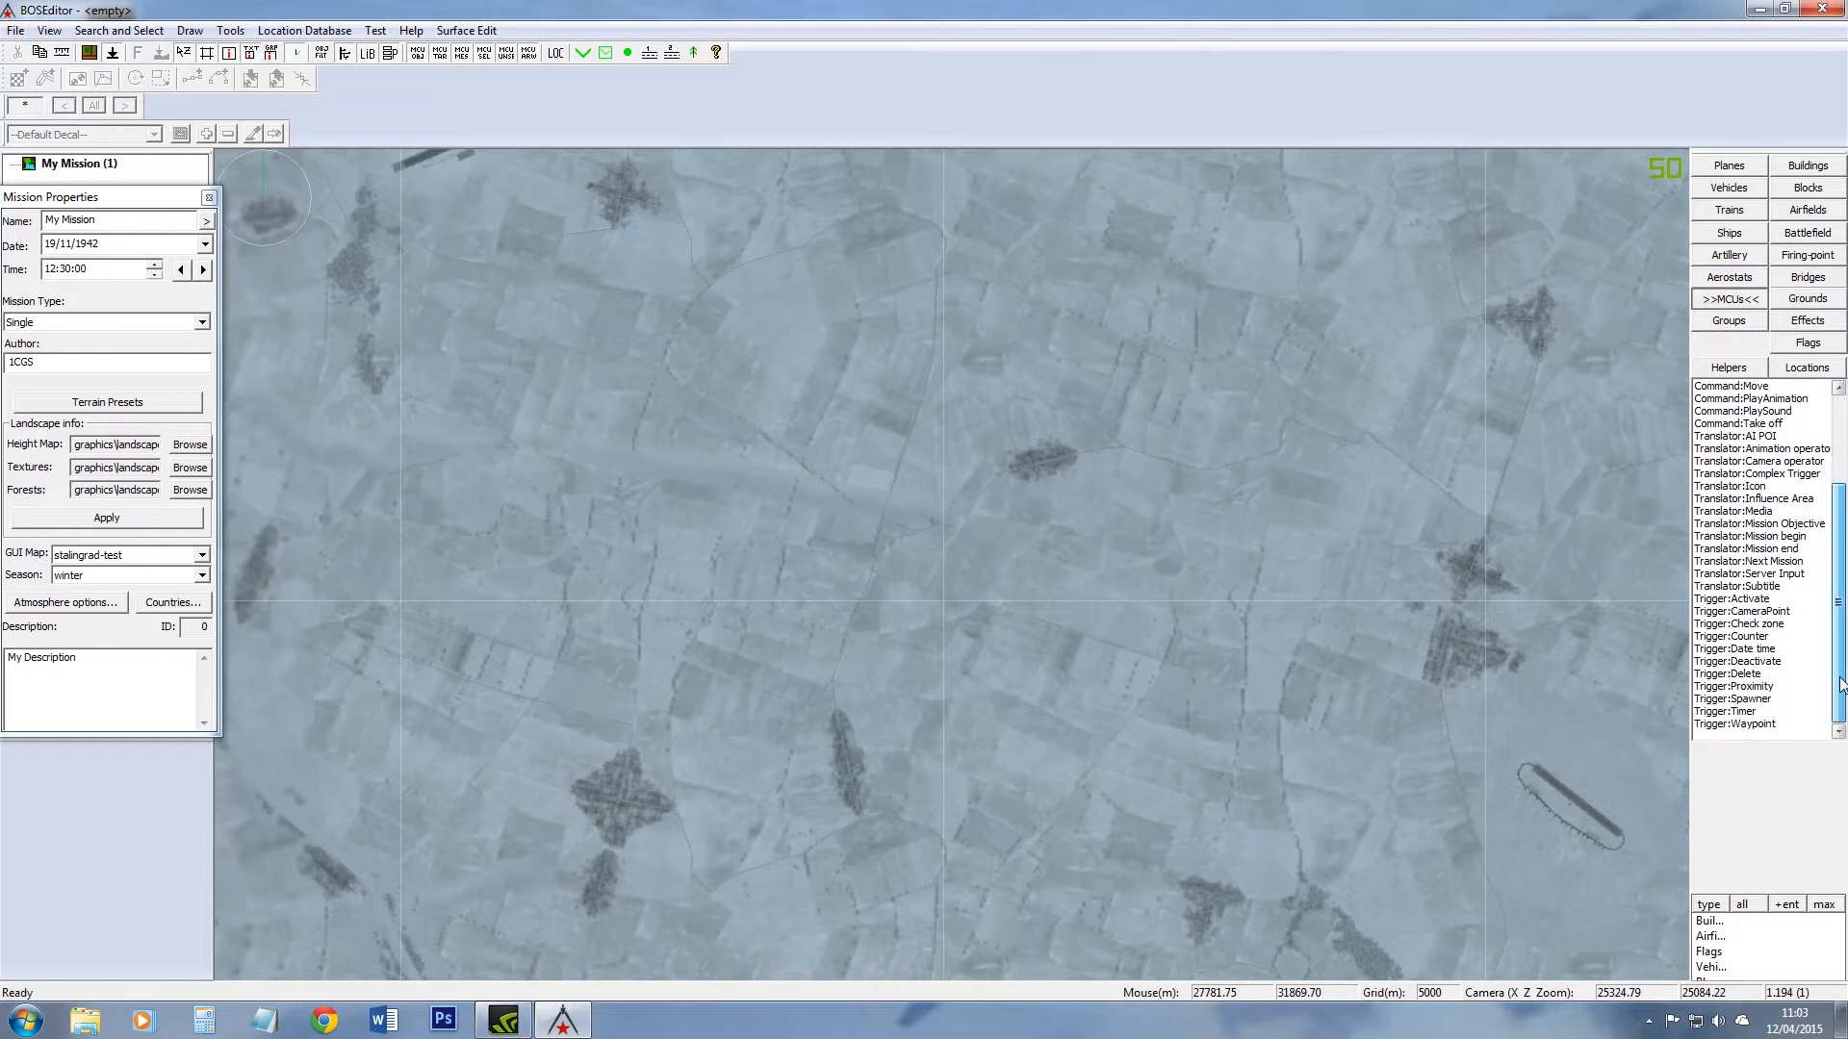
# Step: Place a Check zone trigger on the map and give it a 5000 m zone with the Axis plane coalition set to True
pyautogui.click(1774, 626)
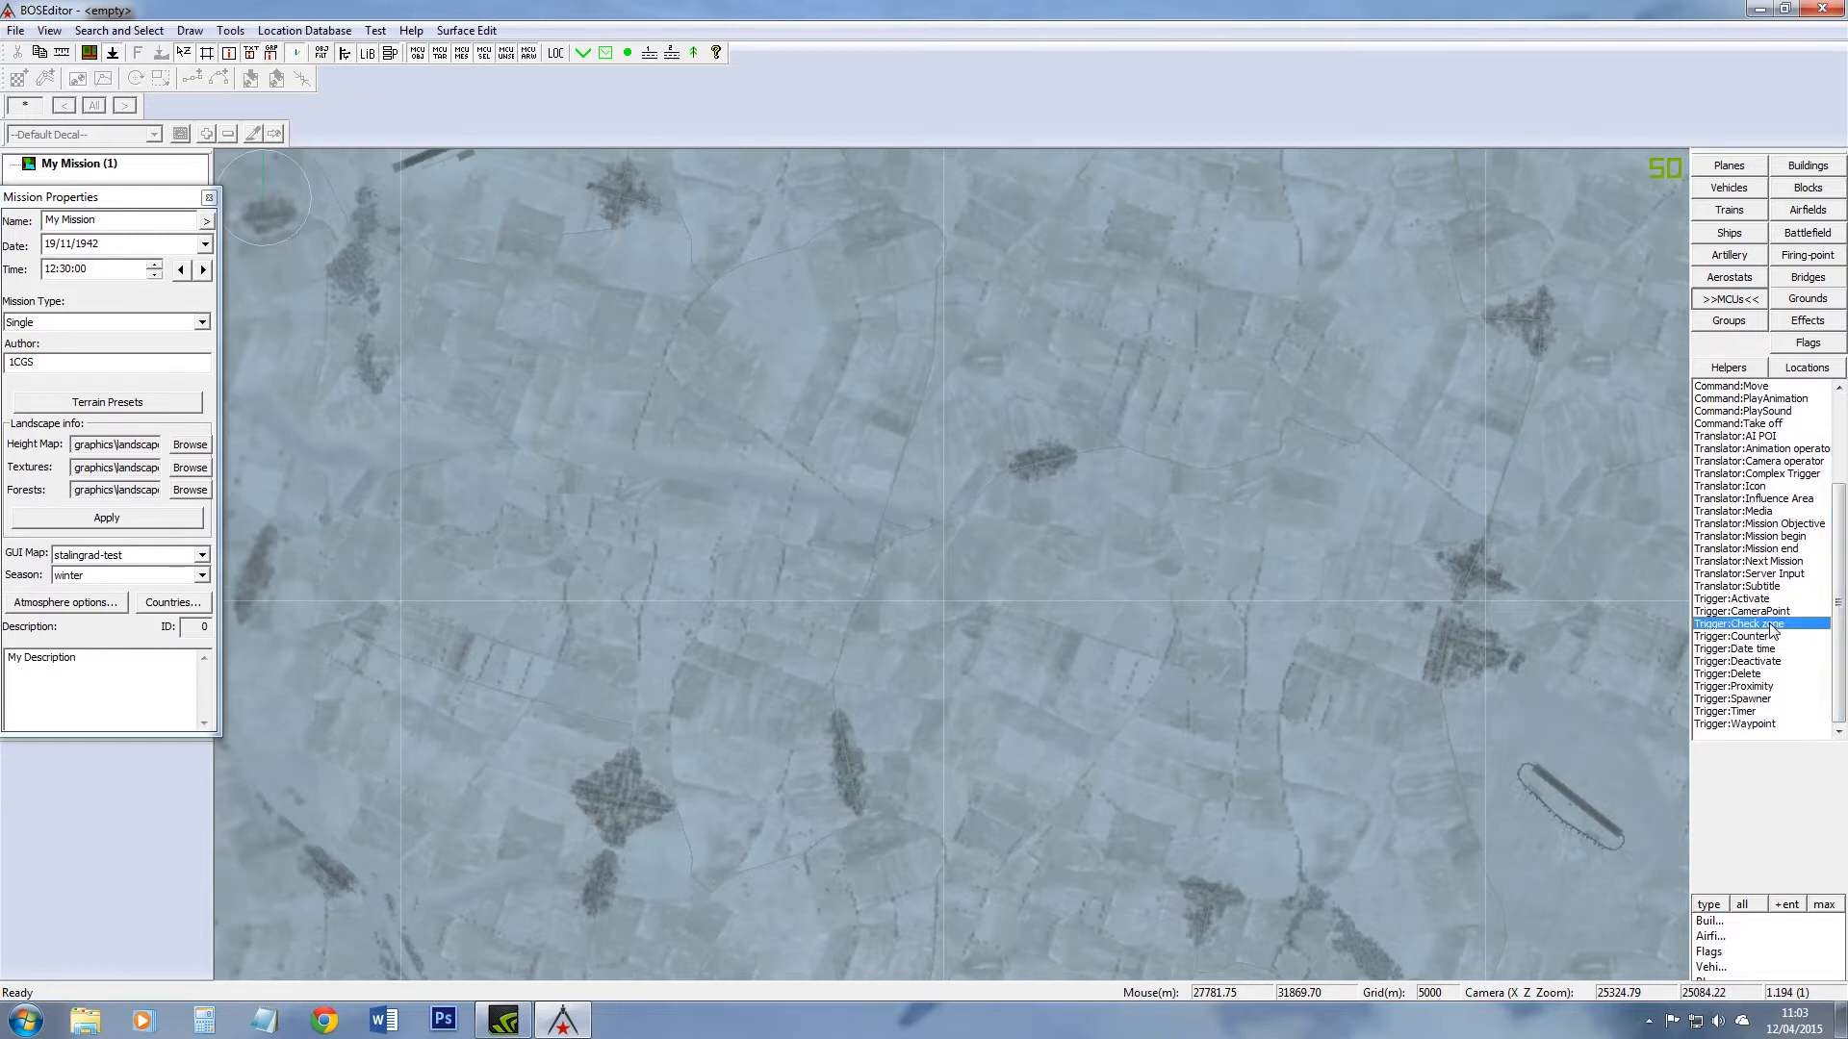
pyautogui.click(832, 533)
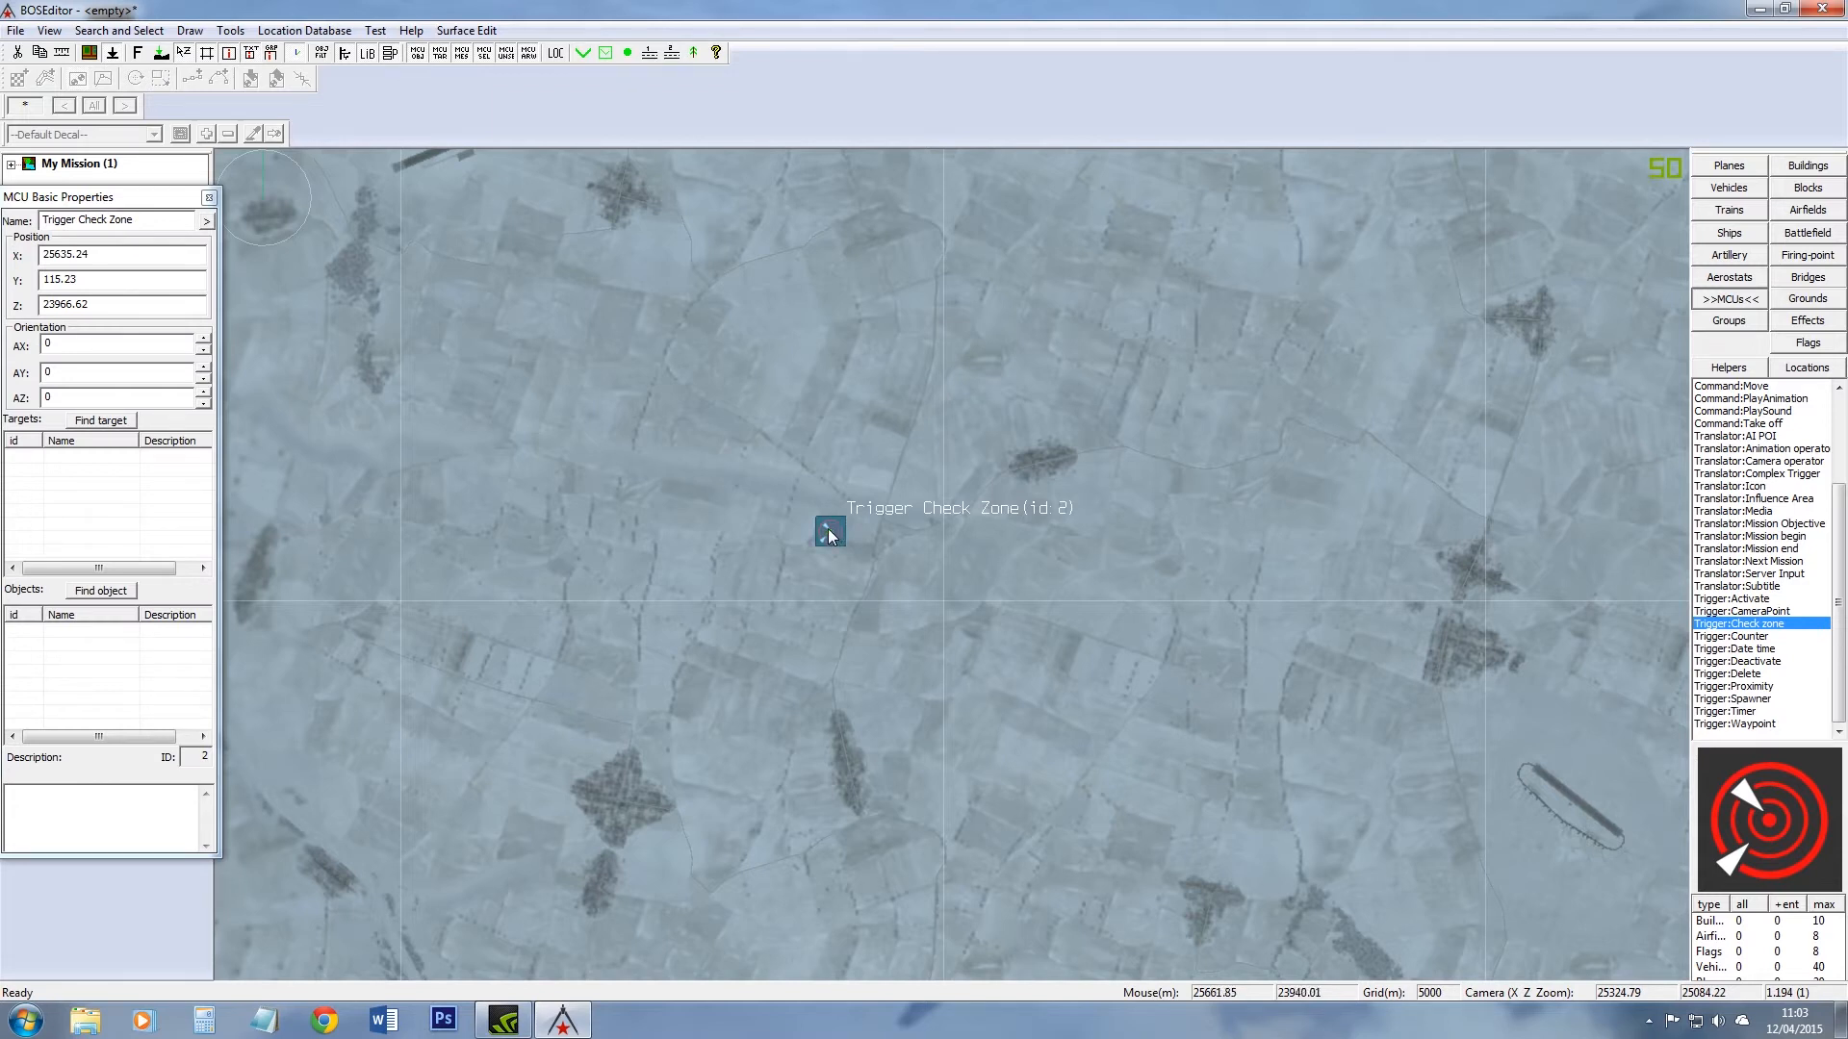
pyautogui.doubleClick(830, 528)
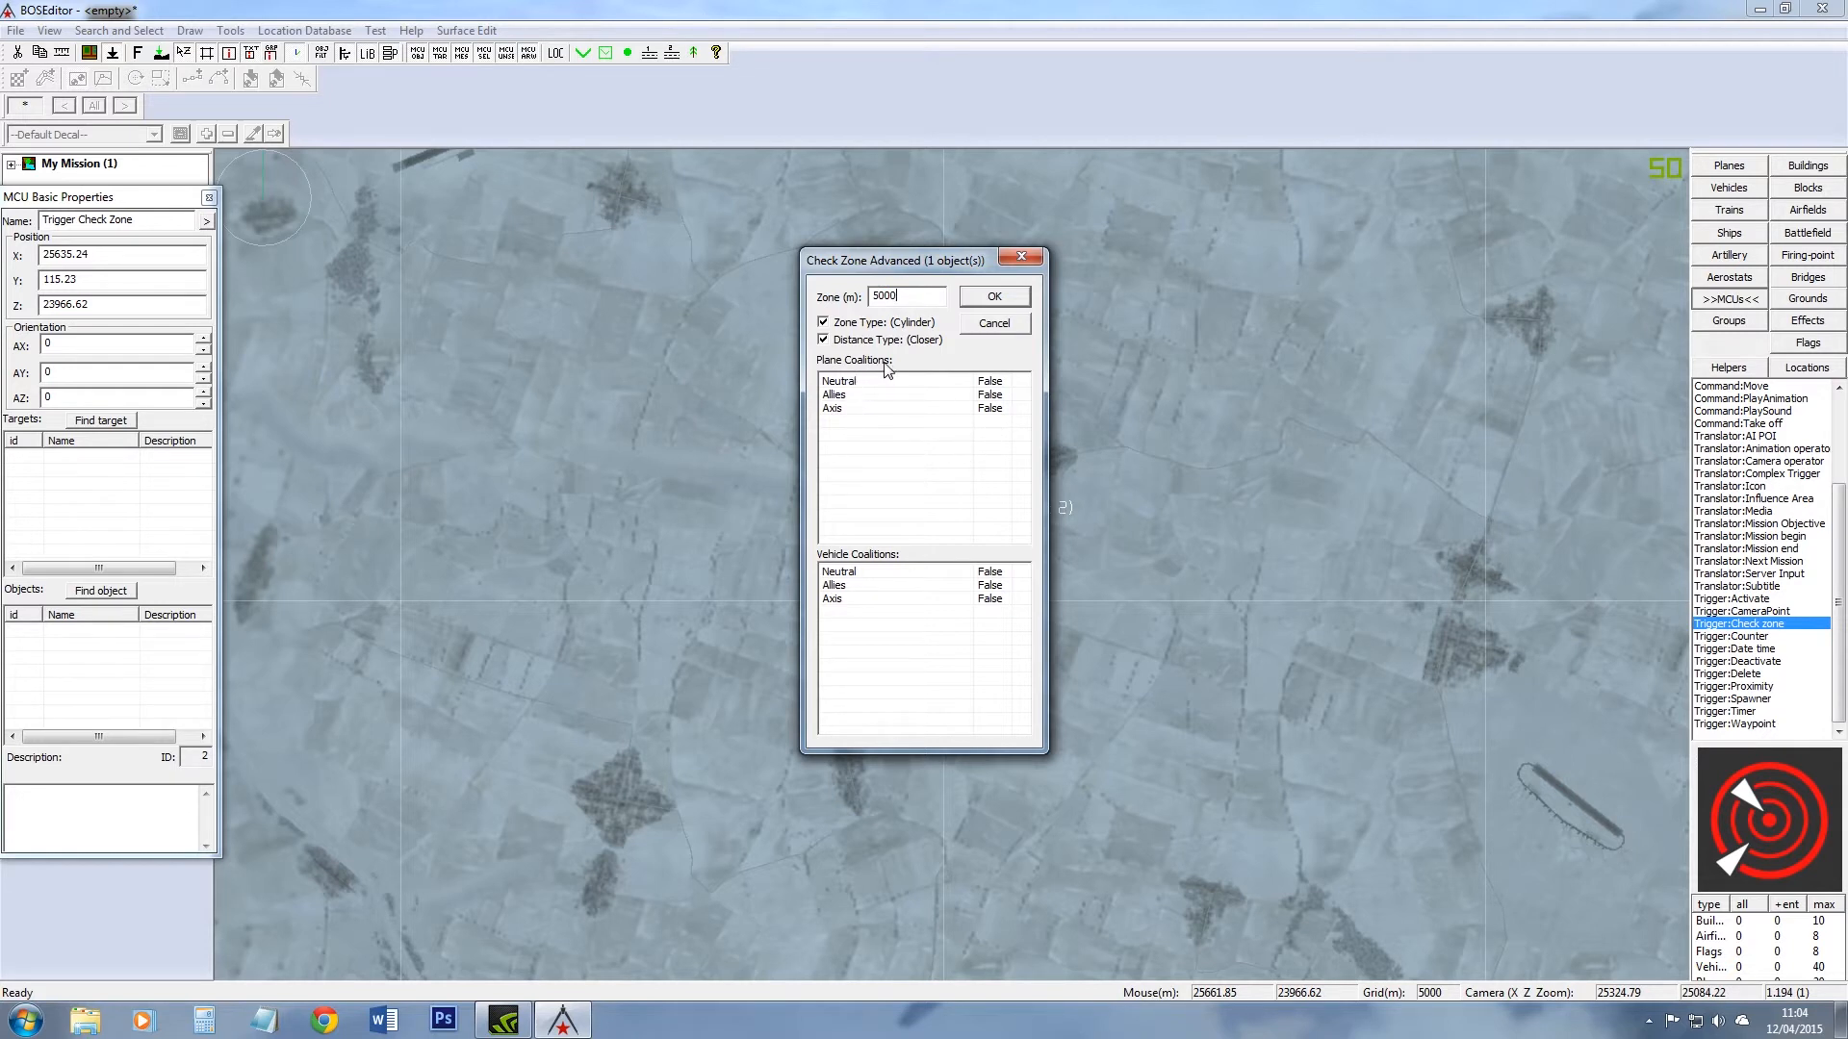
pyautogui.doubleClick(995, 412)
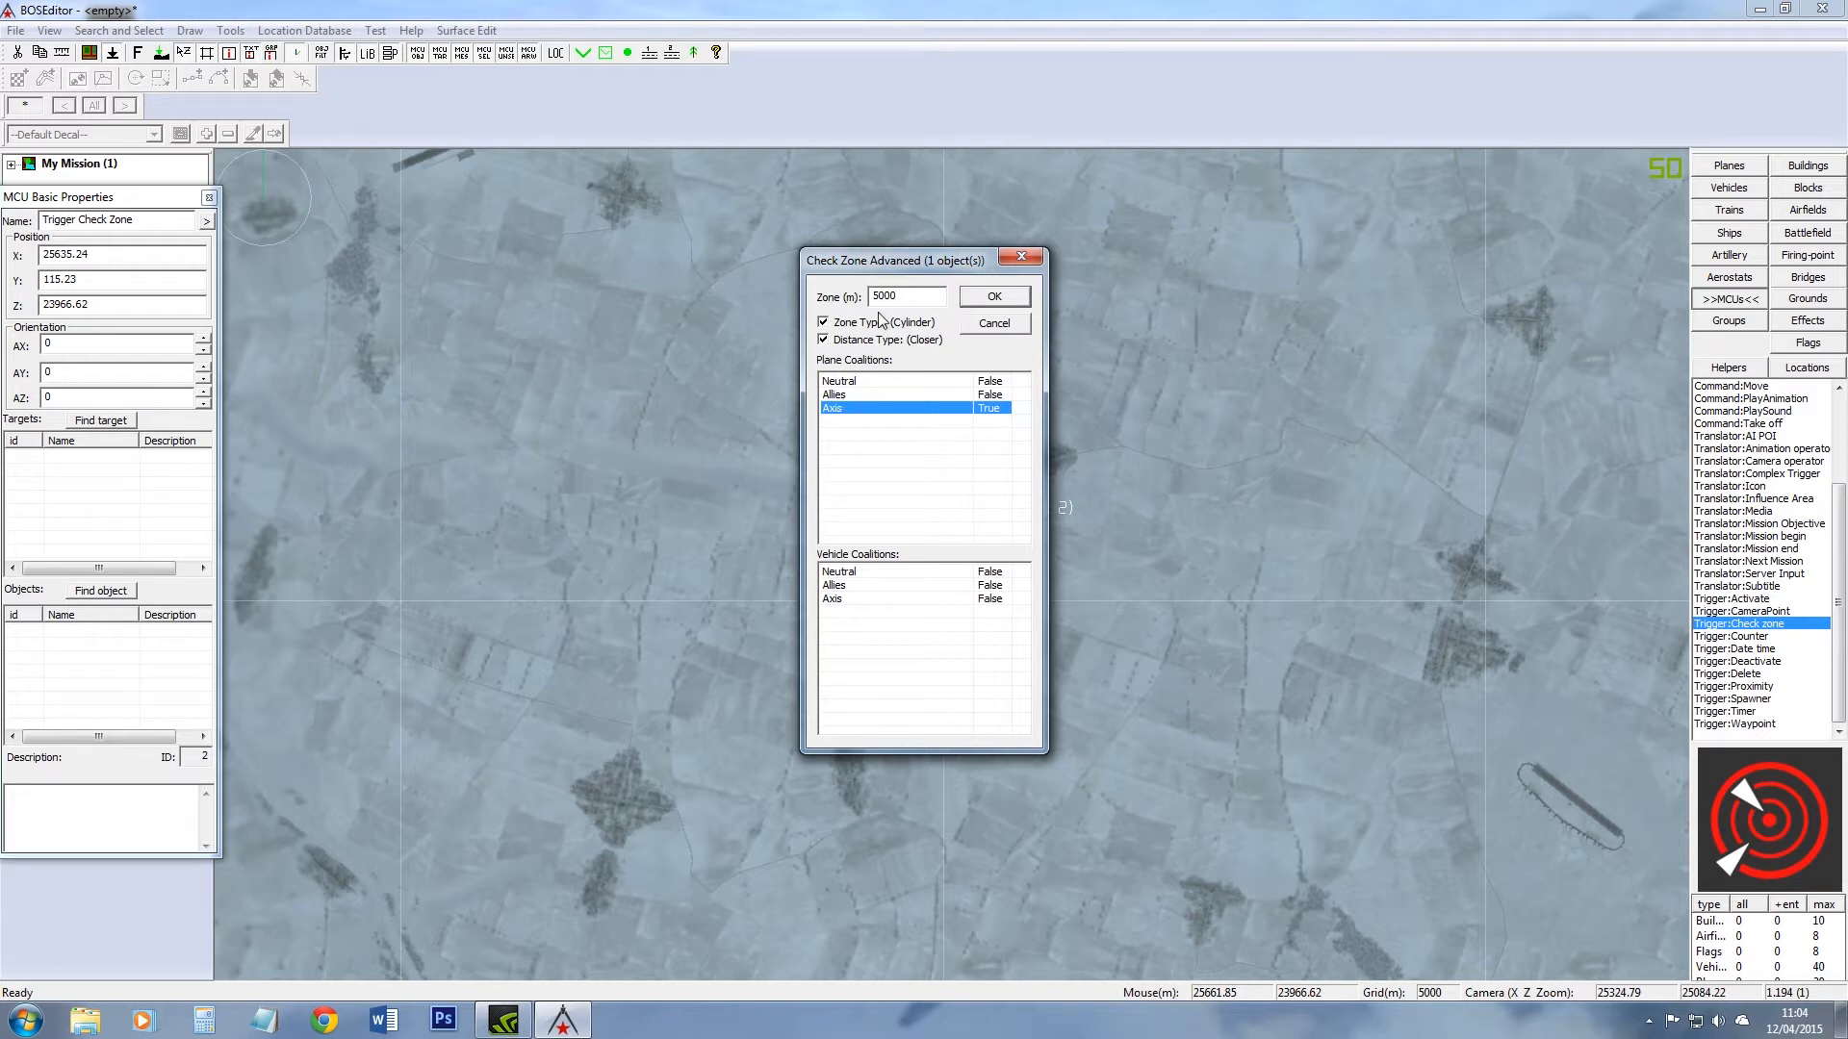
# Step: Toggle the check zone's zone and distance types, leaving them on Cylinder and Closer, and accept the settings
pyautogui.click(823, 323)
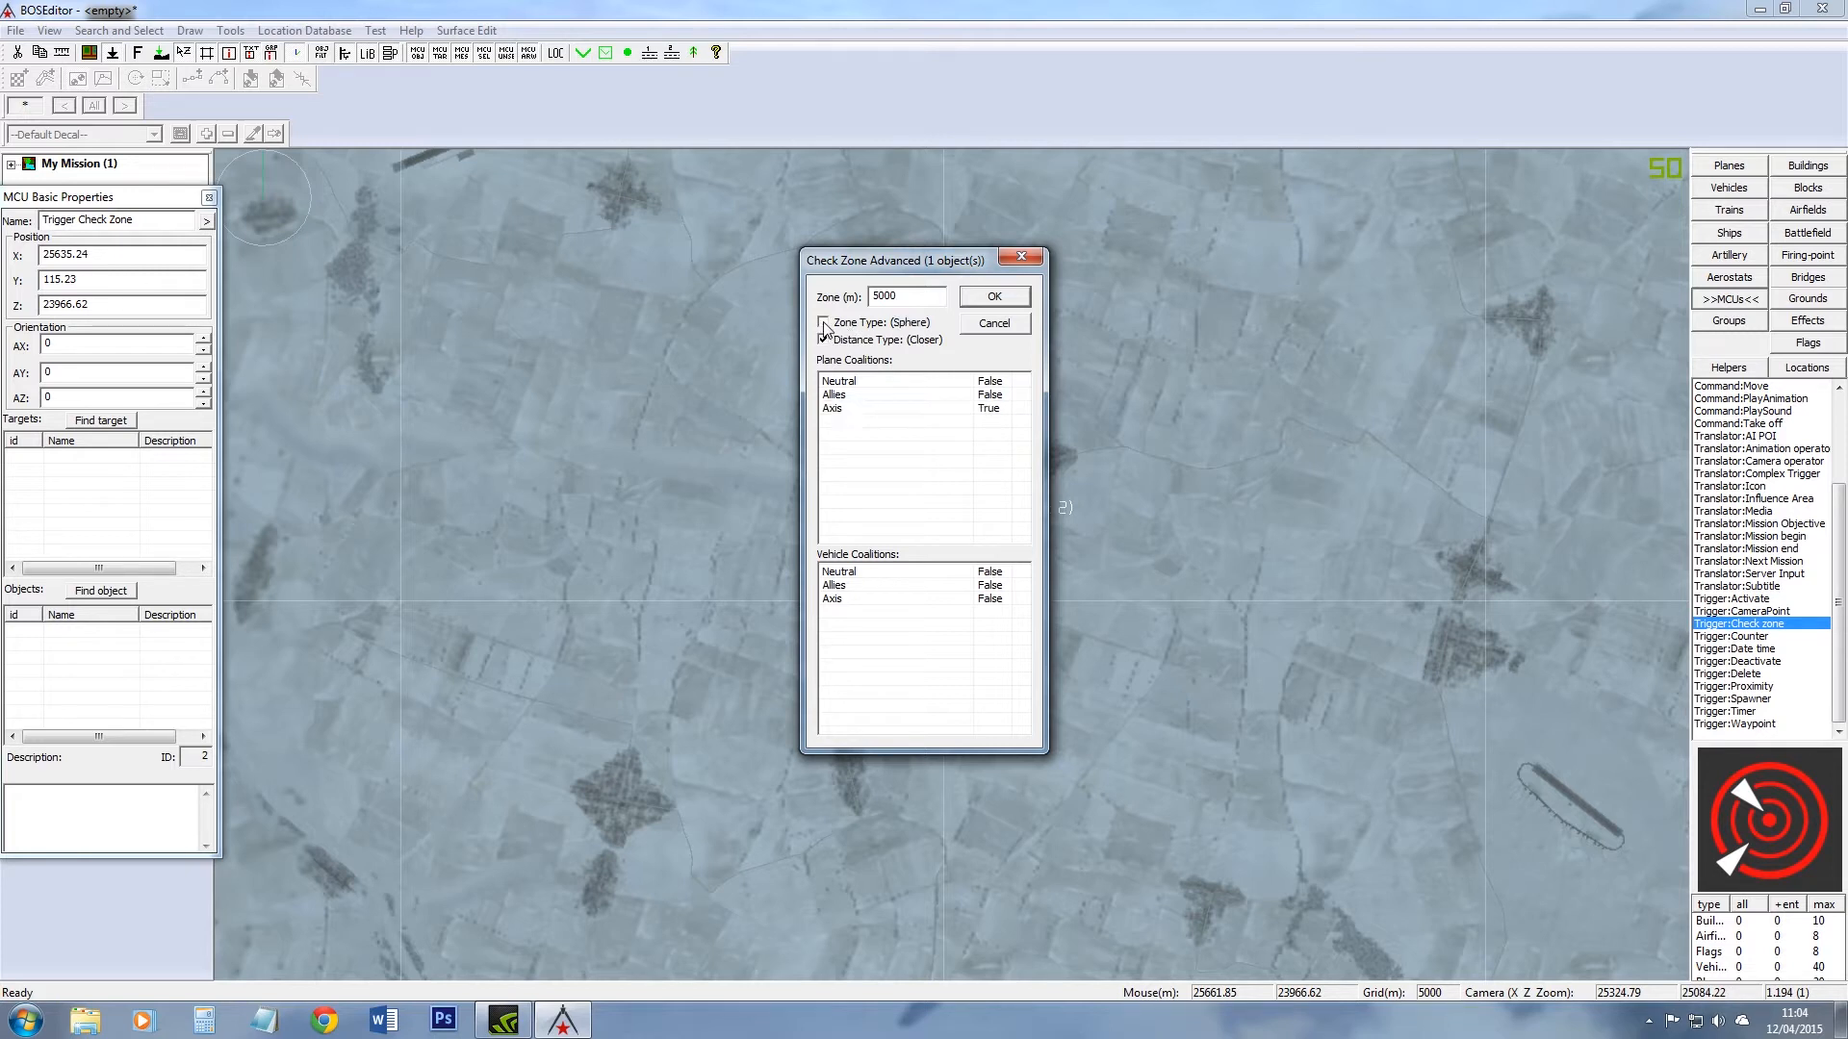
pyautogui.click(824, 323)
pyautogui.click(824, 340)
pyautogui.click(823, 341)
pyautogui.click(824, 342)
pyautogui.click(824, 341)
pyautogui.click(991, 299)
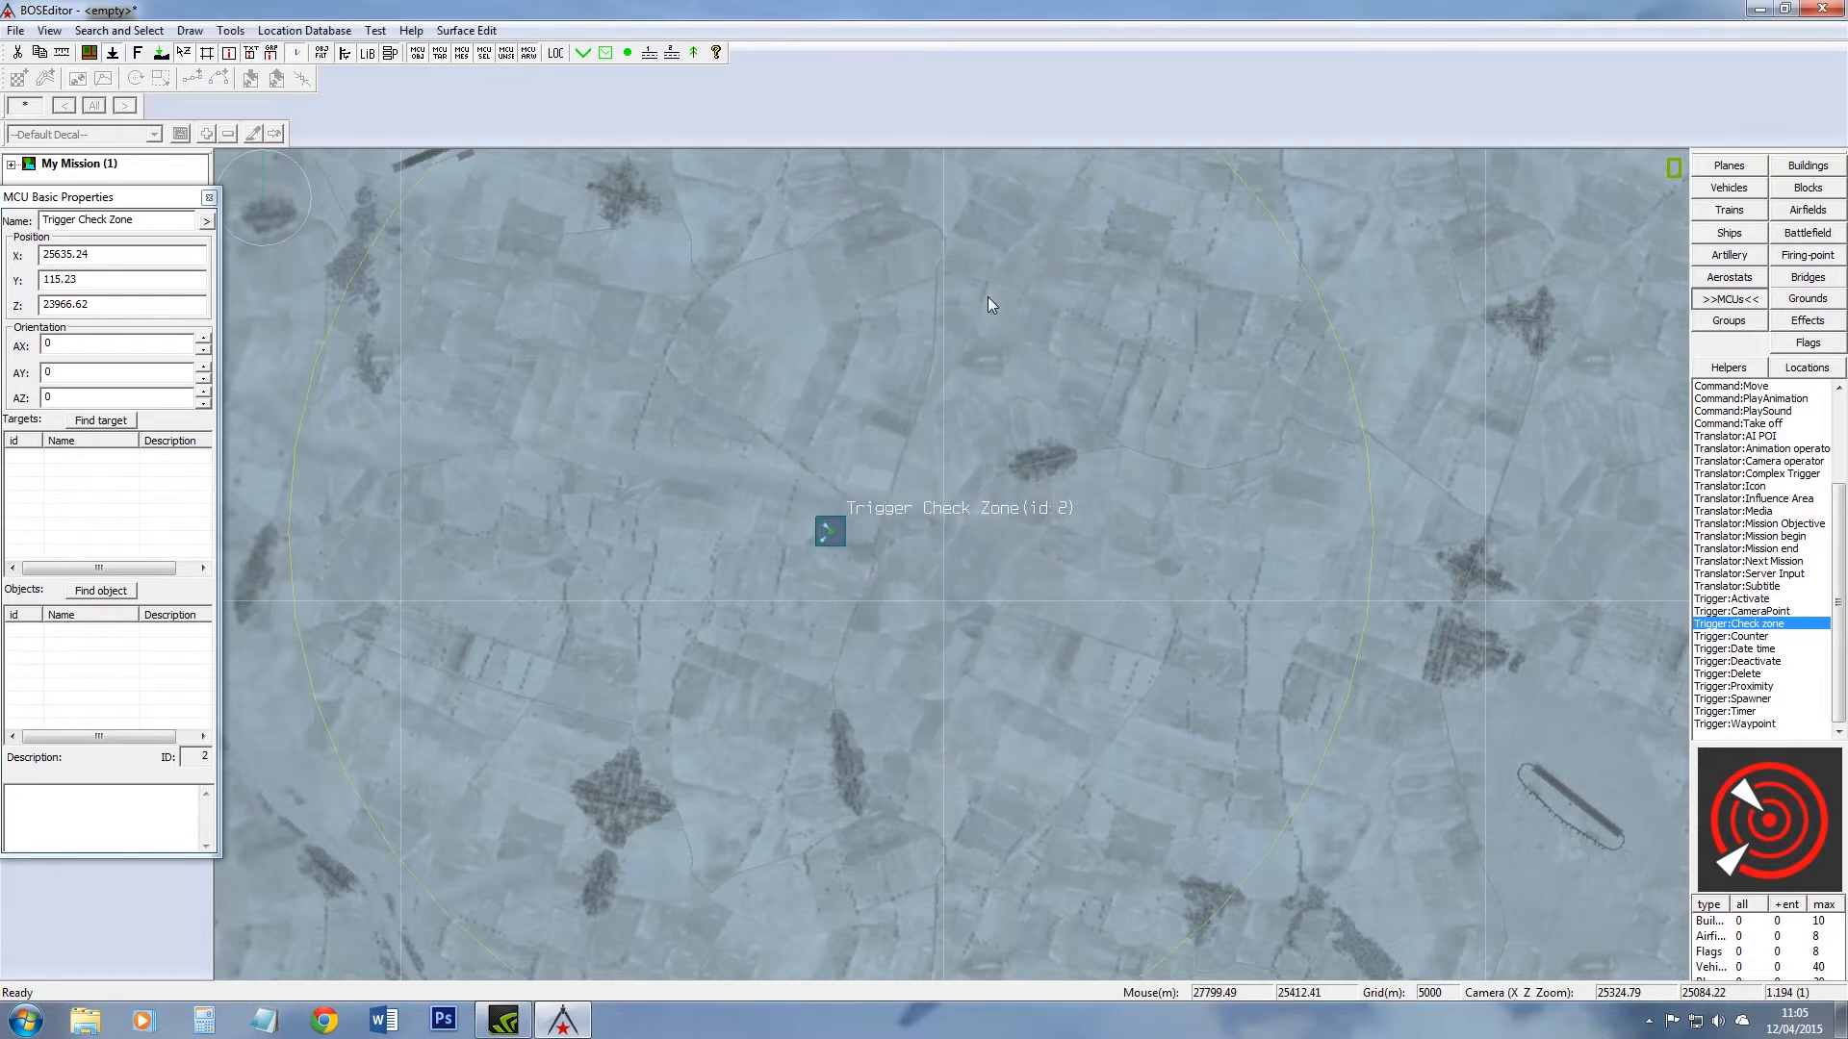
# Step: Switch the map display to the GUI map
pyautogui.scroll(-3, 915, 412)
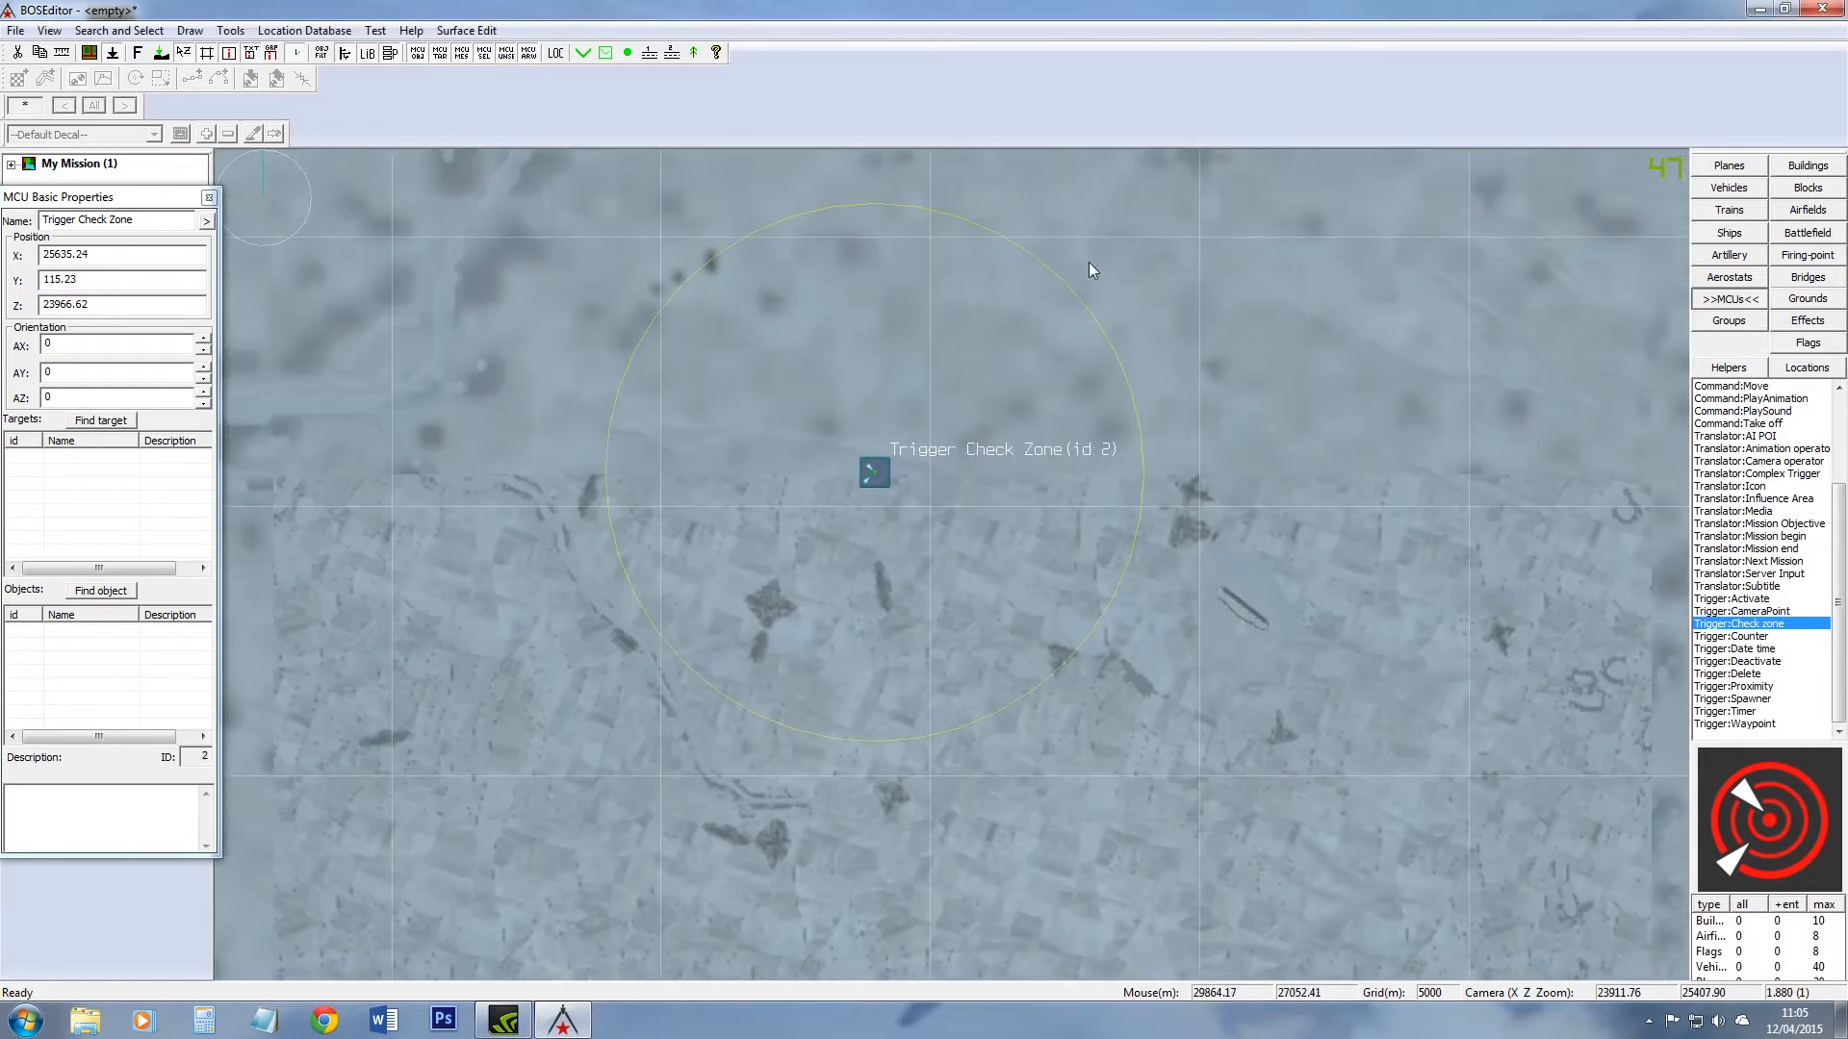
pyautogui.moveTo(1147, 366); pyautogui.dragTo(1178, 403, button='right')
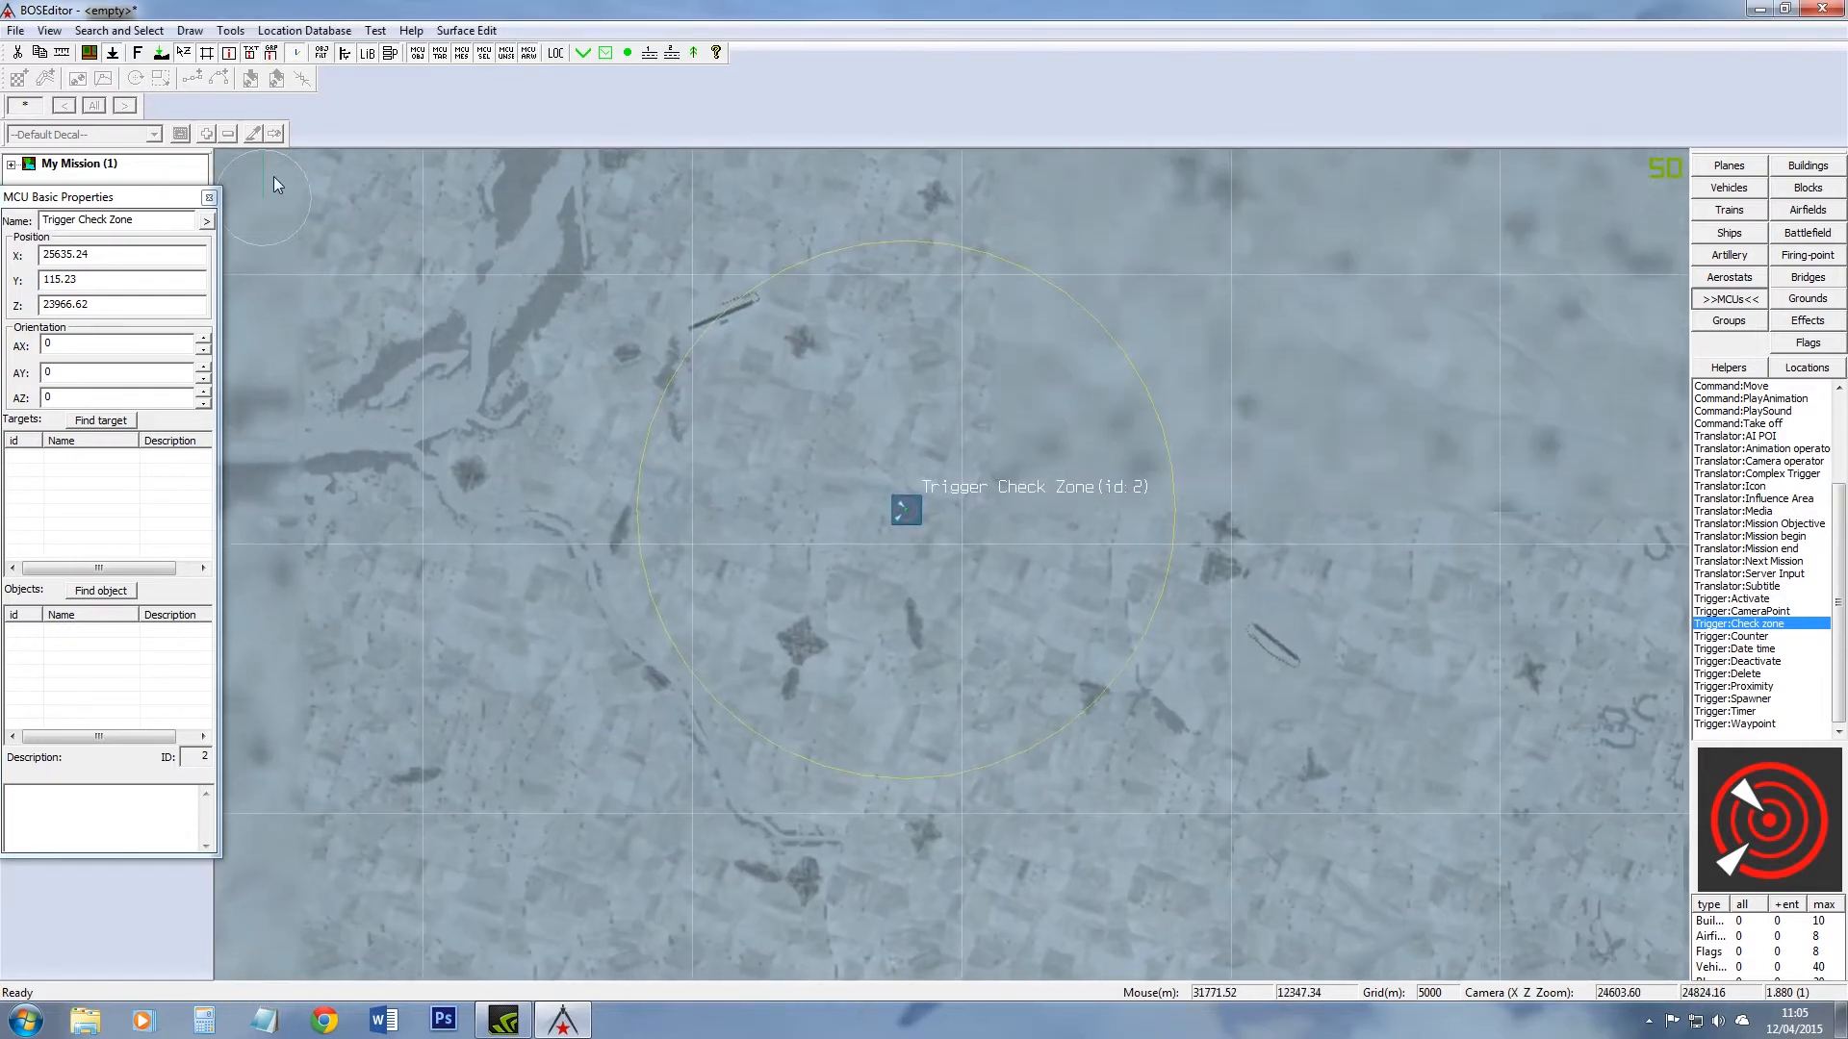
pyautogui.click(17, 31)
pyautogui.moveTo(50, 32)
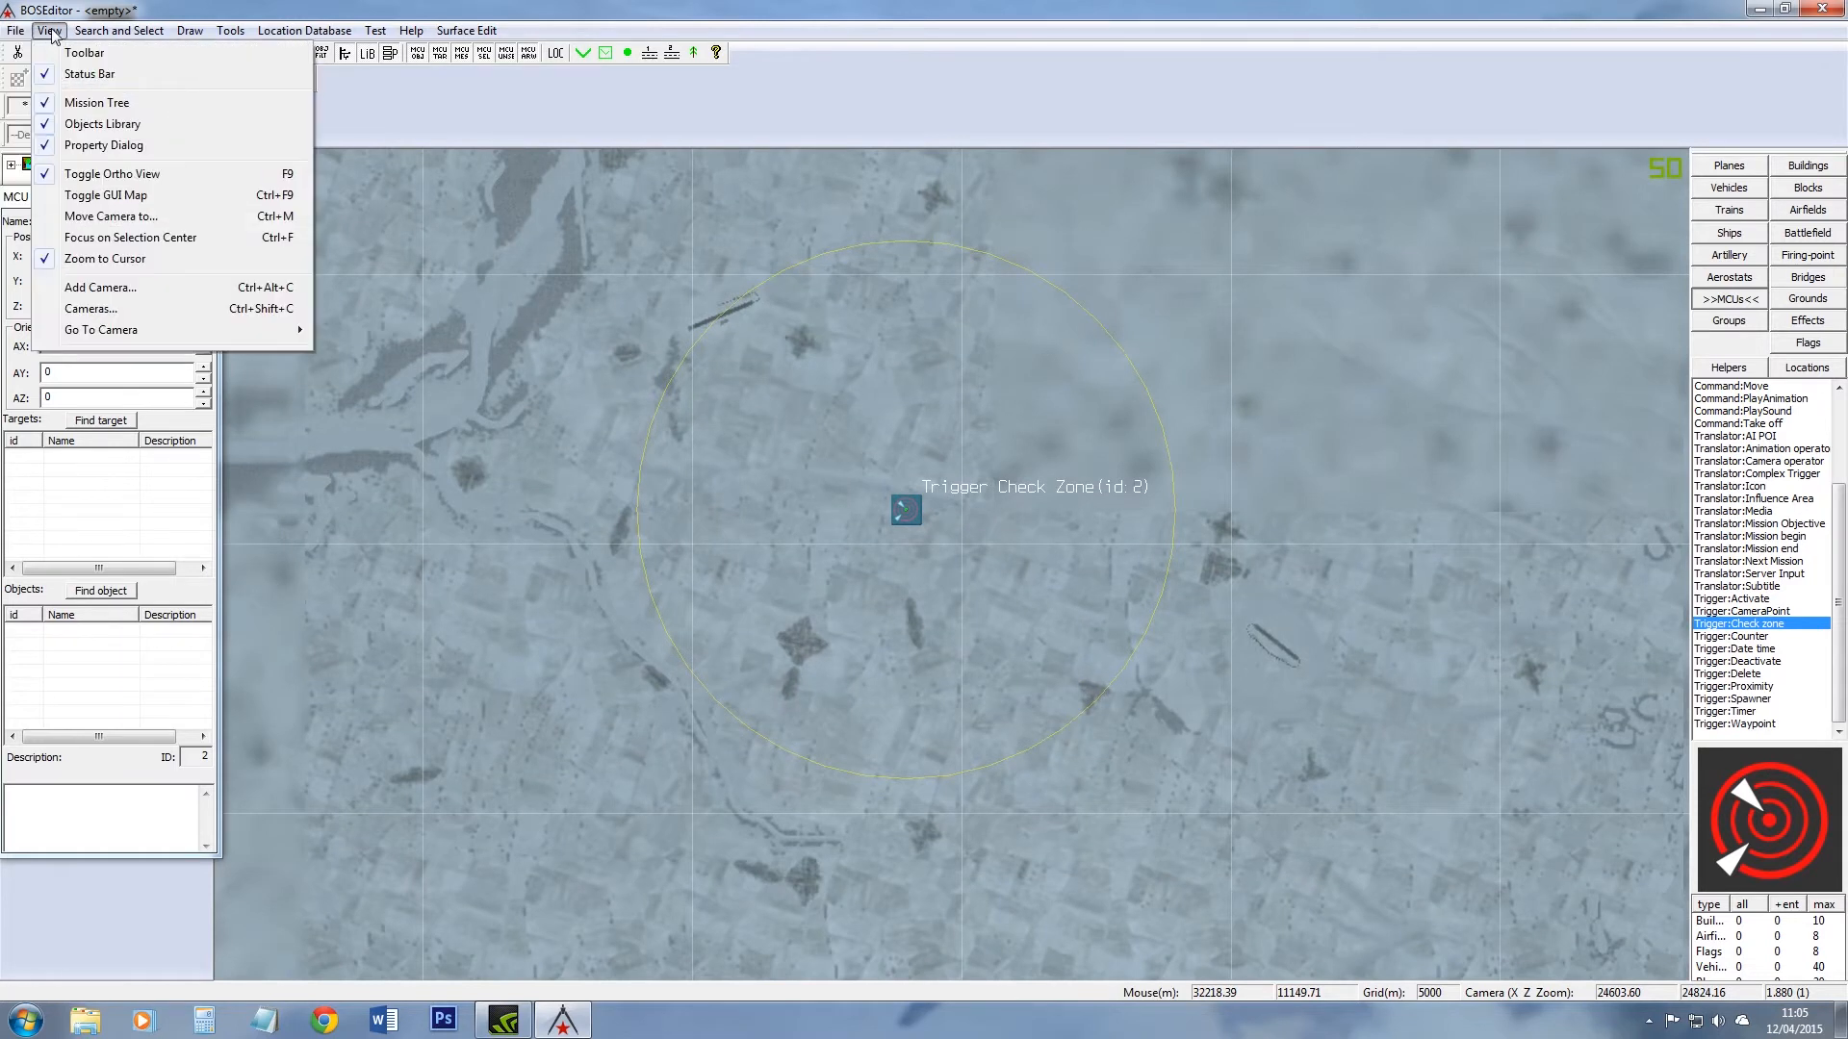
pyautogui.click(107, 198)
# Step: Move the check zone trigger onto the Lapino airfield
pyautogui.scroll(2, 942, 520)
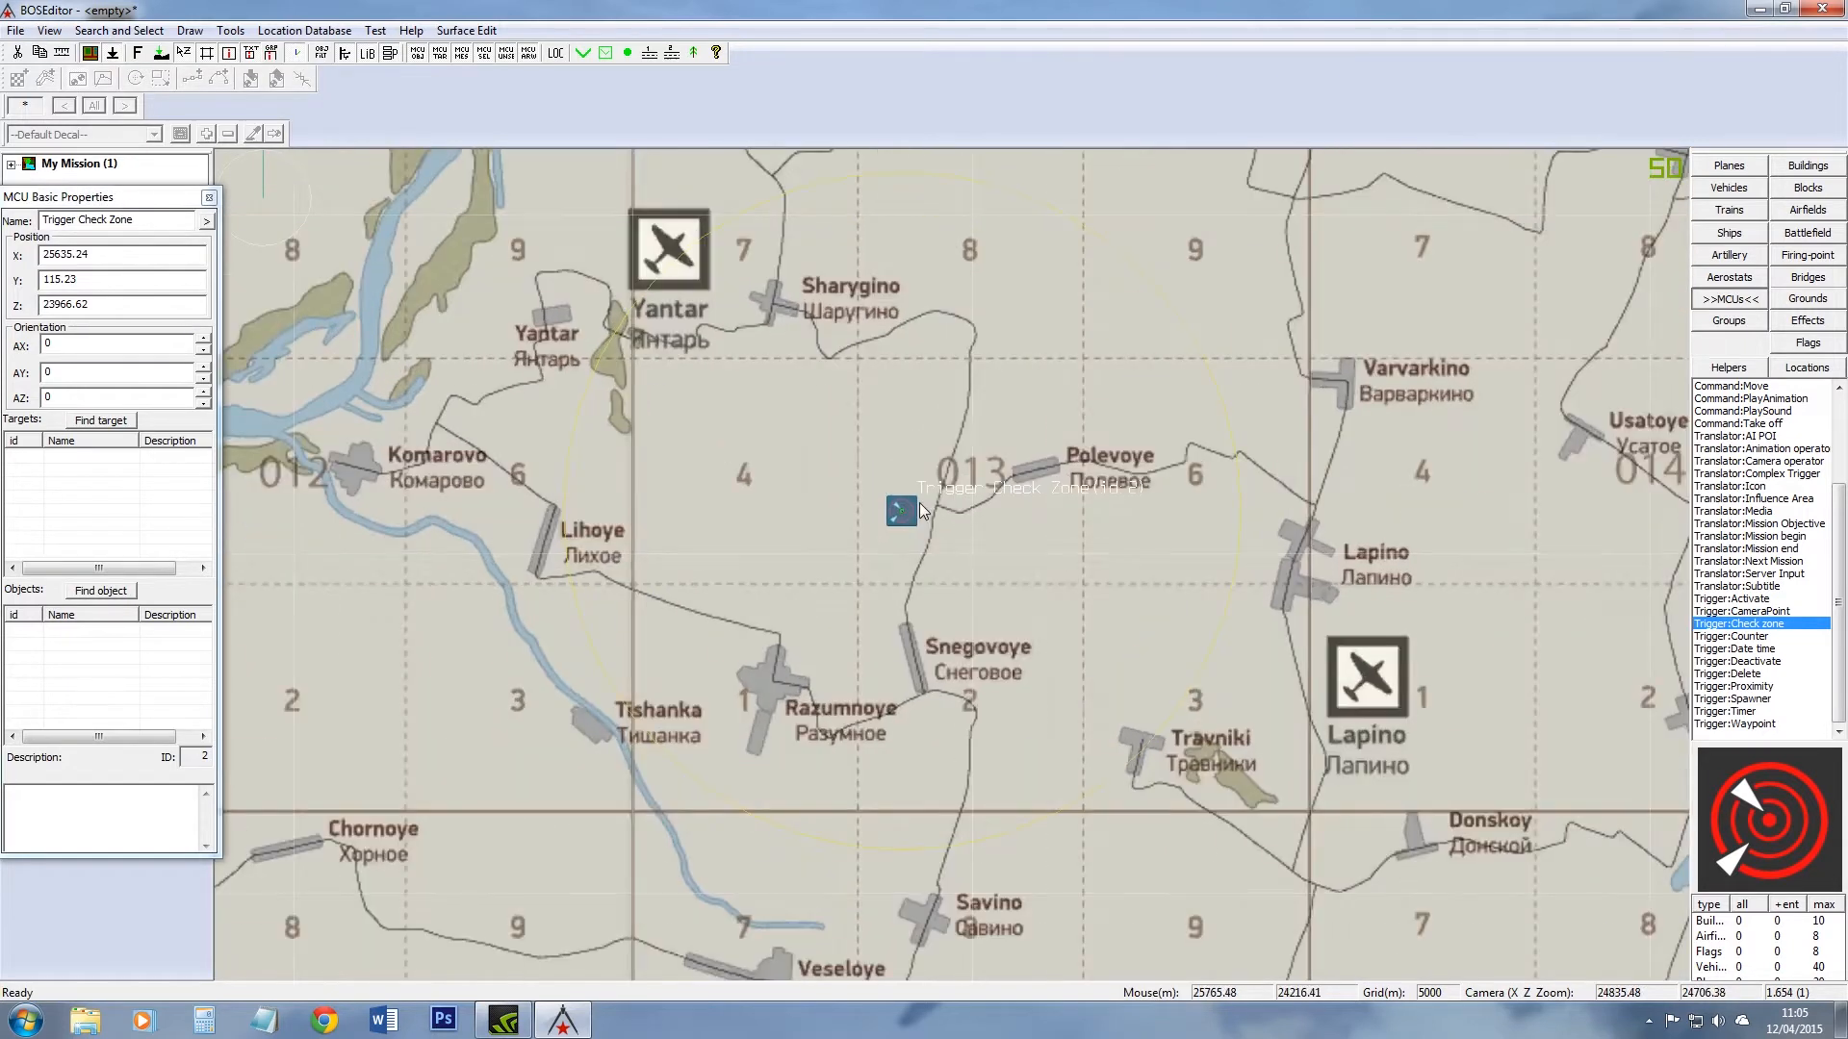
pyautogui.scroll(2, 907, 499)
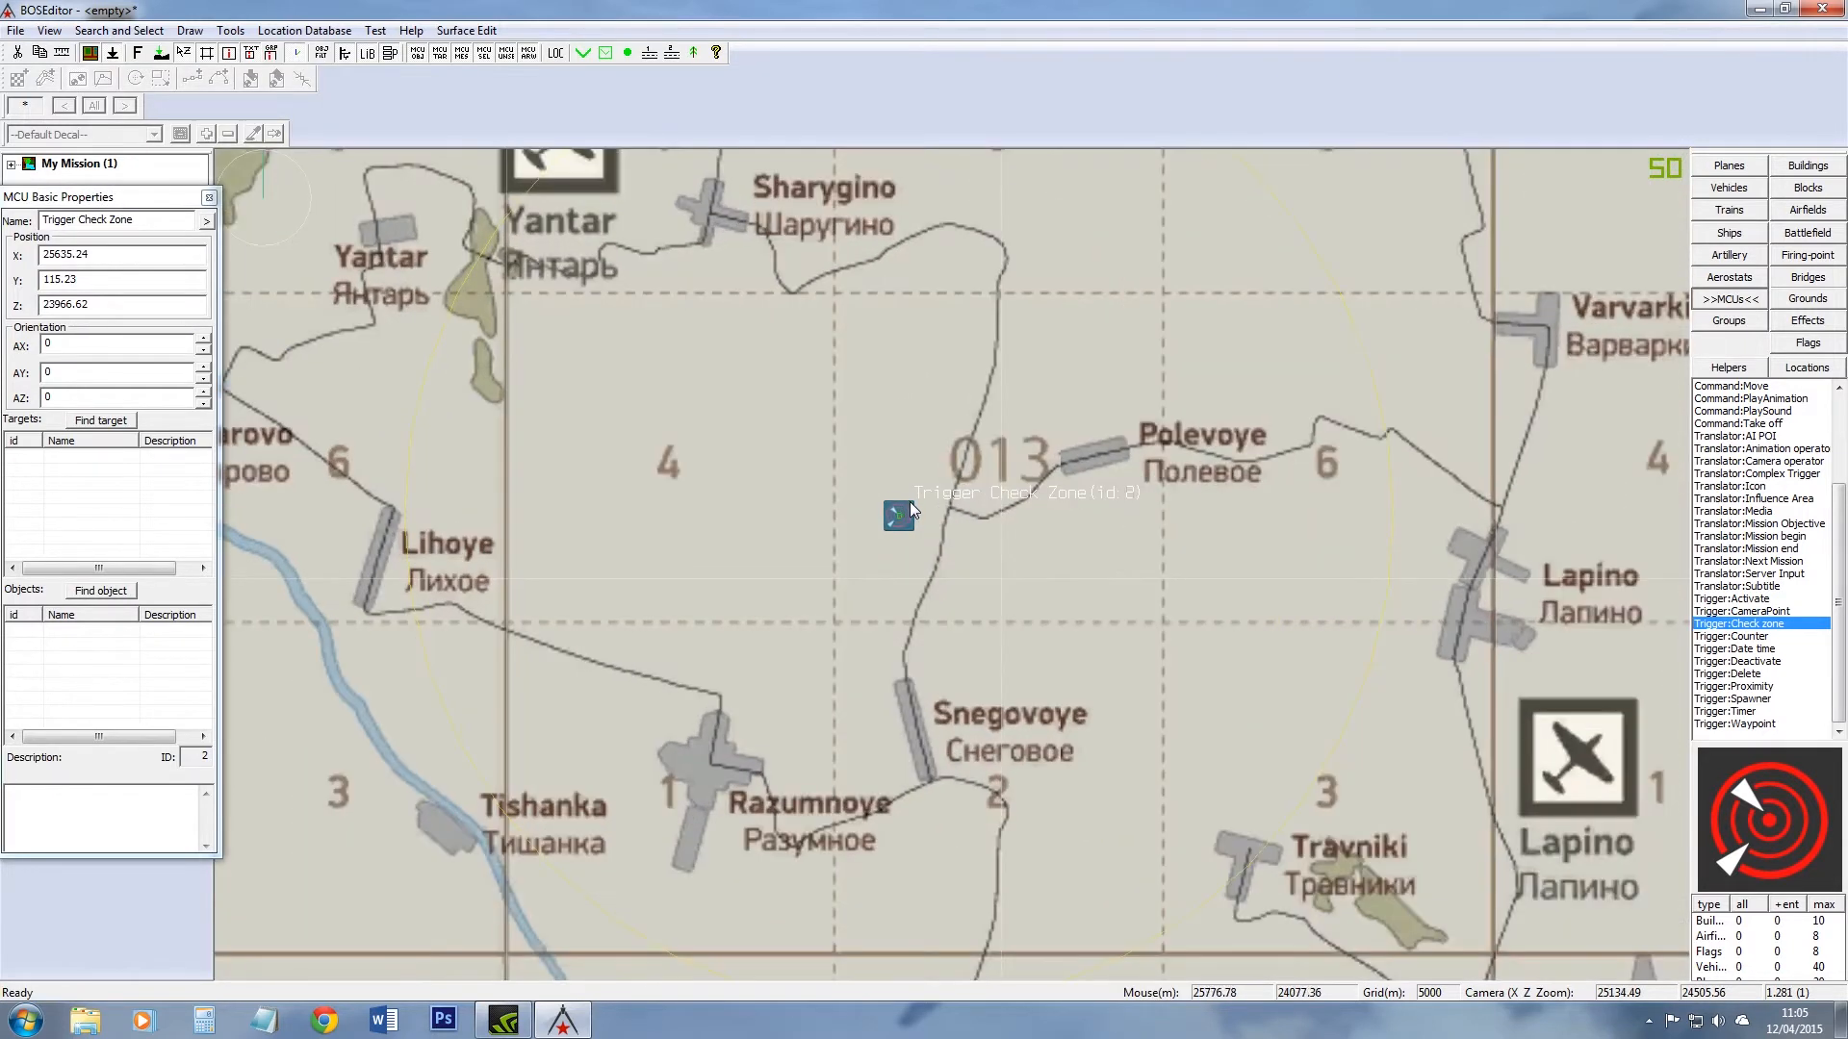
pyautogui.scroll(-3, 912, 506)
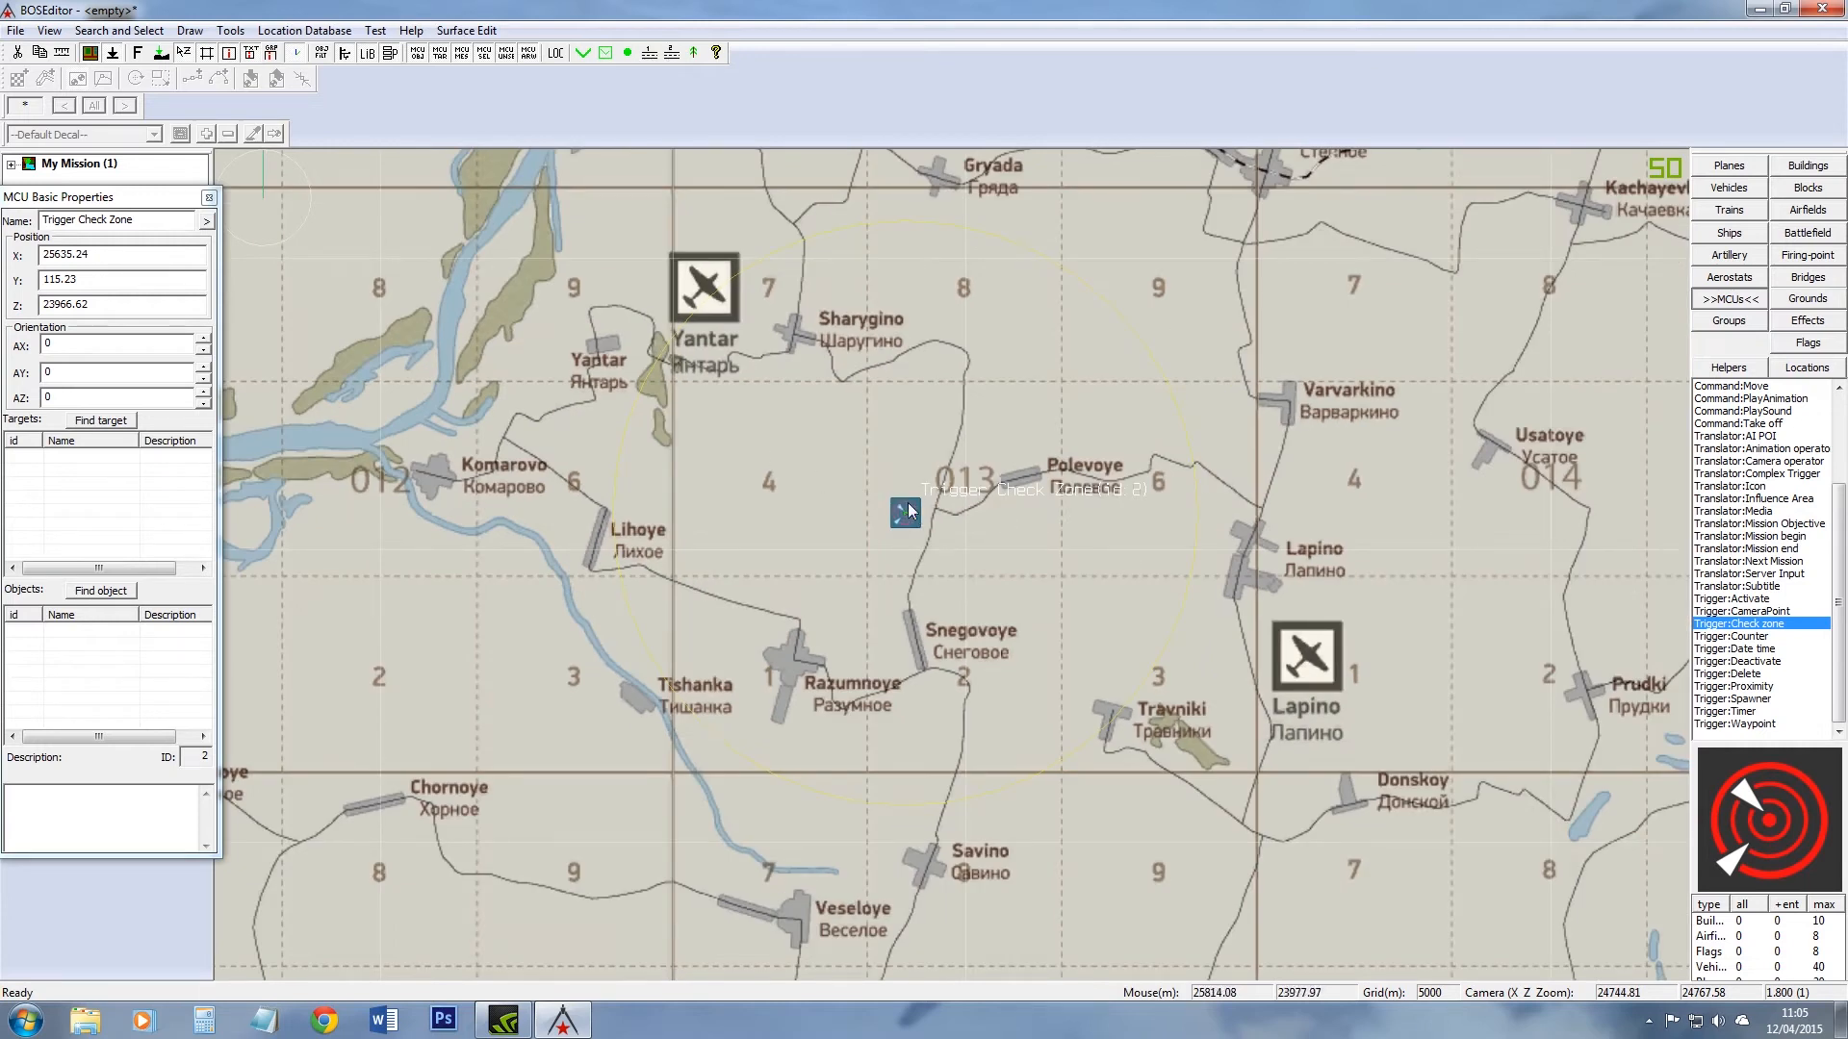
pyautogui.moveTo(908, 503); pyautogui.dragTo(1310, 645)
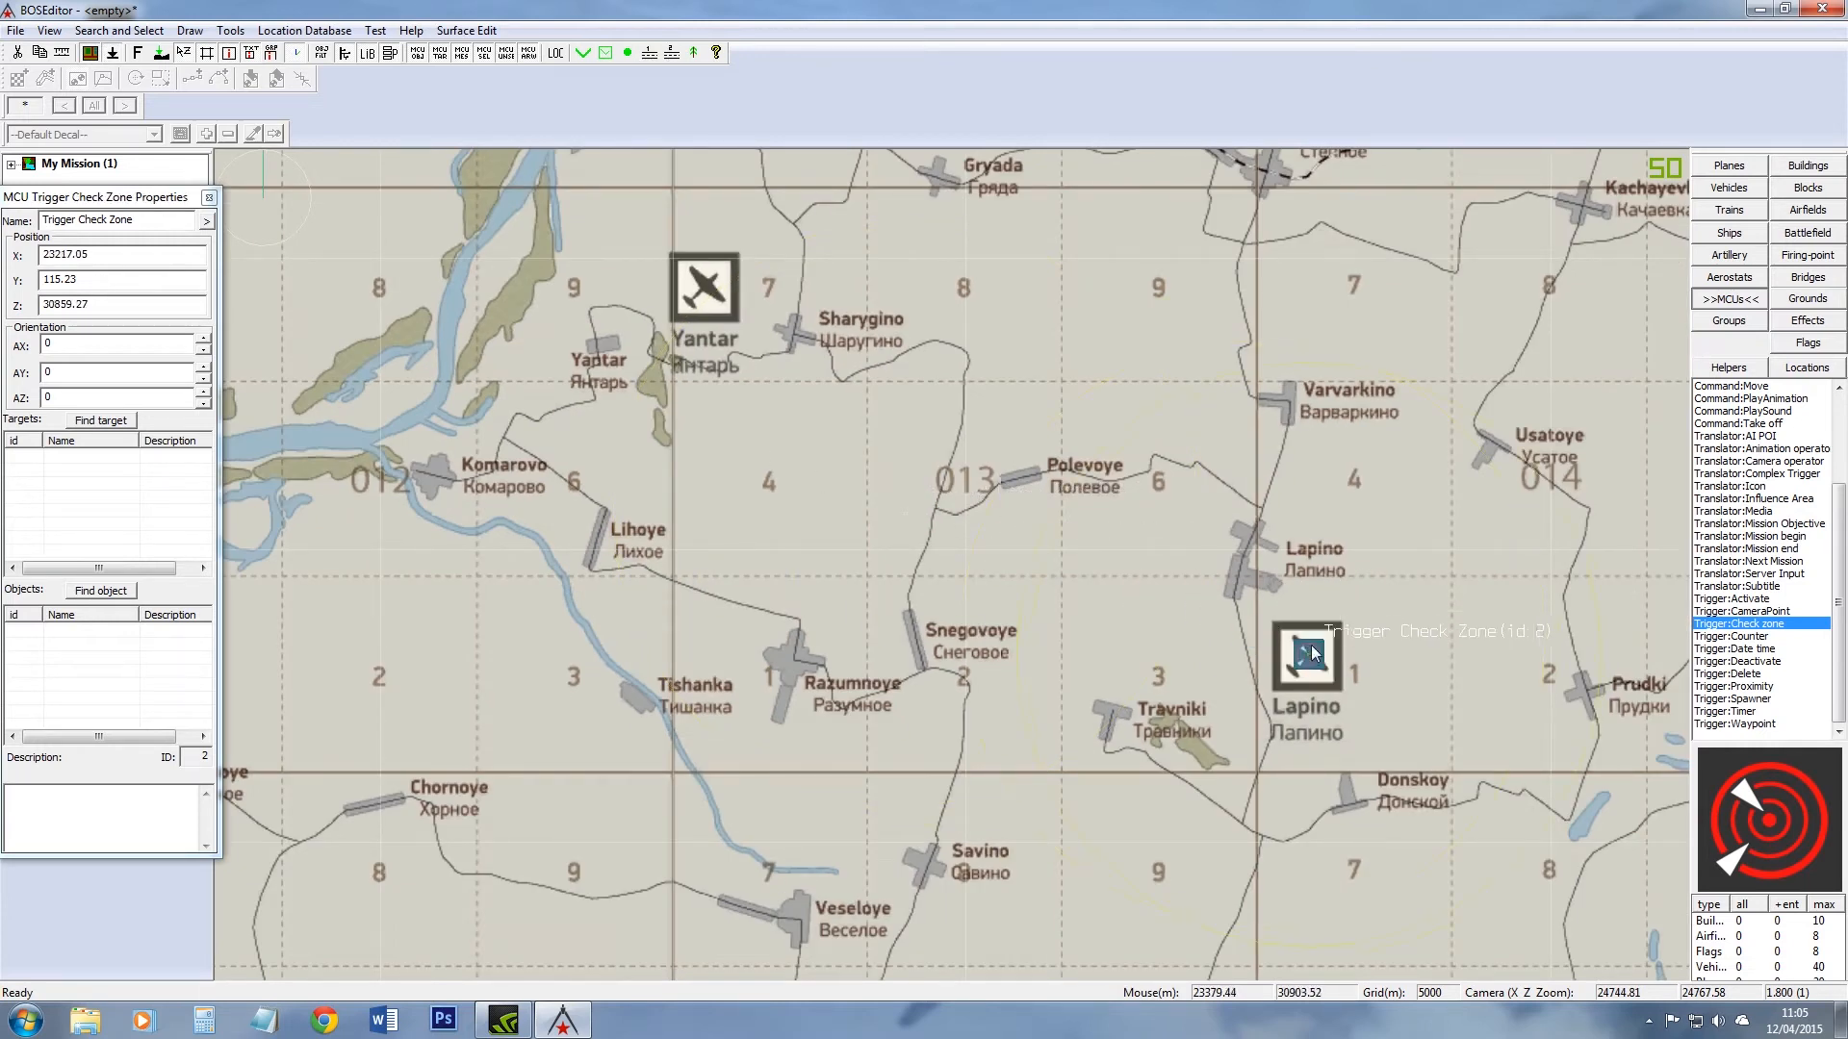
# Step: Place a Mission begin translator just below Varvarkino and a Timer trigger between it and the Lapino check zone
pyautogui.moveTo(1443, 653); pyautogui.dragTo(1021, 510, button='middle')
pyautogui.scroll(2, 741, 449)
pyautogui.moveTo(741, 443); pyautogui.dragTo(938, 522, button='middle')
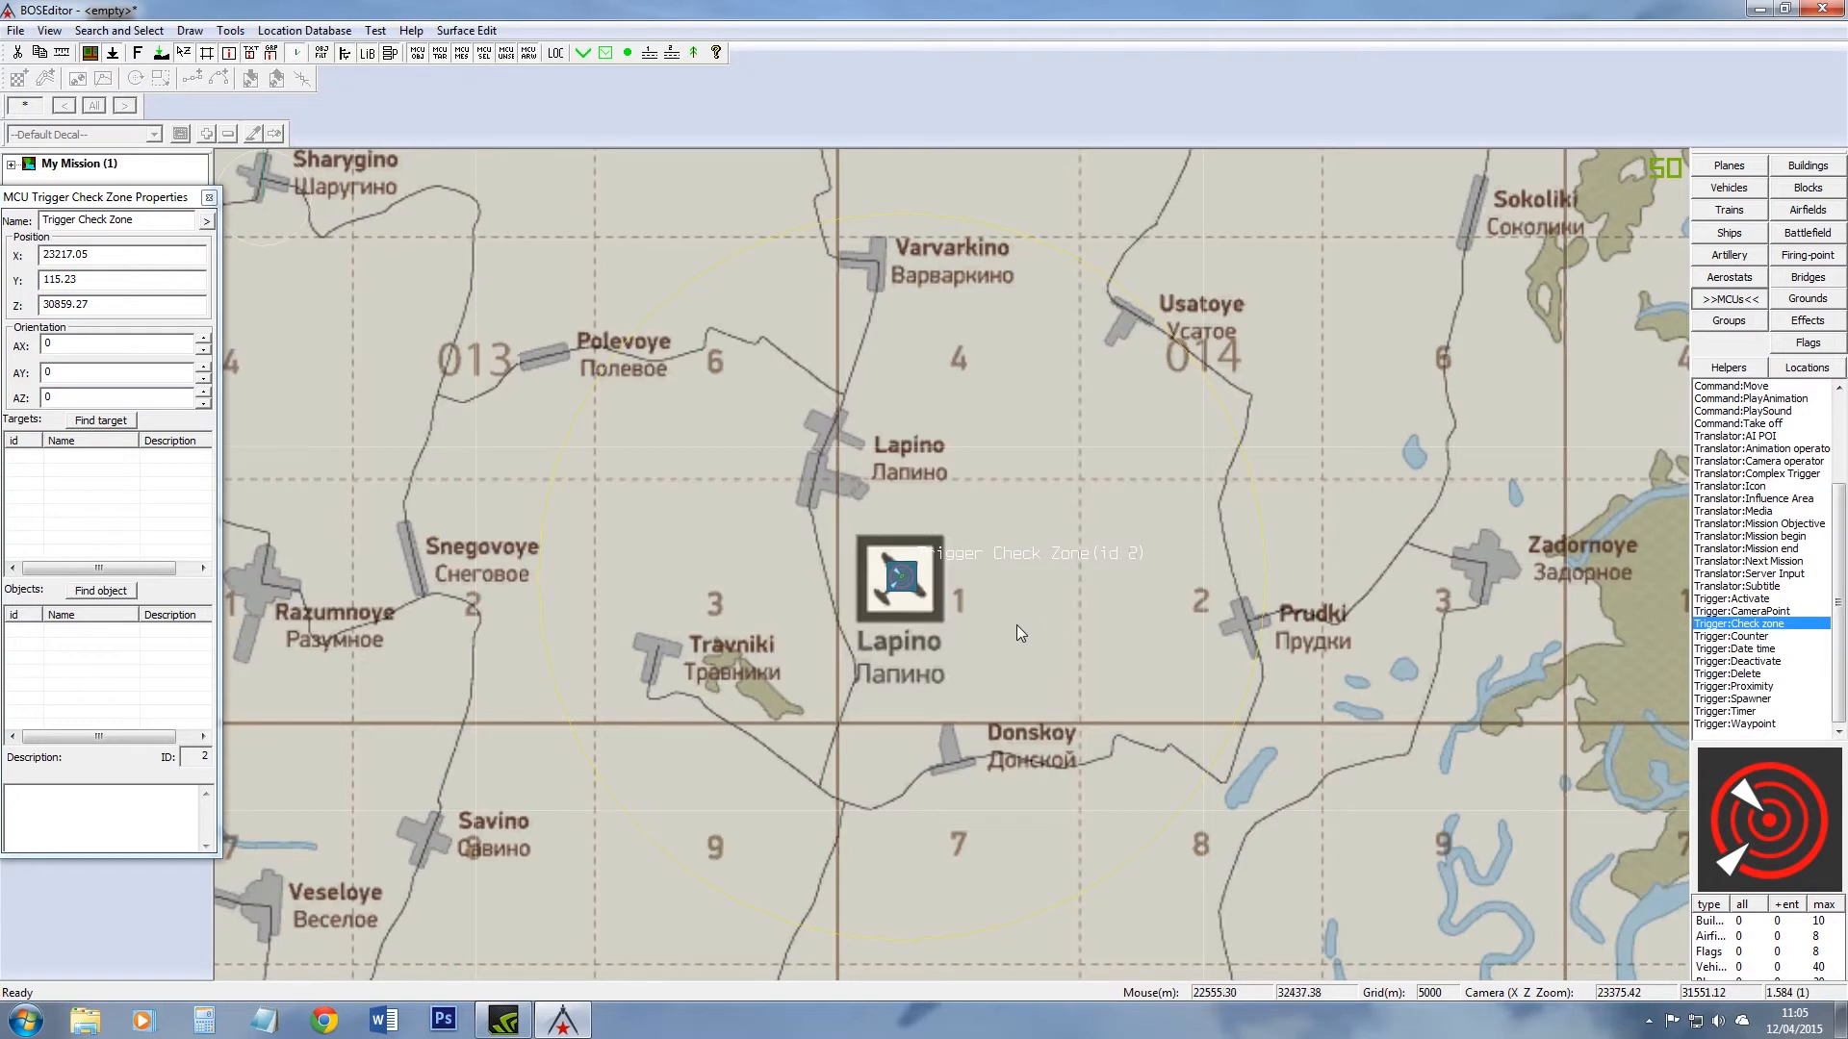
pyautogui.click(1783, 537)
pyautogui.click(898, 299)
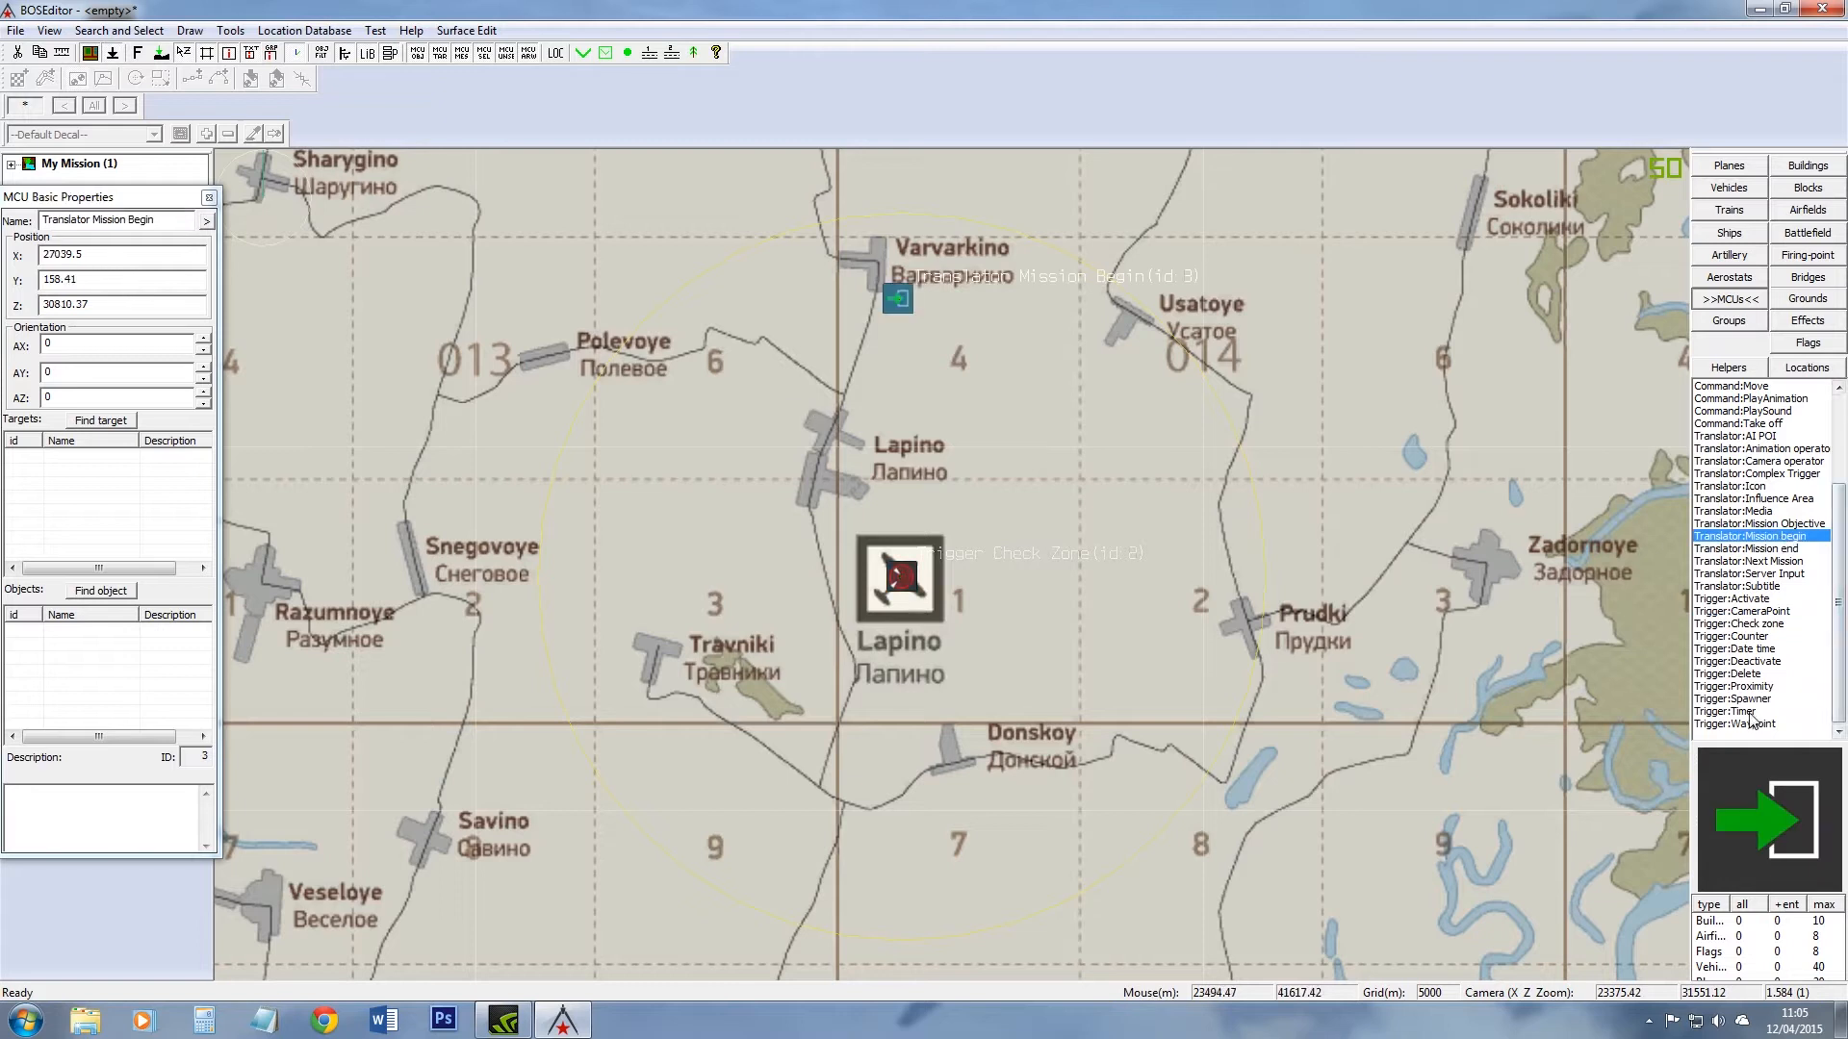
pyautogui.click(1754, 714)
pyautogui.click(898, 369)
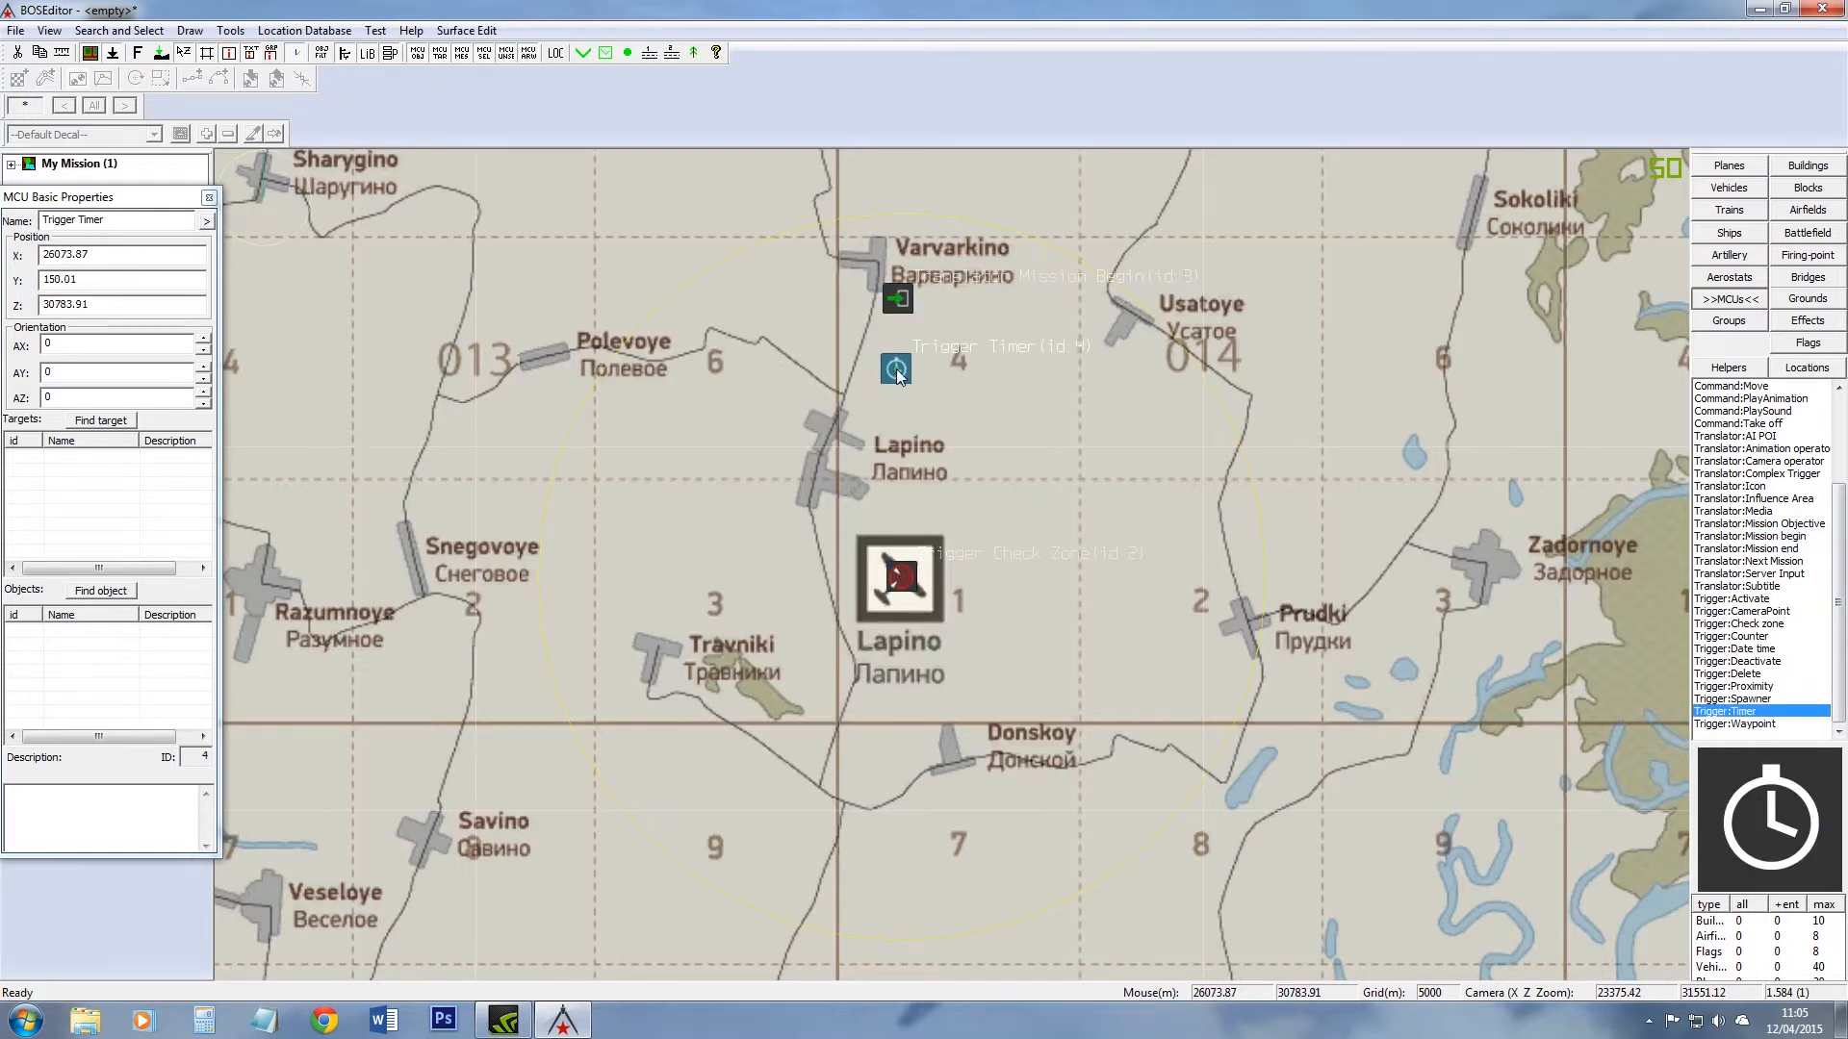
pyautogui.doubleClick(898, 369)
pyautogui.click(994, 374)
# Step: Target-link the Mission Begin translator to the timer, and the timer to the check zone
pyautogui.click(903, 303)
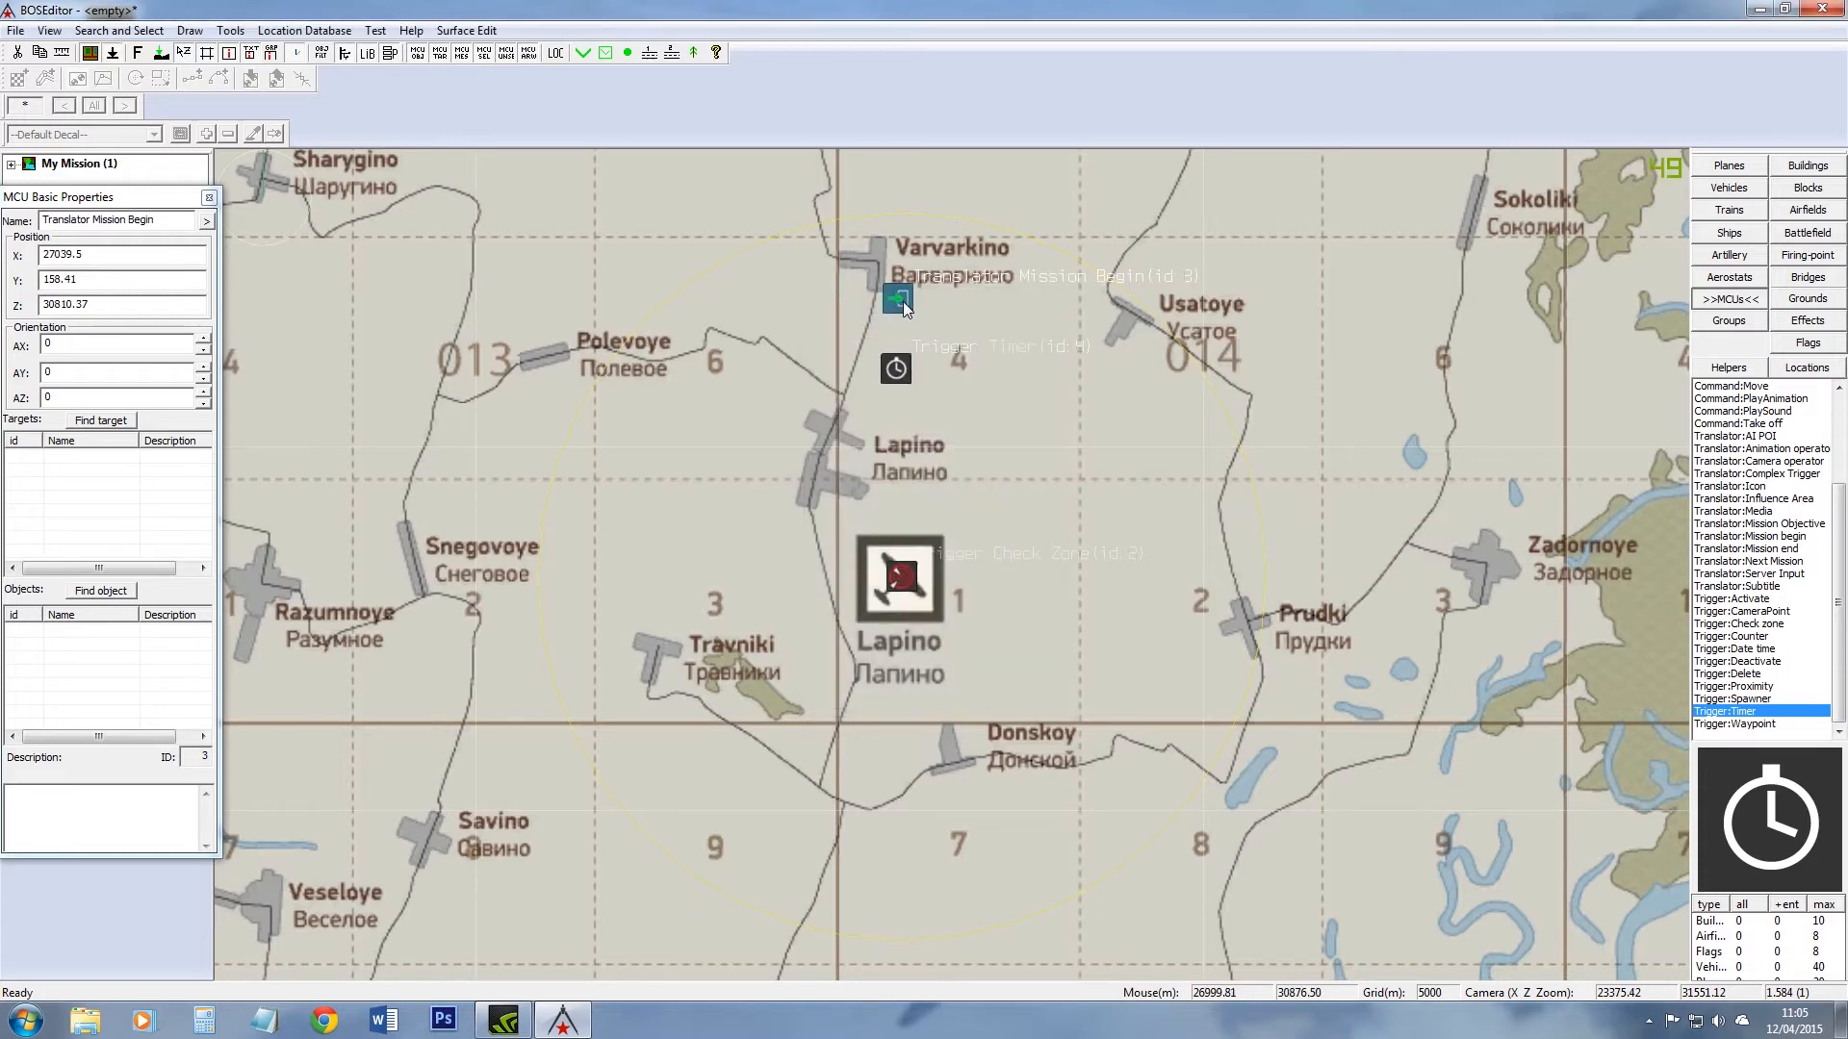
pyautogui.keyDown('ctrl'); pyautogui.click(895, 370); pyautogui.keyUp('ctrl')
pyautogui.click(895, 371)
pyautogui.keyDown('ctrl'); pyautogui.click(914, 579); pyautogui.keyUp('ctrl')
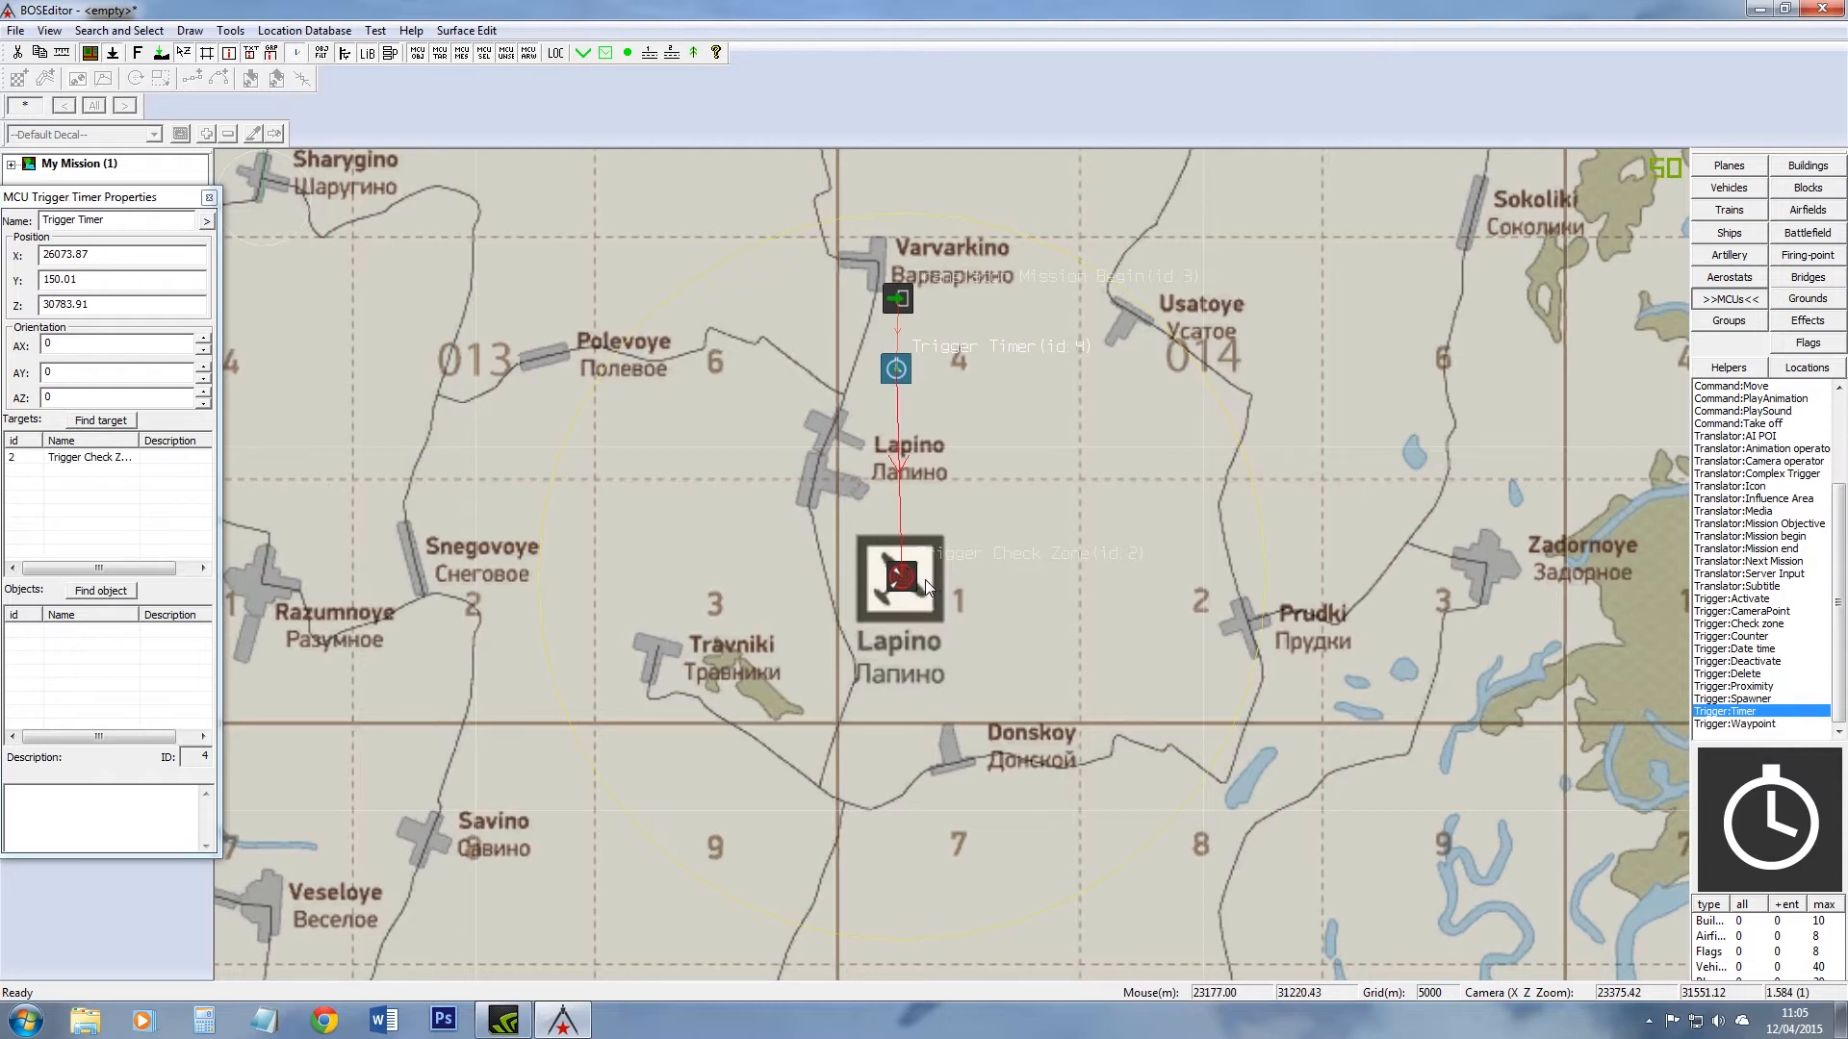
# Step: Place a second Timer trigger east of the Lapino airfield and target-link the check zone to it
pyautogui.click(905, 581)
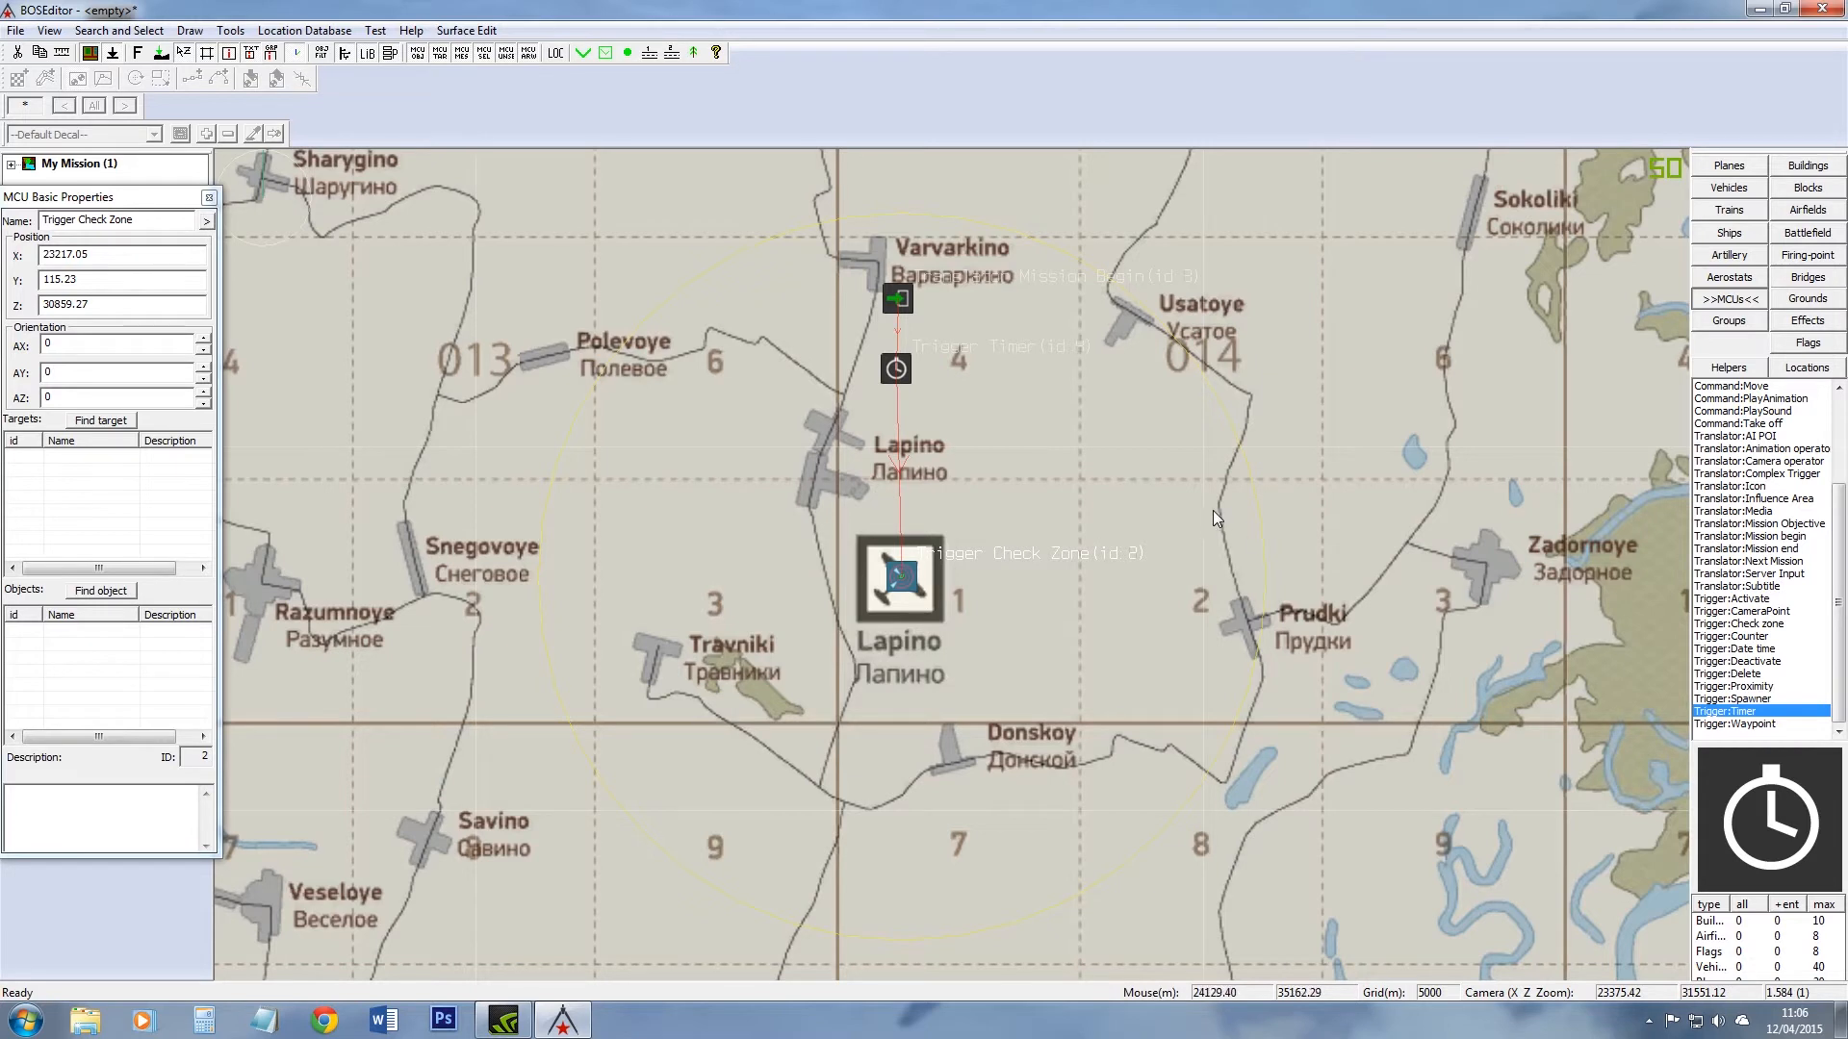
pyautogui.moveTo(1756, 717); pyautogui.dragTo(1162, 546)
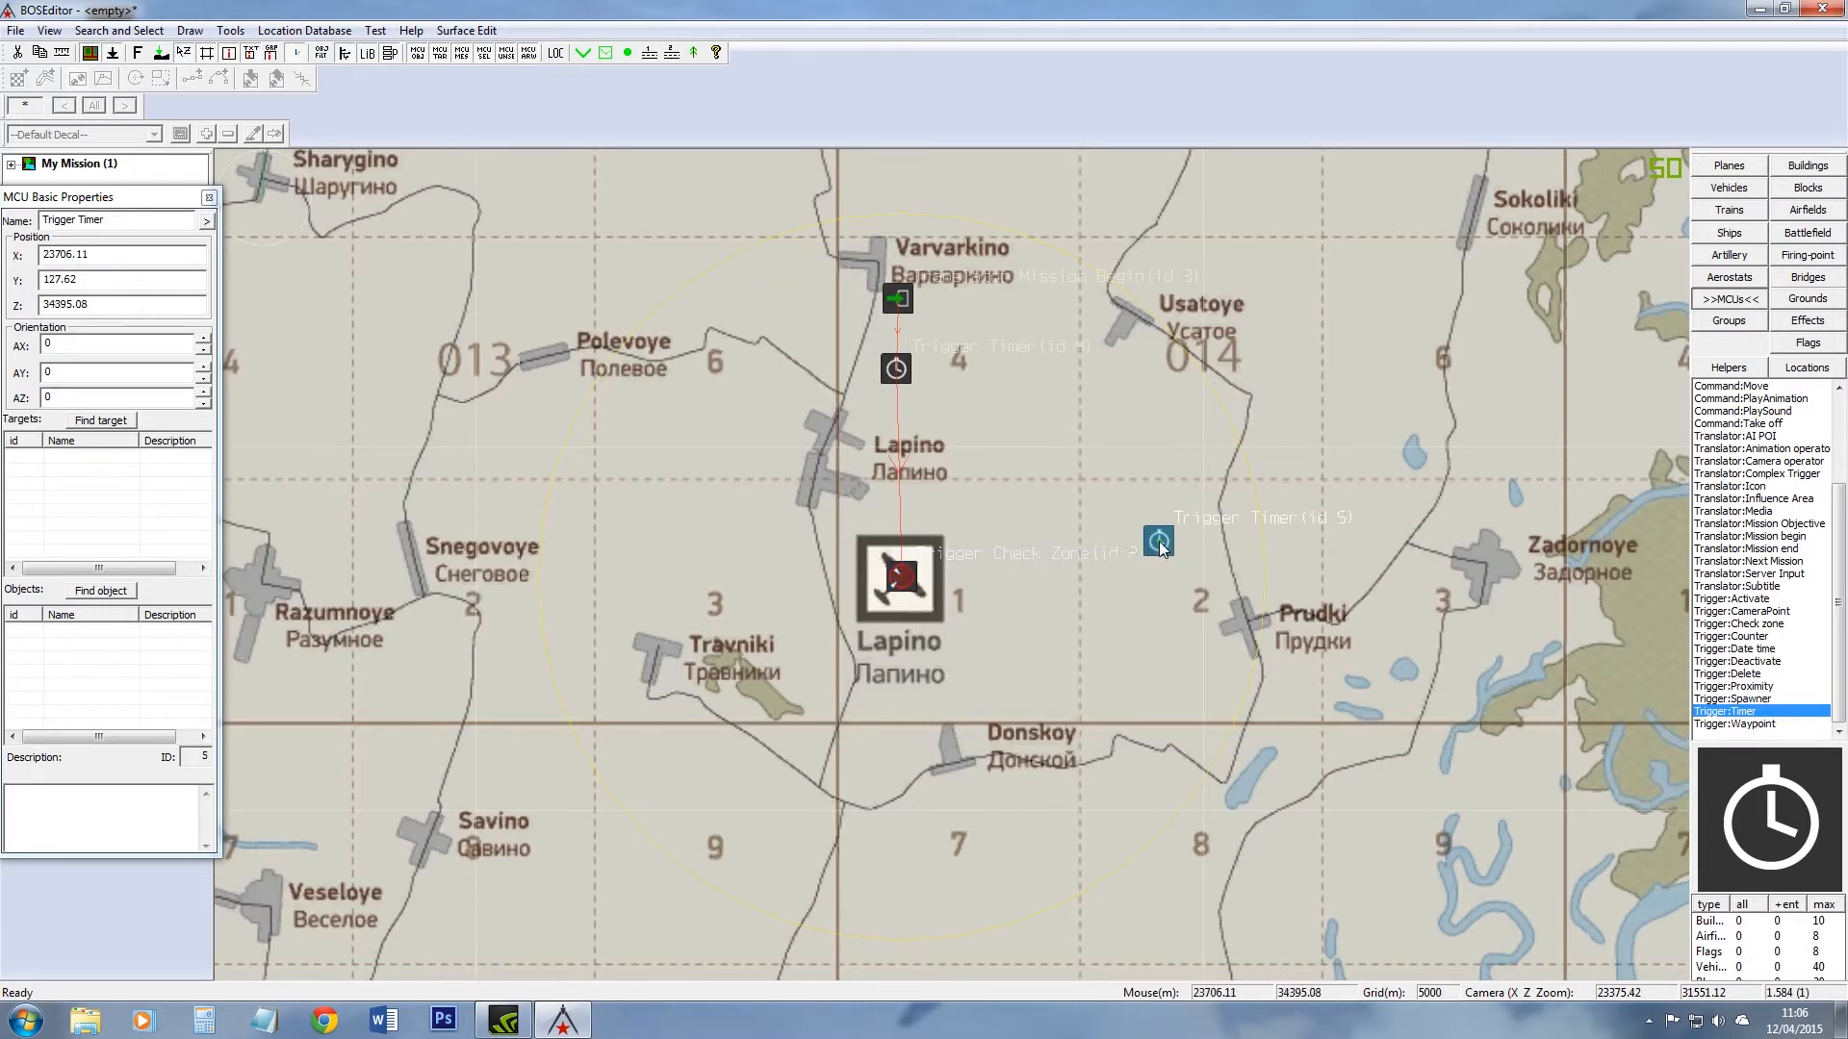
pyautogui.click(903, 577)
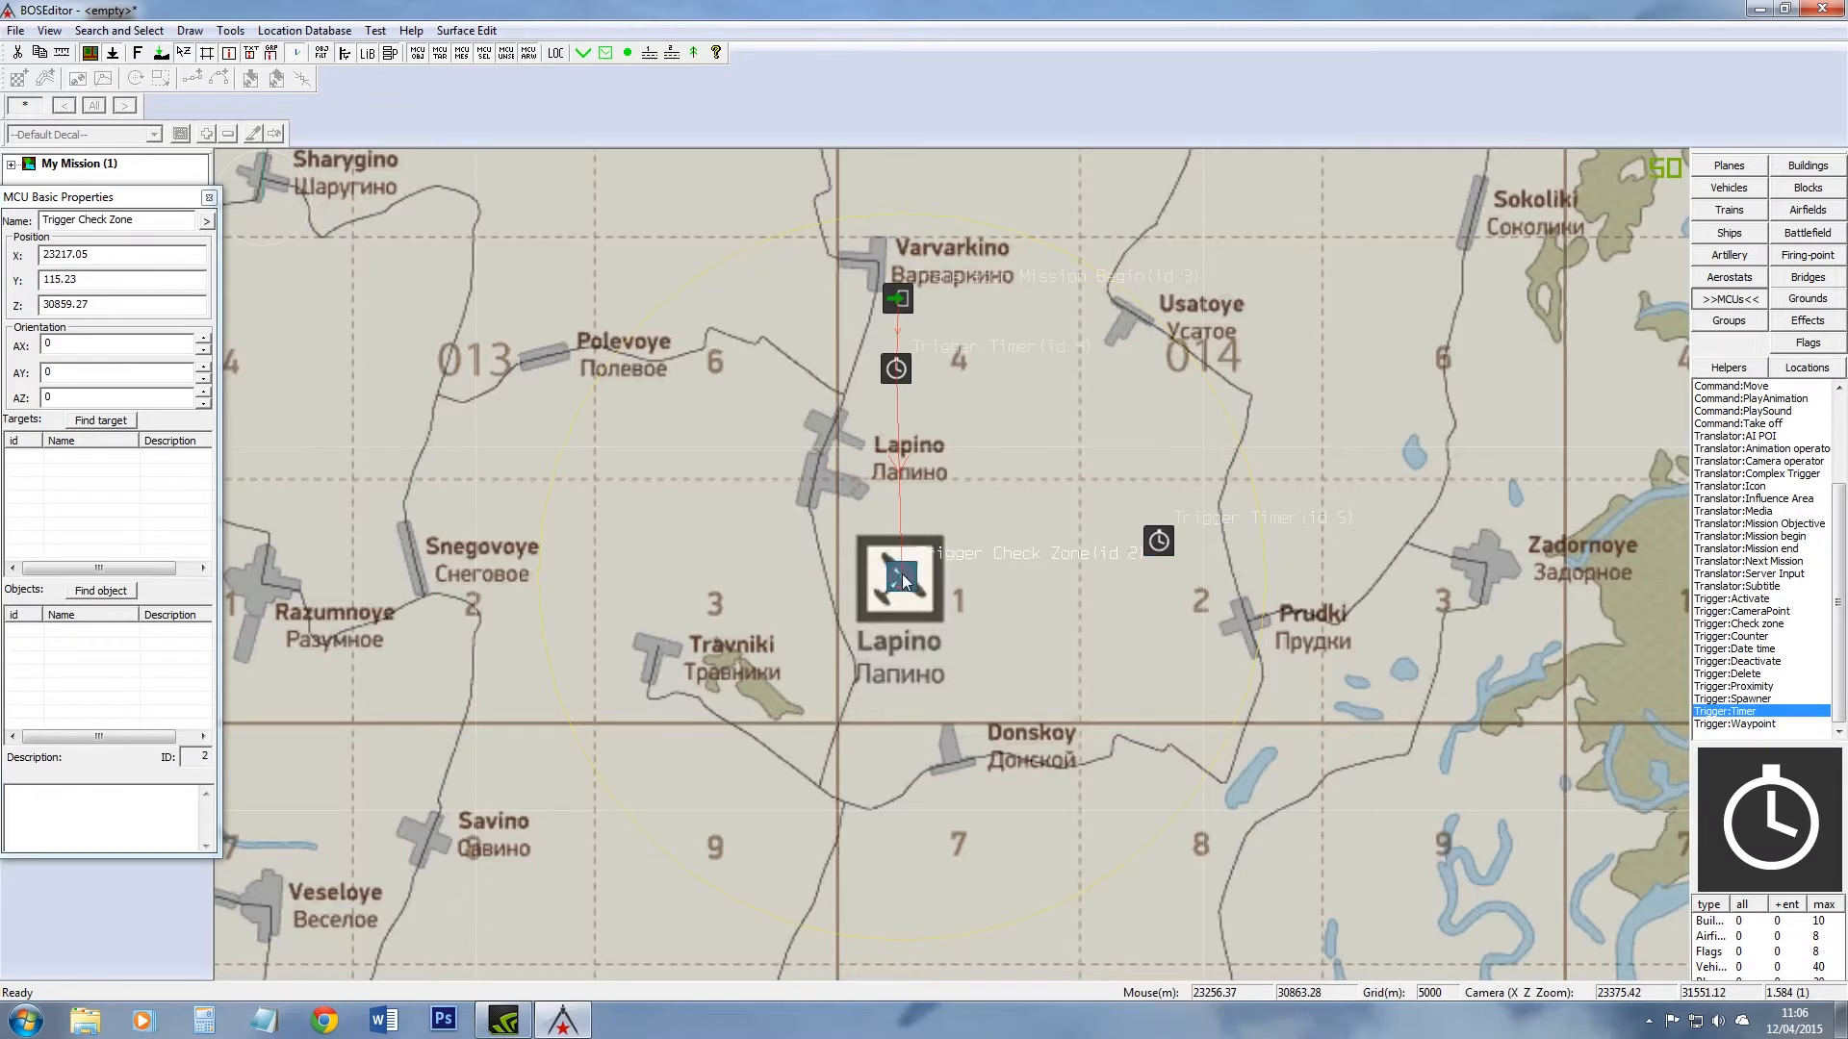
pyautogui.press('t')
pyautogui.click(1160, 543)
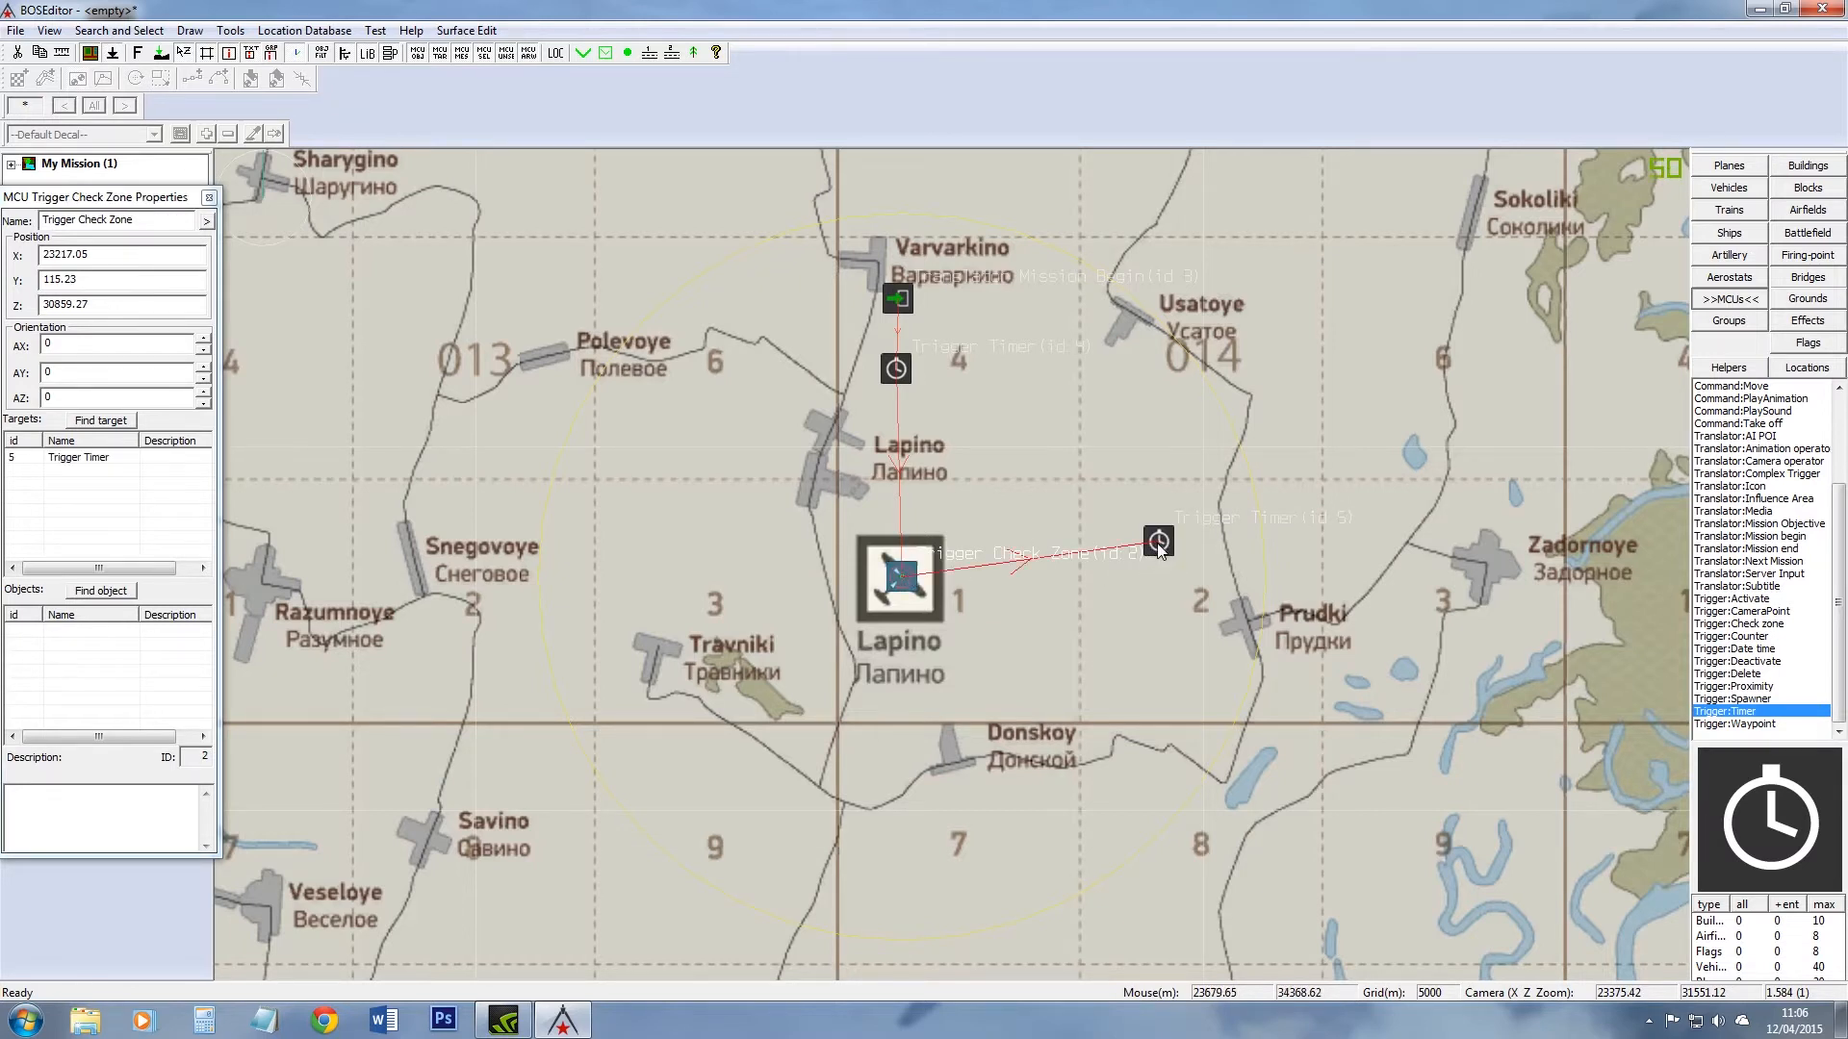
# Step: Rename the new eastern timer to "Trigger Timer in" and the check zone to "Trigger Check Zone in"
pyautogui.click(1160, 543)
pyautogui.click(134, 221)
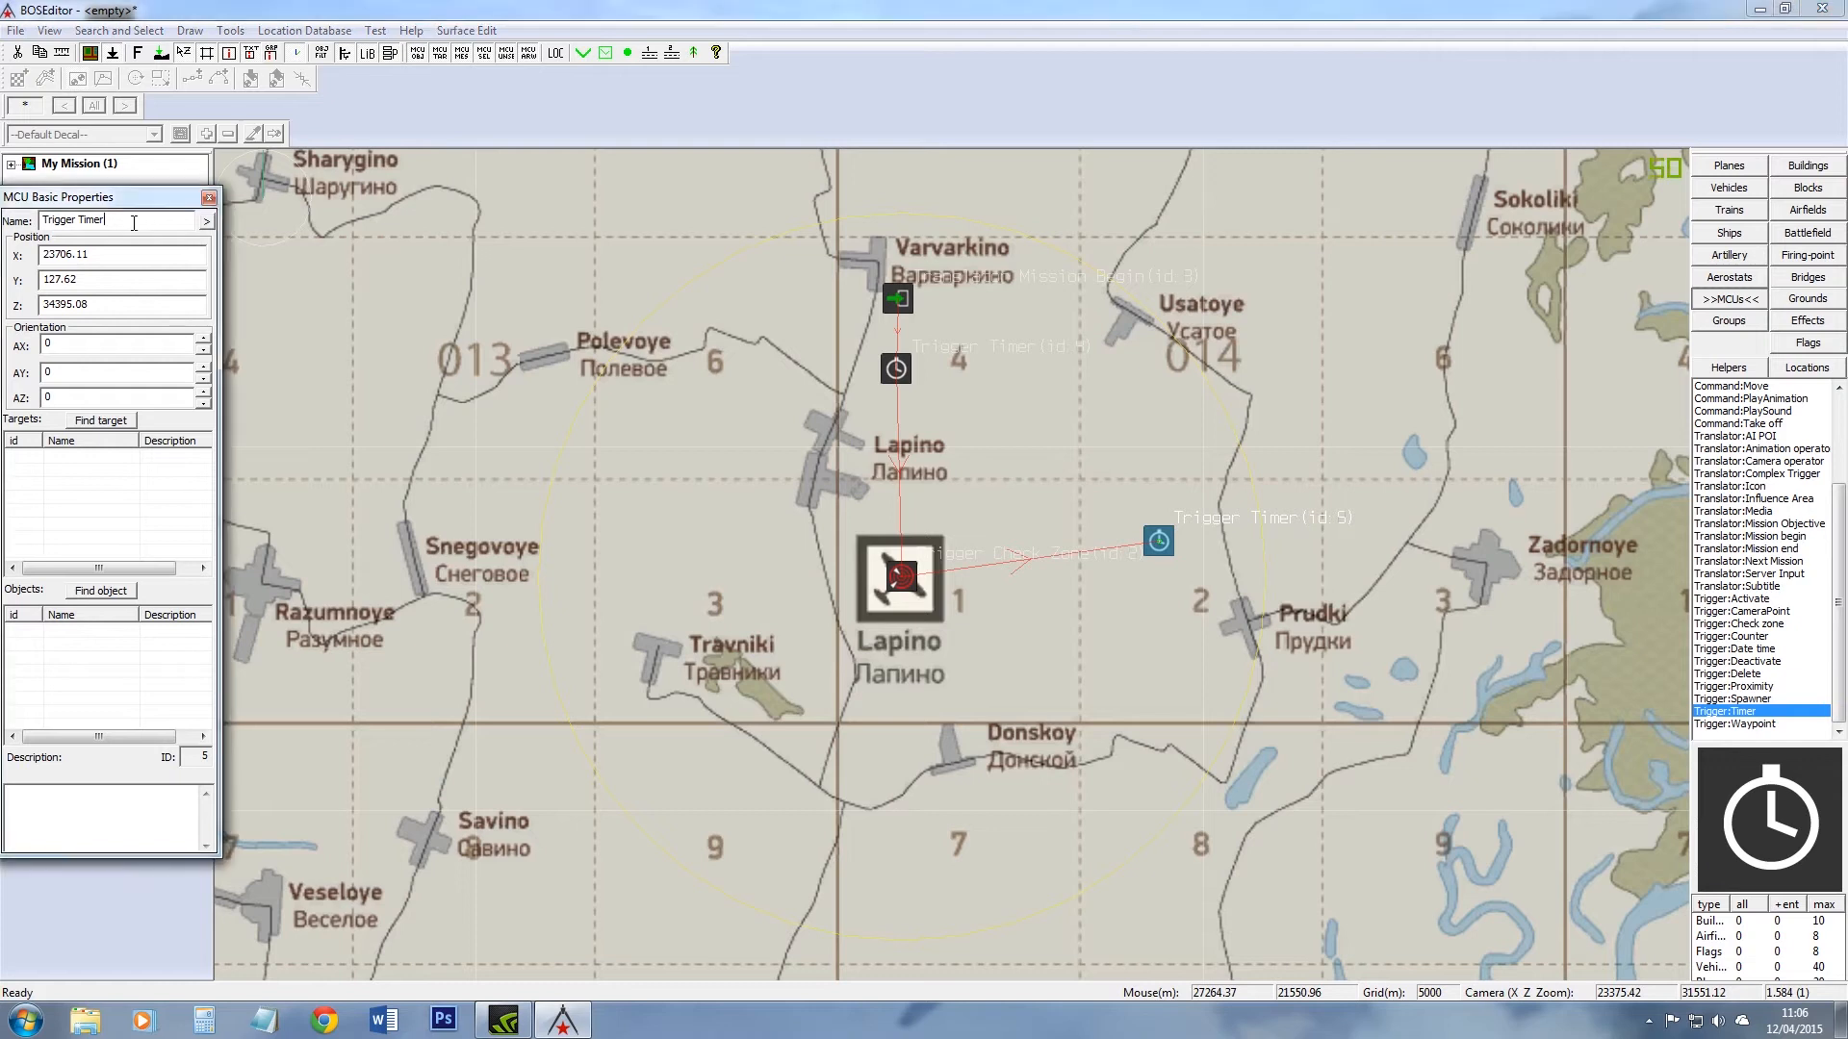
pyautogui.write('in')
pyautogui.moveTo(103, 198); pyautogui.dragTo(351, 312)
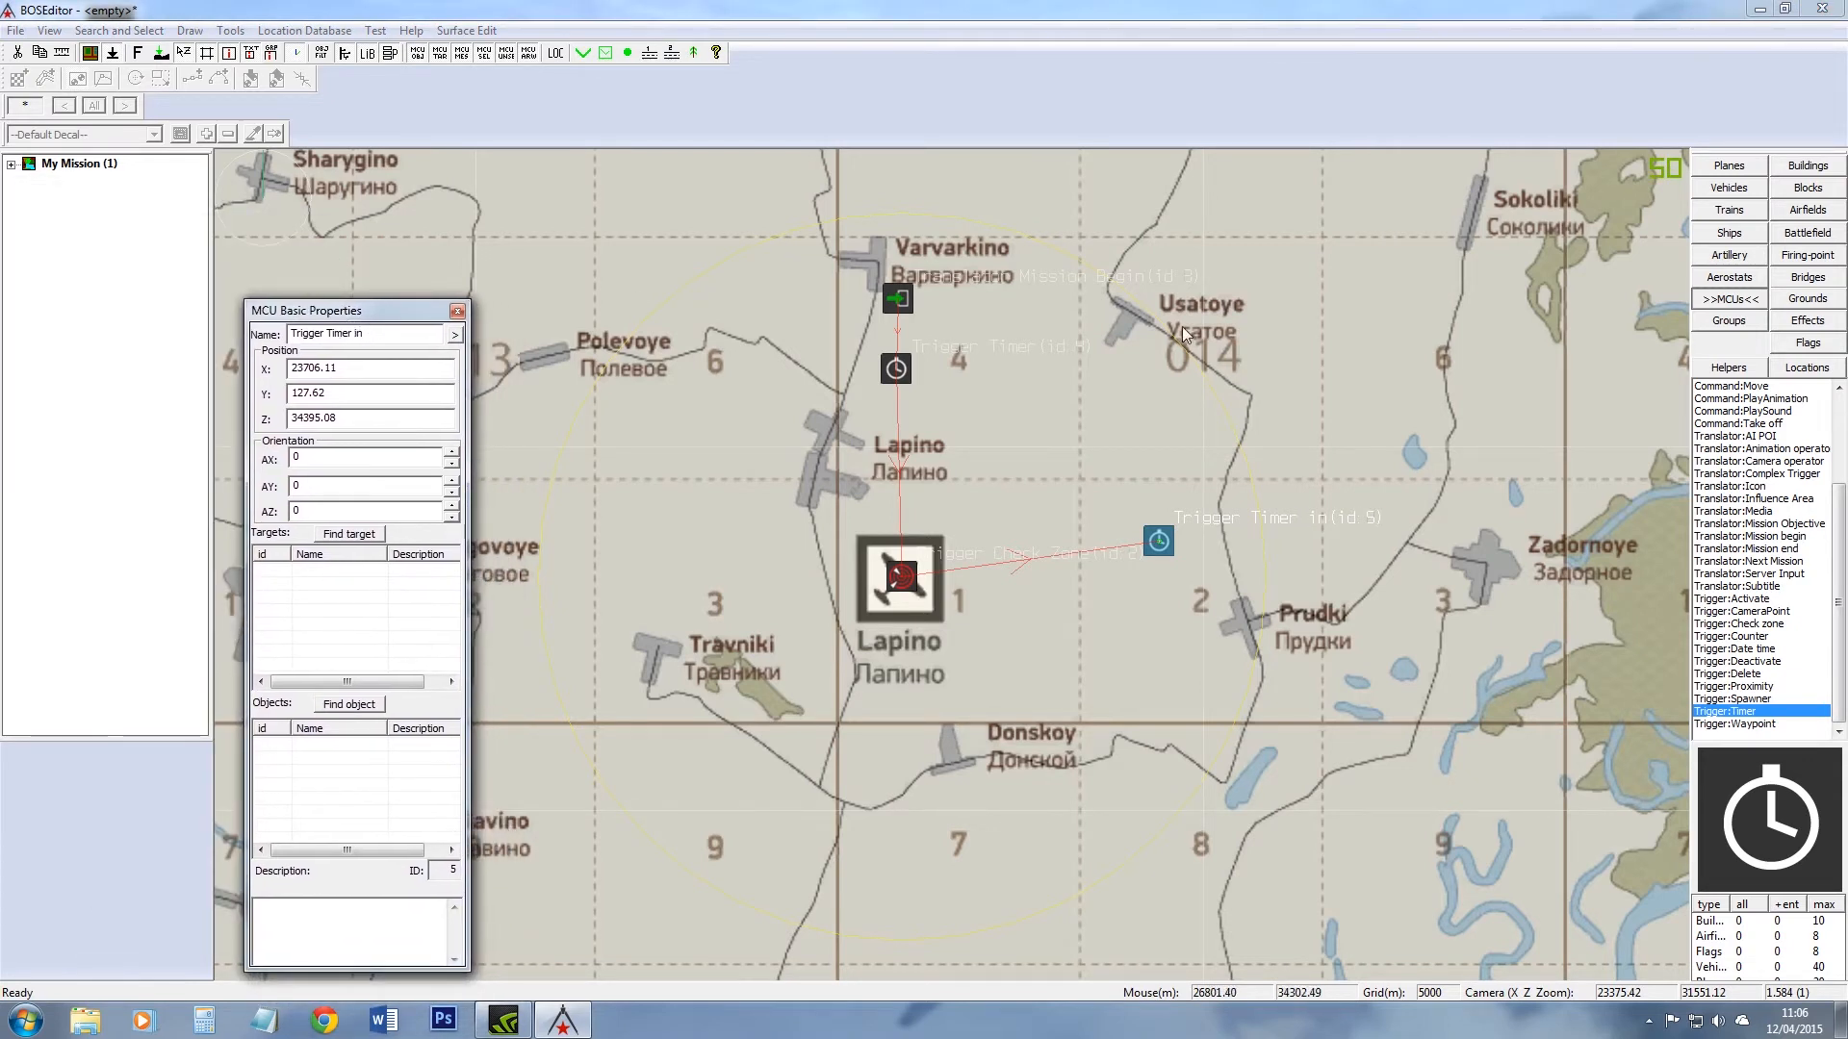
pyautogui.click(901, 577)
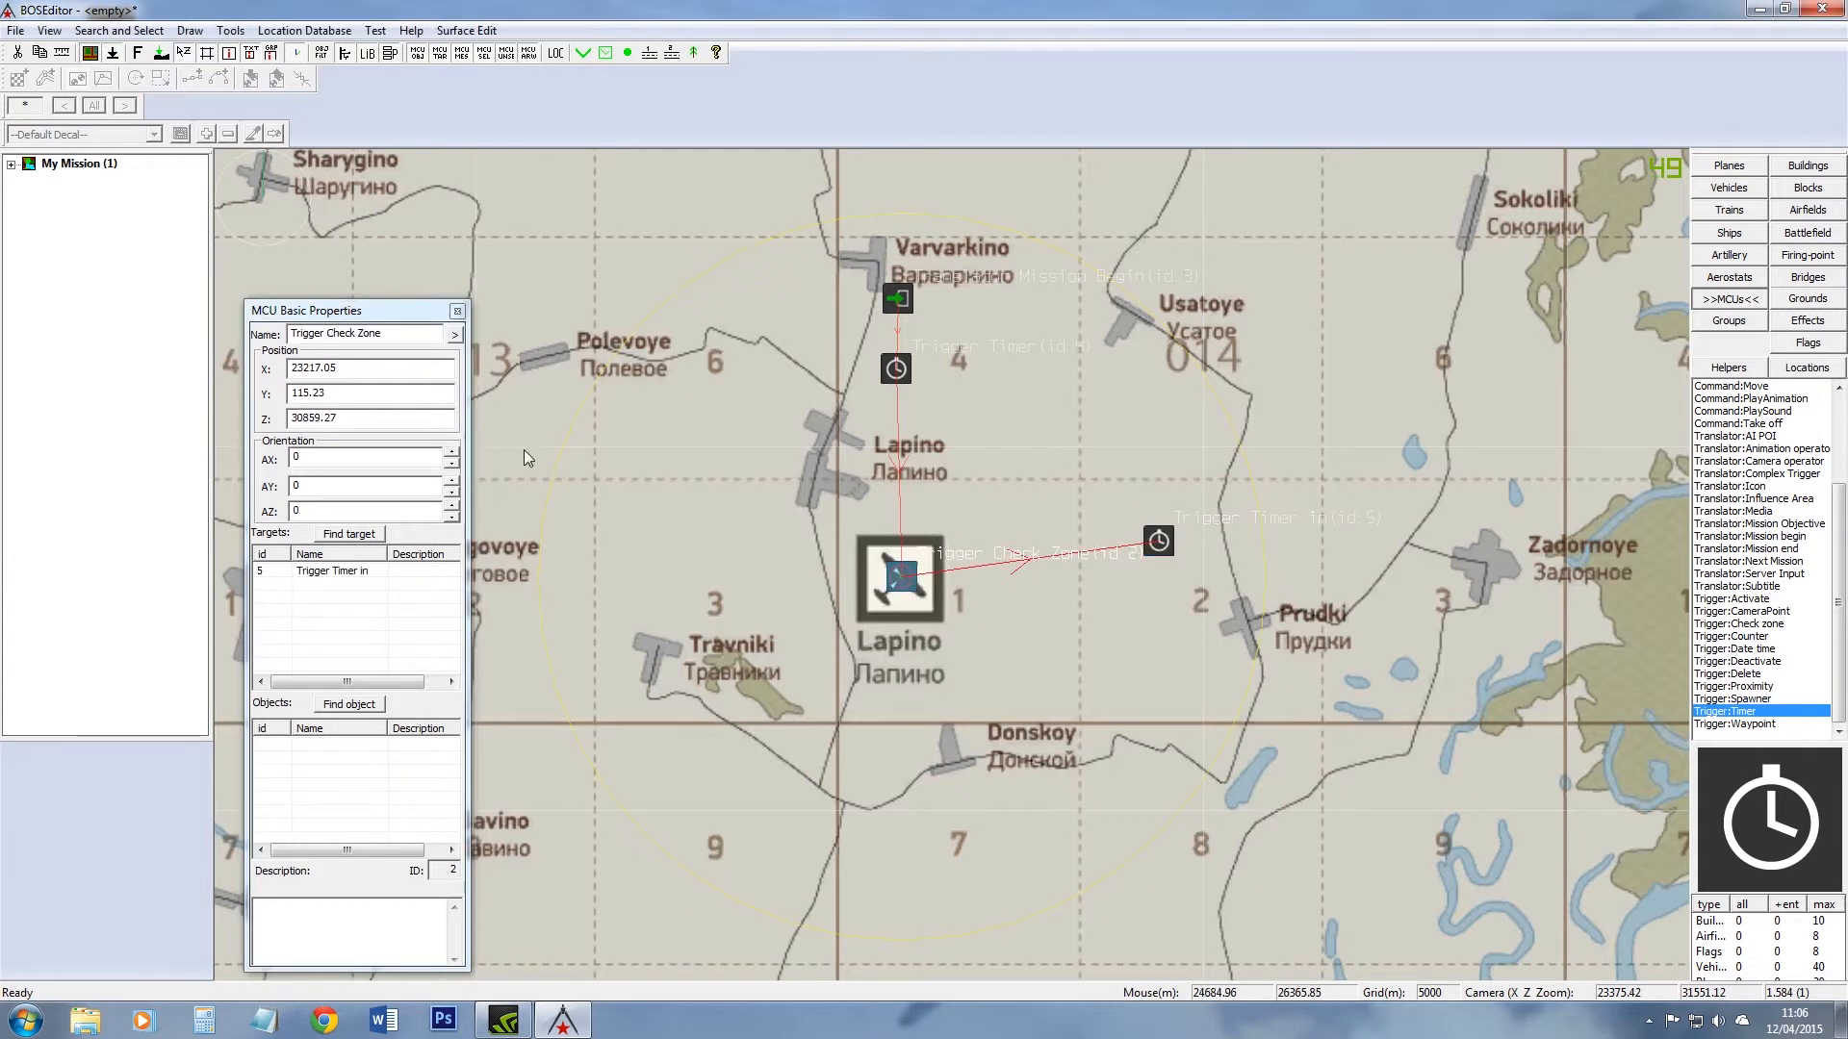
pyautogui.click(432, 335)
pyautogui.write('in')
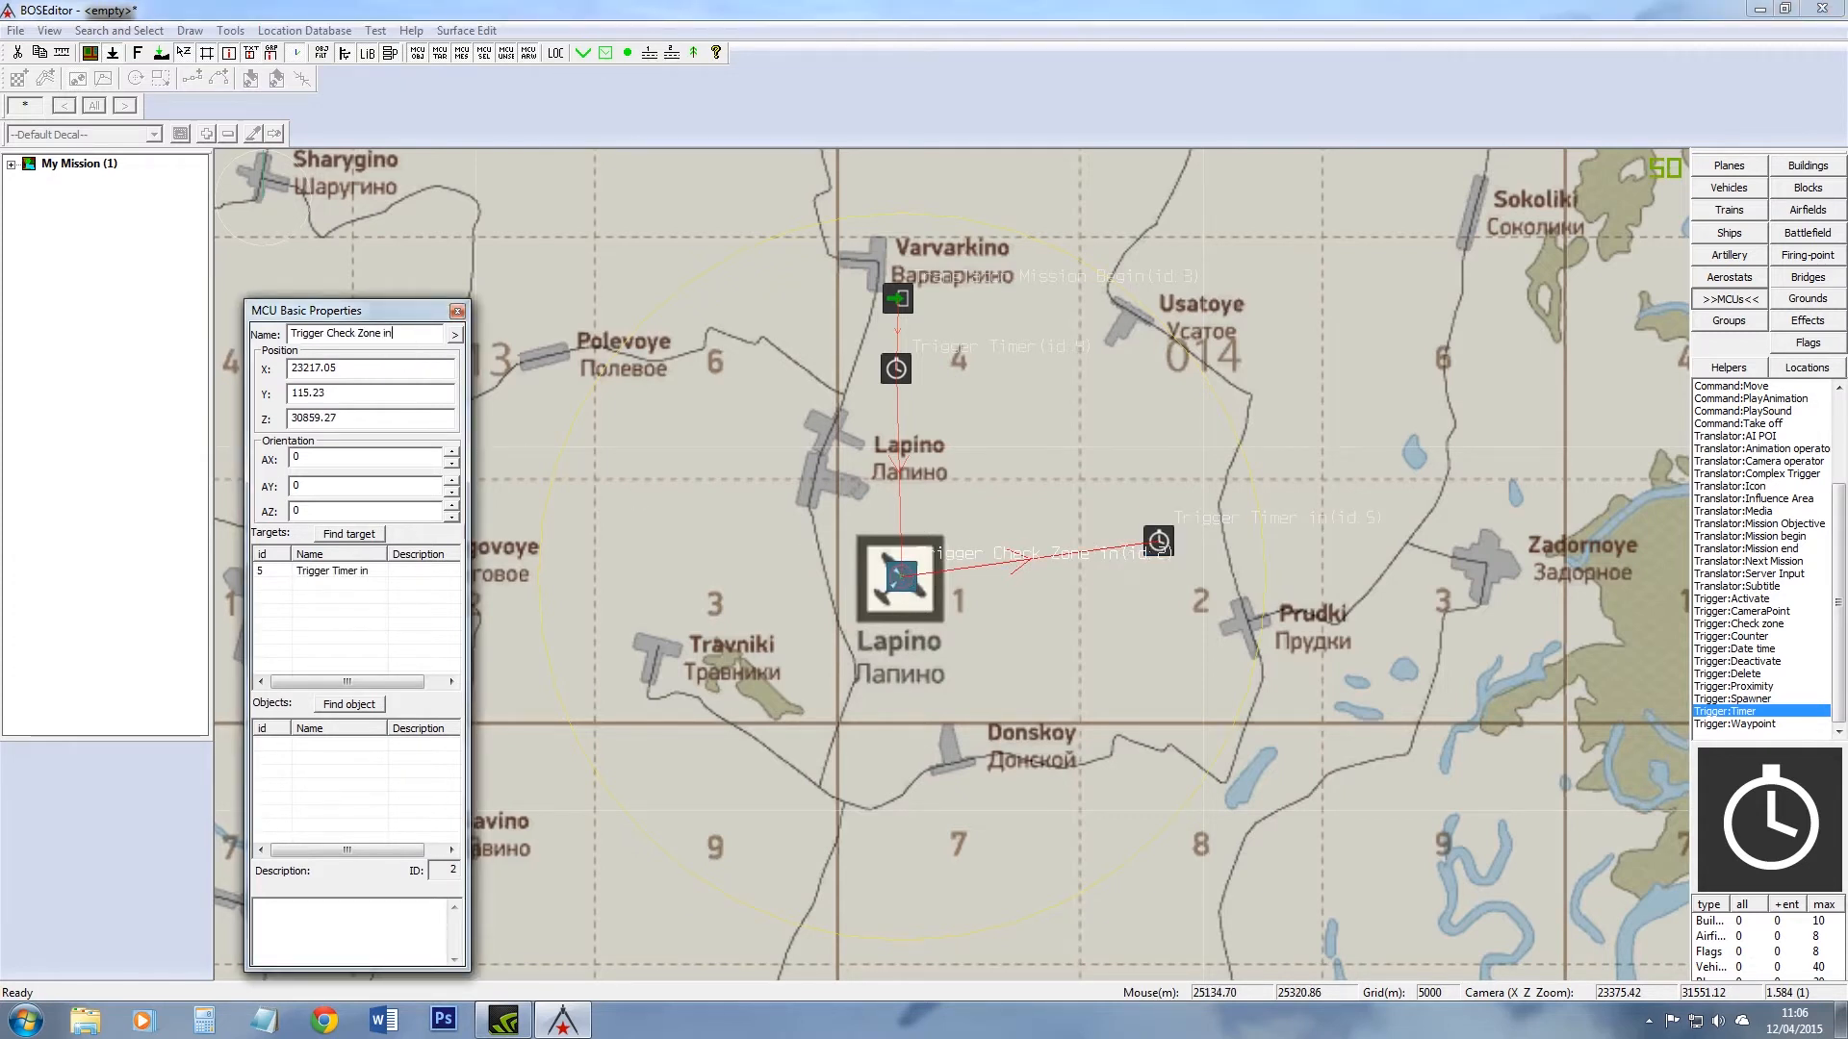
# Step: Move the "Trigger Timer in" trigger a little north on the map, below Usatoye
pyautogui.click(863, 389)
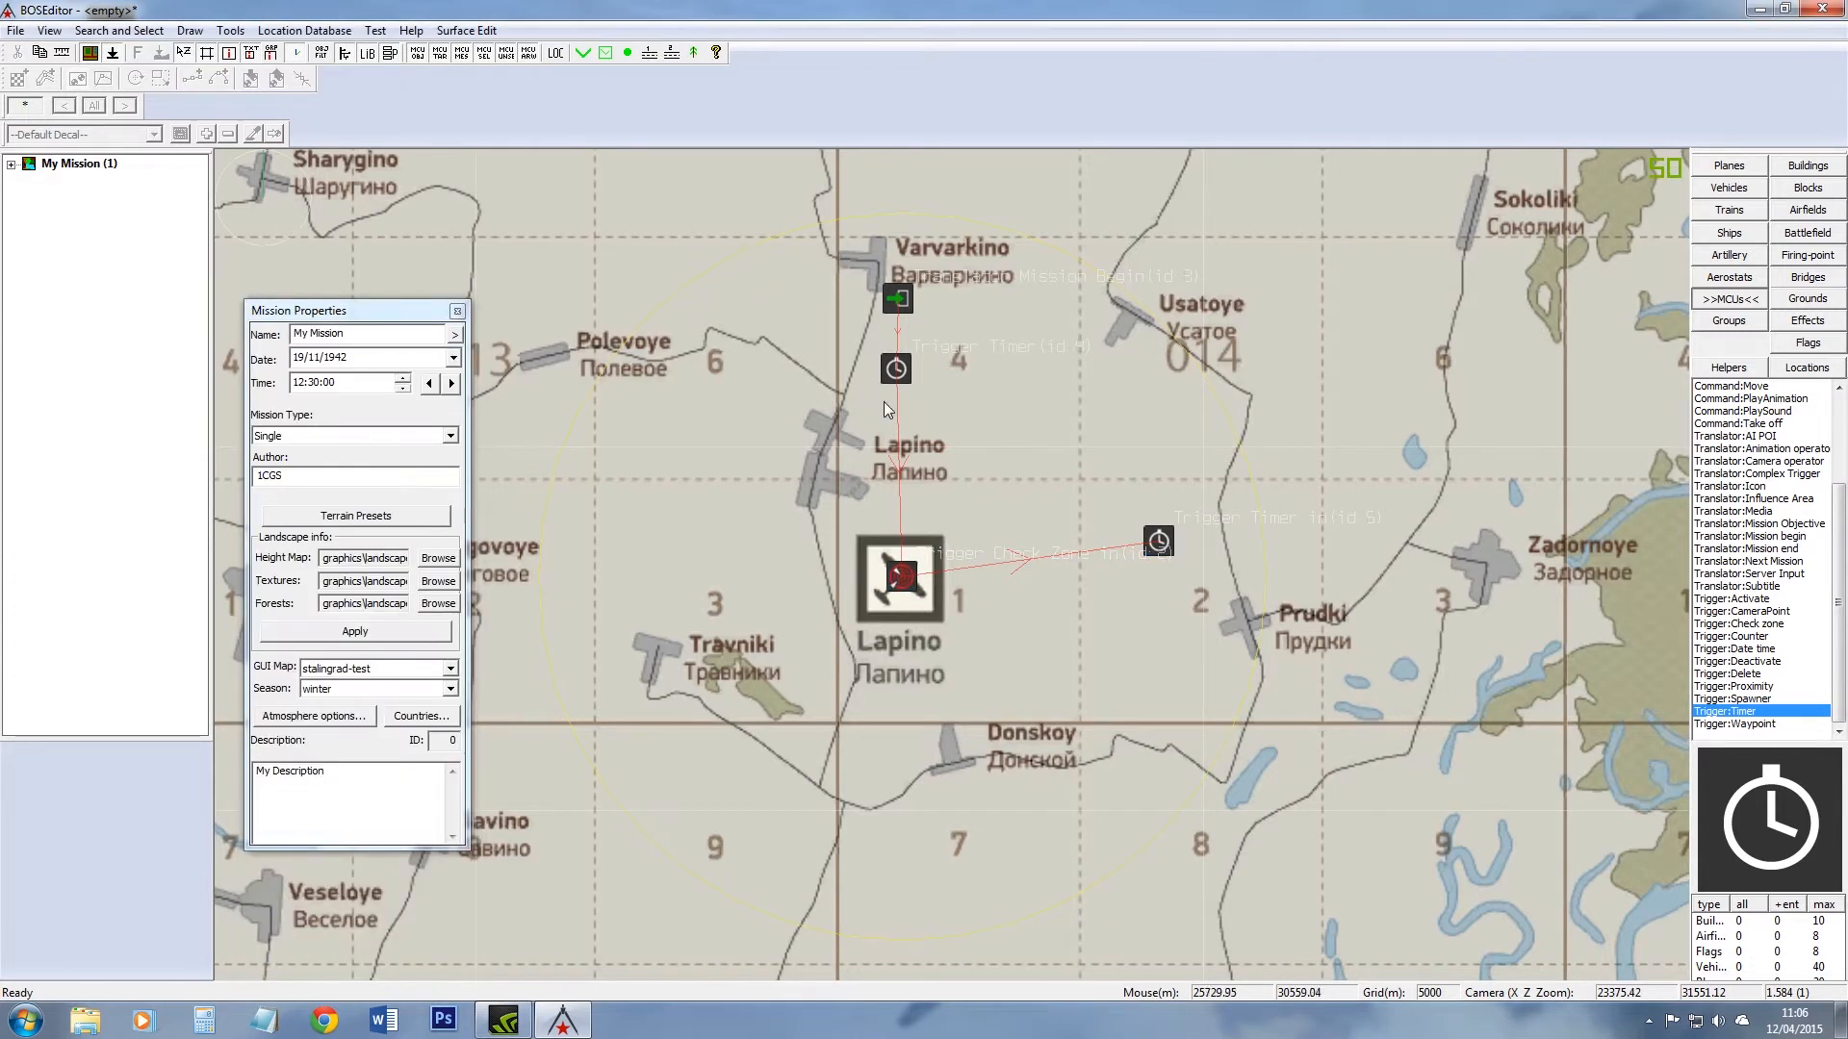
pyautogui.click(1159, 542)
pyautogui.moveTo(1168, 544); pyautogui.dragTo(1153, 476)
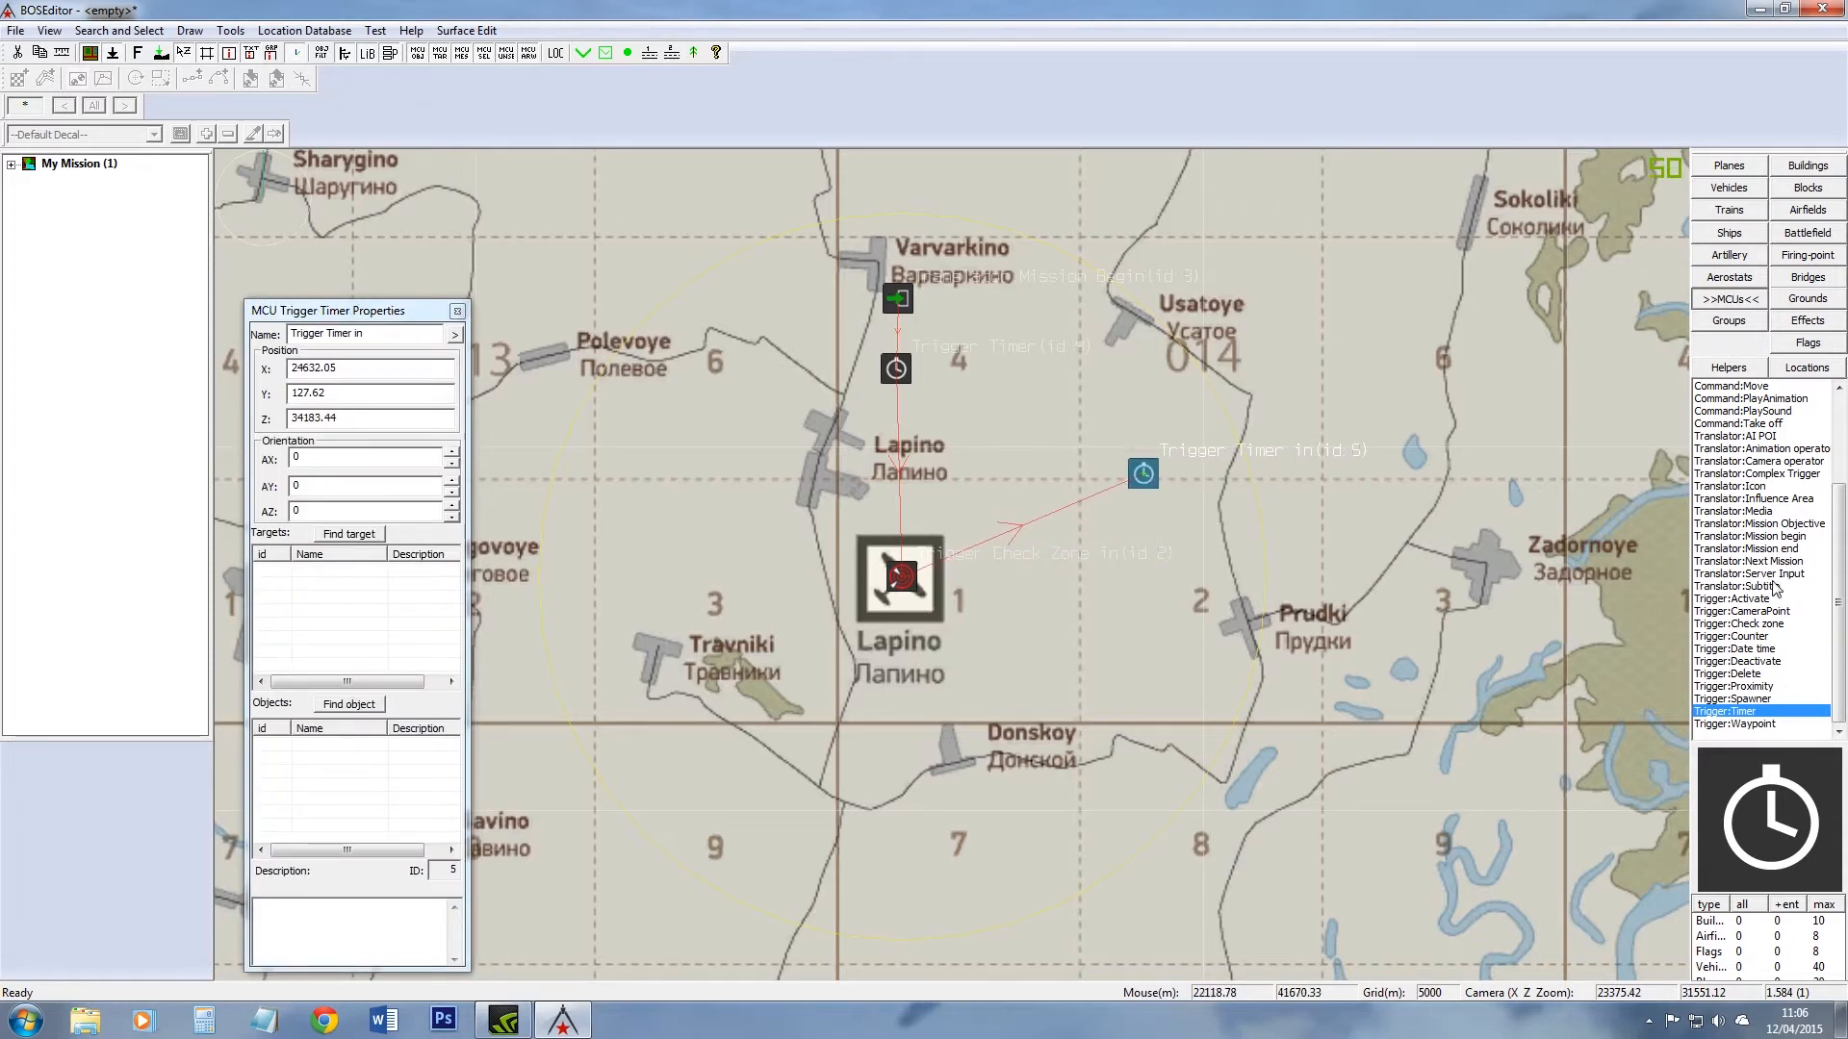
# Step: Add a second check zone with a 6000 m zone, Further distance and Axis planes True, positioned just below the first on Lapino airfield
pyautogui.click(1774, 623)
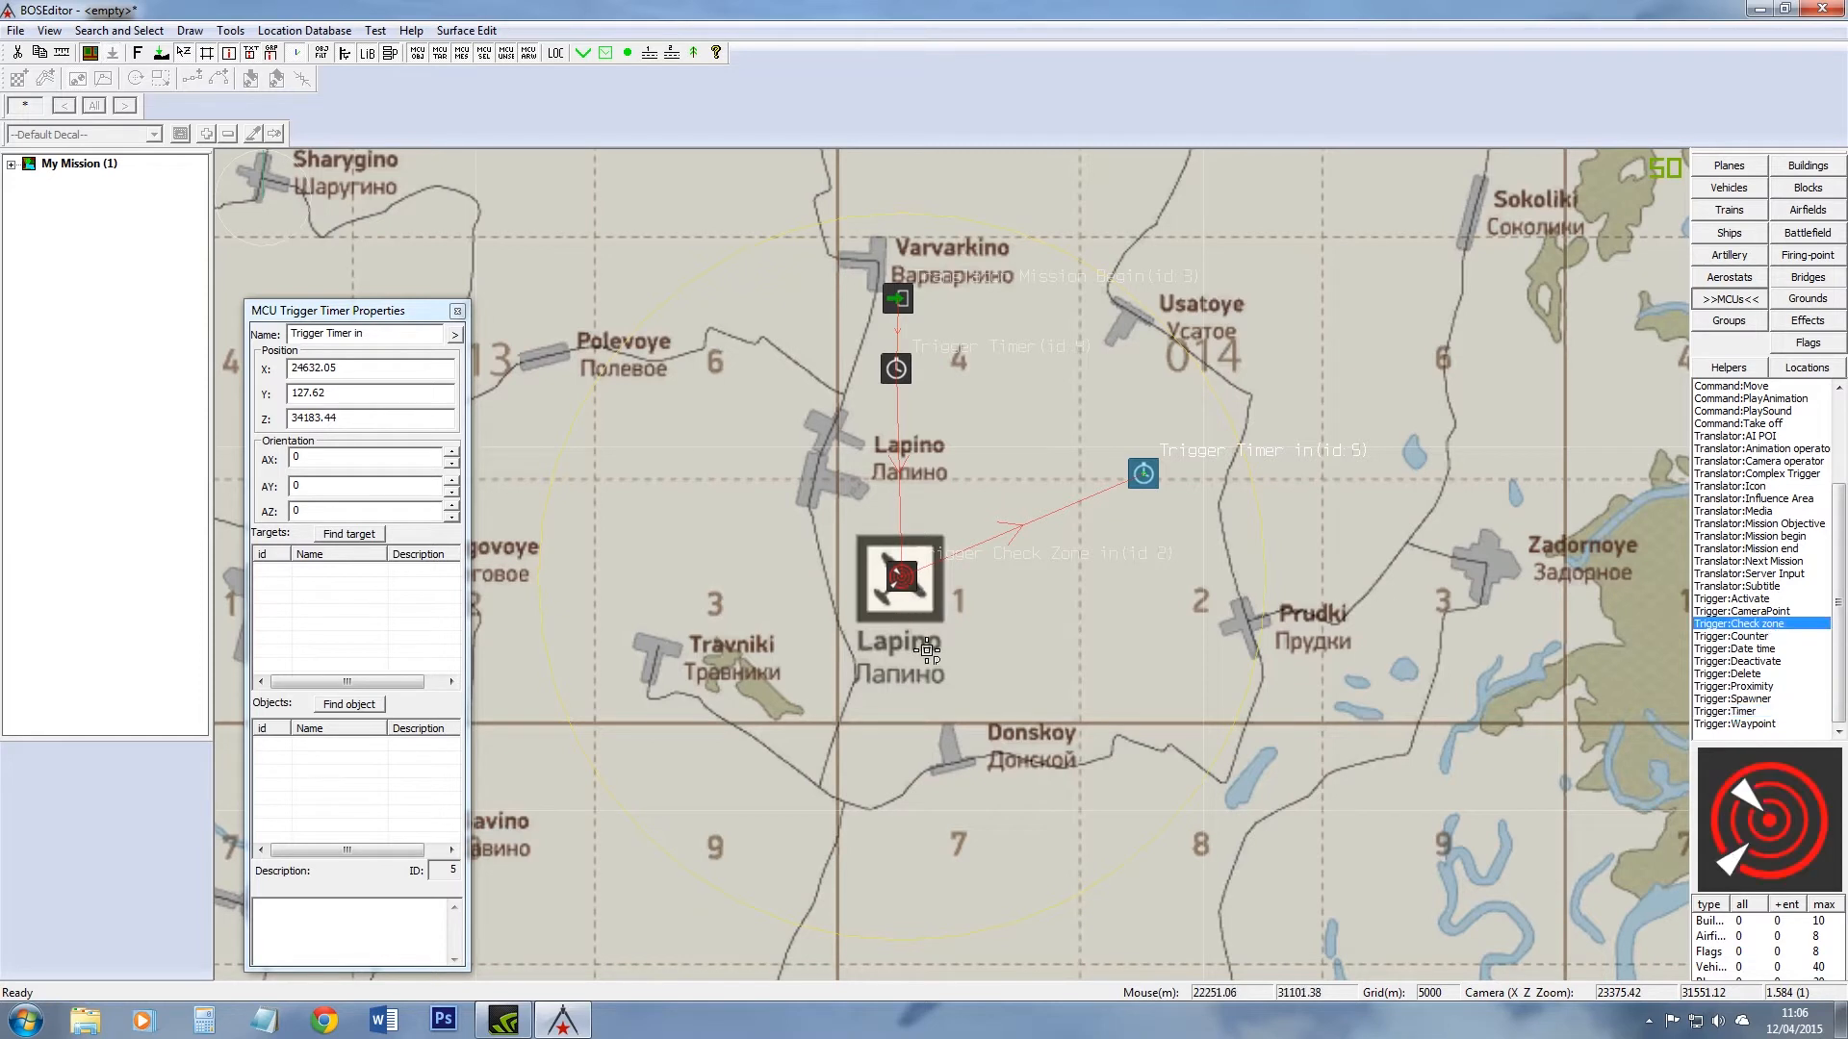
pyautogui.click(905, 635)
pyautogui.doubleClick(903, 633)
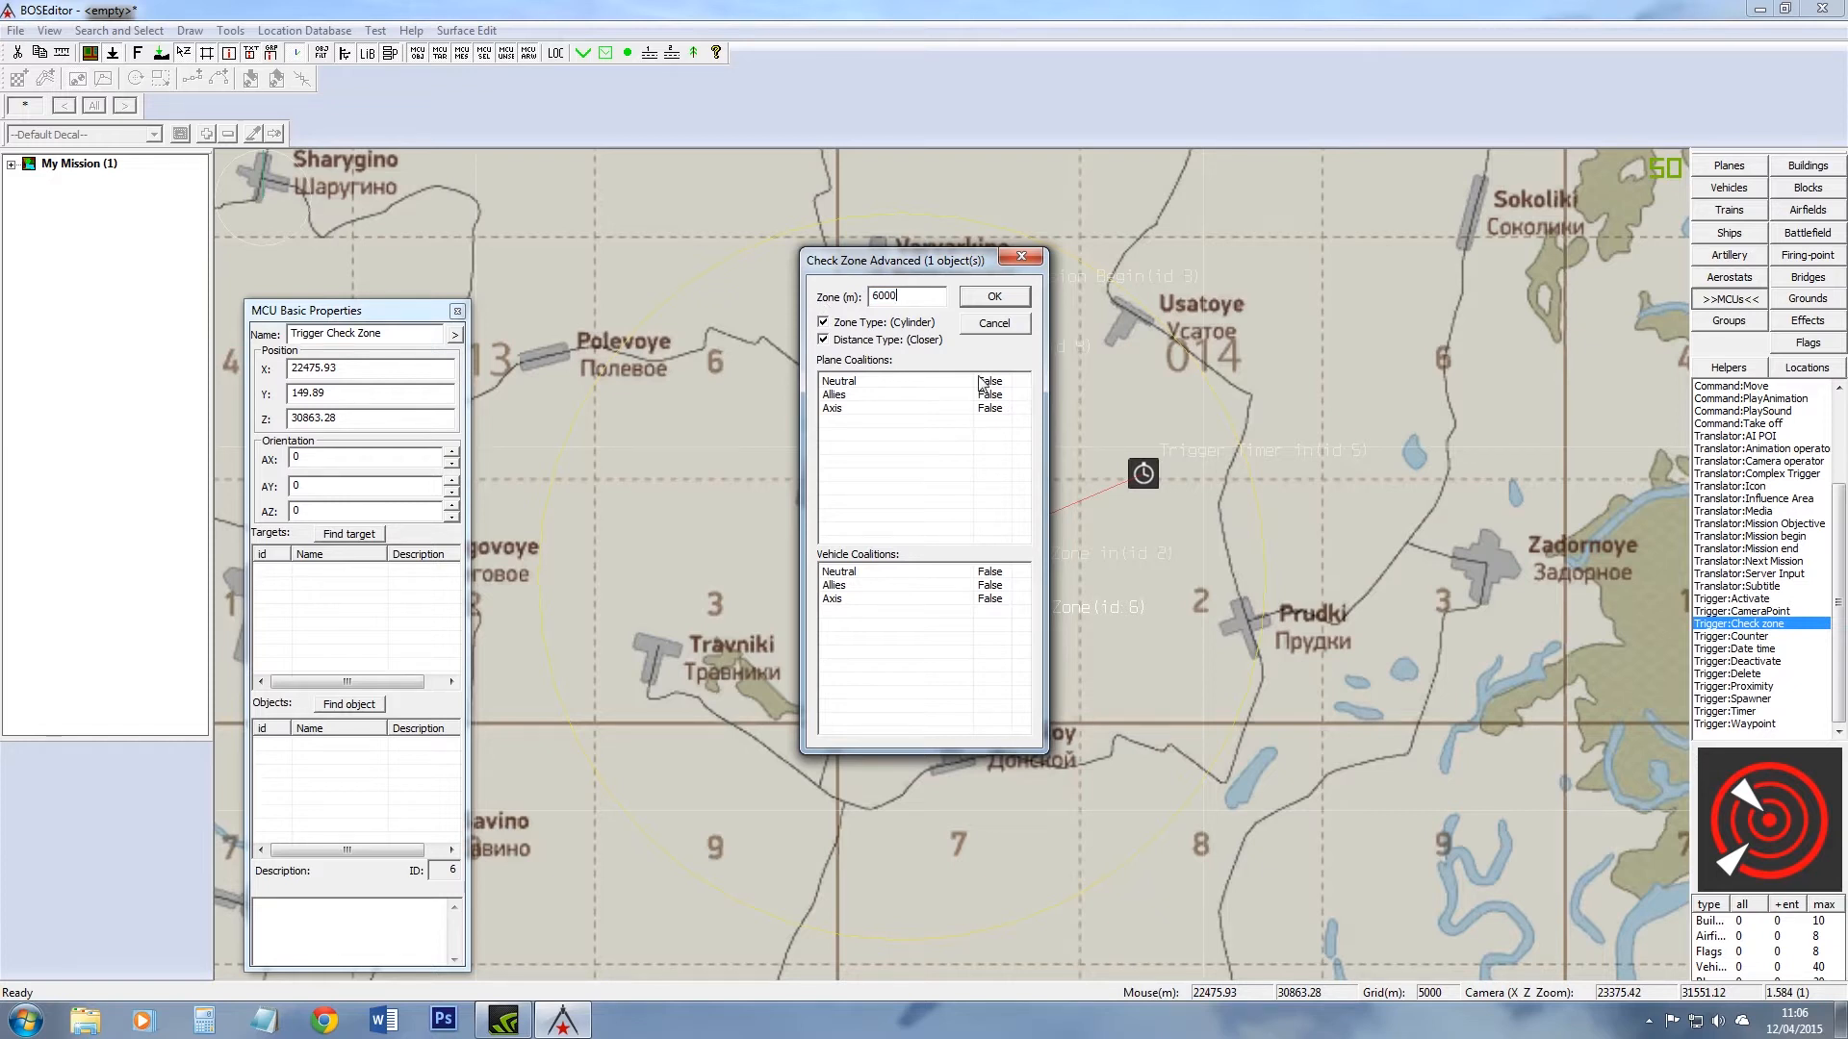
pyautogui.click(993, 410)
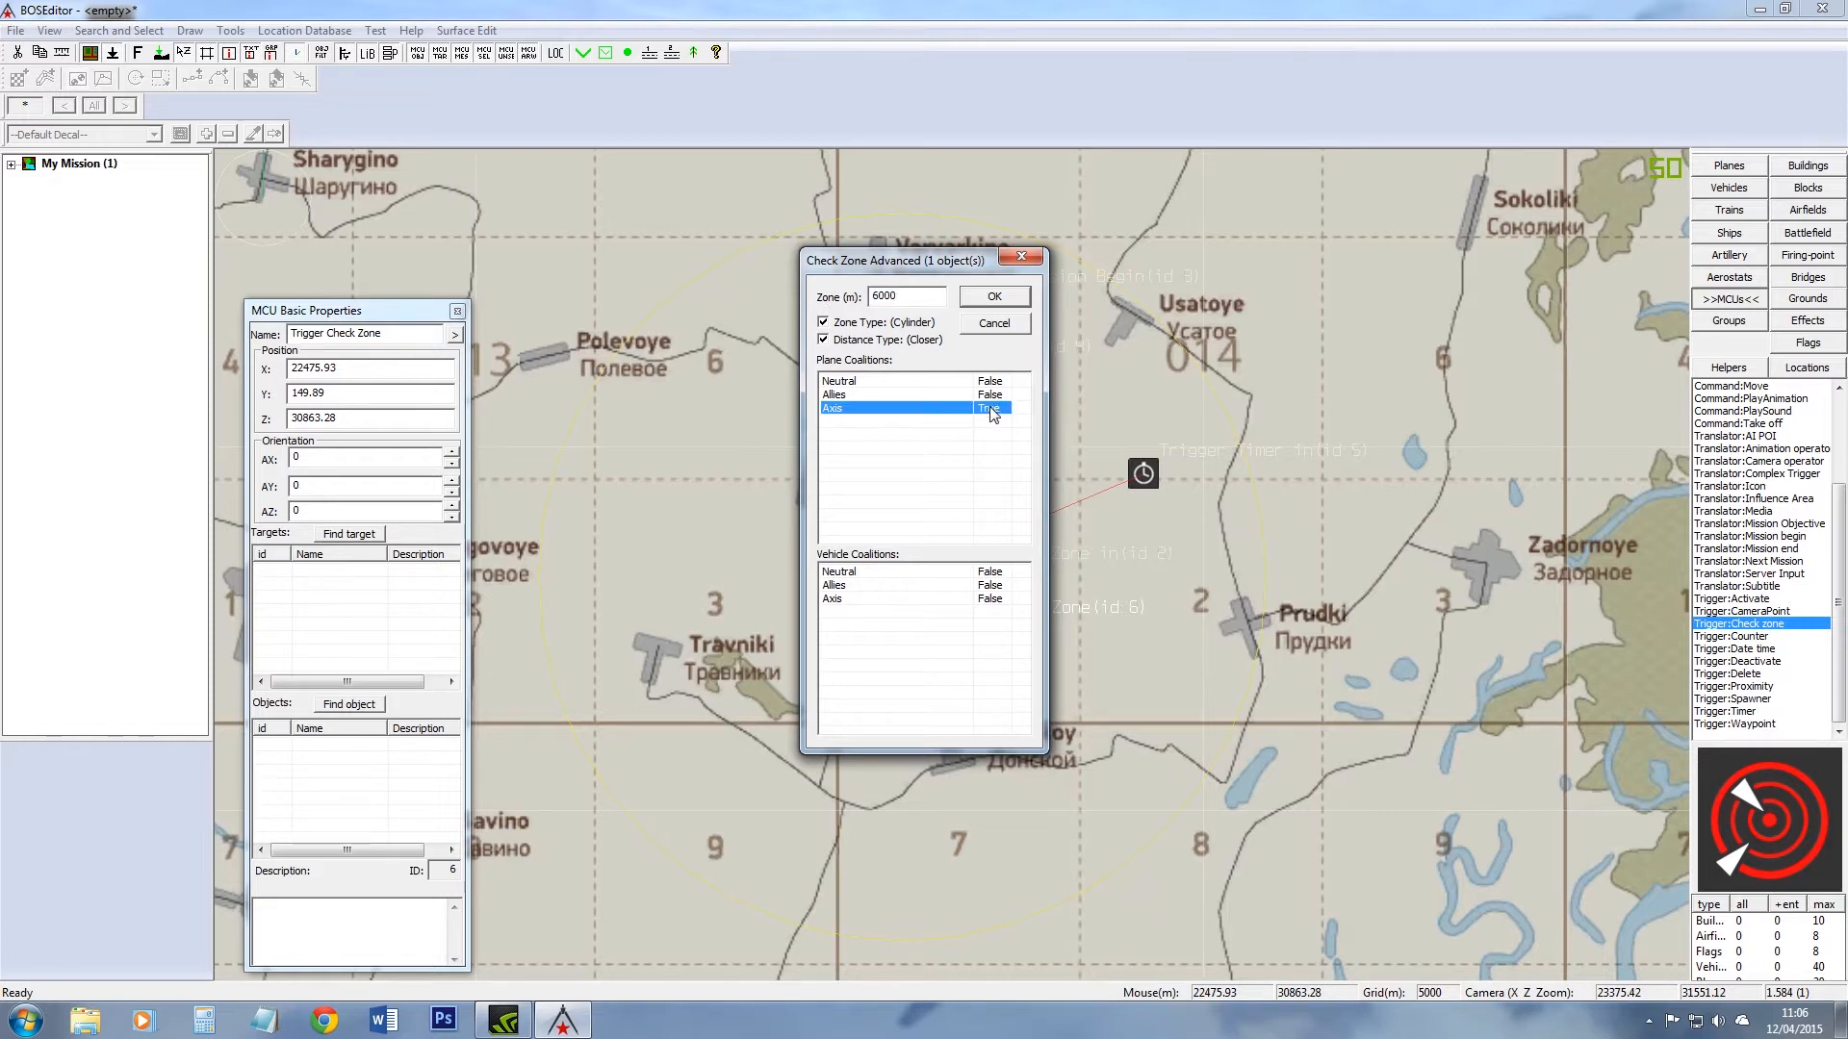
pyautogui.click(824, 340)
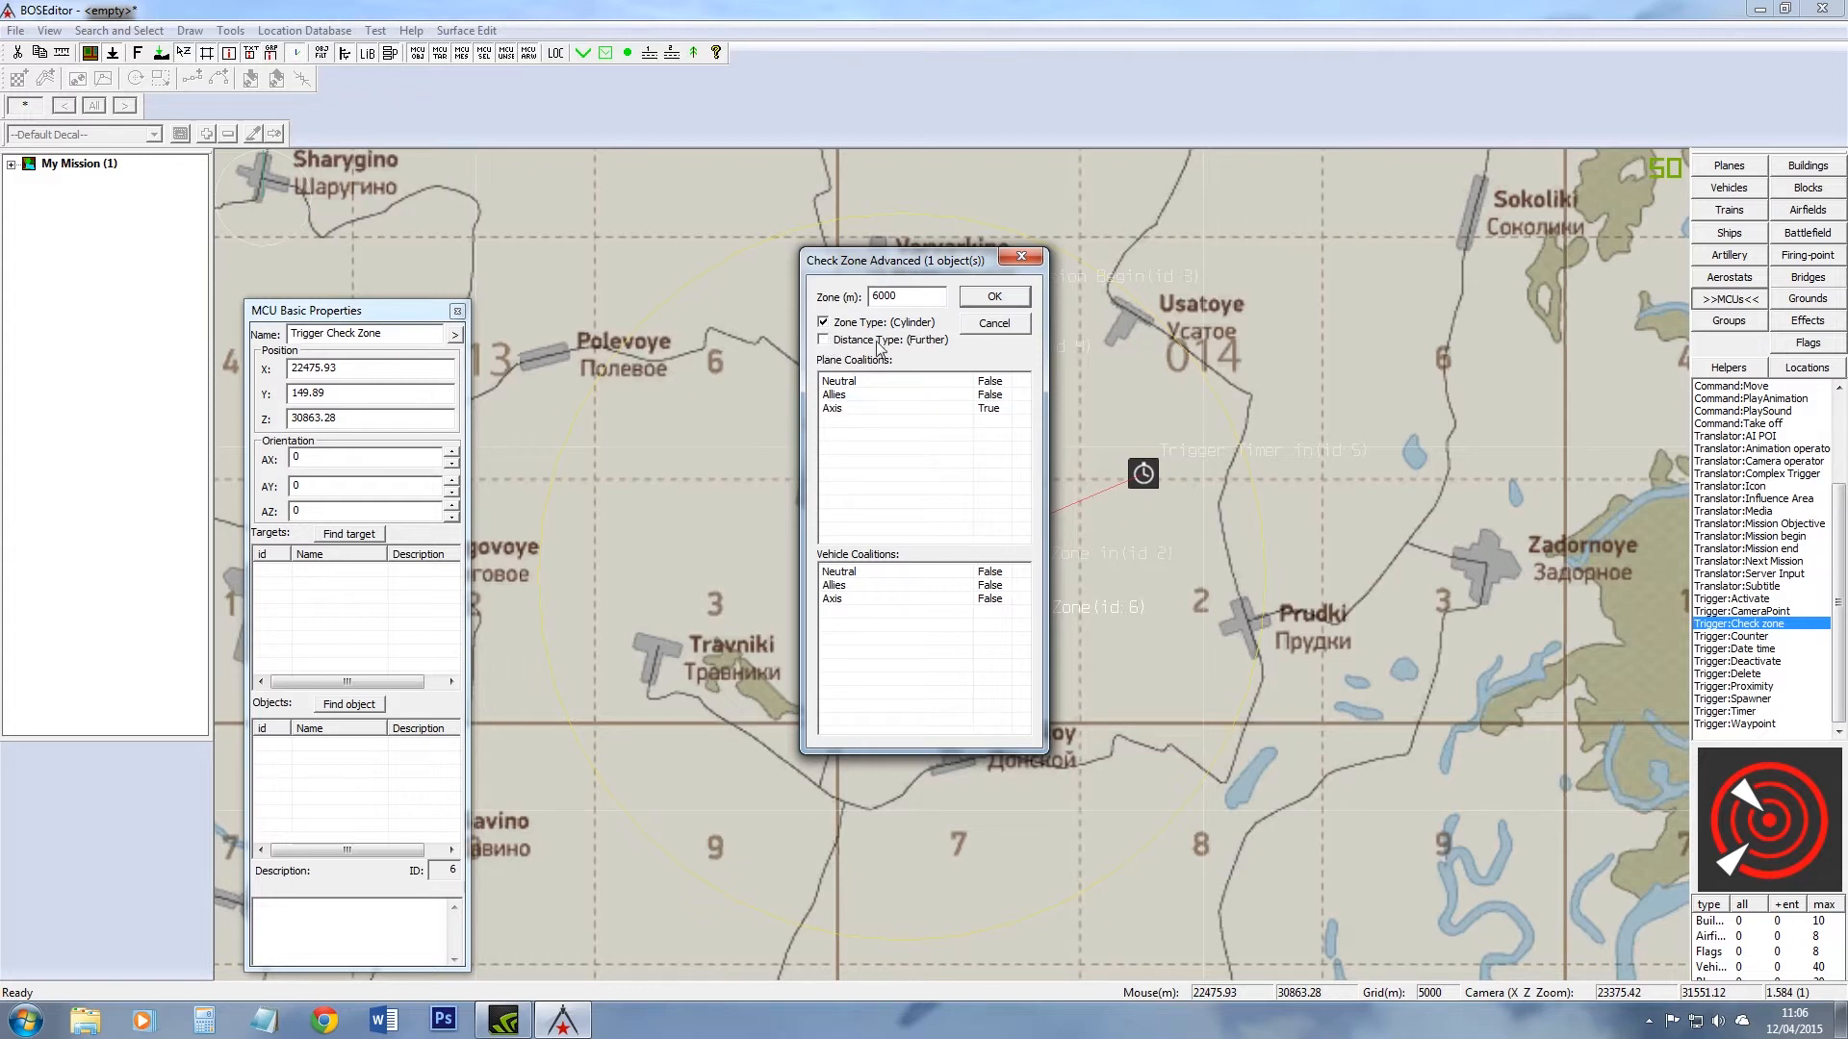
pyautogui.click(1003, 293)
pyautogui.moveTo(901, 632); pyautogui.dragTo(887, 581)
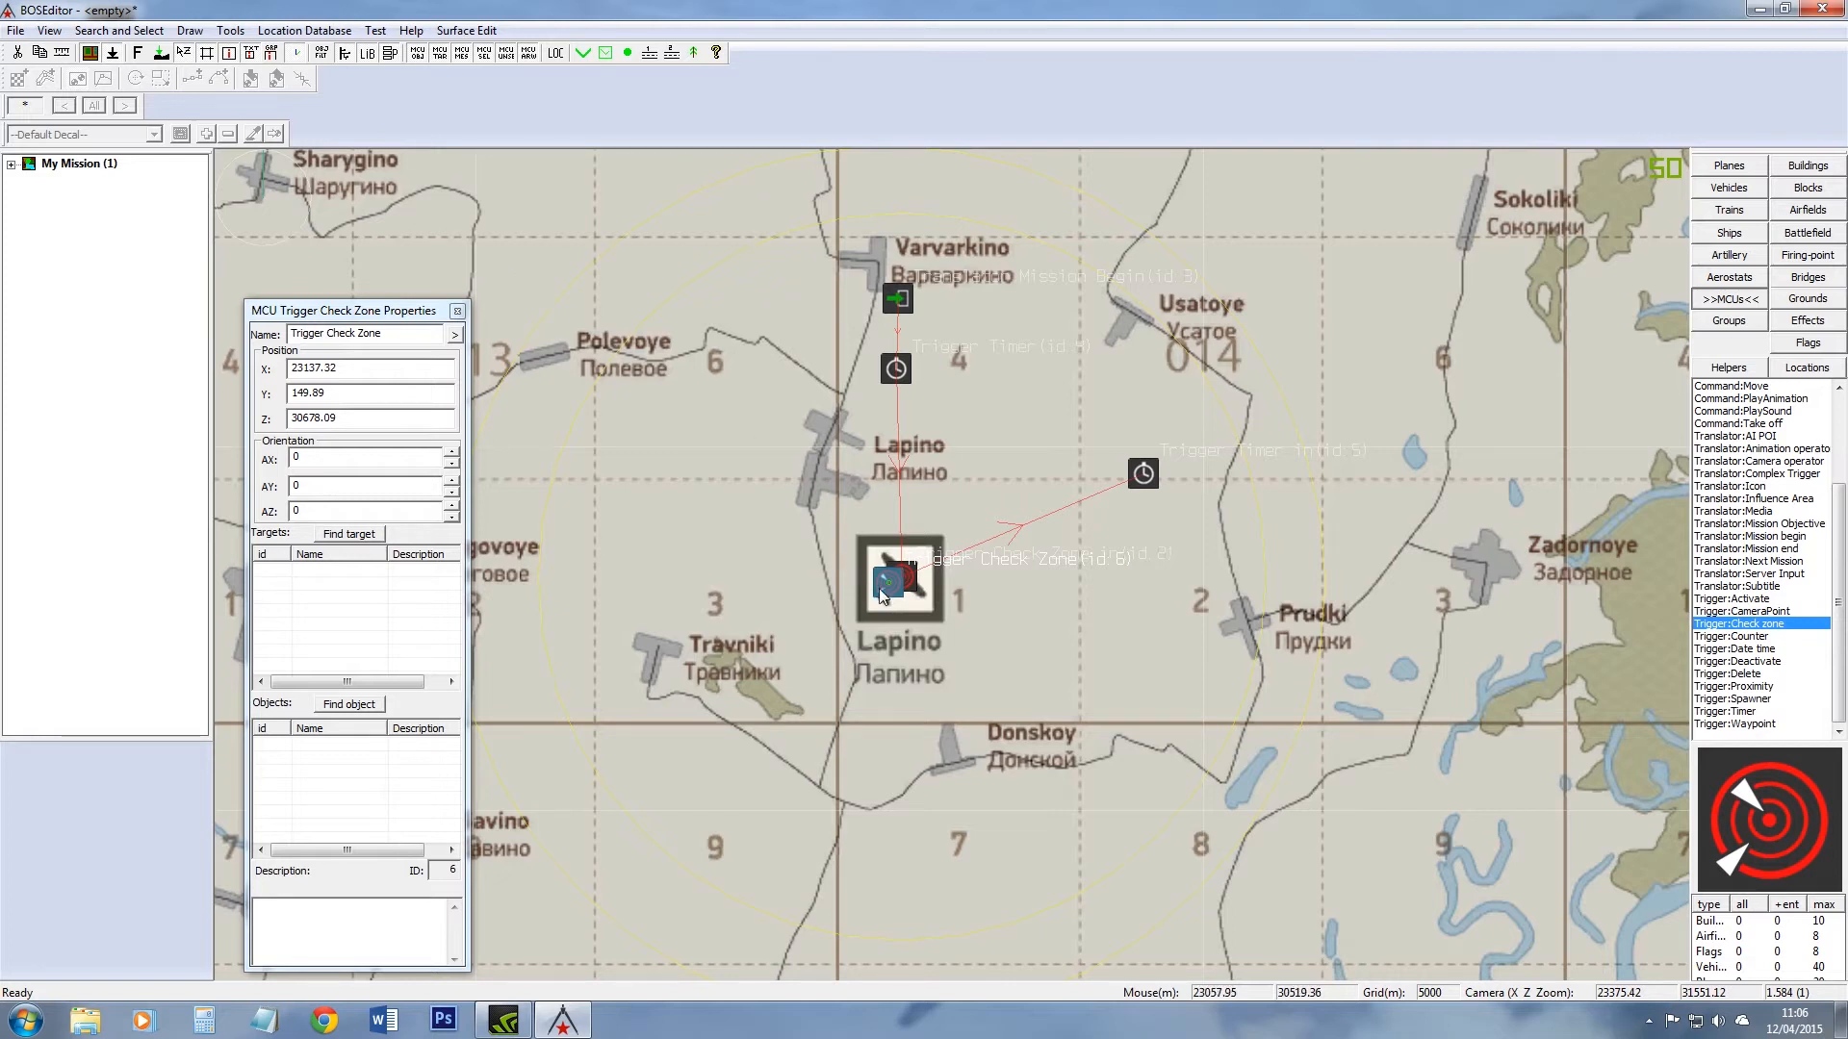
pyautogui.moveTo(886, 585); pyautogui.dragTo(899, 600)
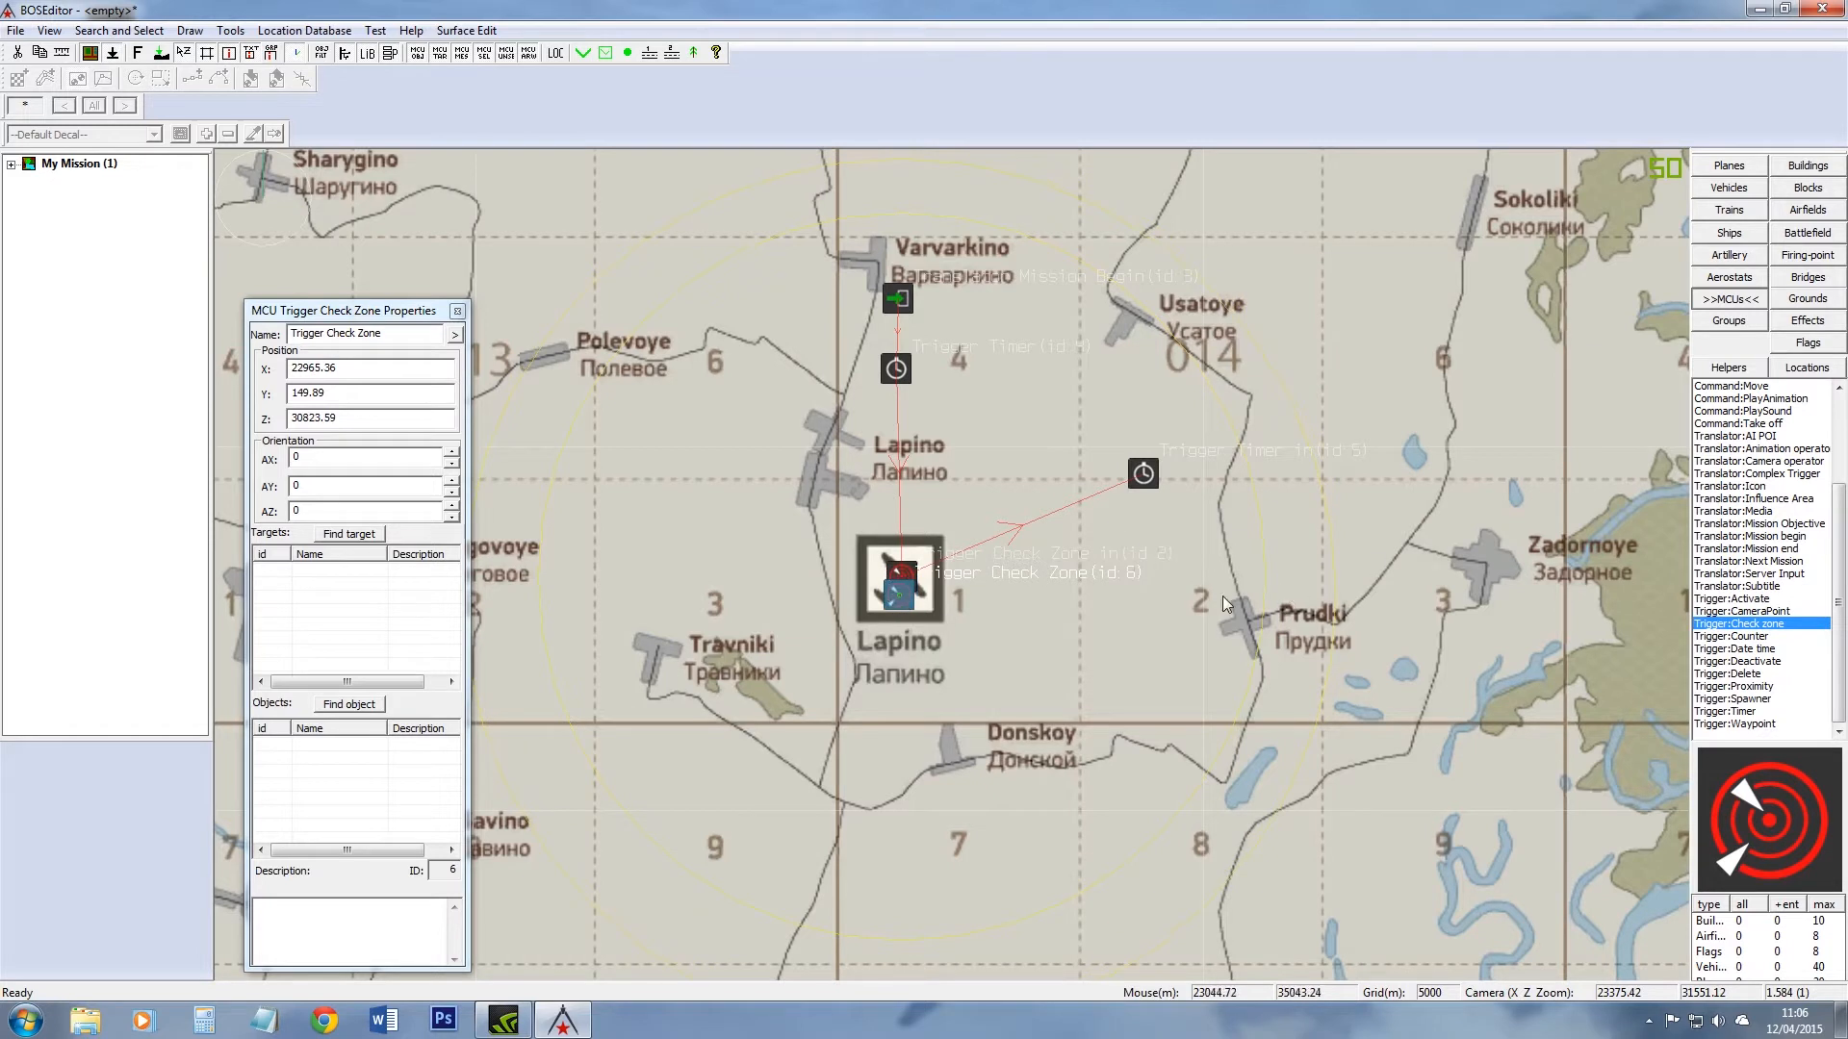
# Step: Place a Timer trigger southeast of Lapino airfield, west of Prudki, and name it "Trigger Timer out"
pyautogui.click(1756, 712)
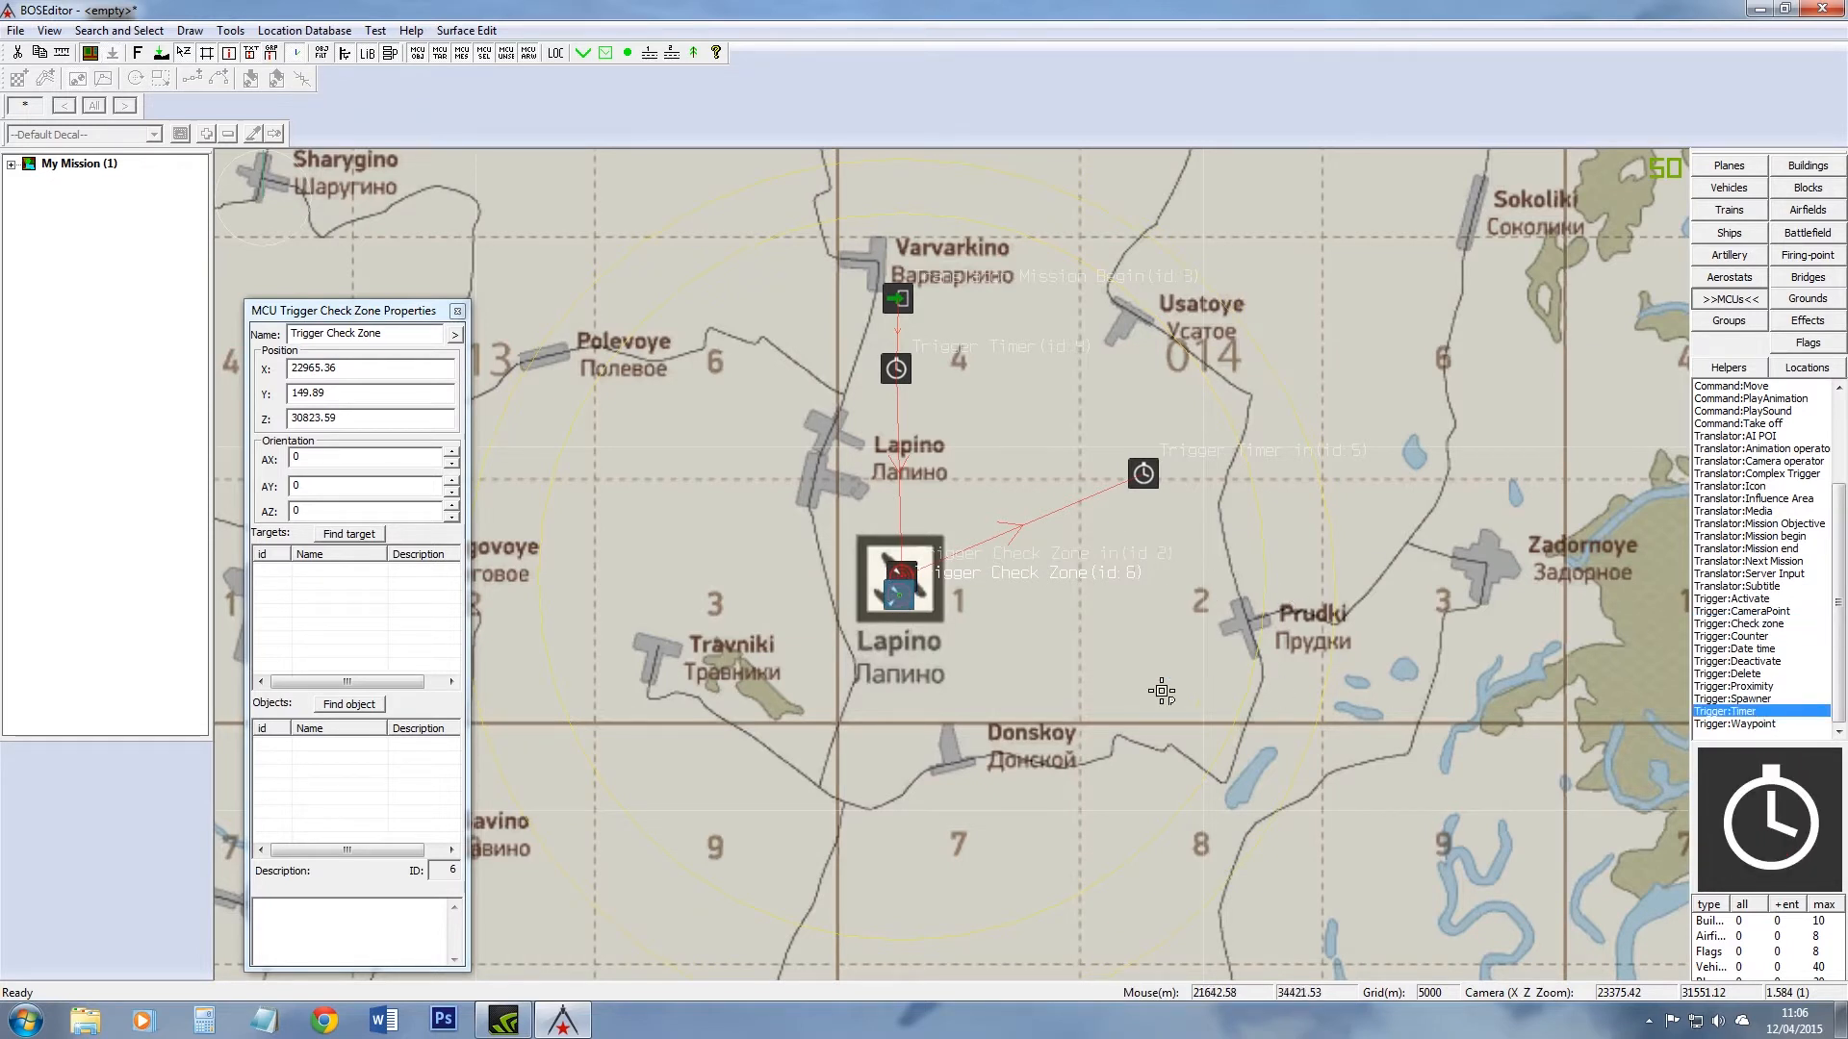
pyautogui.click(1144, 666)
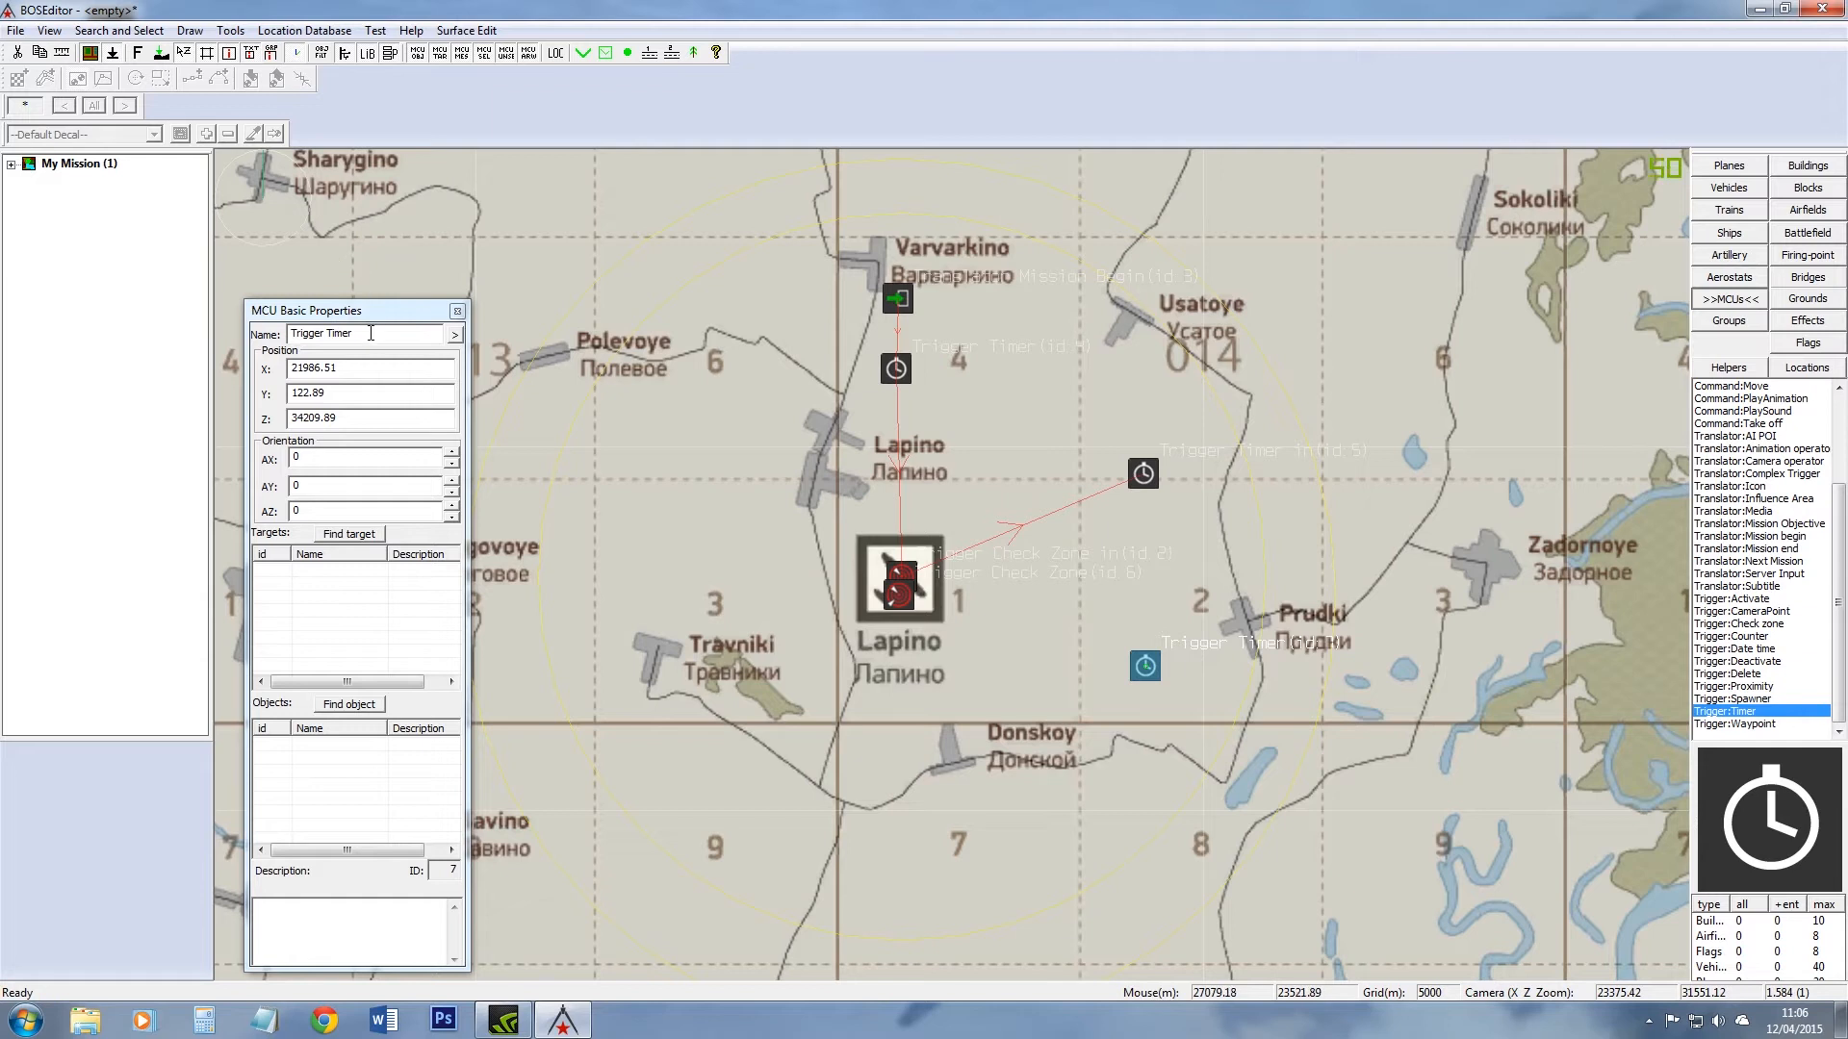
pyautogui.click(371, 333)
pyautogui.write('out')
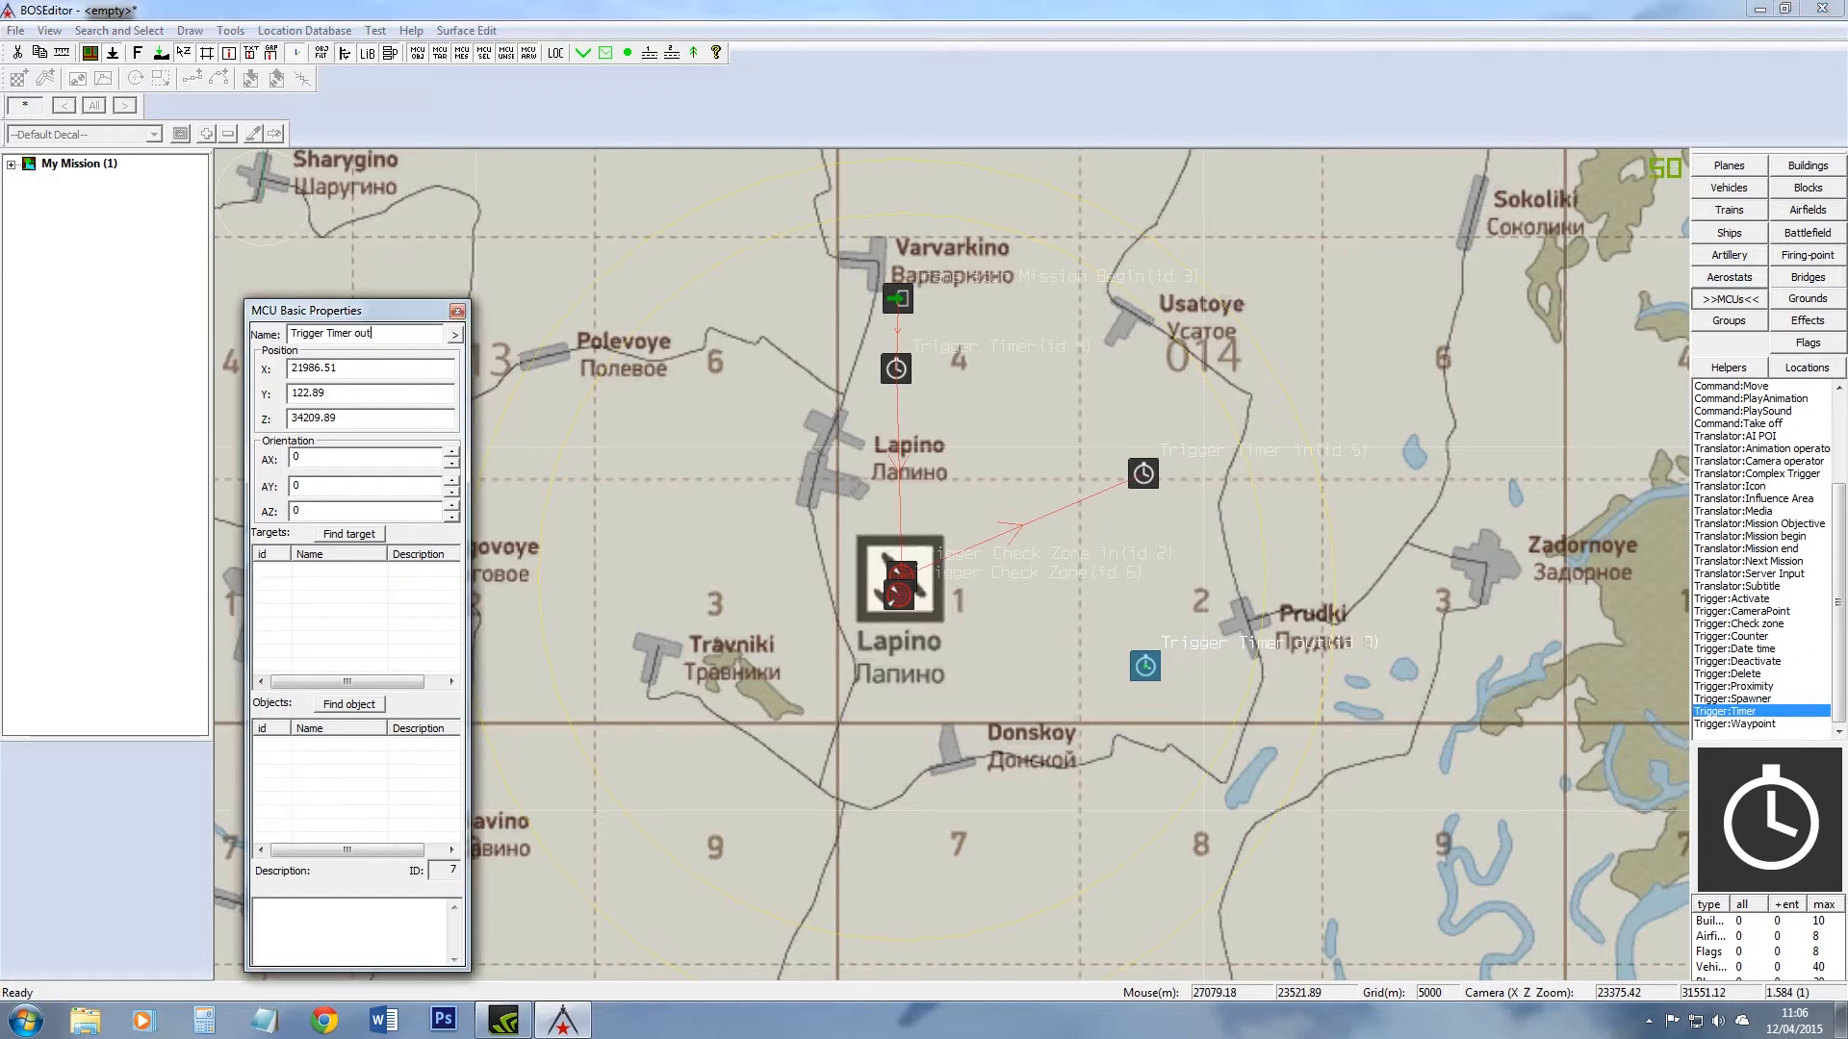
# Step: Target-link the second, lower check zone on Lapino airfield to "Trigger Timer out"
pyautogui.click(898, 597)
pyautogui.click(898, 597)
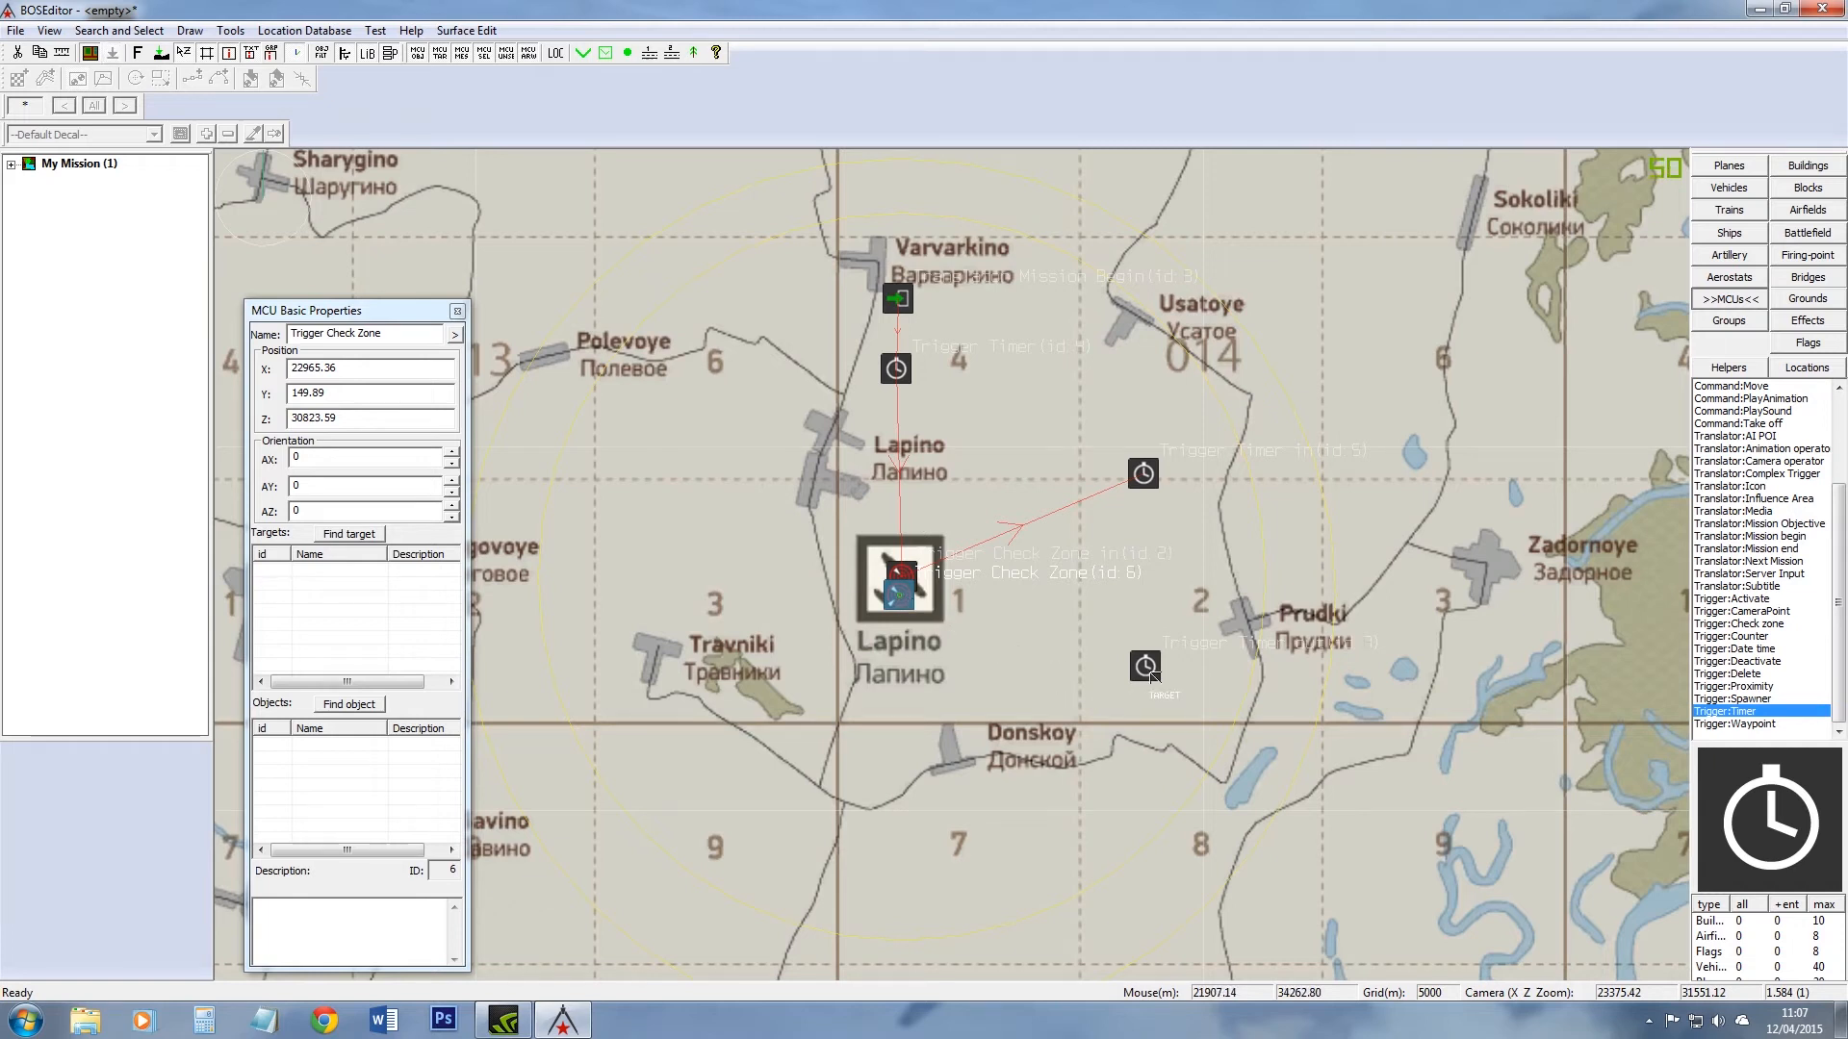
pyautogui.keyDown('ctrl'); pyautogui.click(1154, 674); pyautogui.keyUp('ctrl')
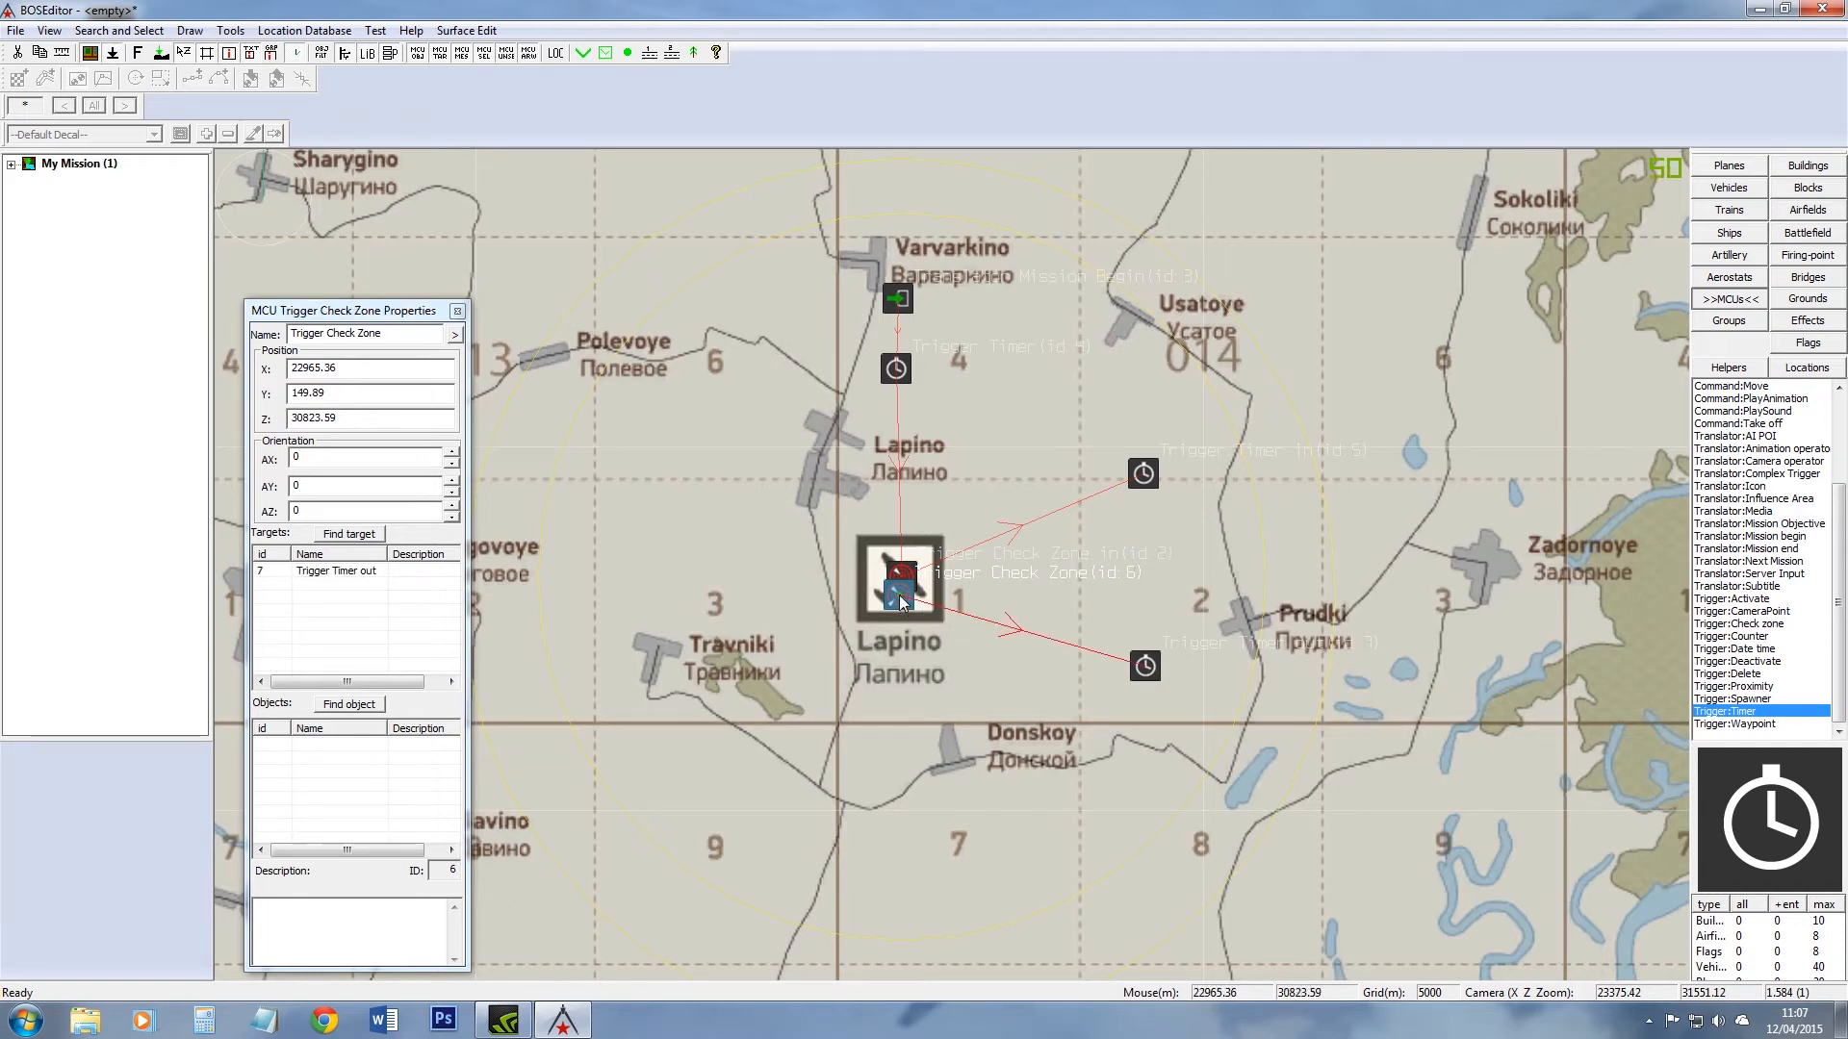
# Step: Move the second check zone up onto the first one and shift "Trigger Timer out" a little southwest, toward Donskoy
pyautogui.moveTo(902, 601); pyautogui.dragTo(902, 584)
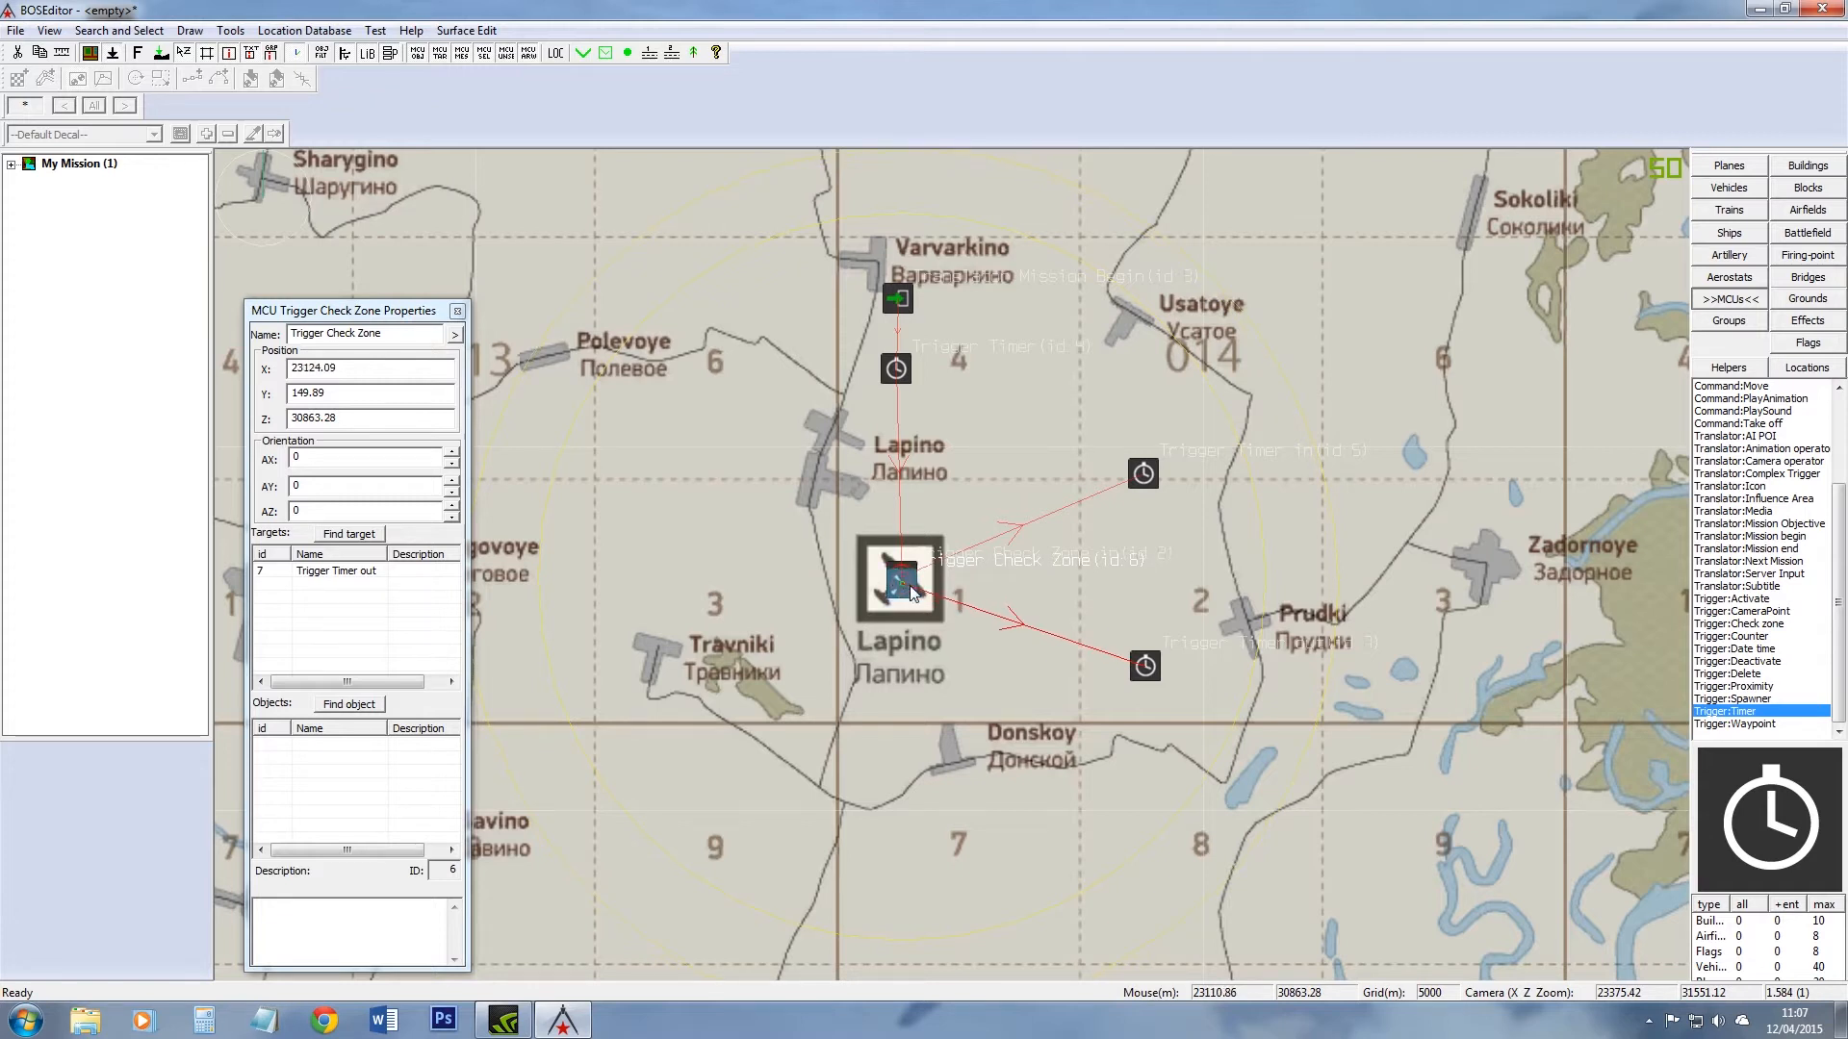
pyautogui.click(1149, 666)
pyautogui.moveTo(1153, 666); pyautogui.dragTo(1136, 706)
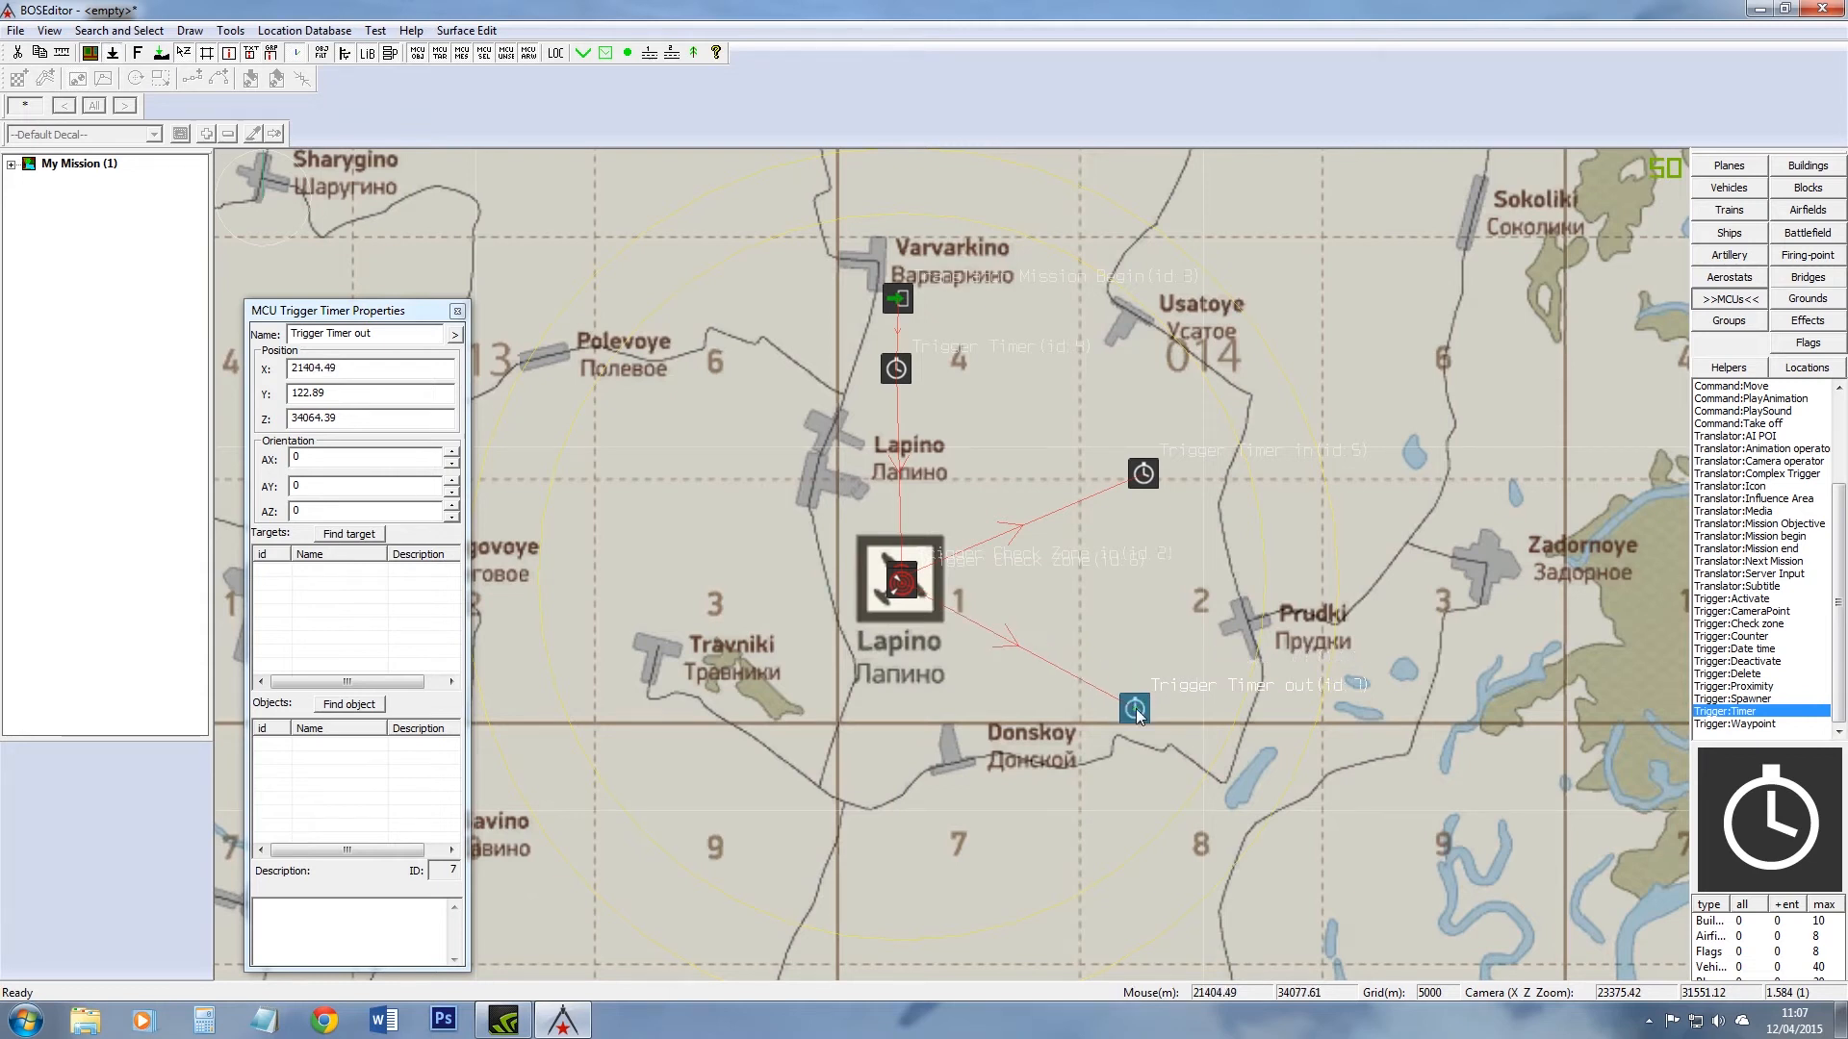
pyautogui.scroll(-1, 1094, 666)
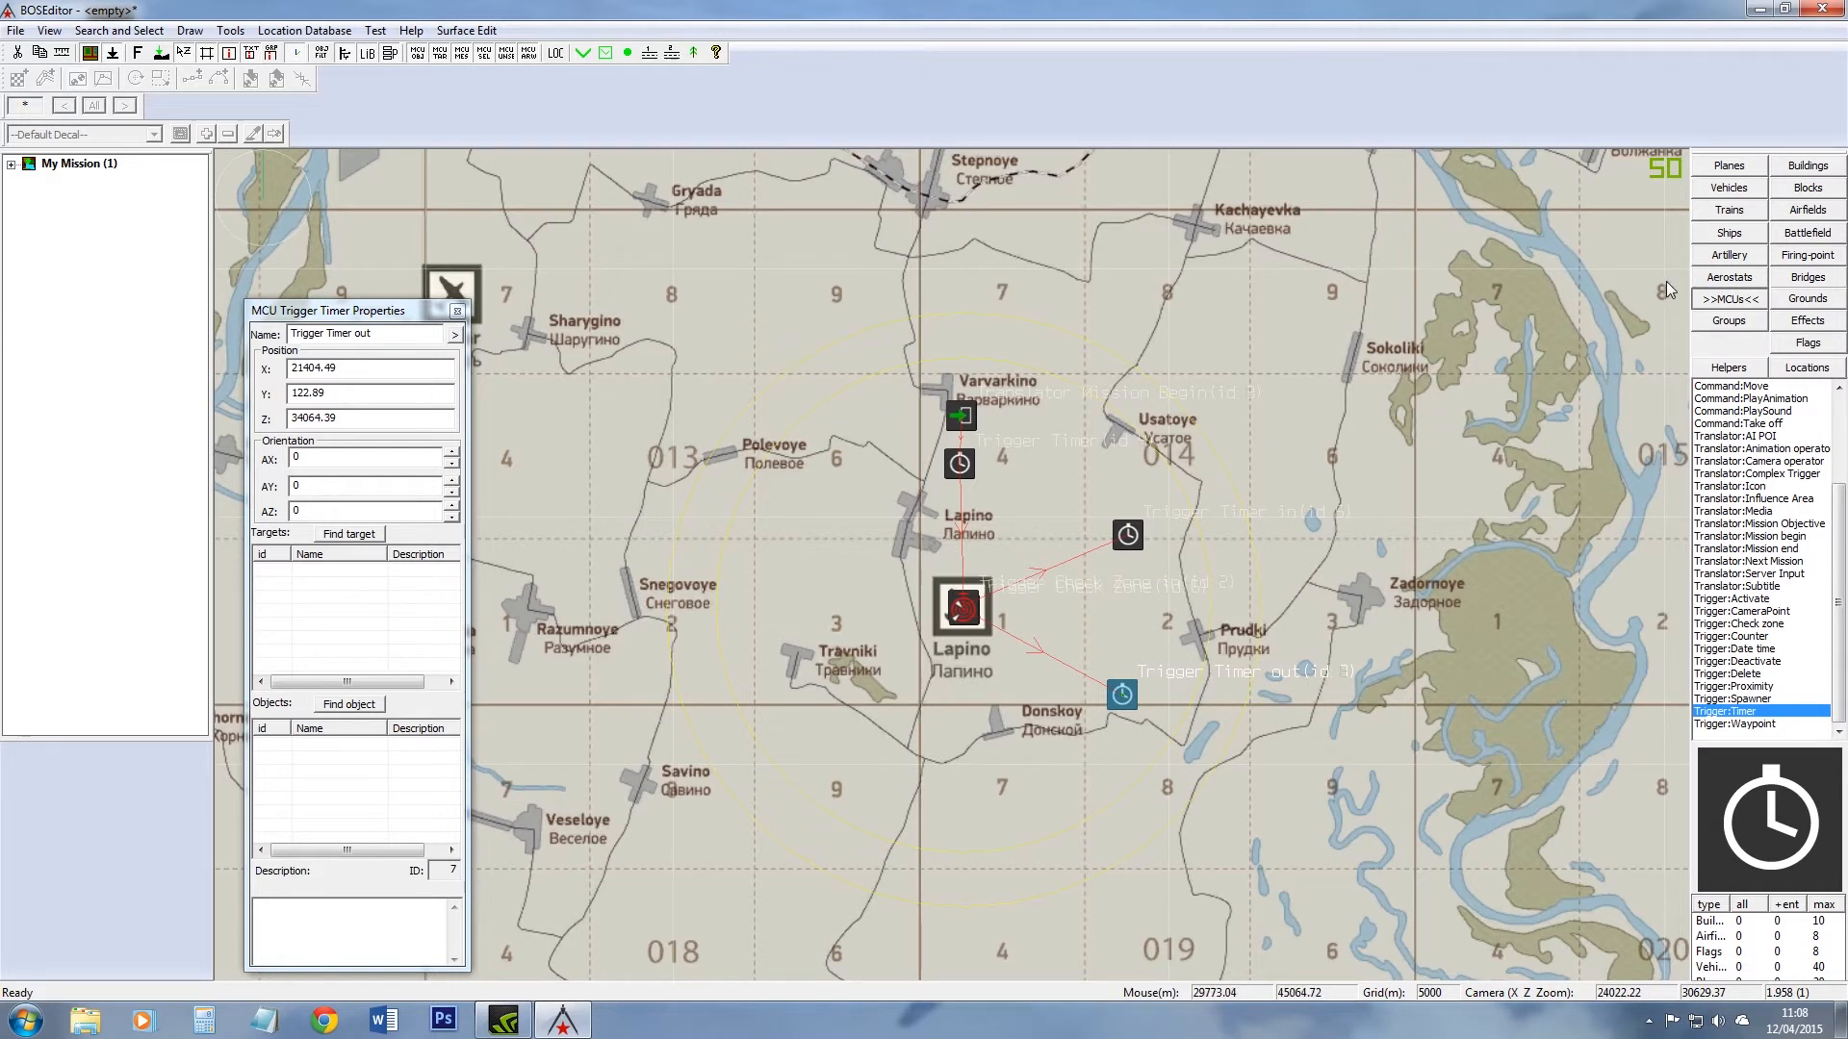
# Step: Place a 52k artillery gun just northwest of the Lapino airfield icon and name it "Sov AAA"
pyautogui.click(1729, 256)
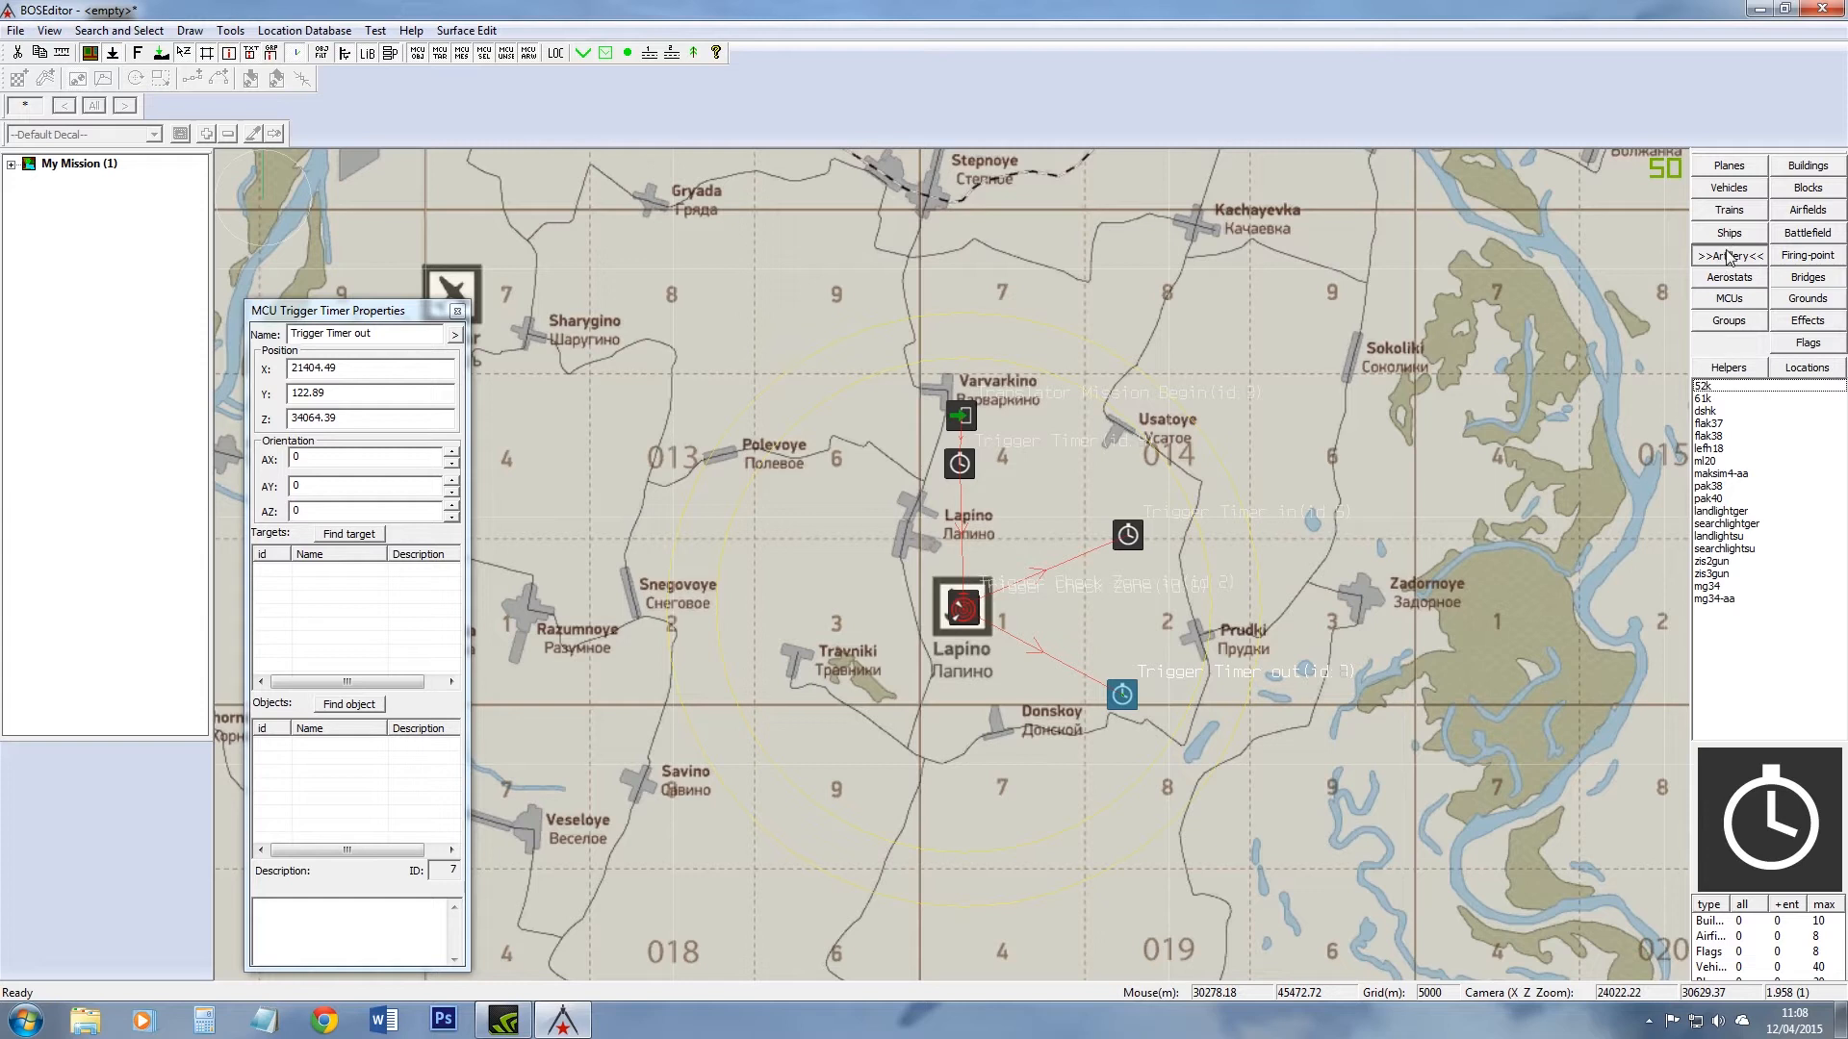
pyautogui.click(1704, 386)
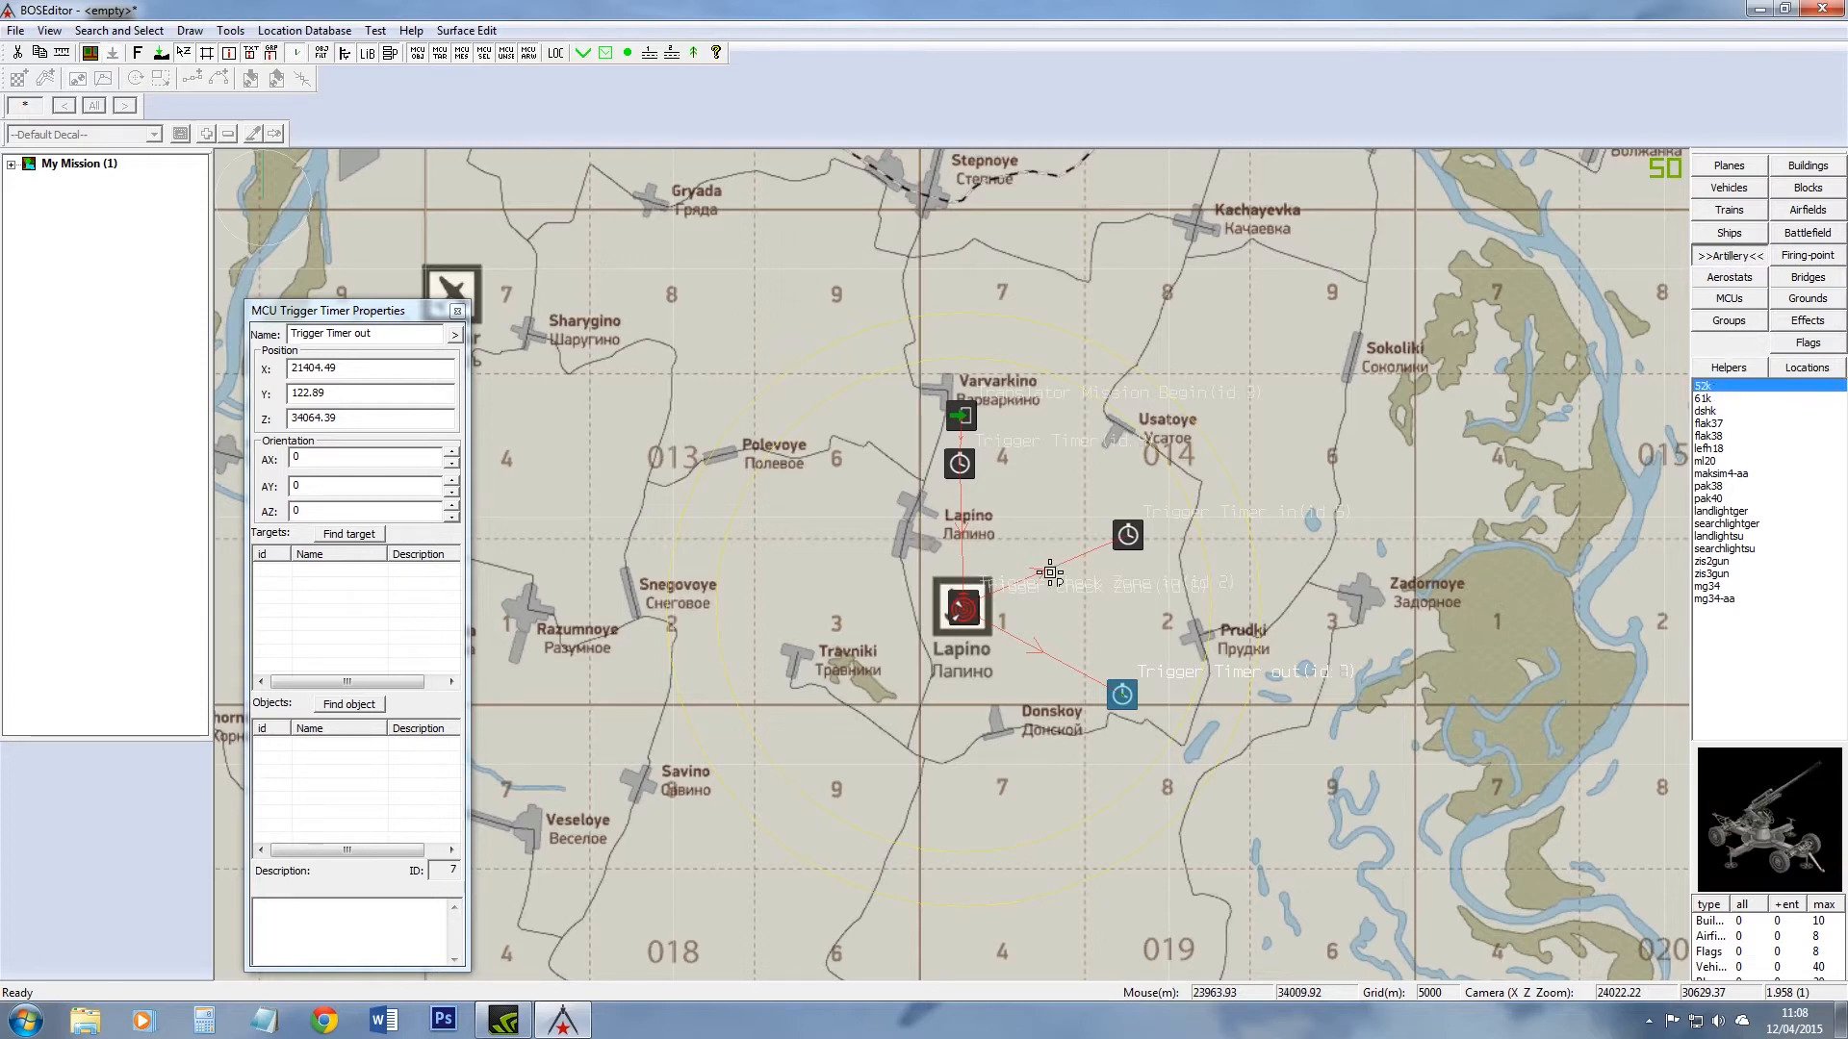
pyautogui.click(929, 558)
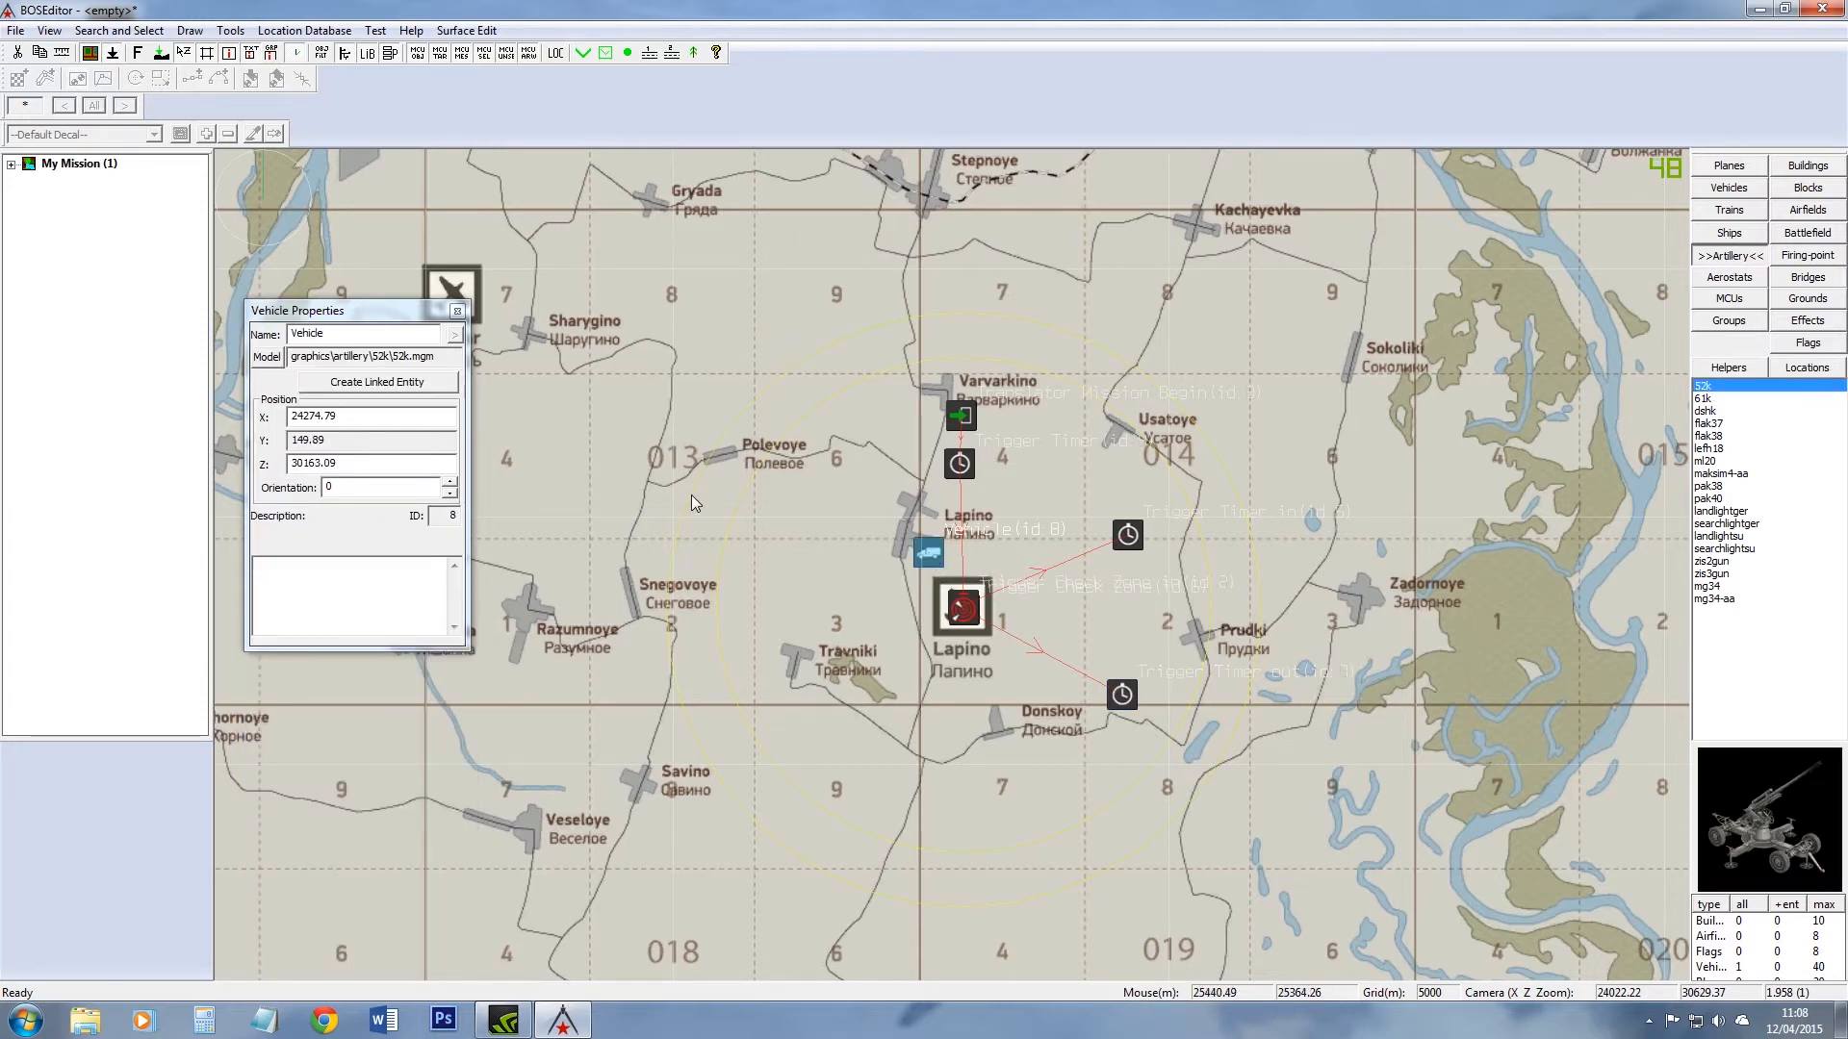
pyautogui.moveTo(333, 334); pyautogui.dragTo(219, 339)
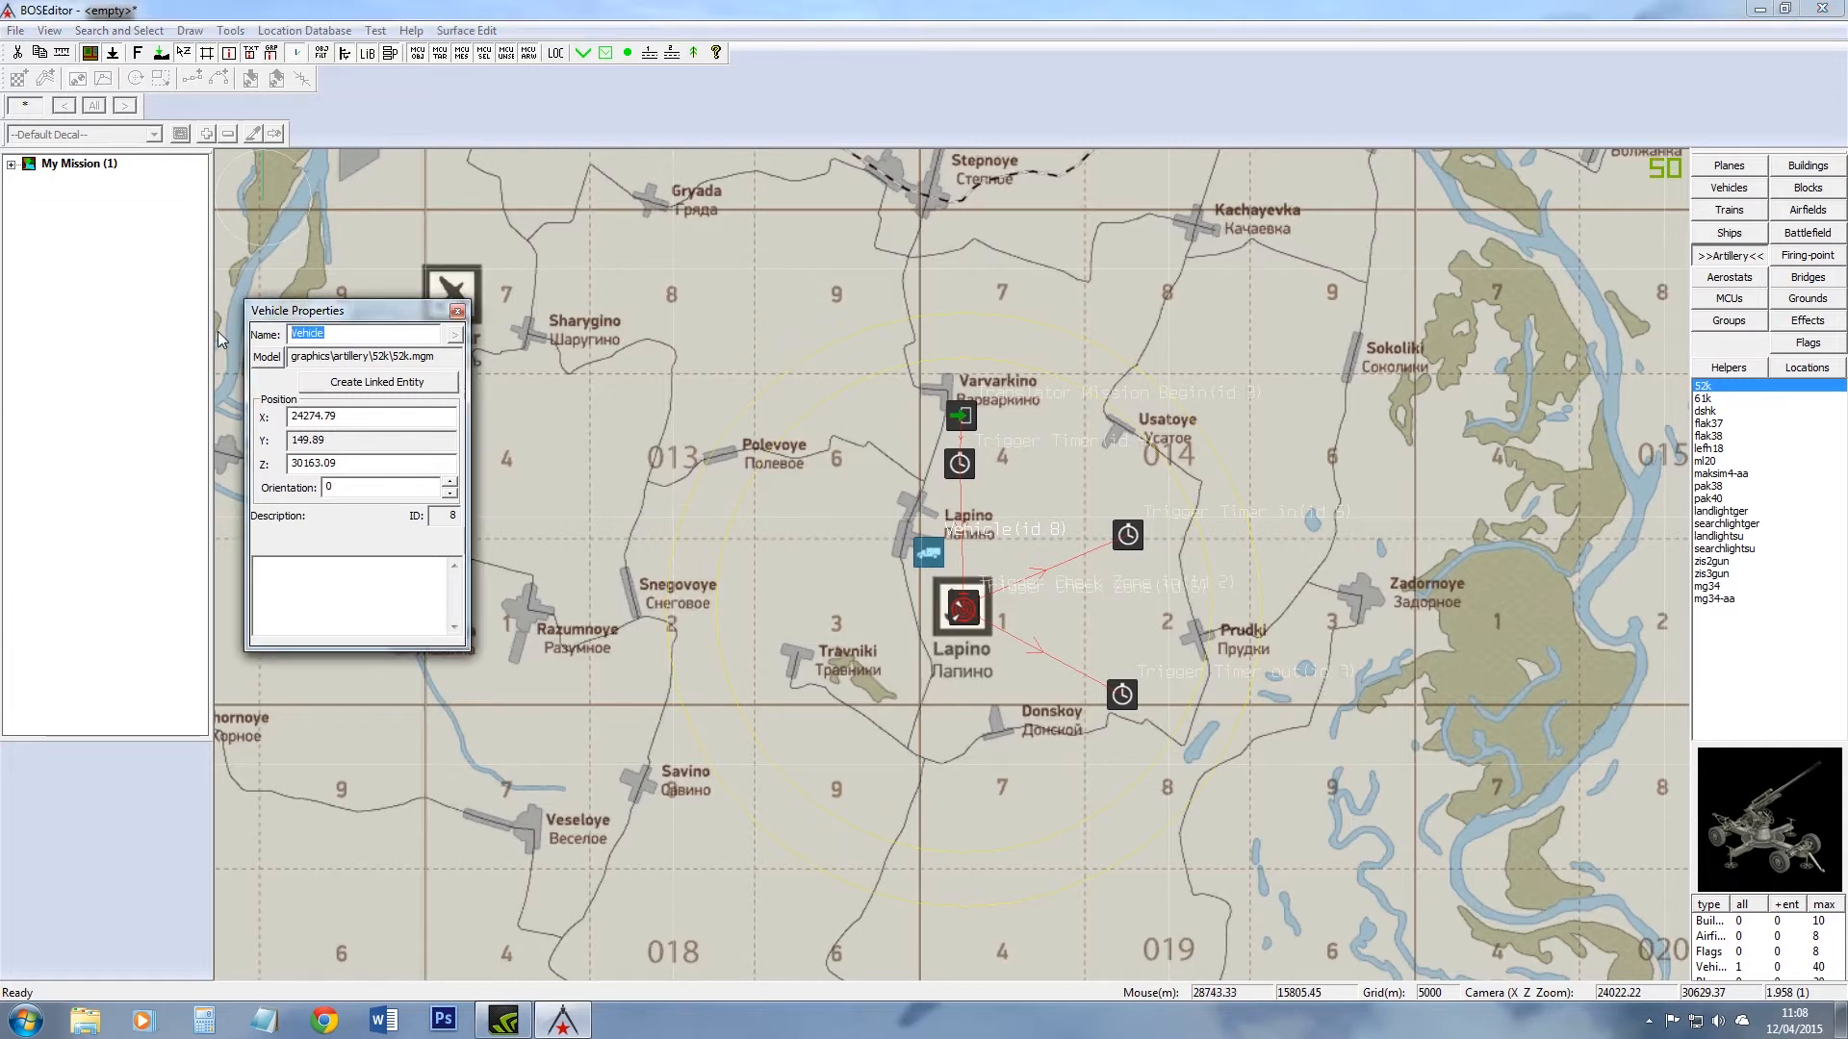
pyautogui.write('Sov AAA')
# Step: Create a linked entity for the Sov AAA gun and set its country to Russia
pyautogui.click(420, 383)
pyautogui.click(454, 334)
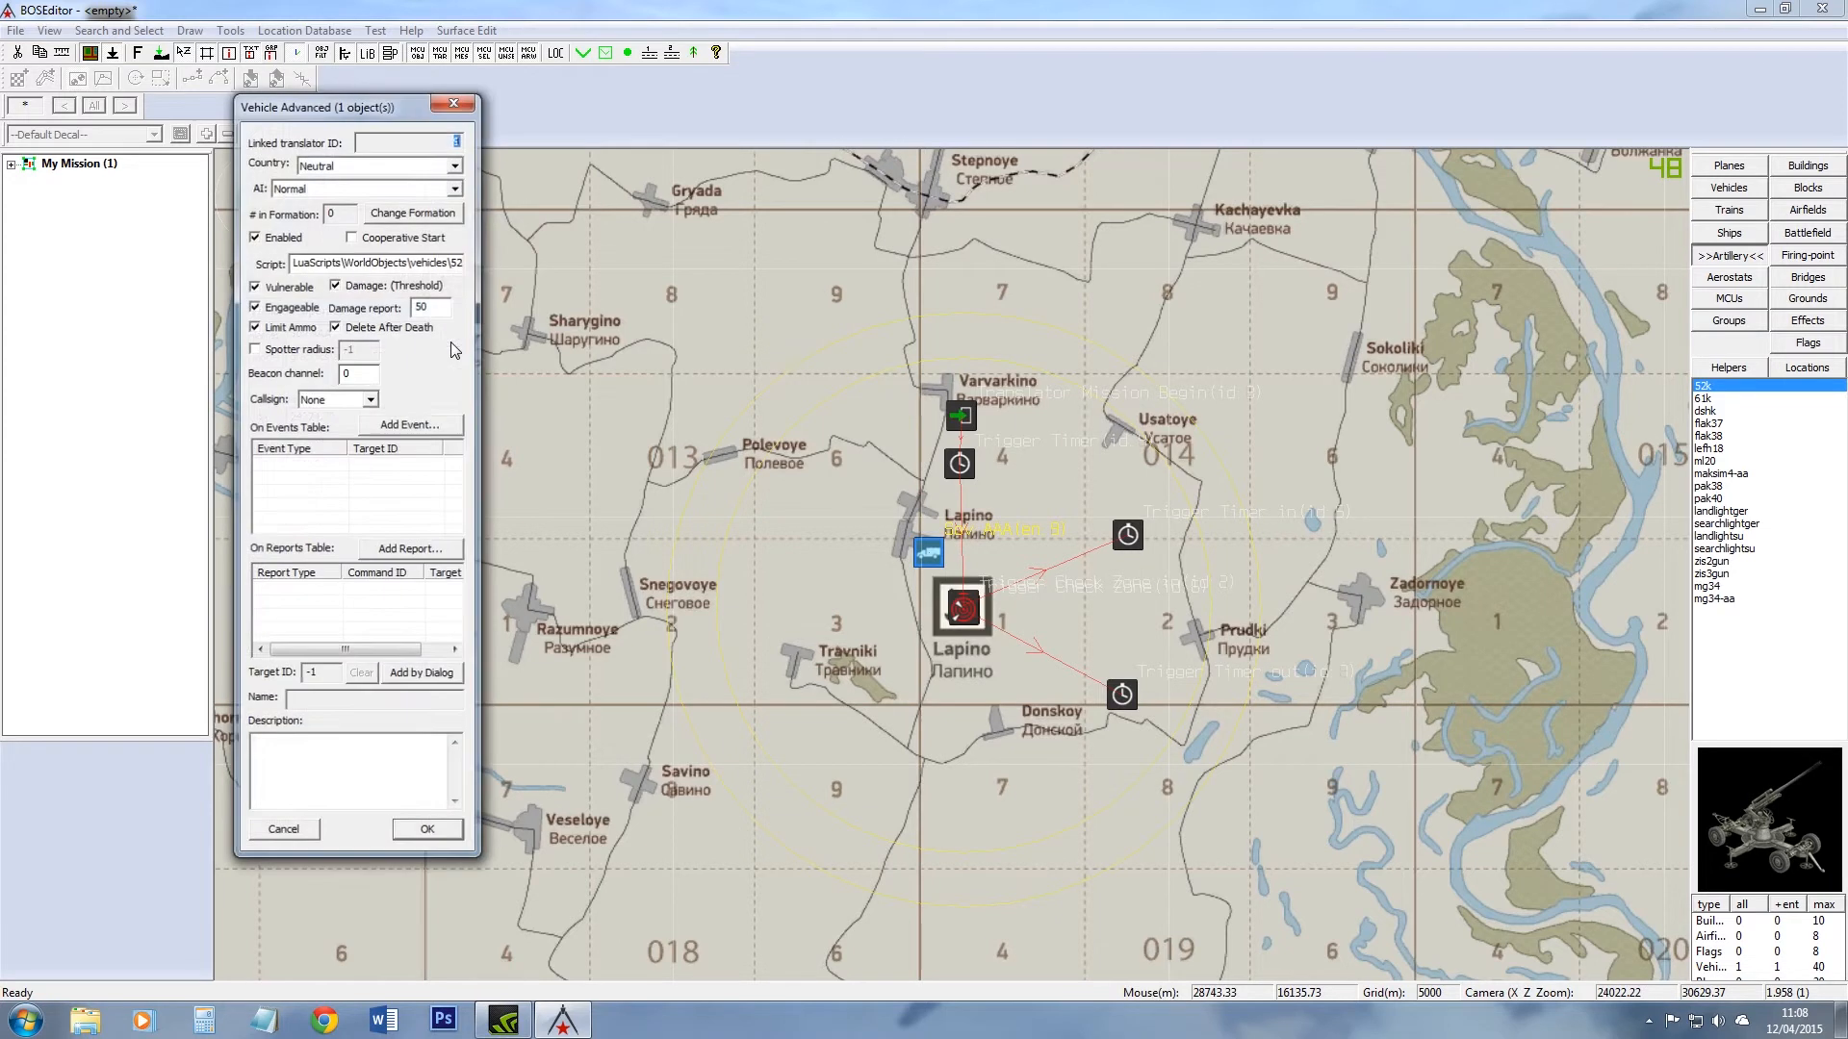
pyautogui.click(326, 163)
pyautogui.click(335, 196)
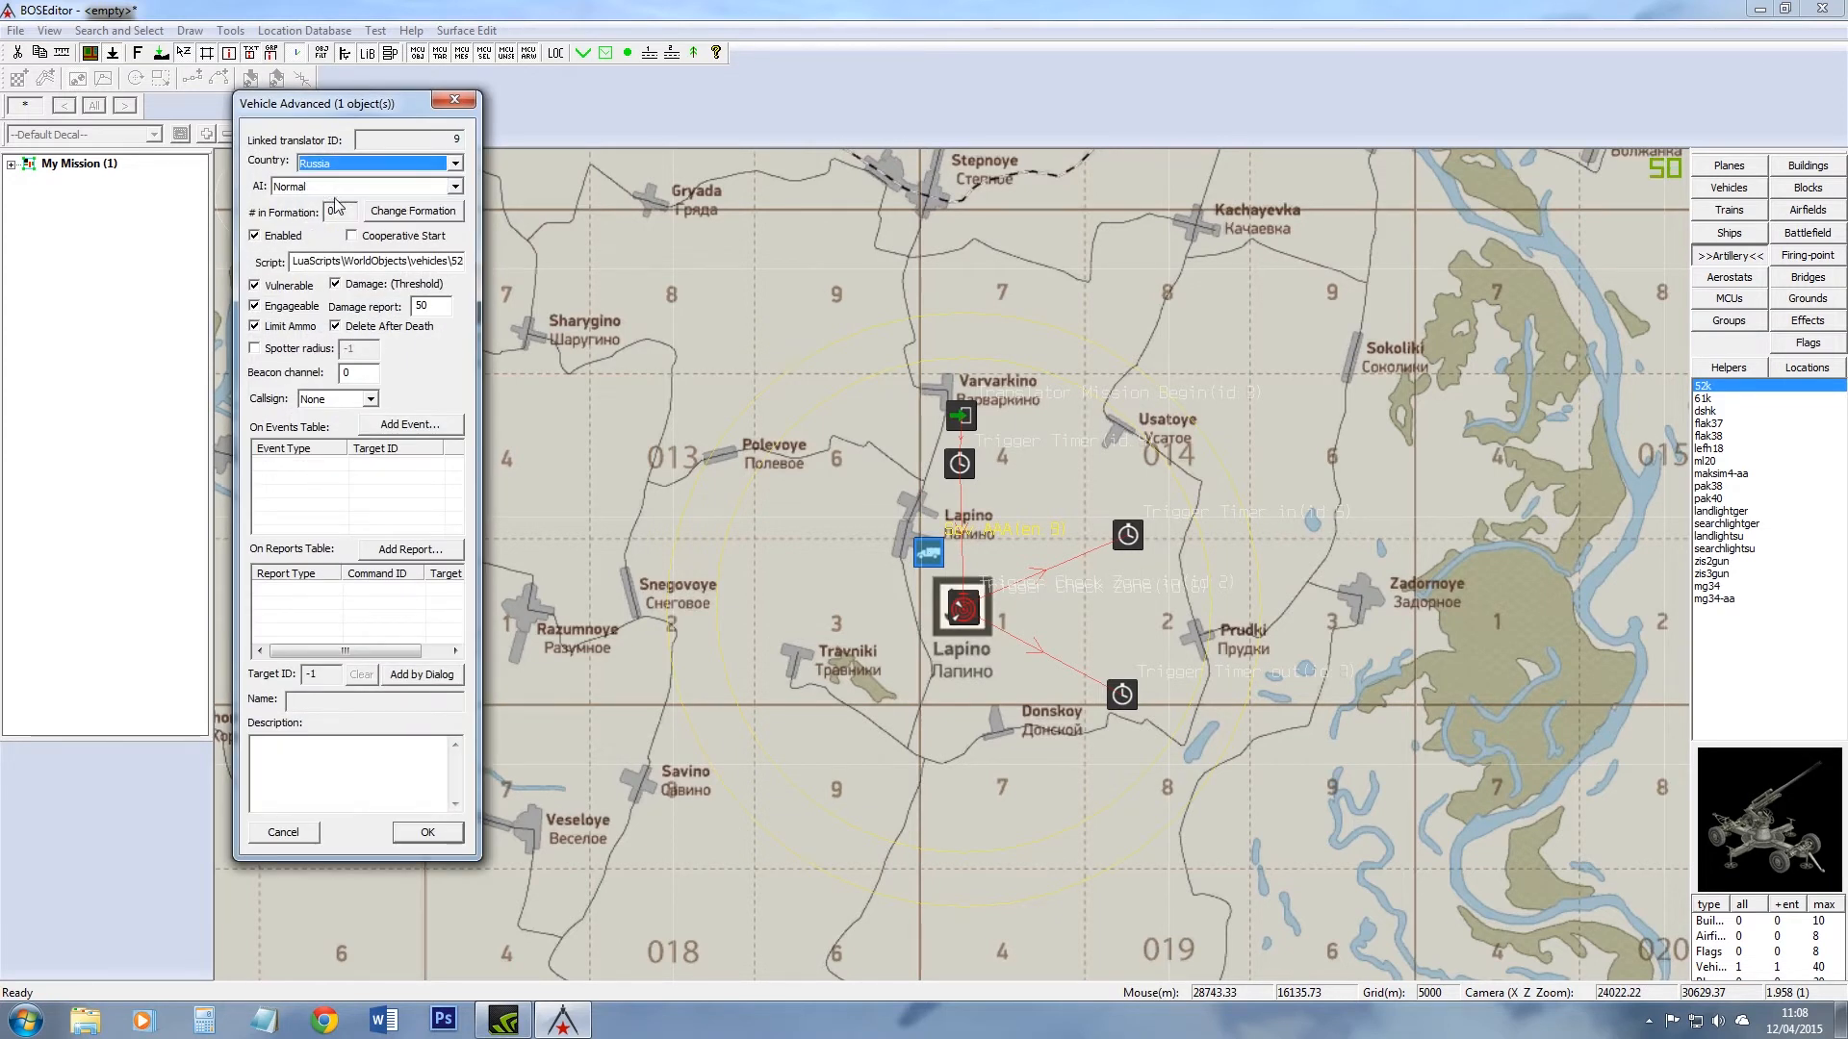
pyautogui.moveTo(427, 827); pyautogui.dragTo(277, 392)
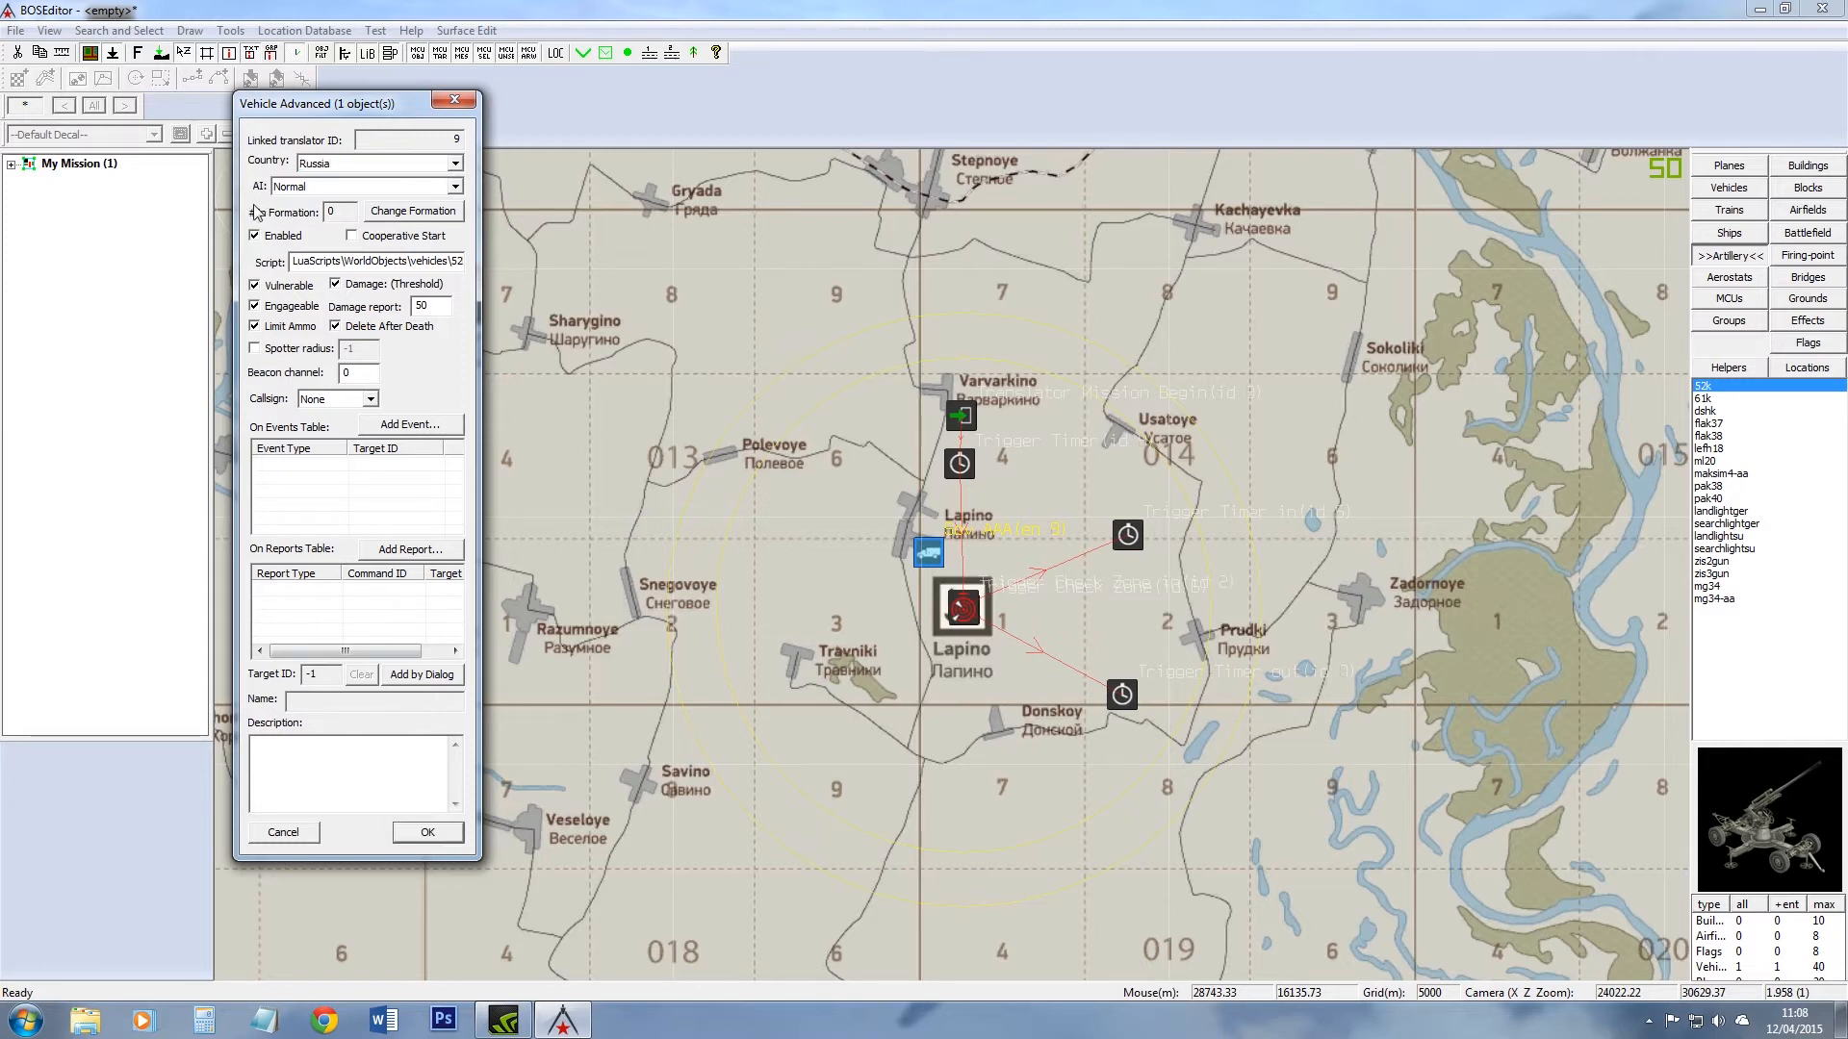
pyautogui.click(427, 833)
# Step: Copy the Sov AAA gun and paste two duplicates east of it, north of Lapino airfield
pyautogui.rightClick(975, 569)
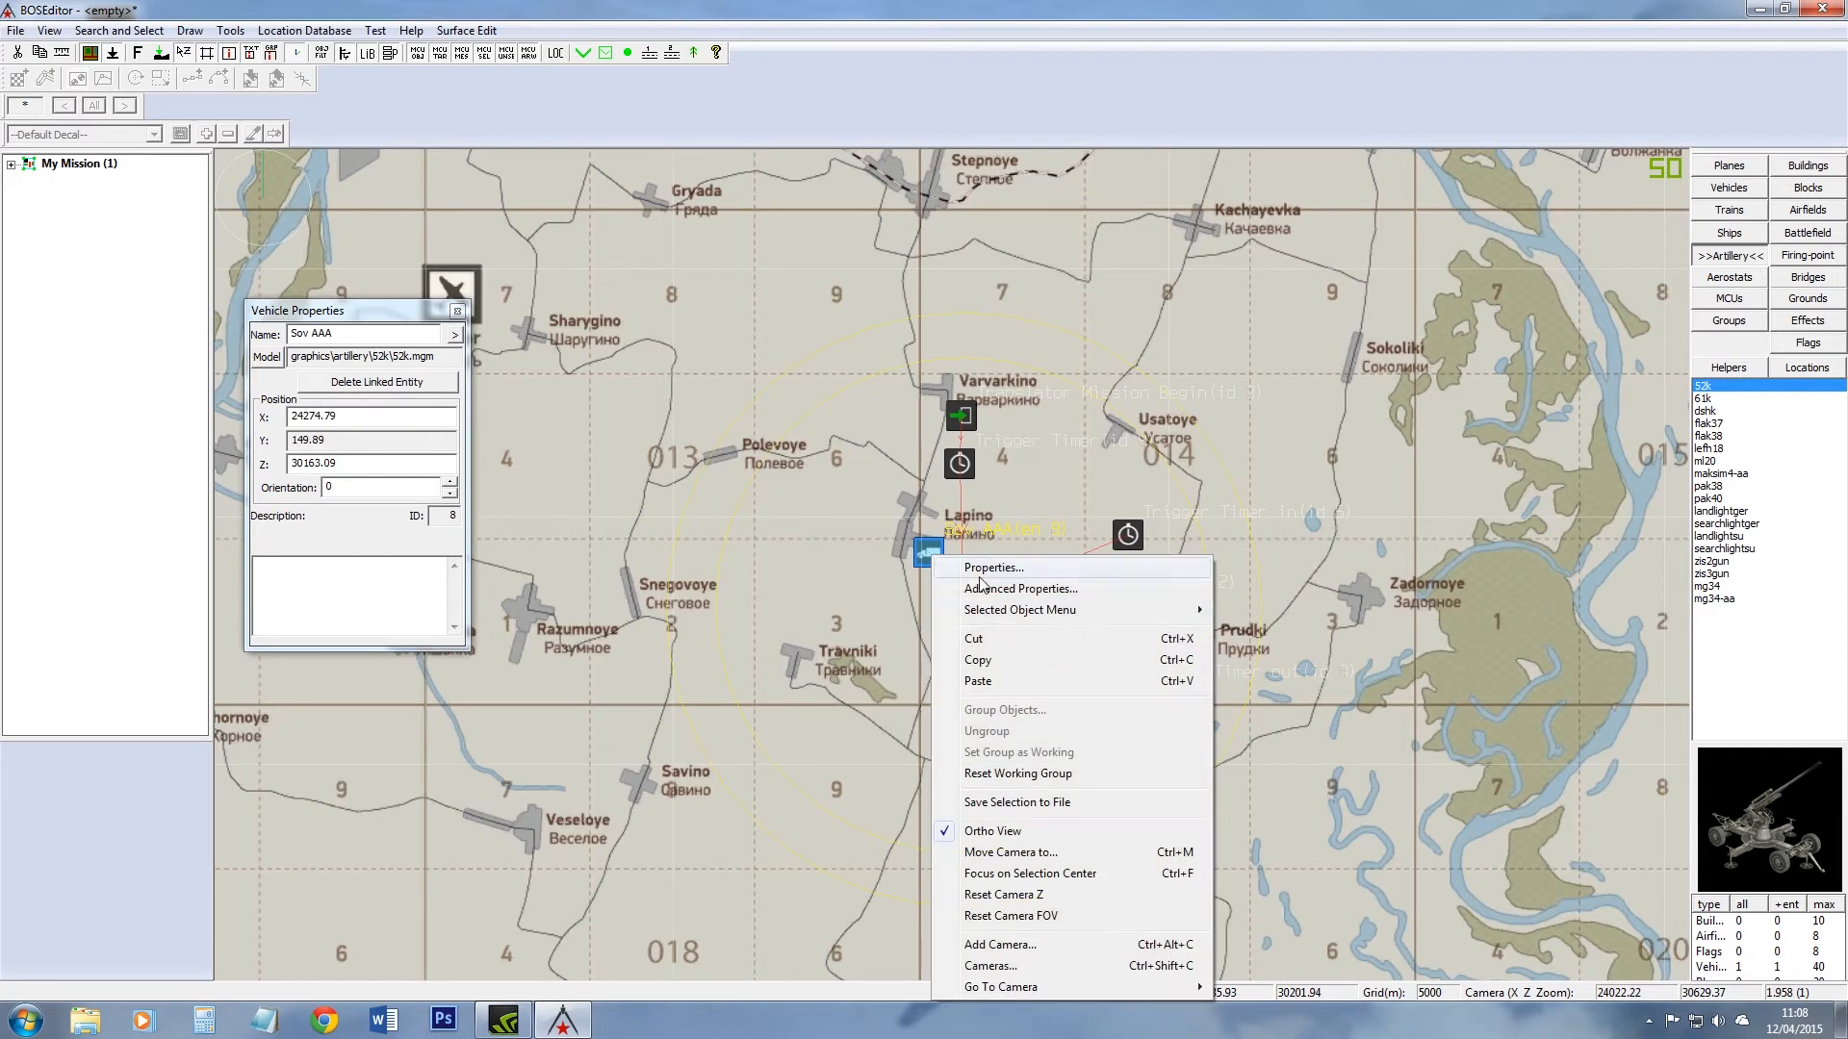
pyautogui.click(976, 567)
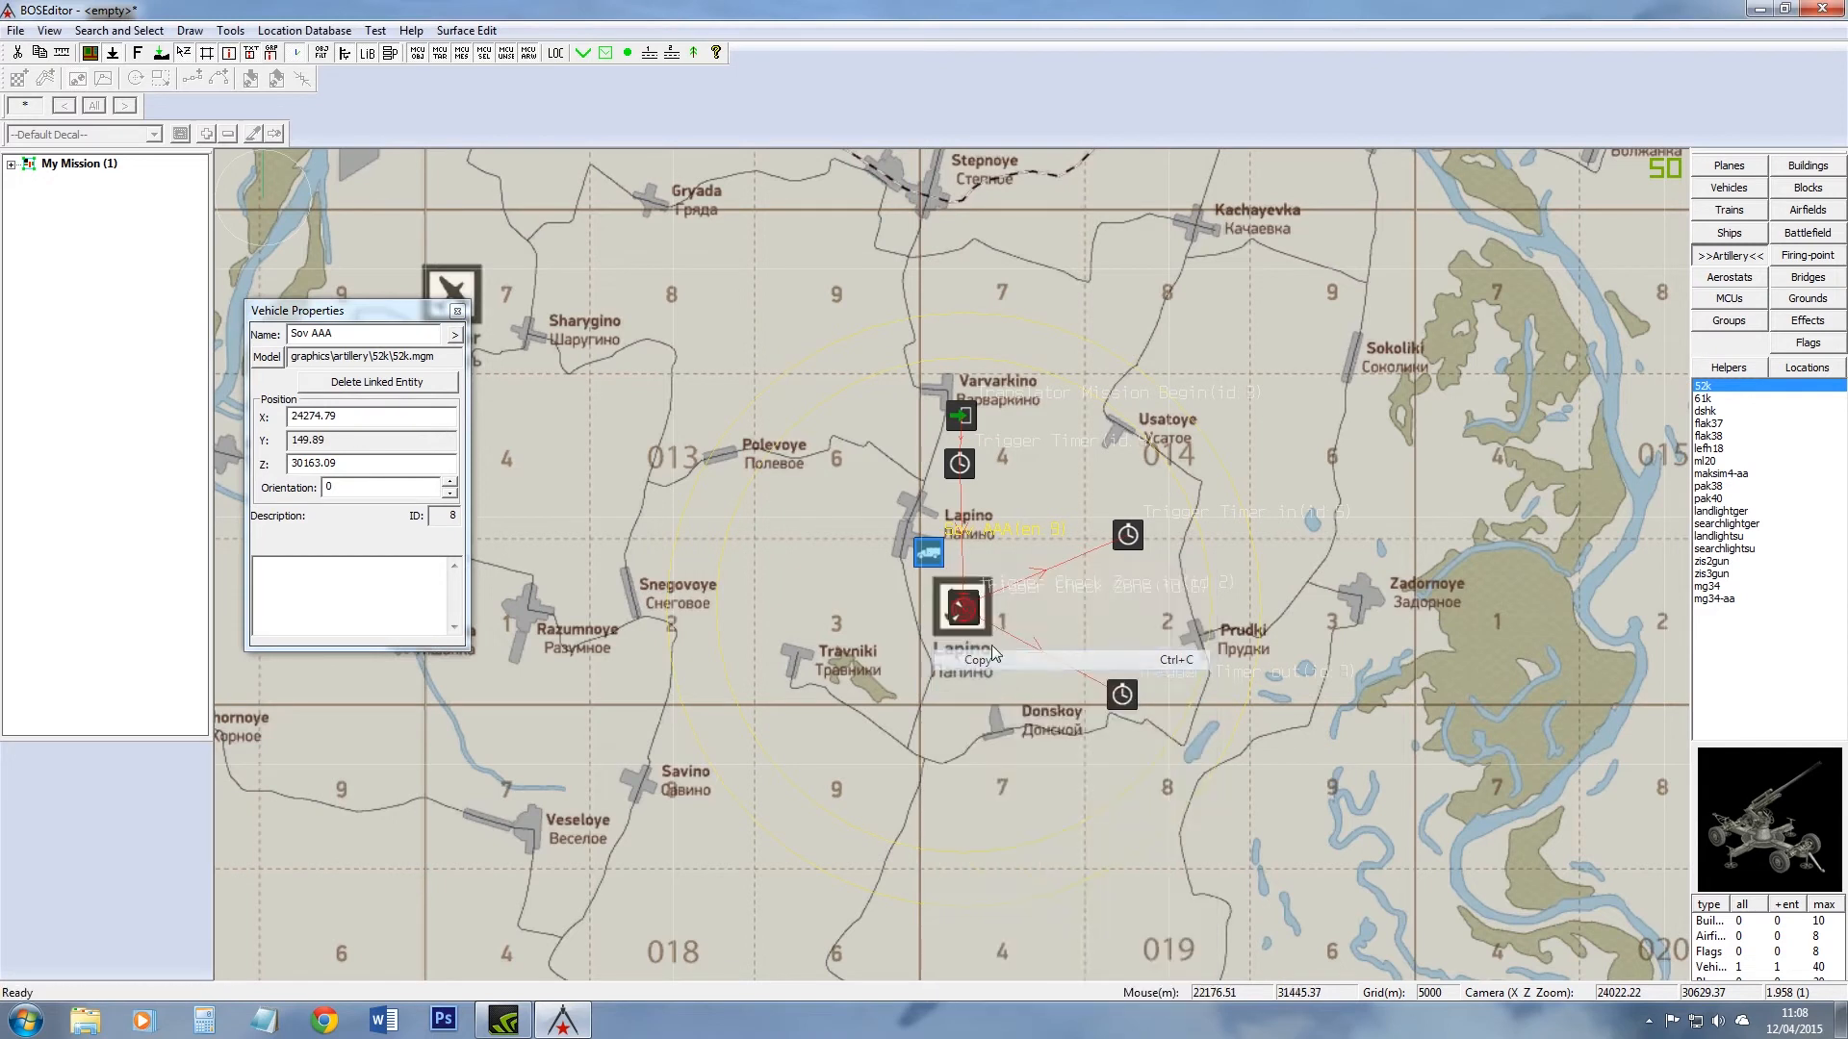
pyautogui.rightClick(982, 547)
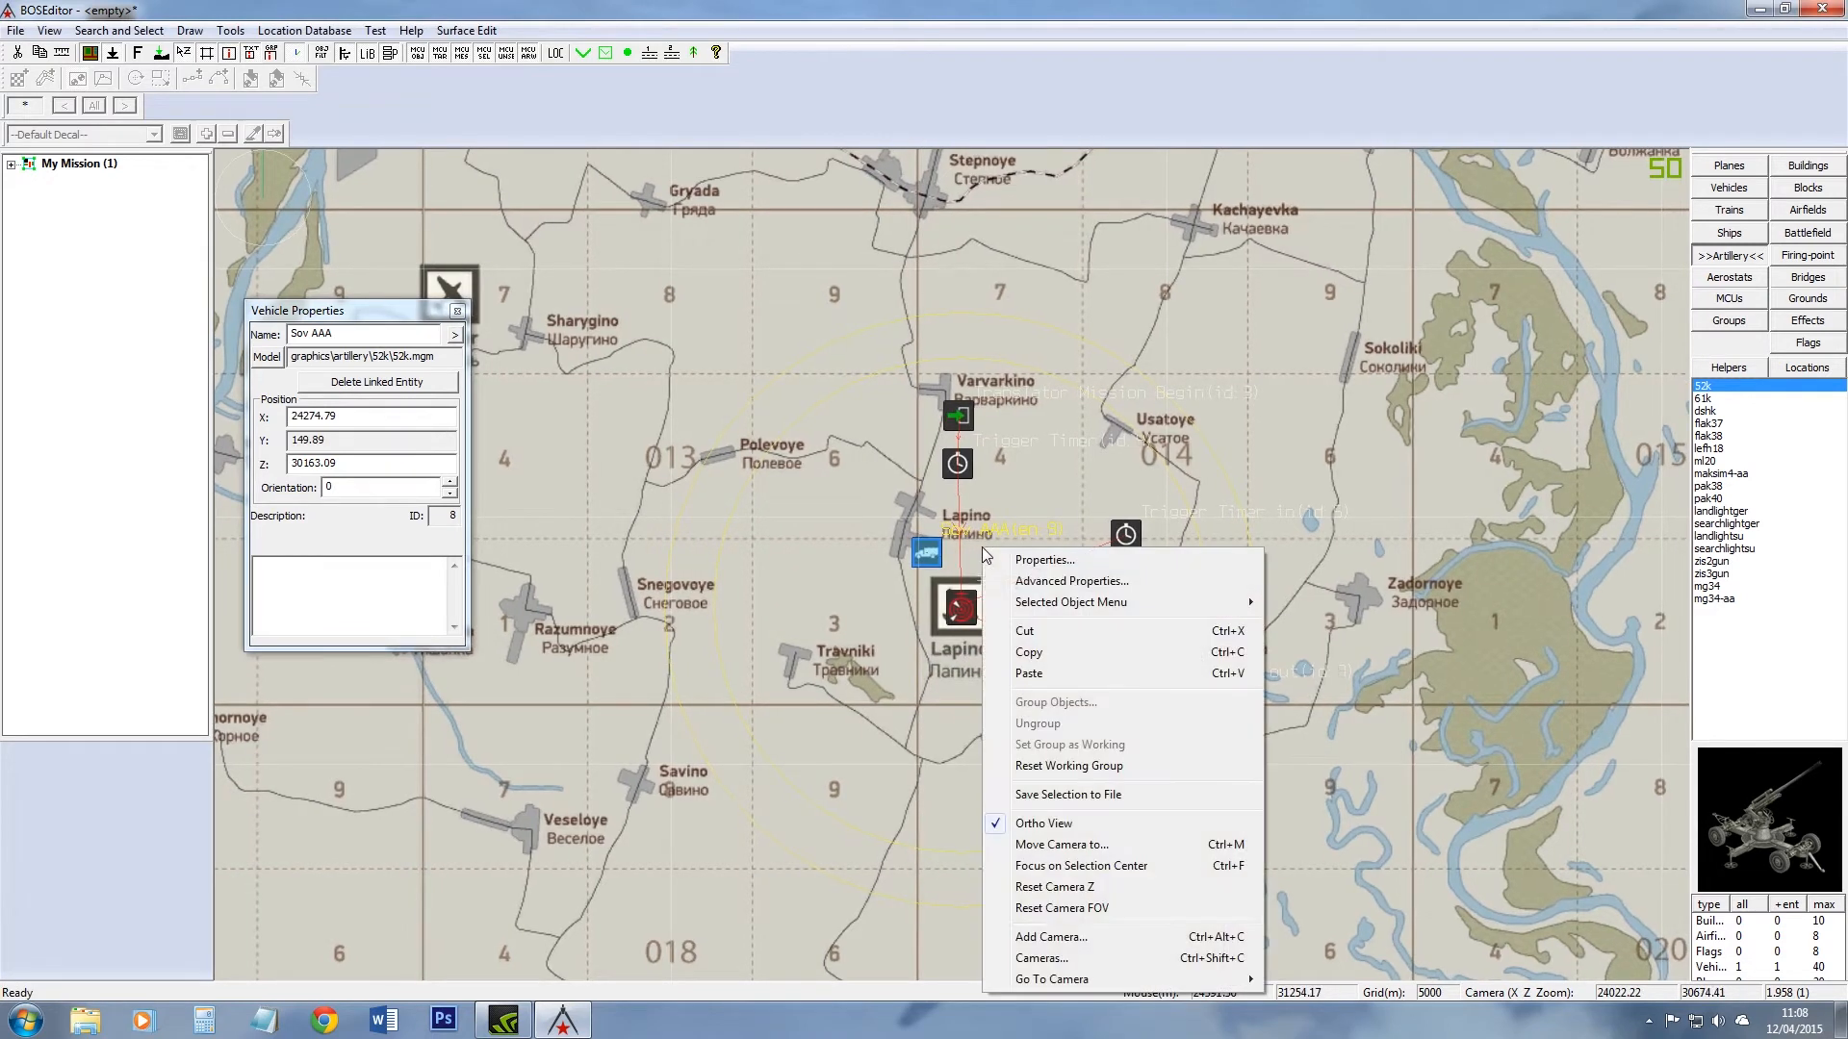
pyautogui.click(1035, 674)
pyautogui.moveTo(1043, 674); pyautogui.dragTo(962, 554)
pyautogui.rightClick(1010, 566)
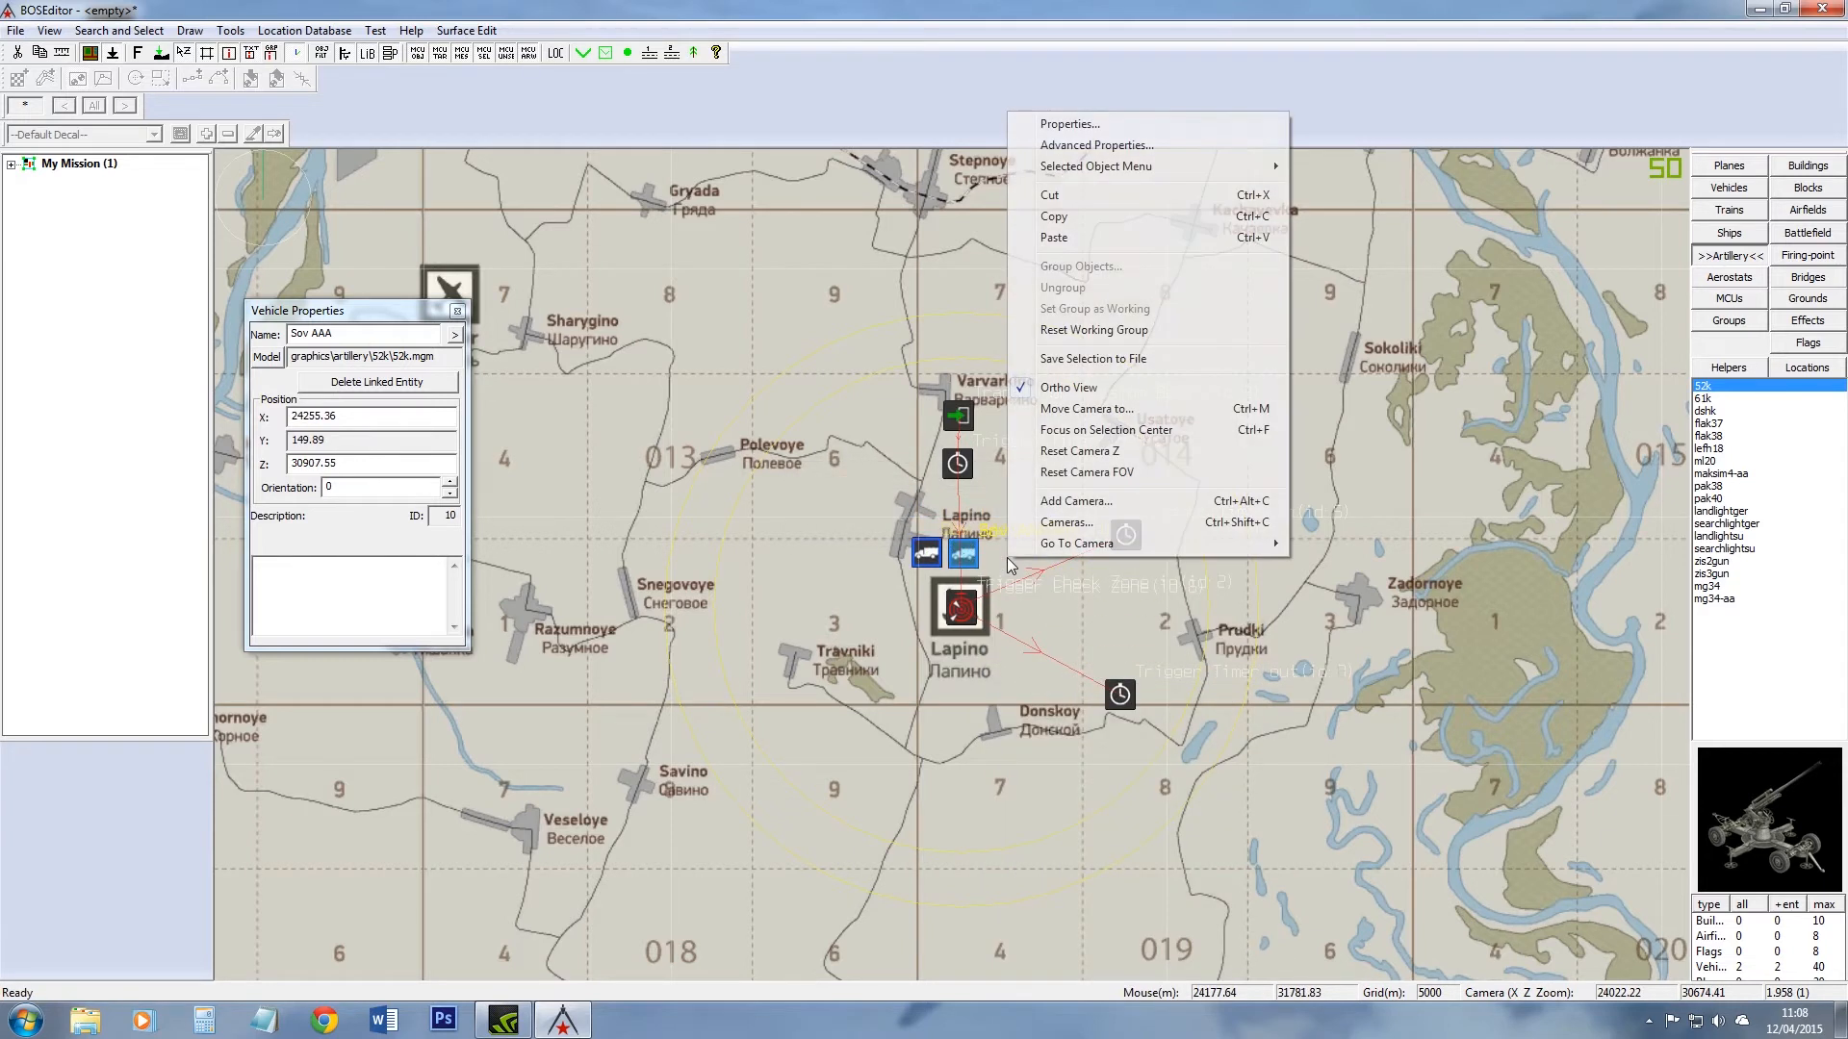
pyautogui.click(1071, 237)
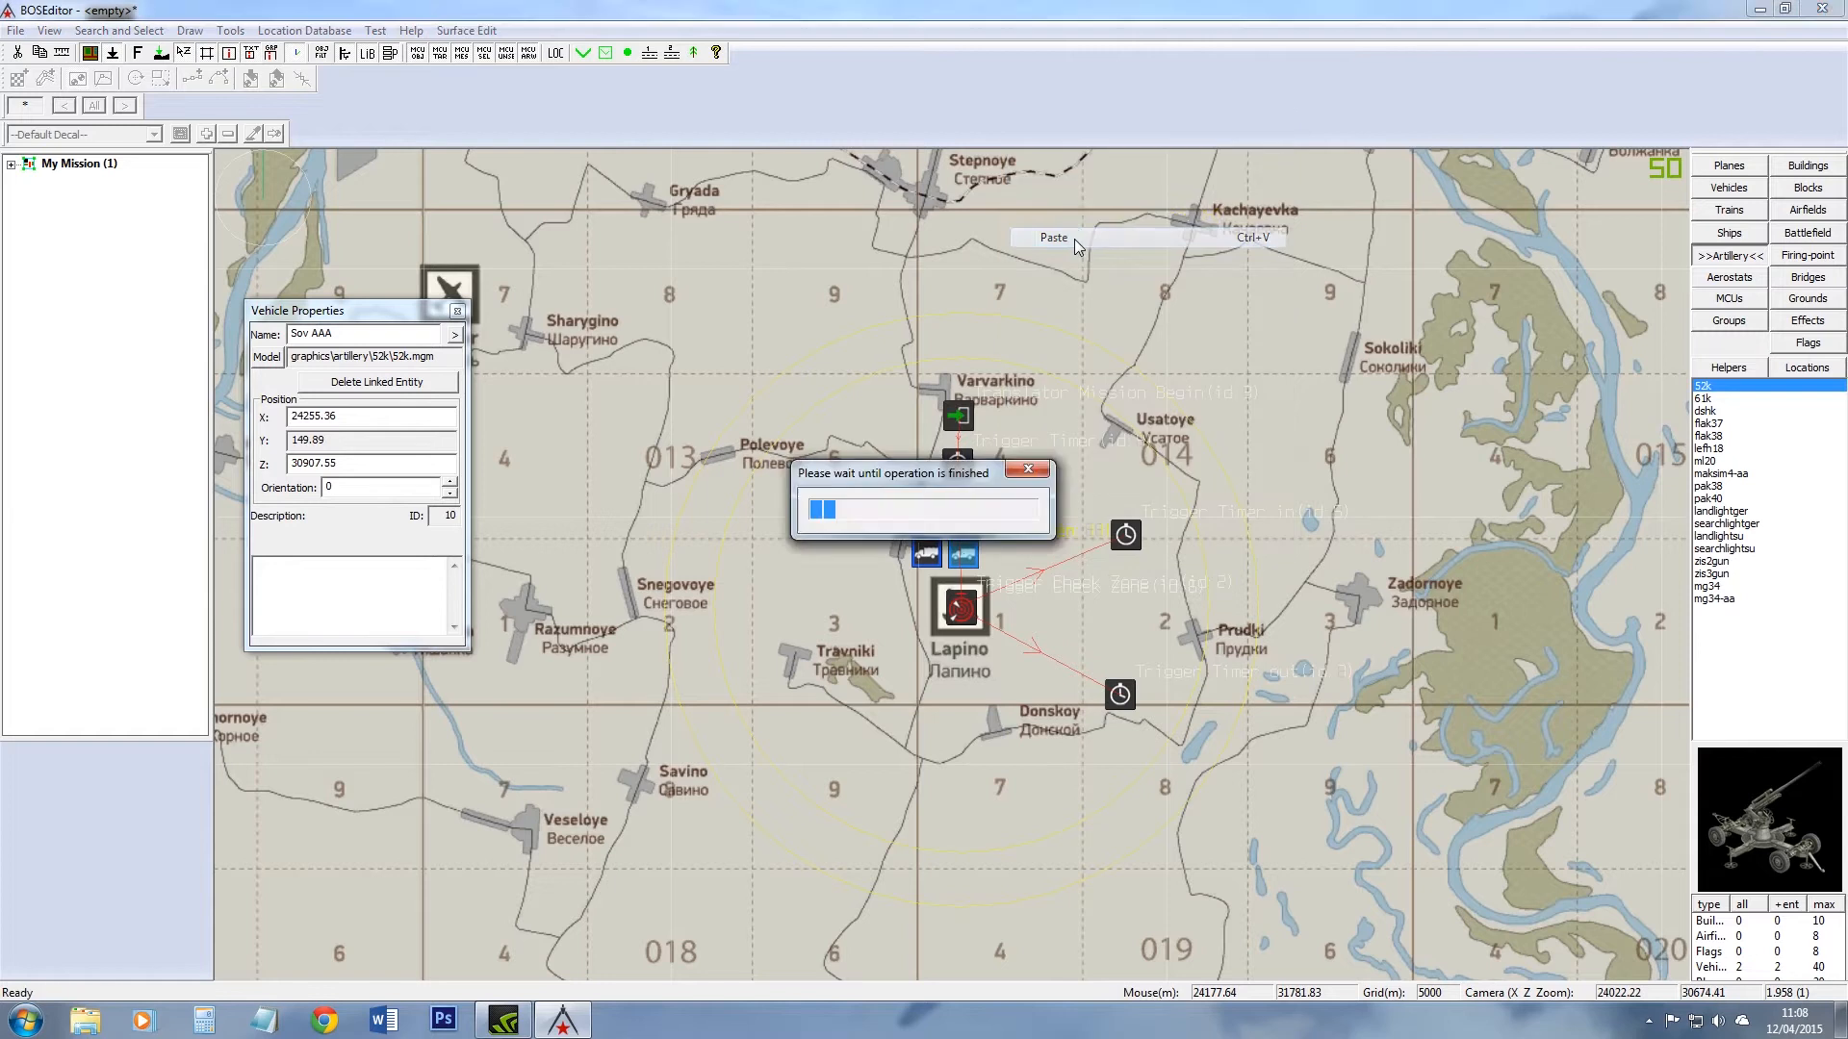
pyautogui.moveTo(1072, 240); pyautogui.dragTo(994, 544)
# Step: Arrange the three Sov AAA guns in an evenly spaced row just above the Lapino airfield icon
pyautogui.scroll(3, 994, 543)
pyautogui.click(926, 553)
pyautogui.moveTo(882, 555); pyautogui.dragTo(1002, 582)
pyautogui.click(977, 555)
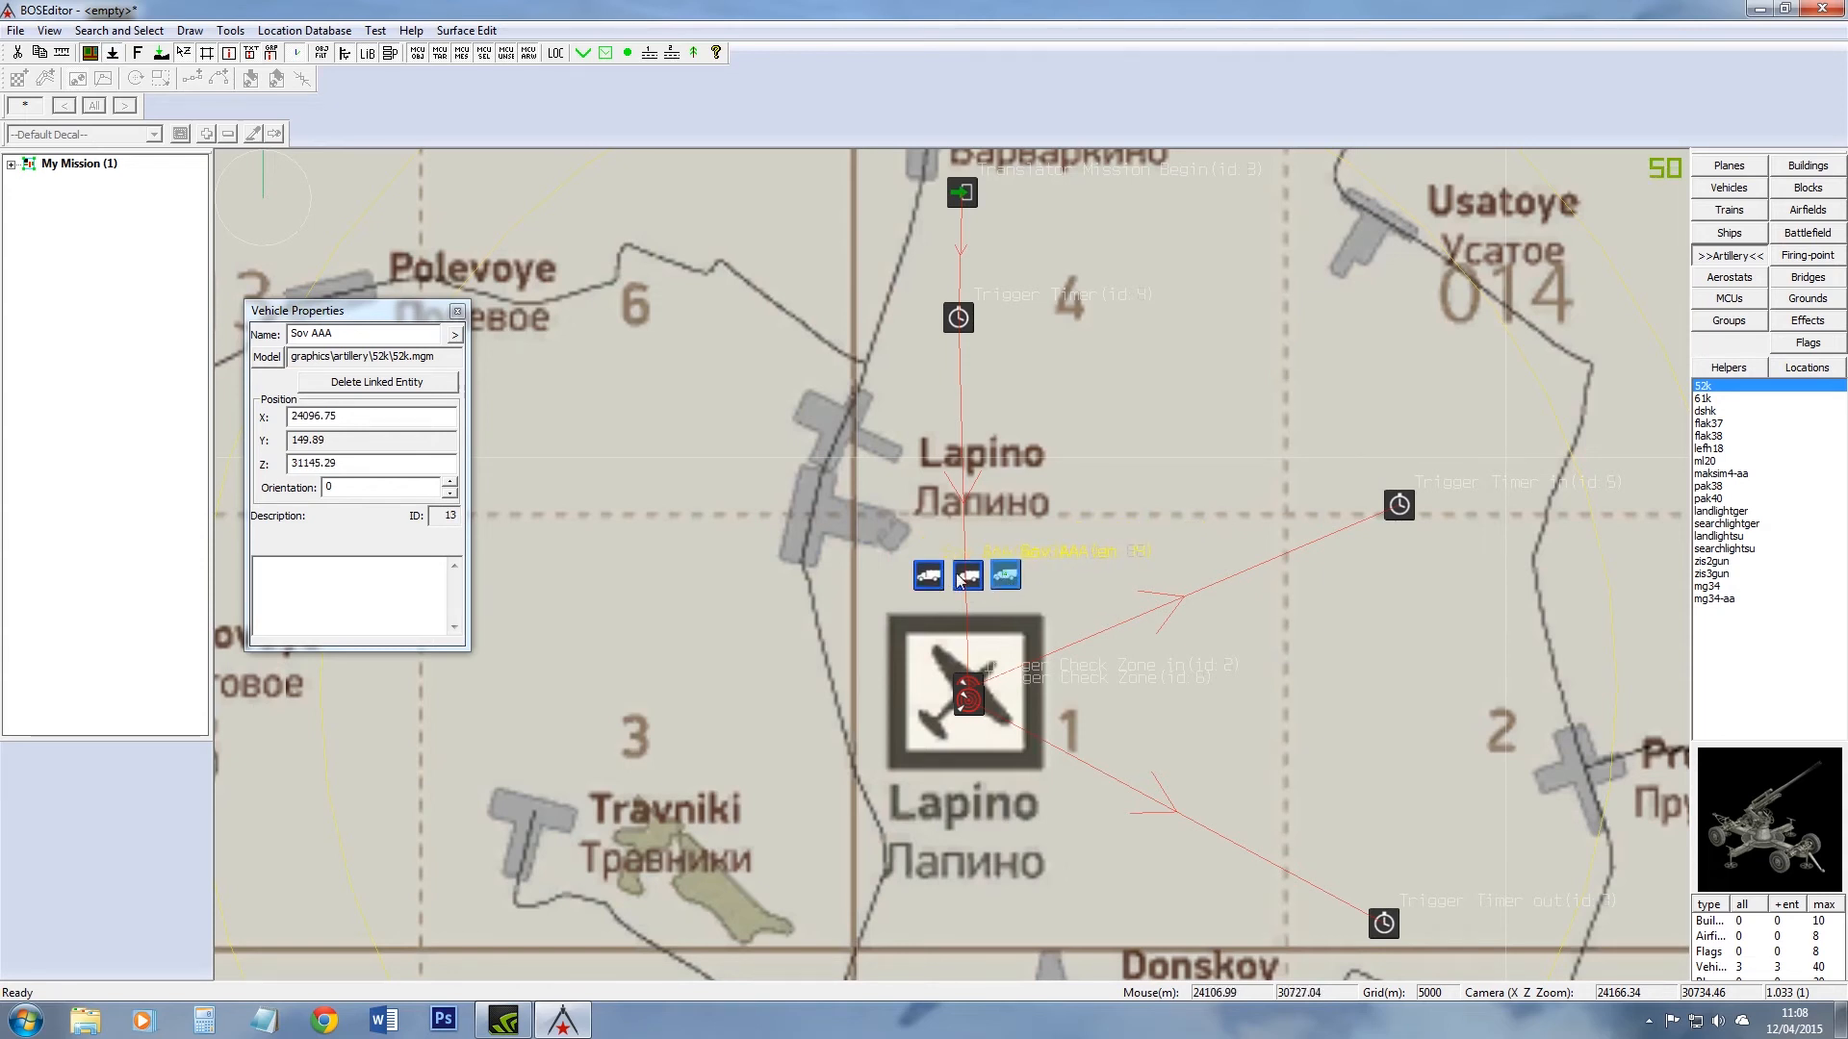
# Step: Target-link the two outer Sov AAA guns to the middle gun and nudge the easternmost gun slightly outward
pyautogui.click(969, 581)
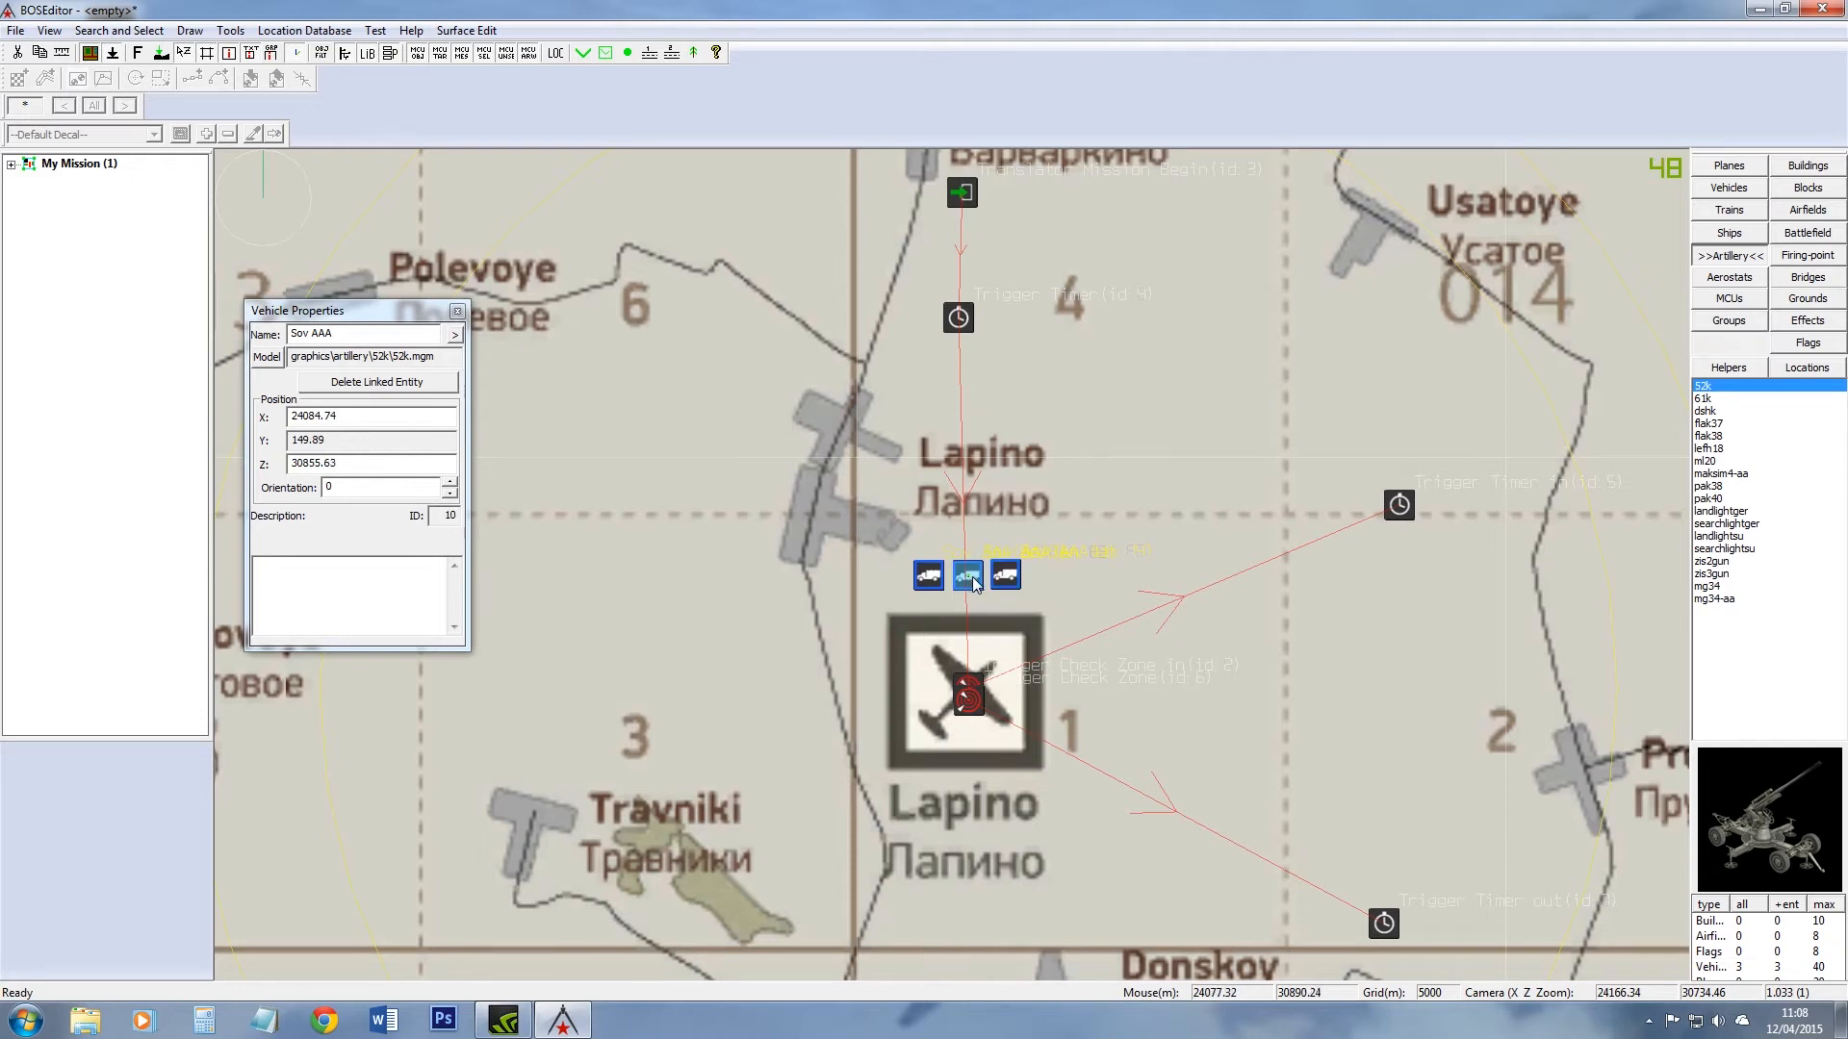
pyautogui.click(1007, 582)
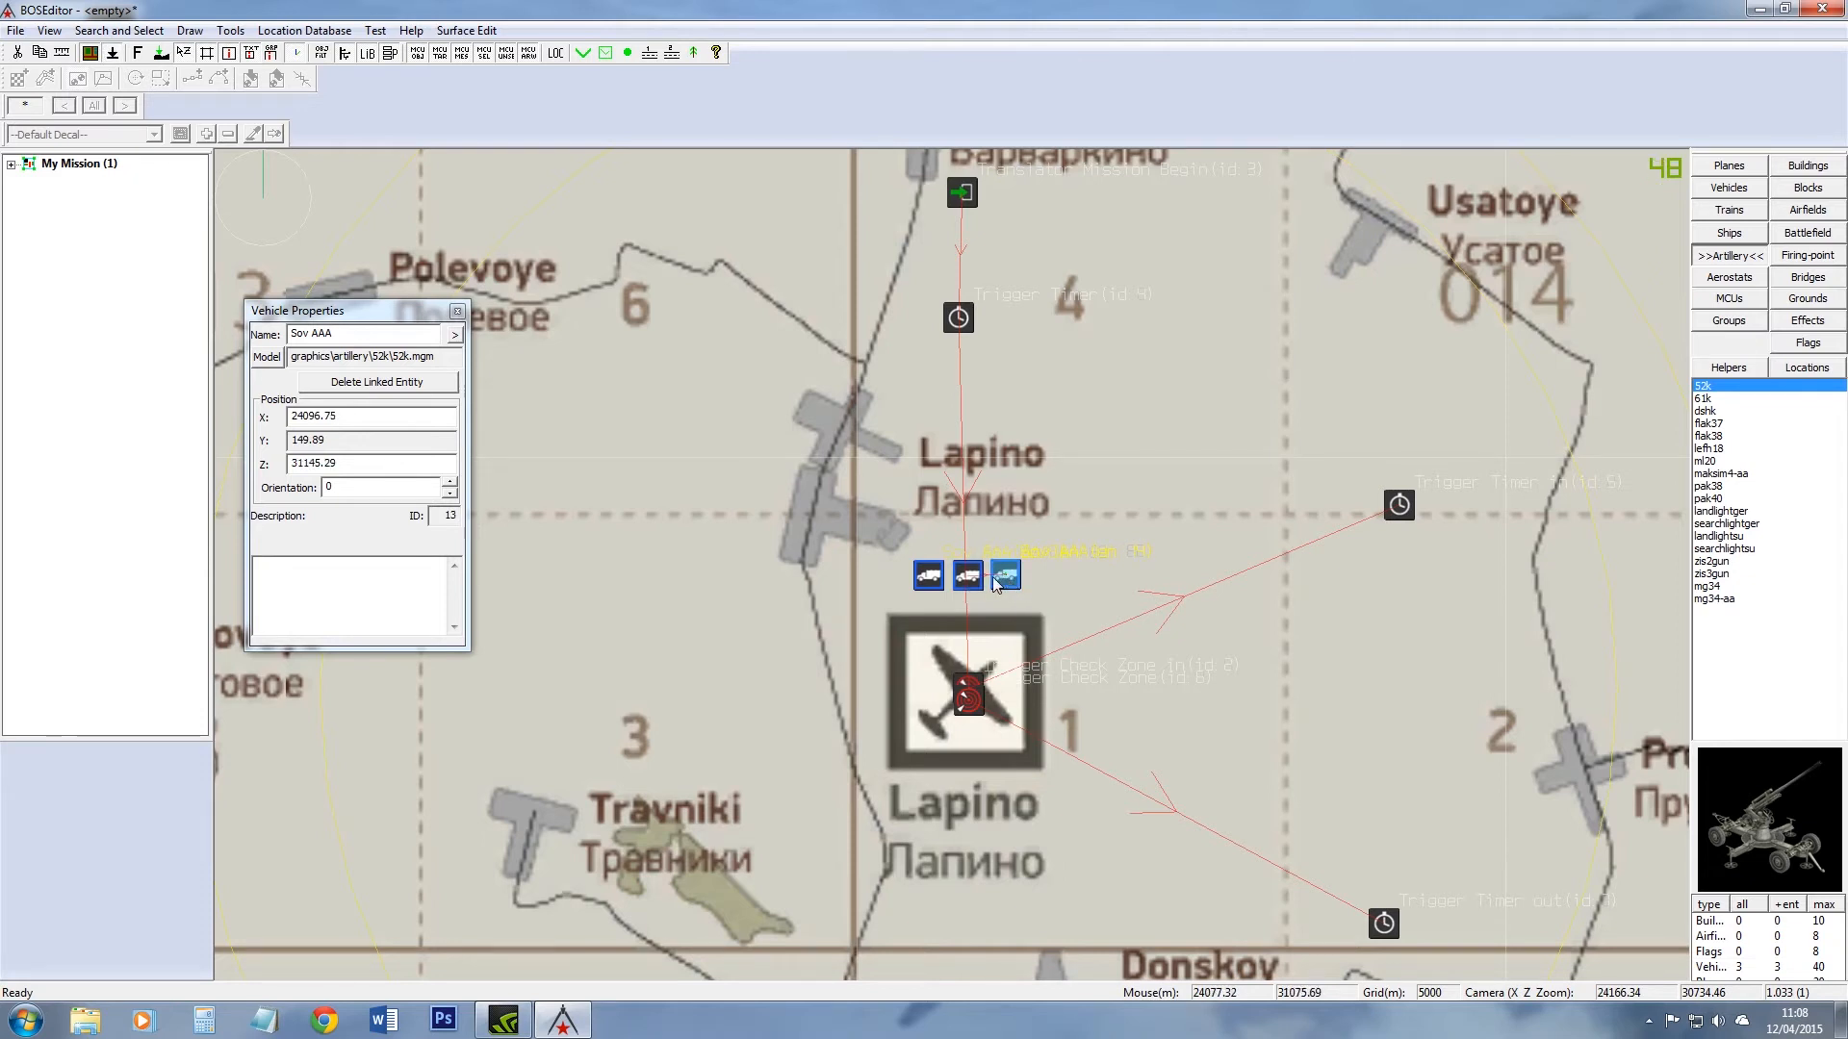
pyautogui.click(933, 581)
pyautogui.press('t')
pyautogui.click(1011, 580)
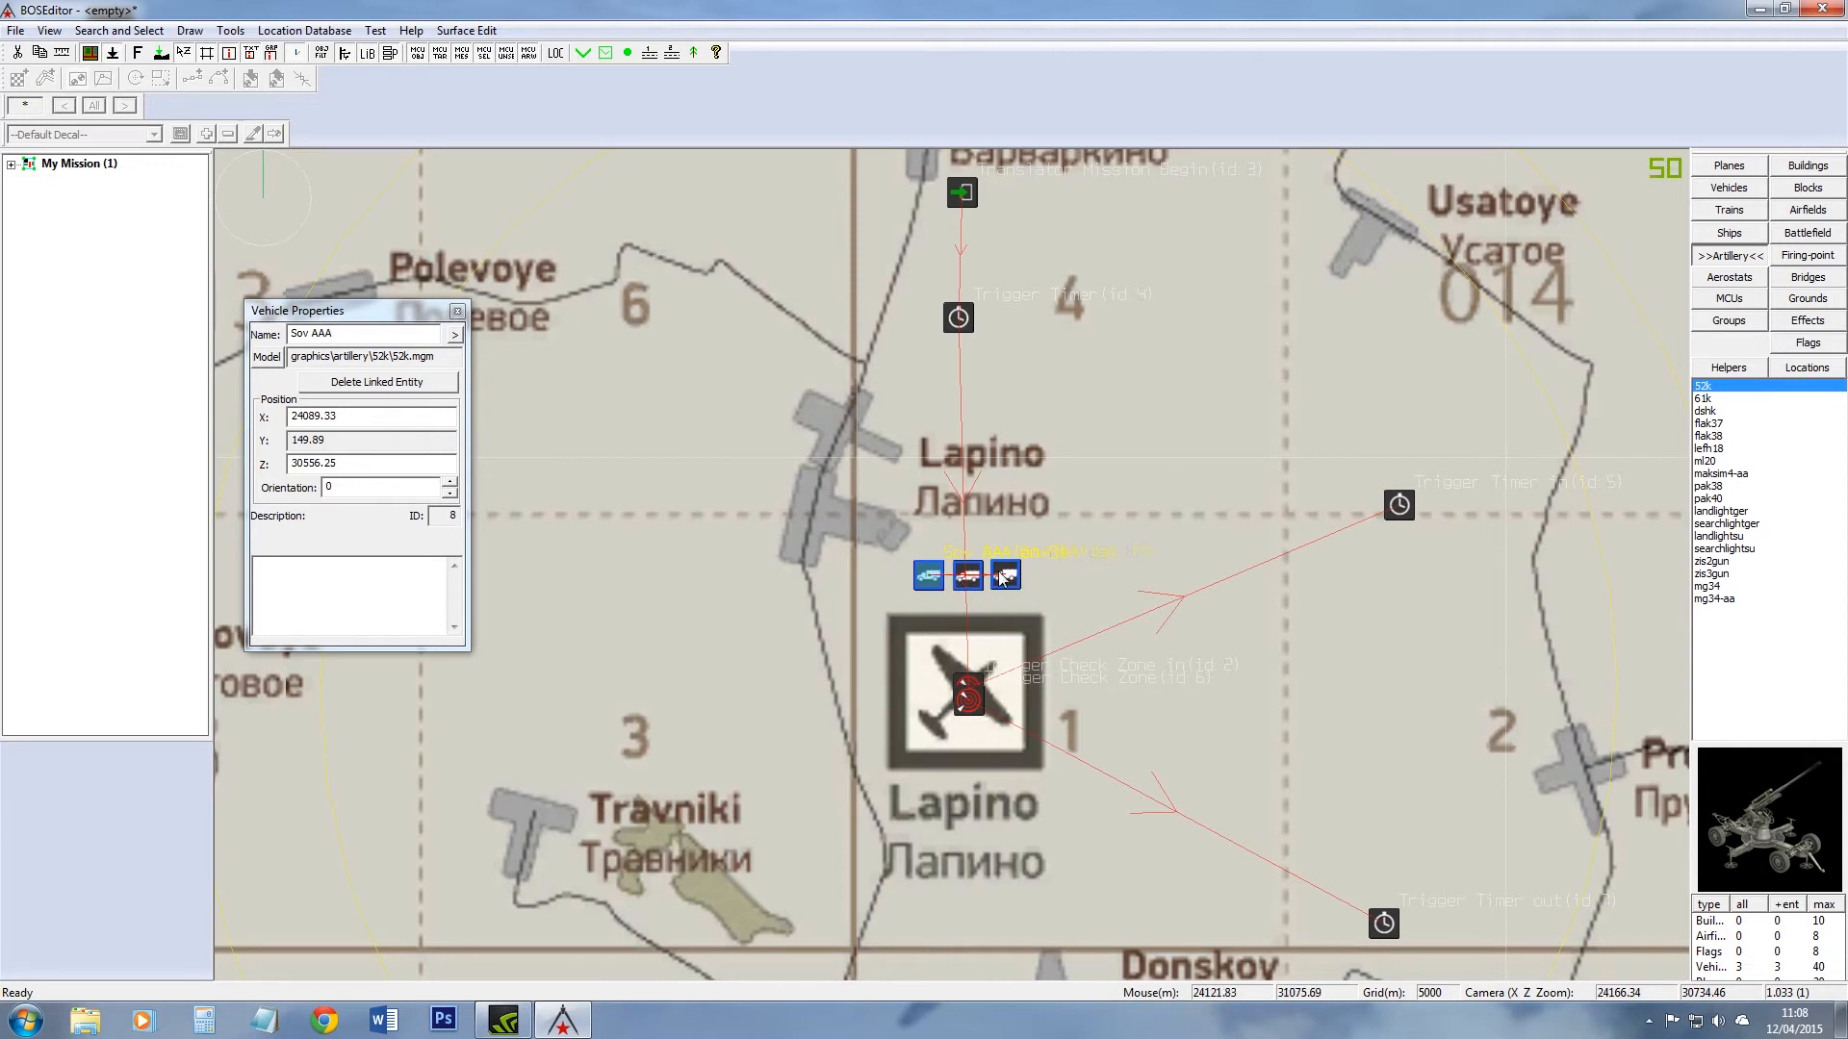
pyautogui.click(1008, 575)
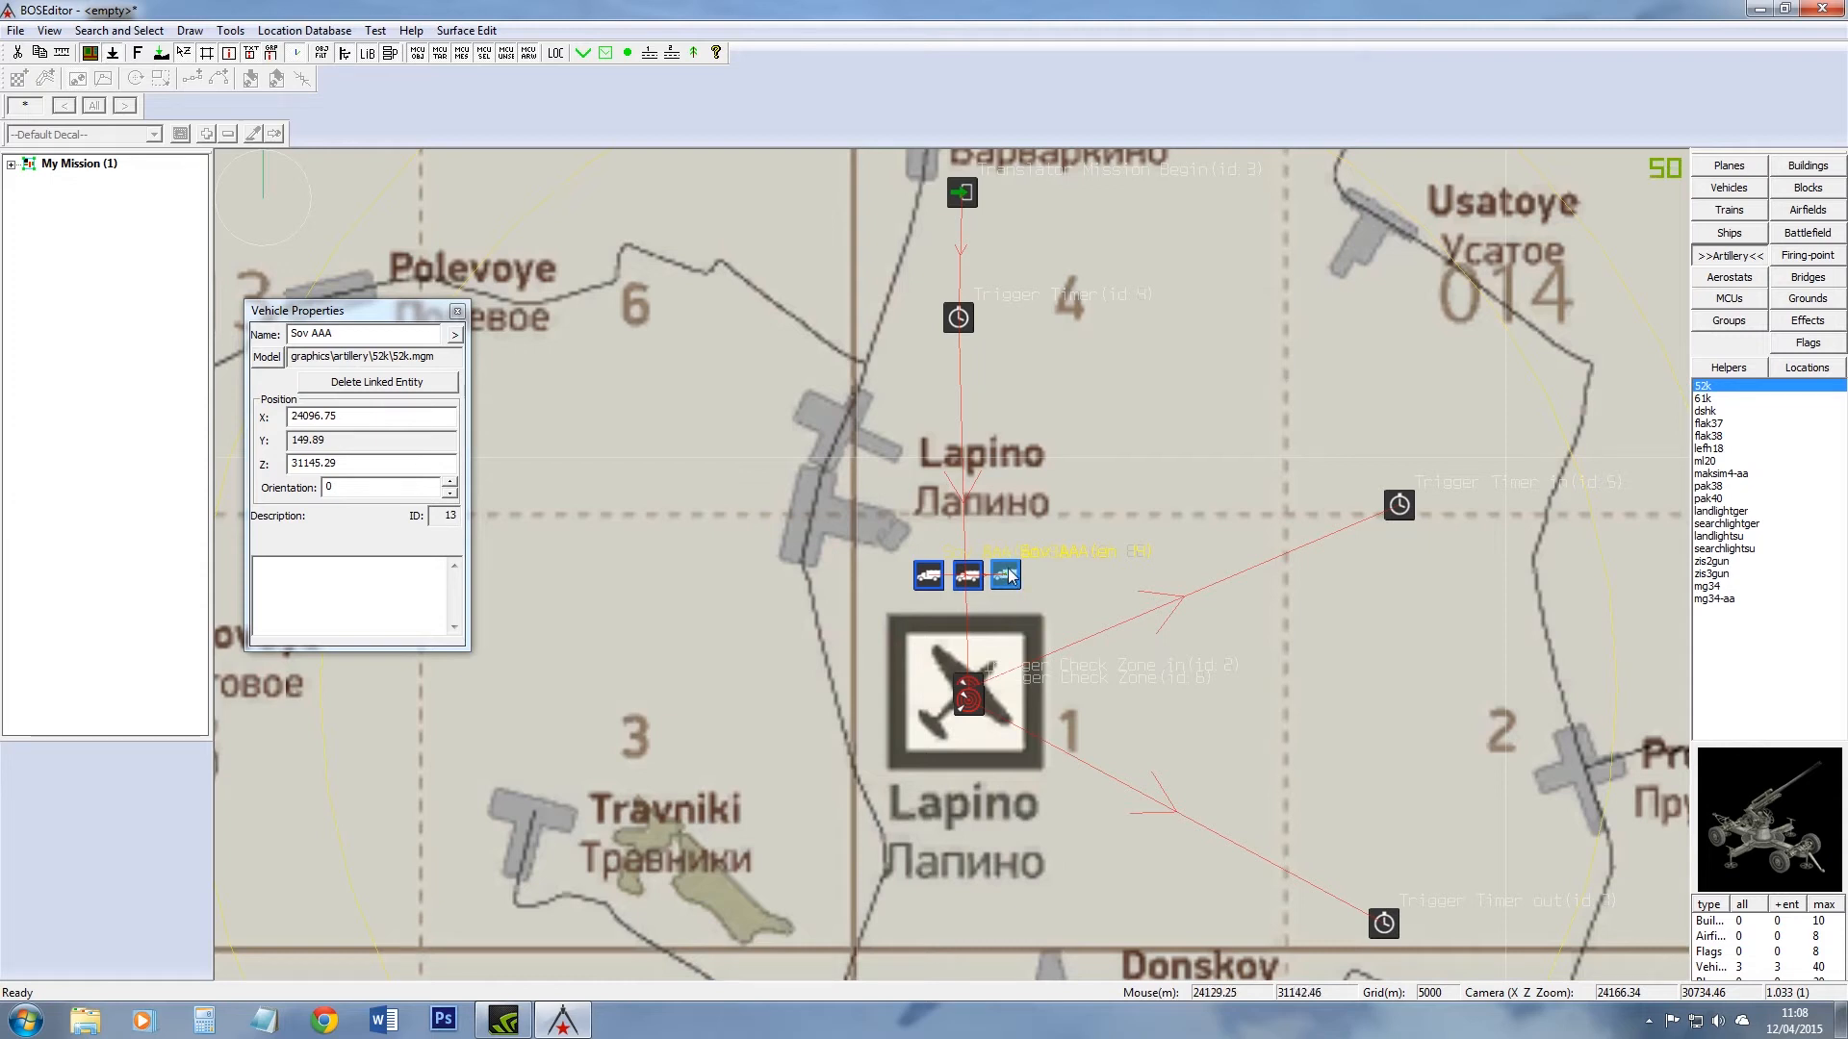
pyautogui.scroll(-2, 1006, 575)
pyautogui.scroll(1, 1005, 575)
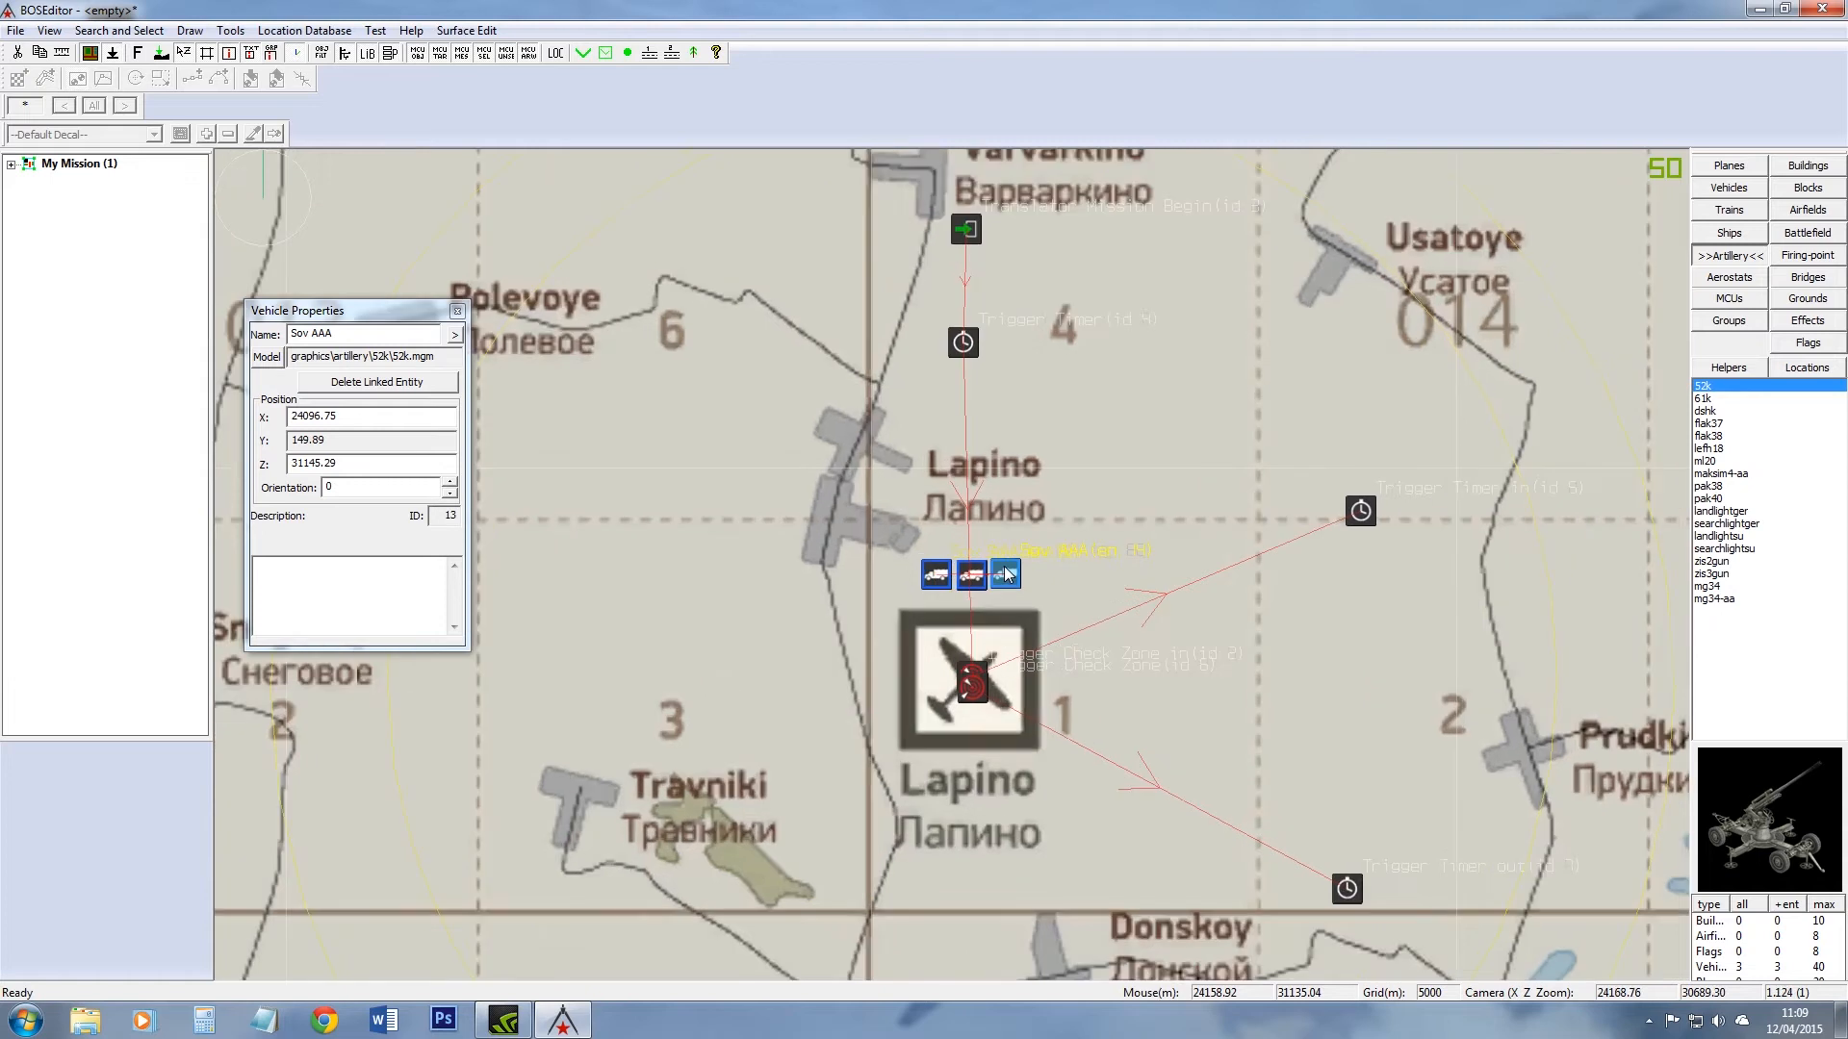
pyautogui.moveTo(1006, 574); pyautogui.dragTo(1008, 575)
# Step: Place a Deactivate trigger just below the easternmost Sov AAA gun and an Activate trigger just above it
pyautogui.click(1729, 298)
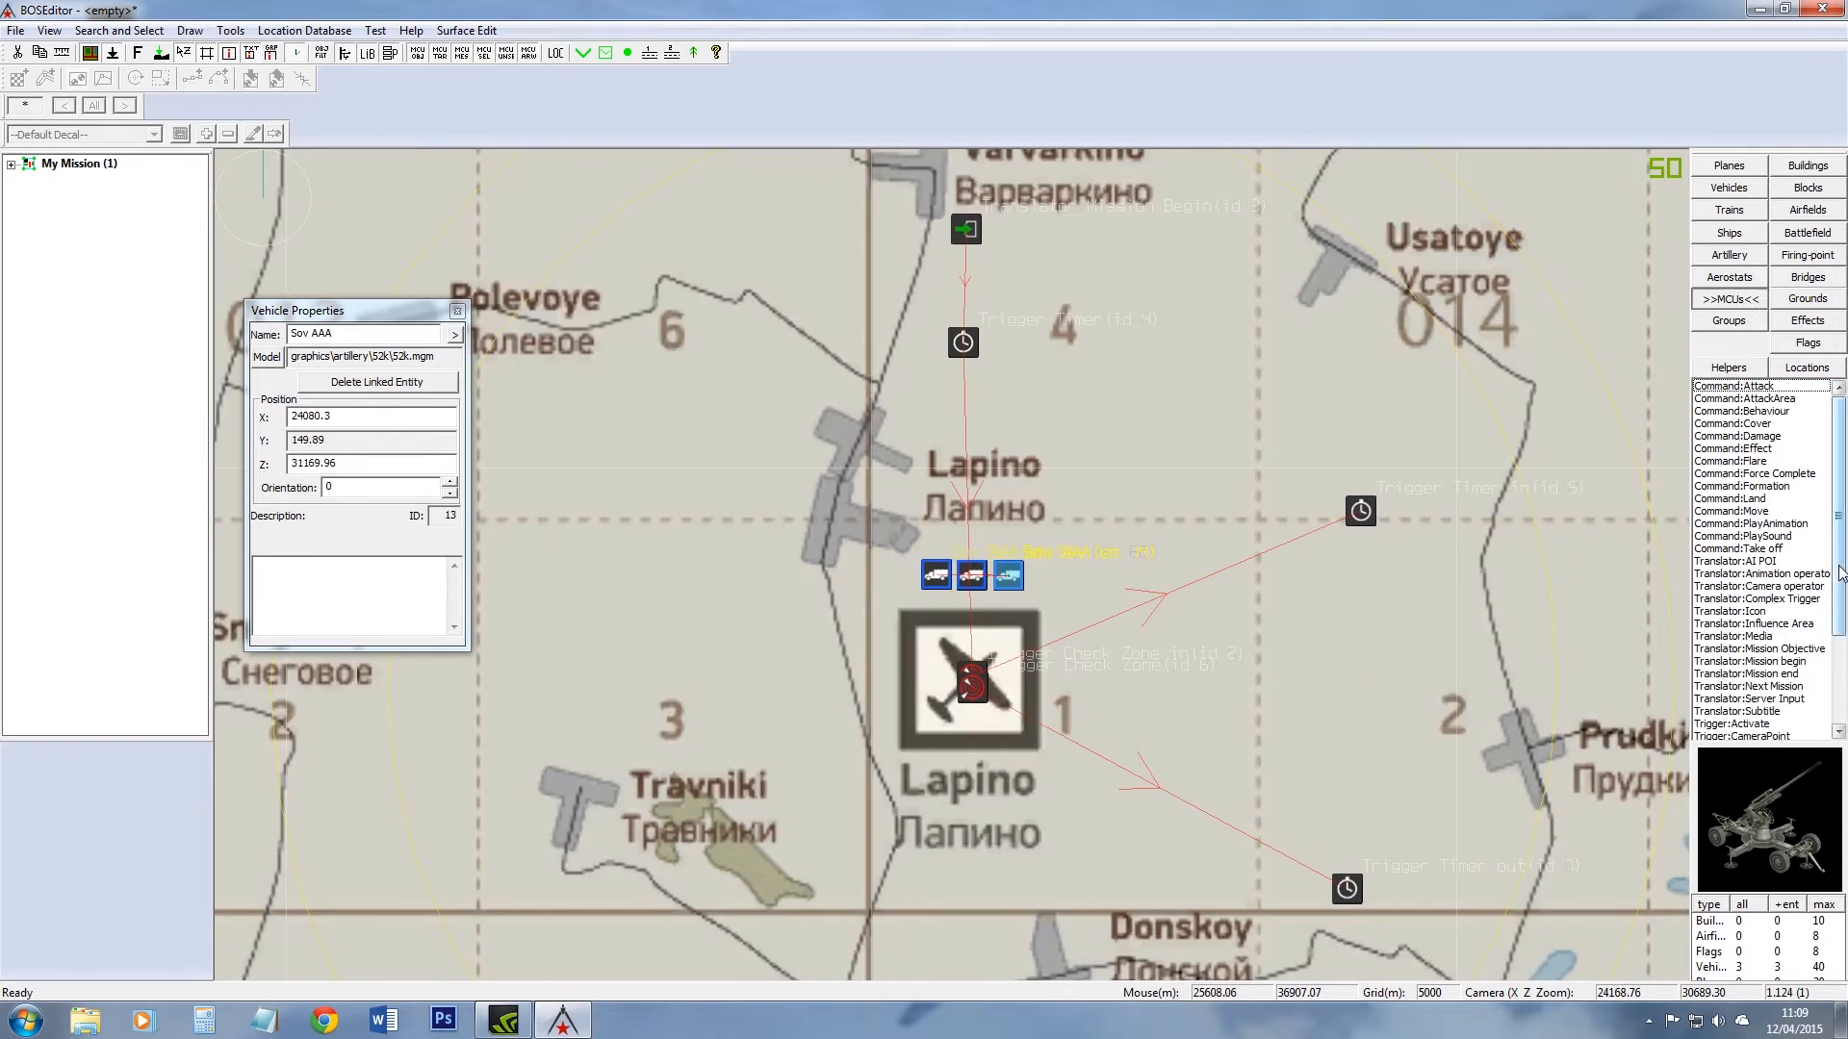
pyautogui.click(1836, 686)
pyautogui.click(1771, 661)
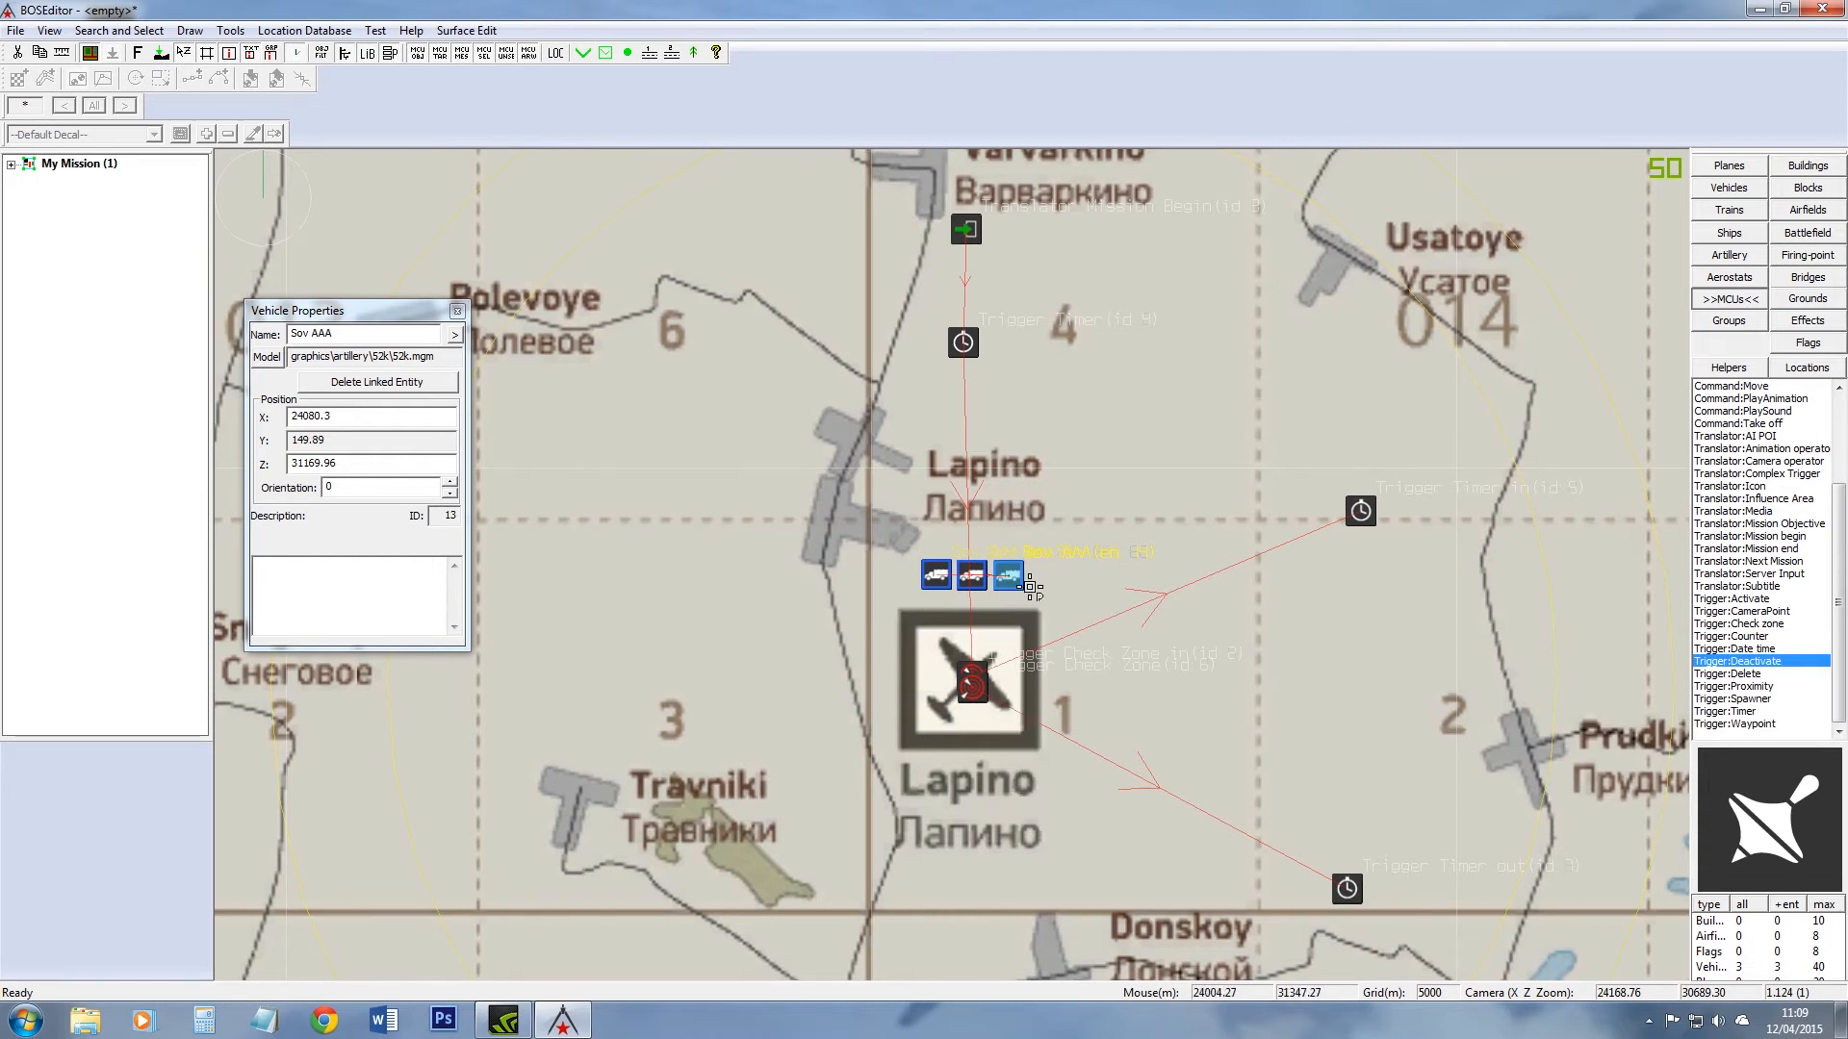
pyautogui.click(1007, 626)
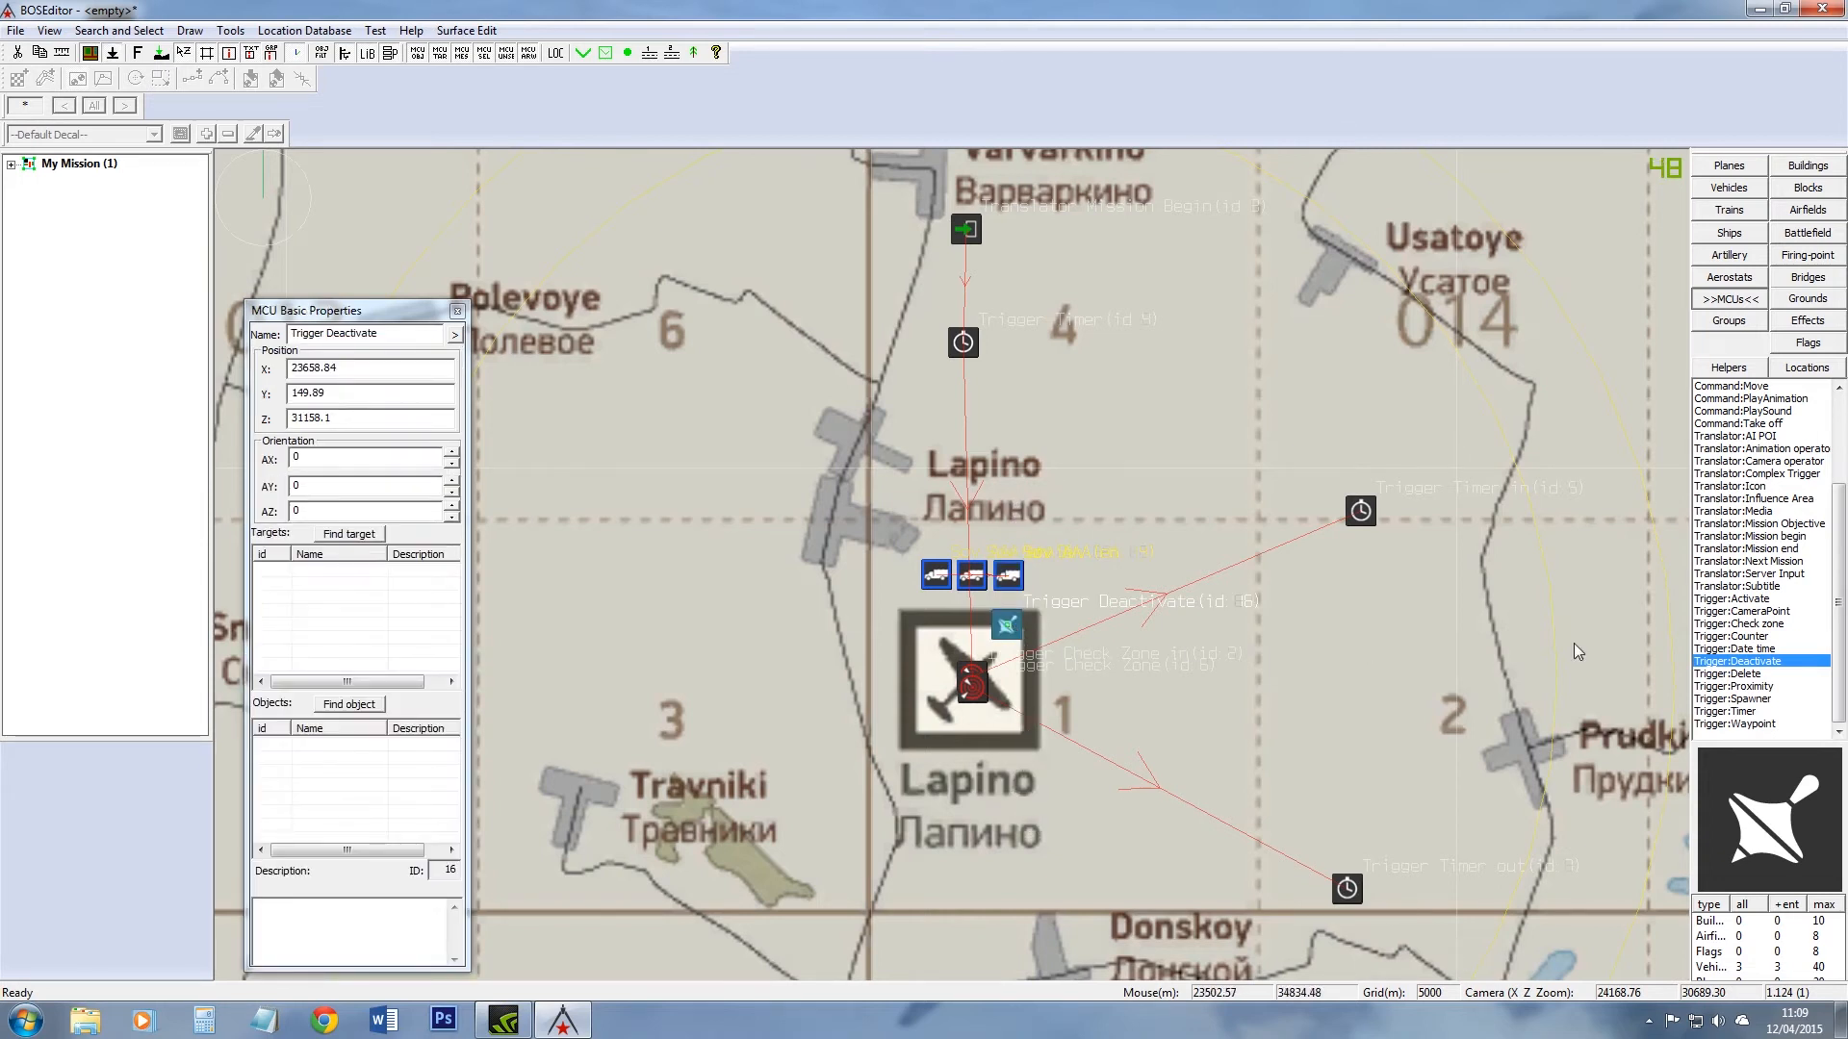
pyautogui.click(1759, 598)
pyautogui.click(1007, 517)
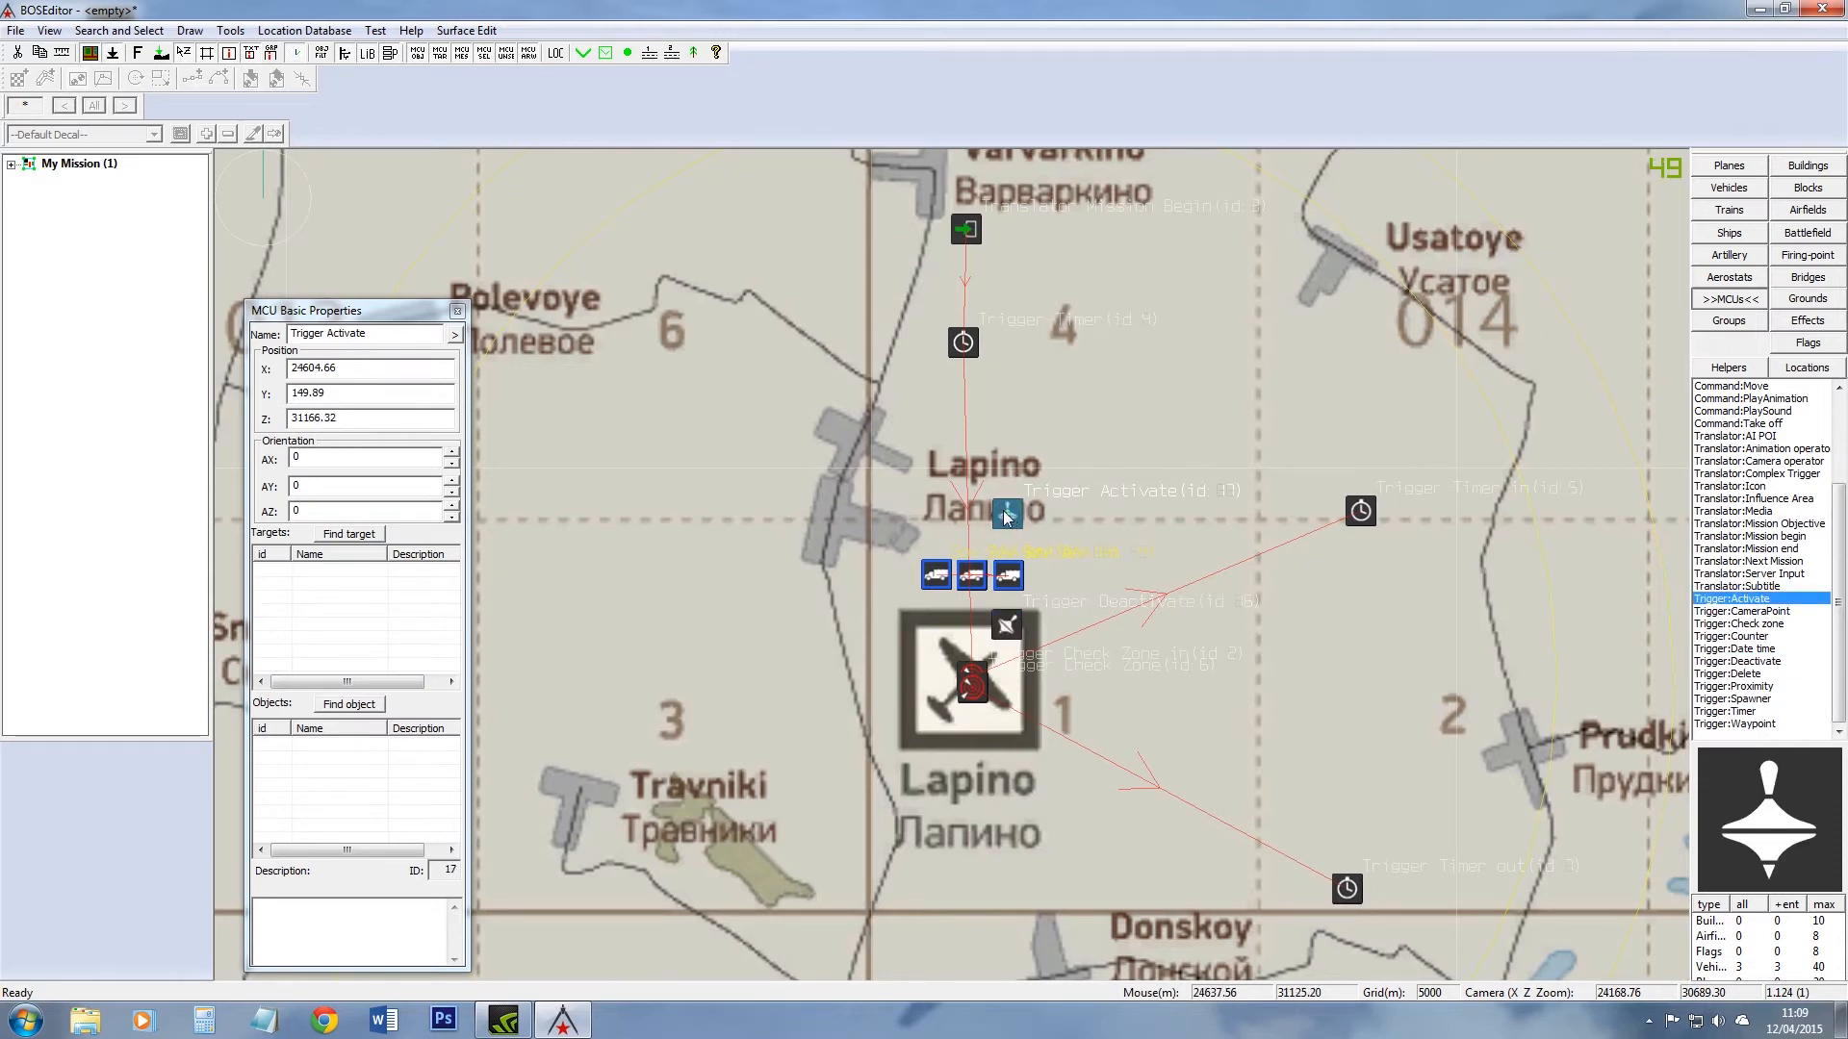
# Step: Move "Trigger Timer in" northeast of the Activate trigger and set its time to go off to 2 seconds
pyautogui.doubleClick(1360, 511)
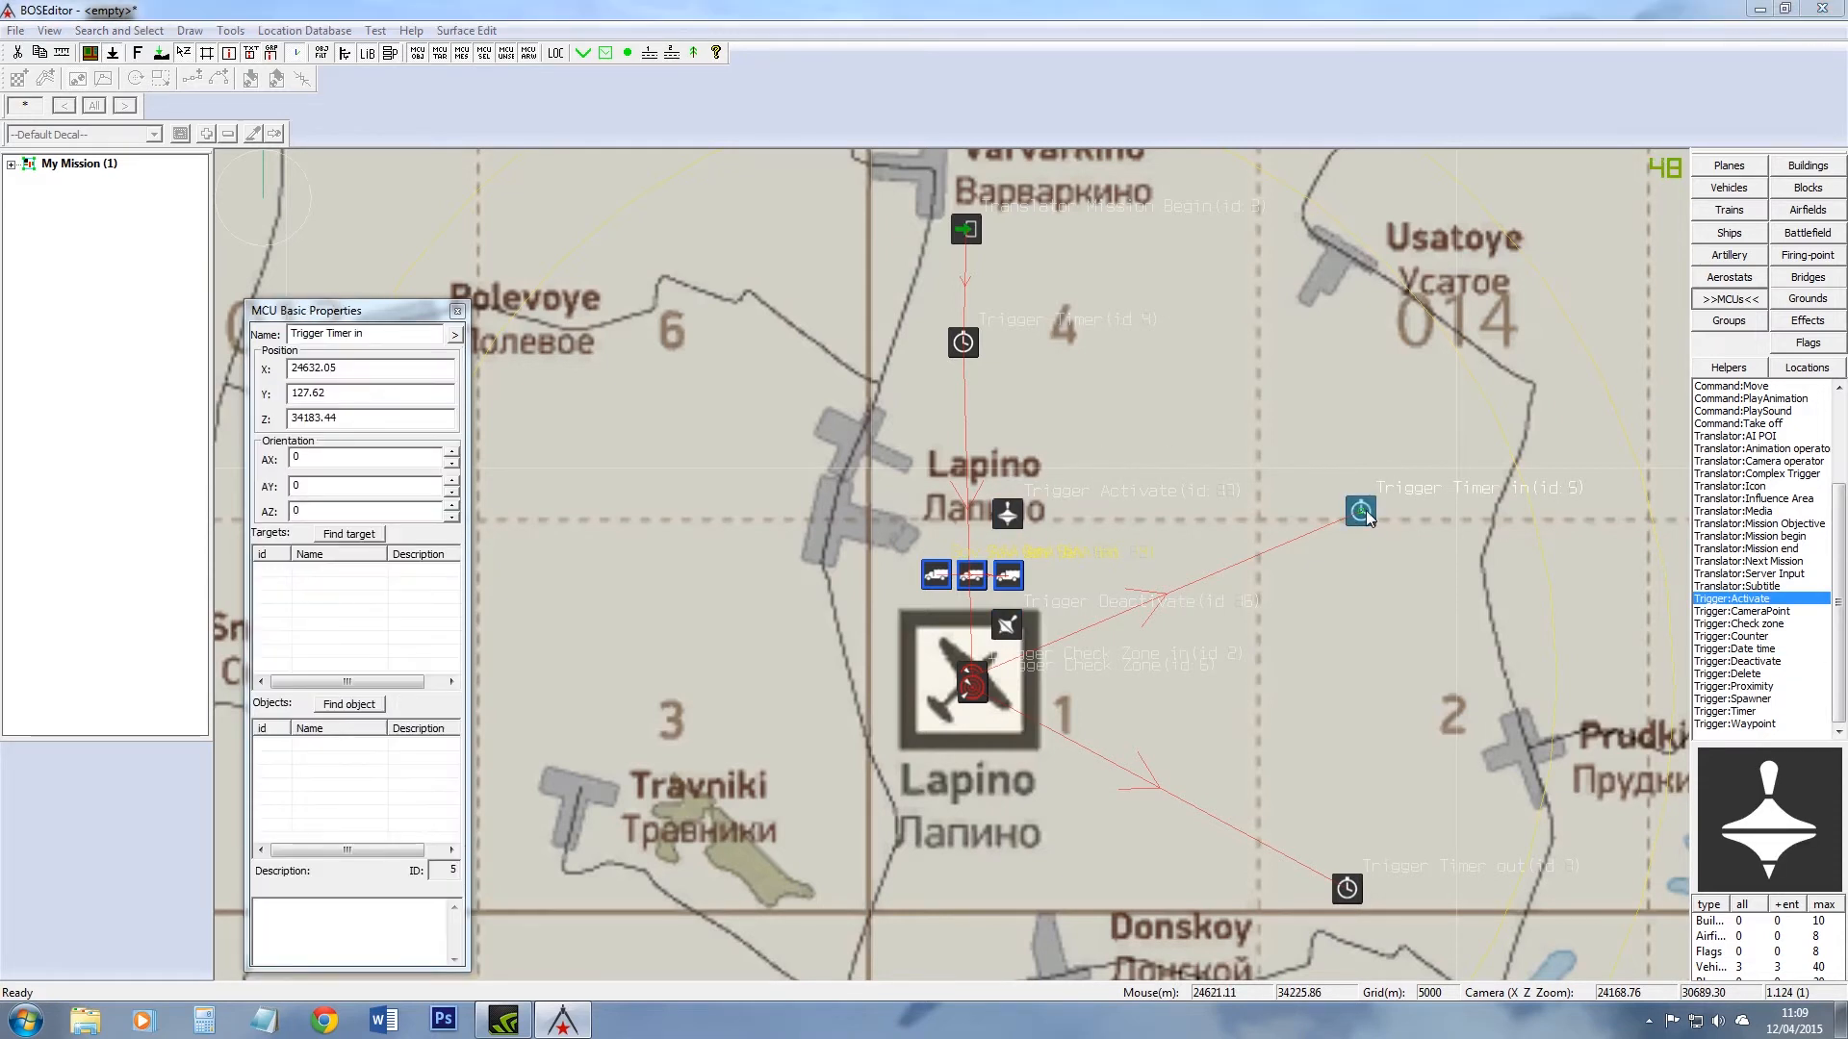
pyautogui.click(995, 347)
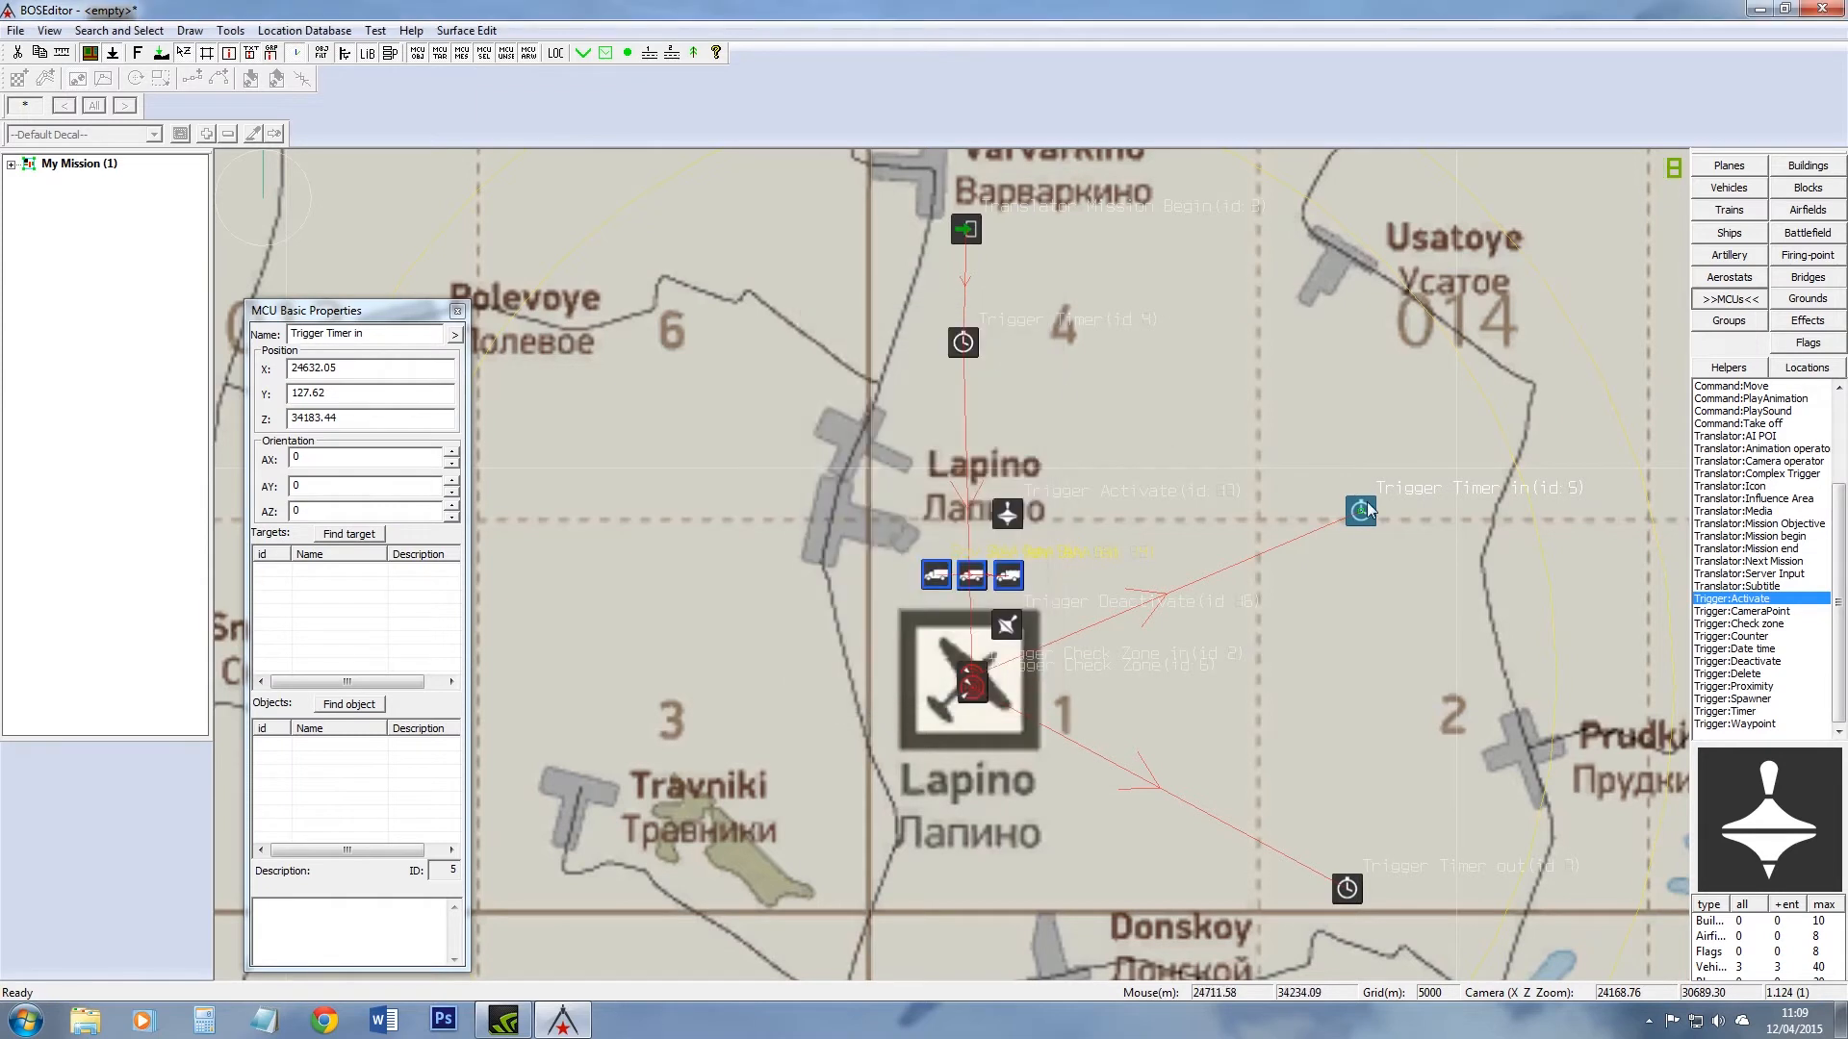
pyautogui.moveTo(1369, 513); pyautogui.dragTo(1123, 449)
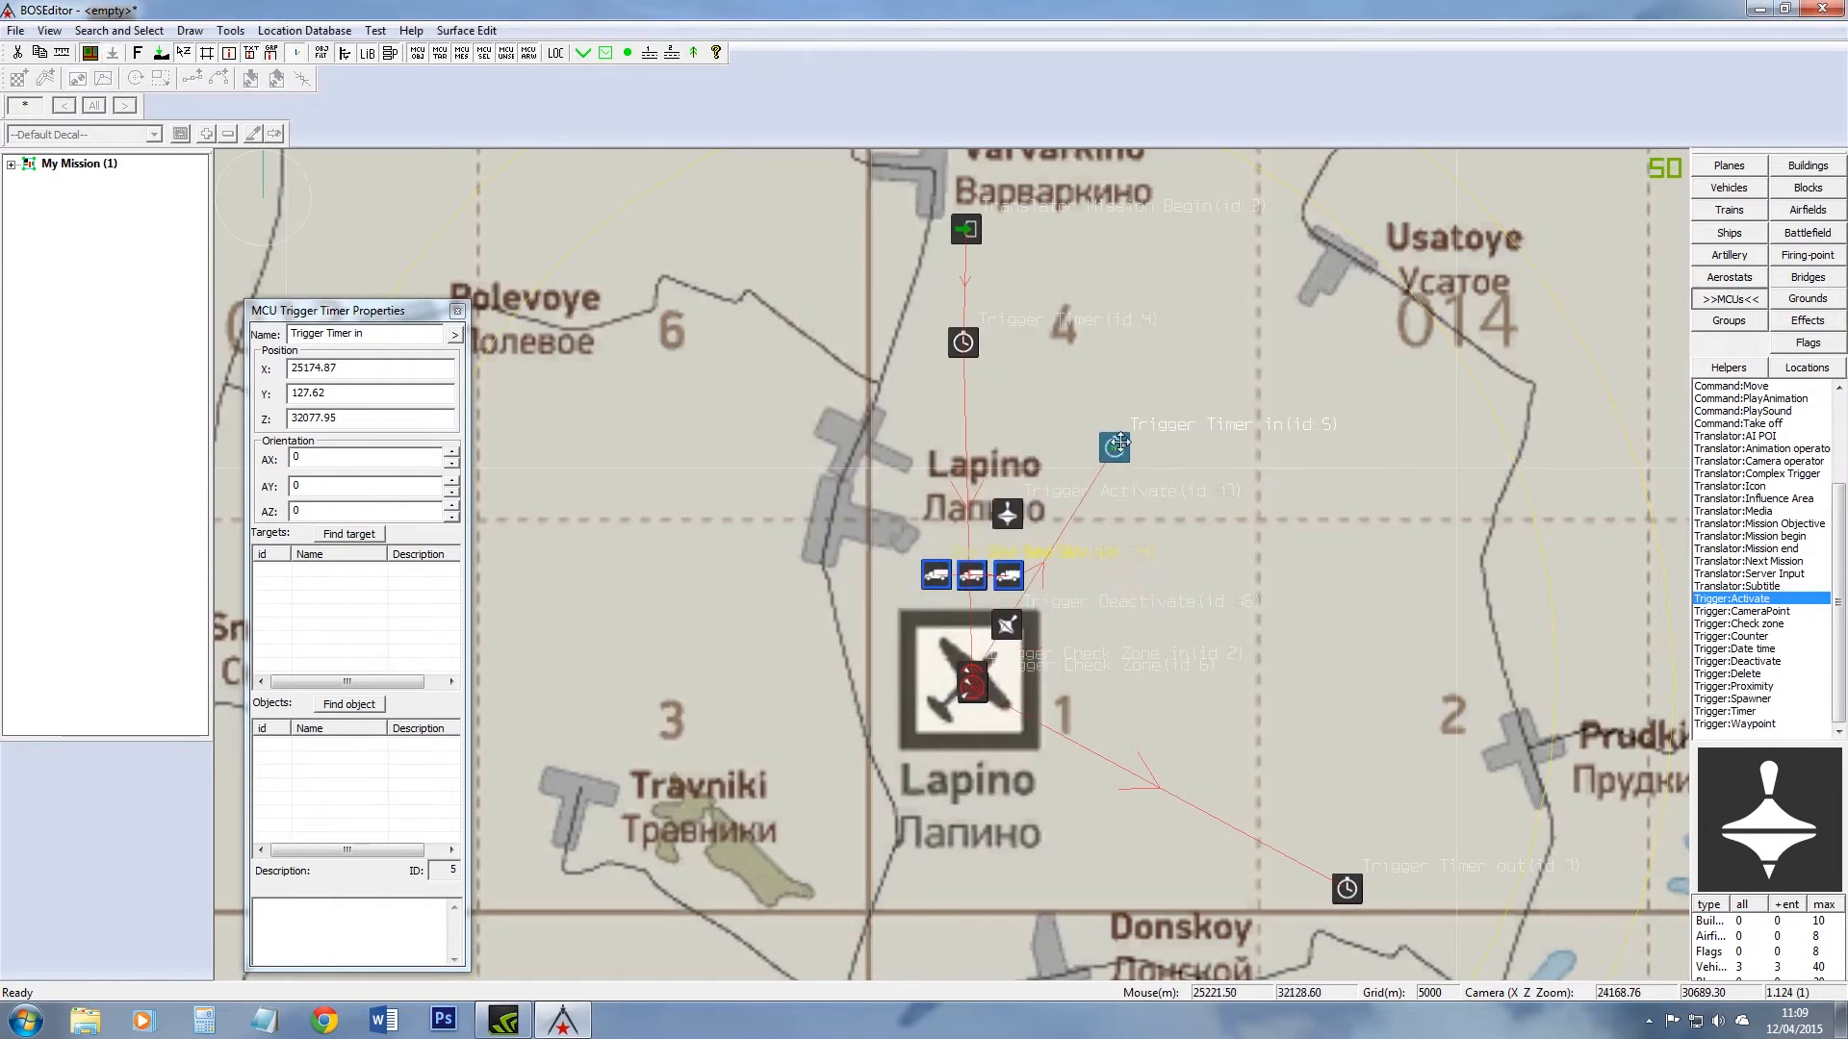
pyautogui.doubleClick(1117, 448)
pyautogui.write('2')
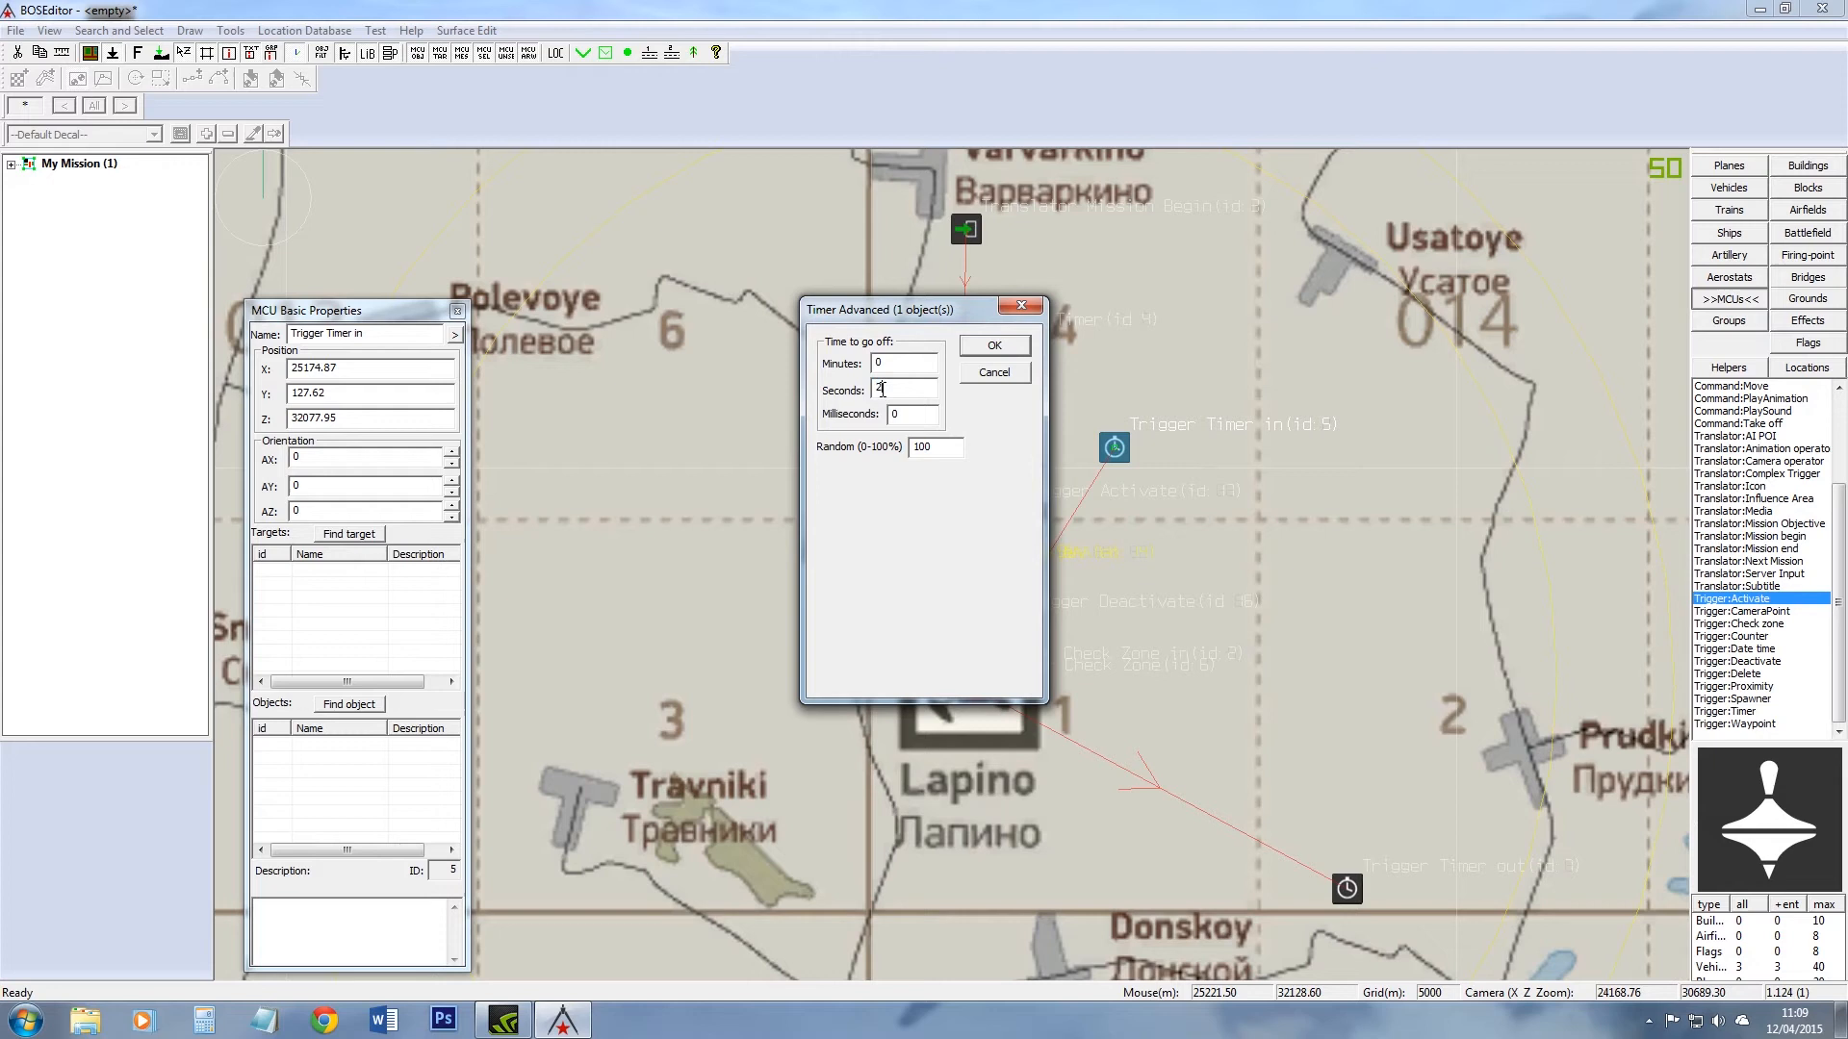
pyautogui.click(965, 346)
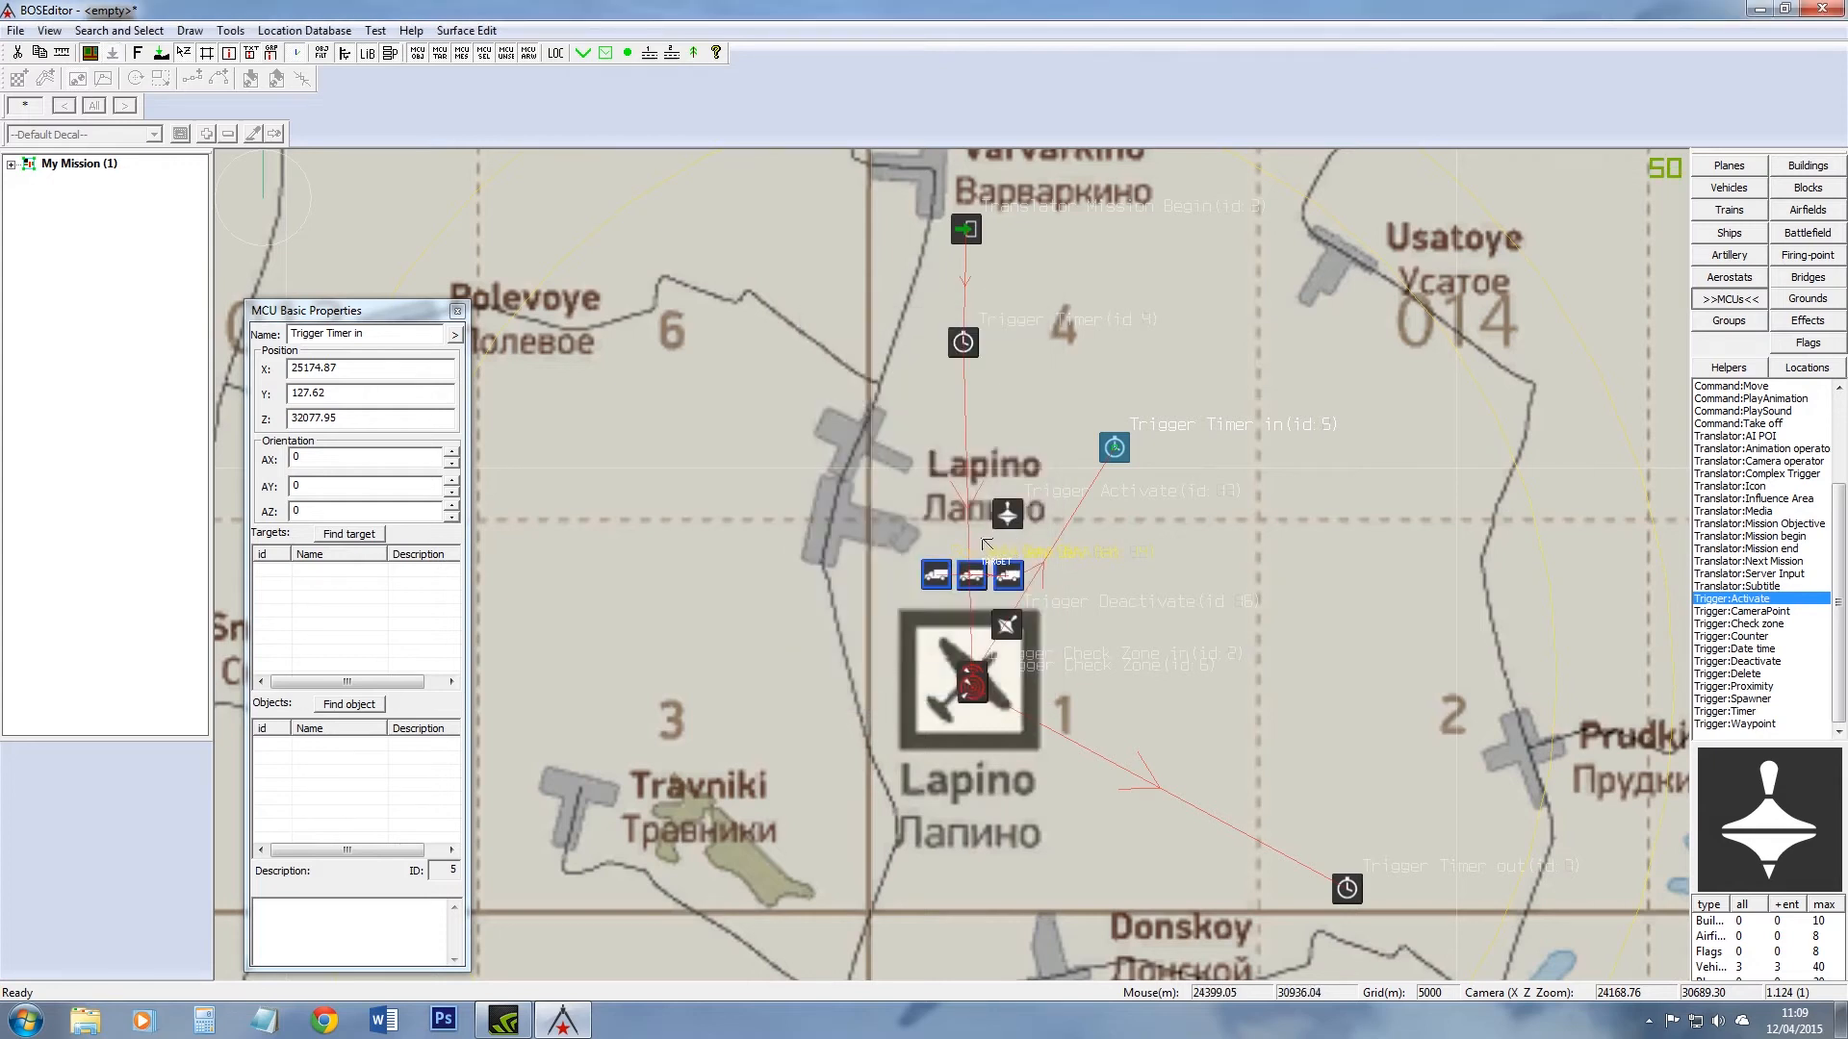
# Step: Target-link "Trigger Timer in" to the Activate trigger and object-link that trigger to the easternmost Sov AAA gun
pyautogui.keyDown('ctrl'); pyautogui.click(1001, 518); pyautogui.keyUp('ctrl')
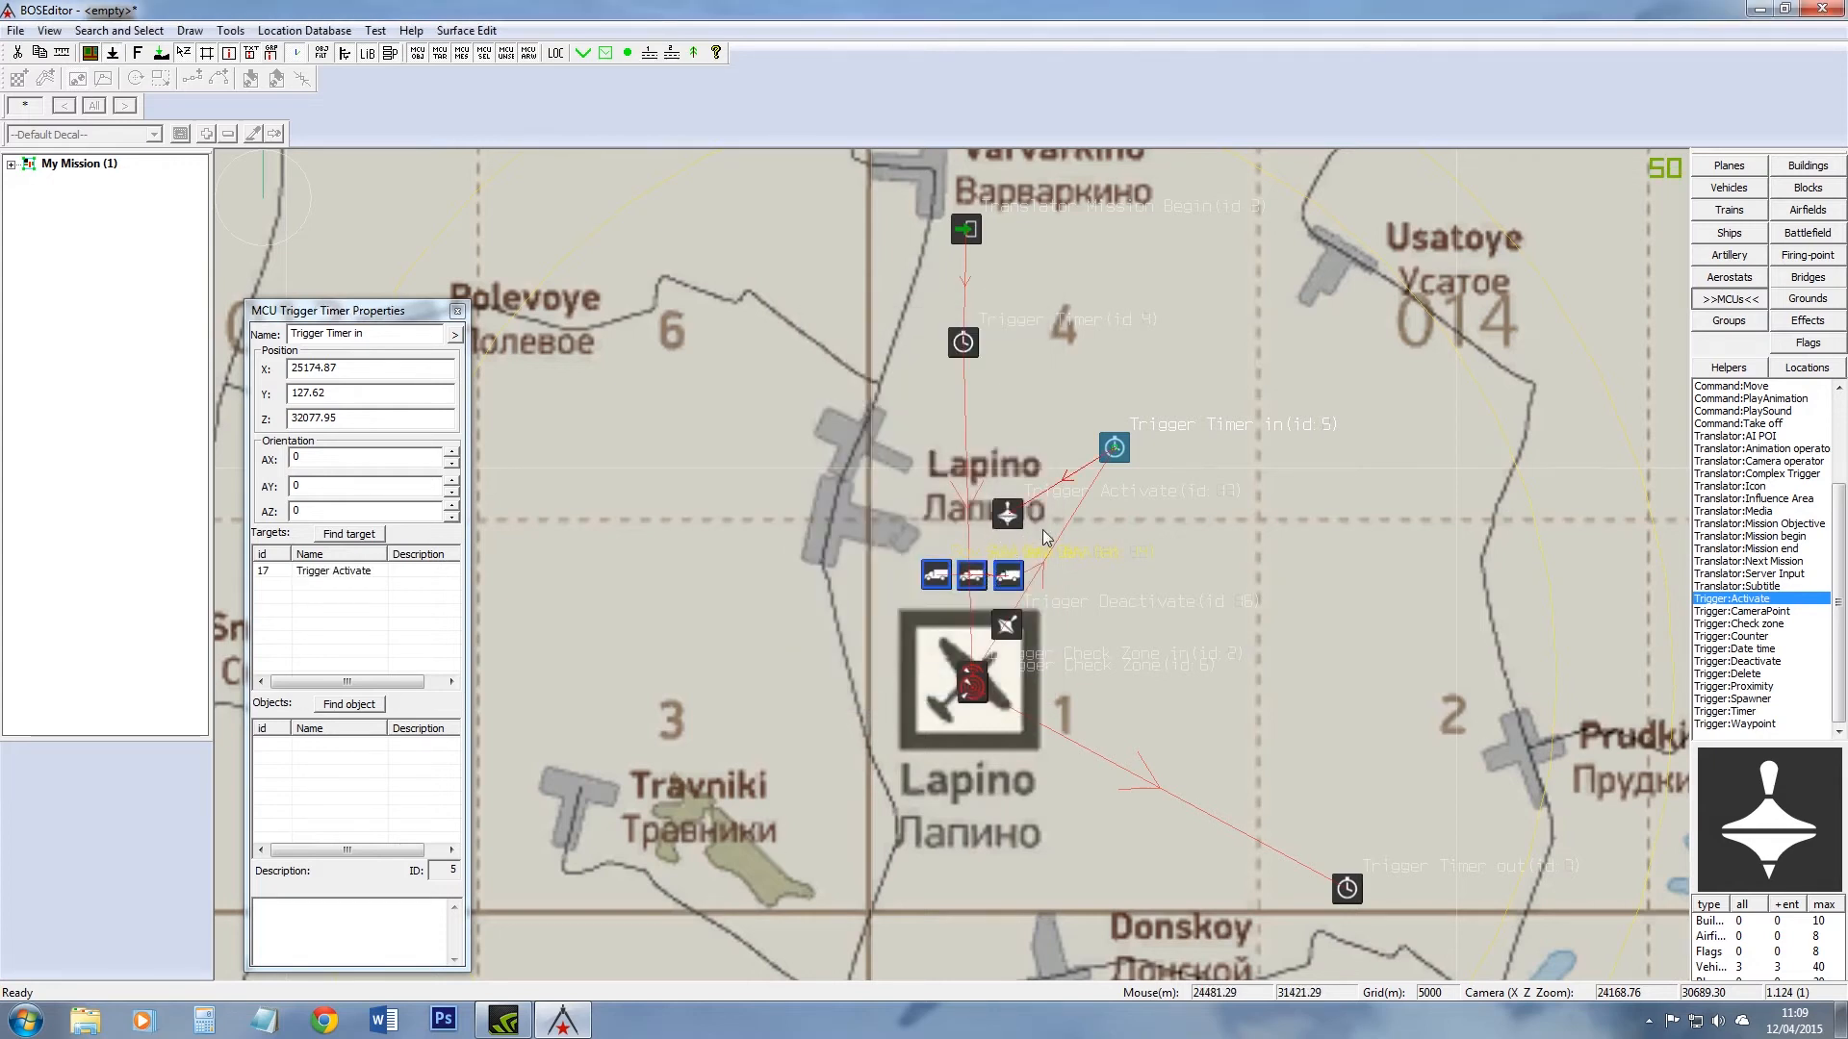
pyautogui.click(1001, 519)
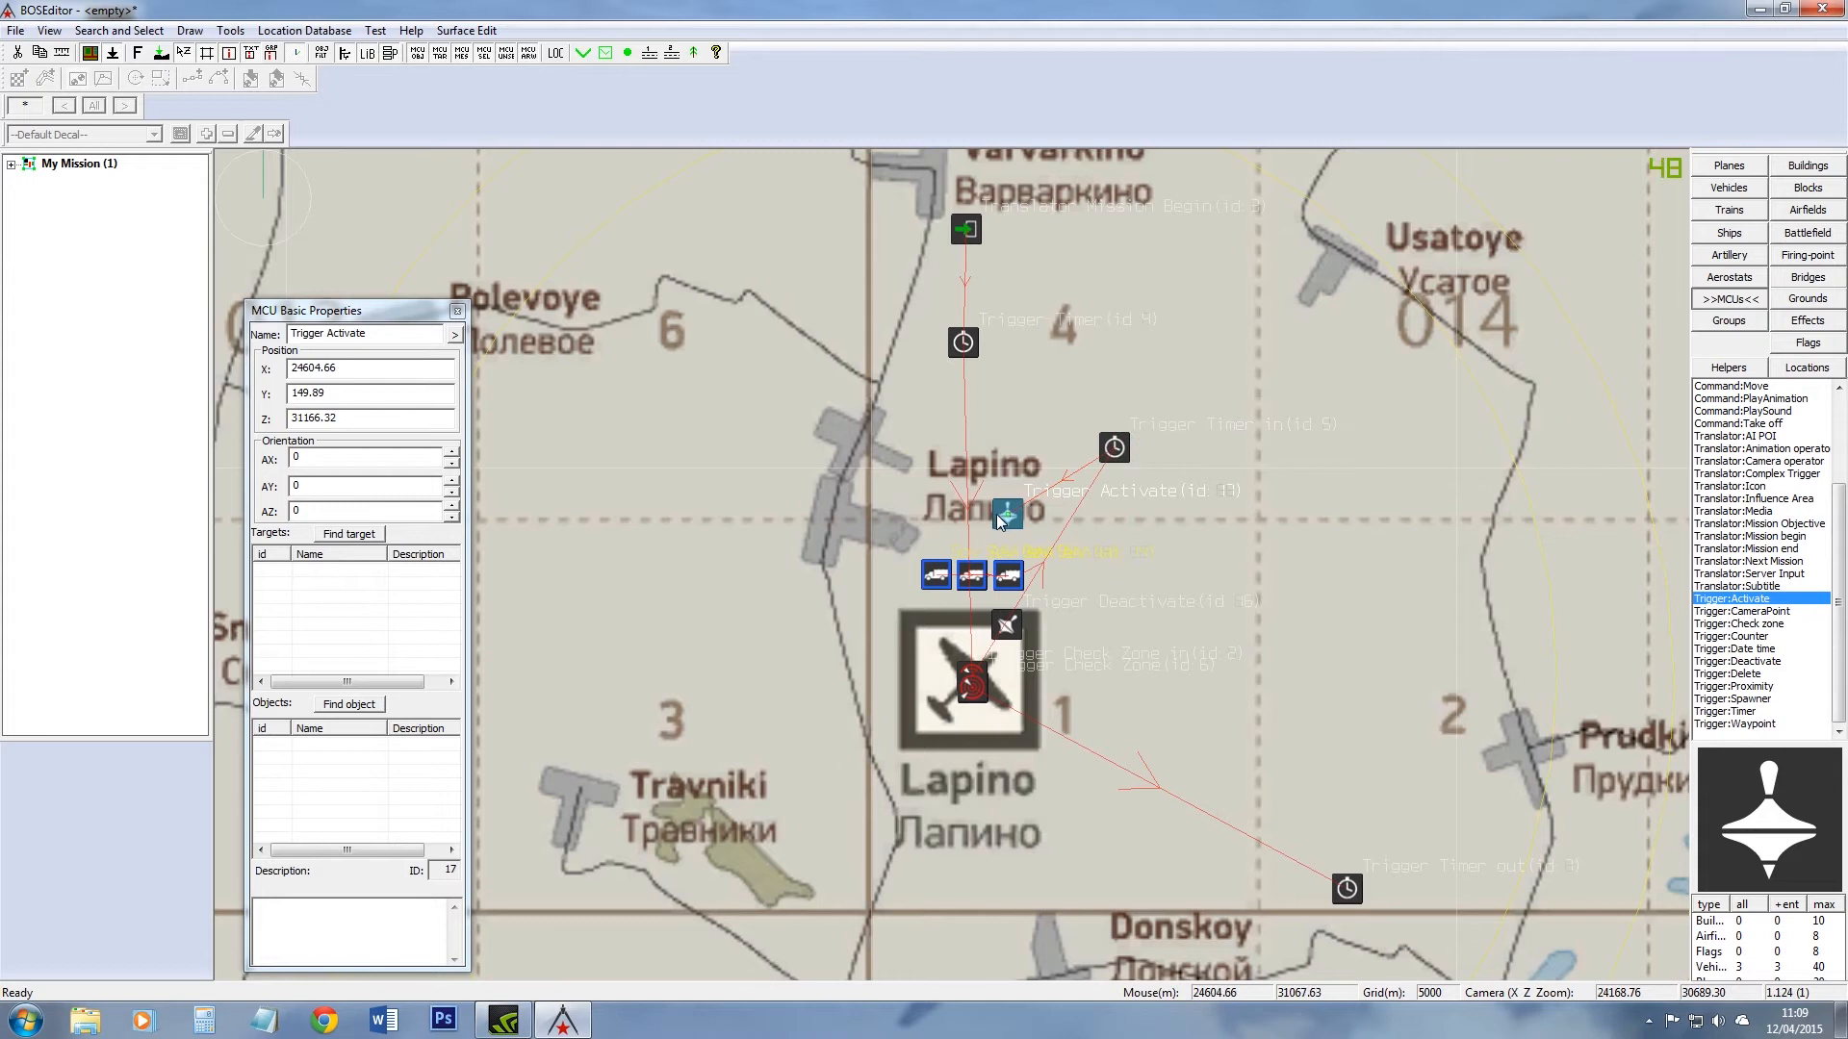
pyautogui.keyDown('ctrl'); pyautogui.click(1007, 576); pyautogui.keyUp('ctrl')
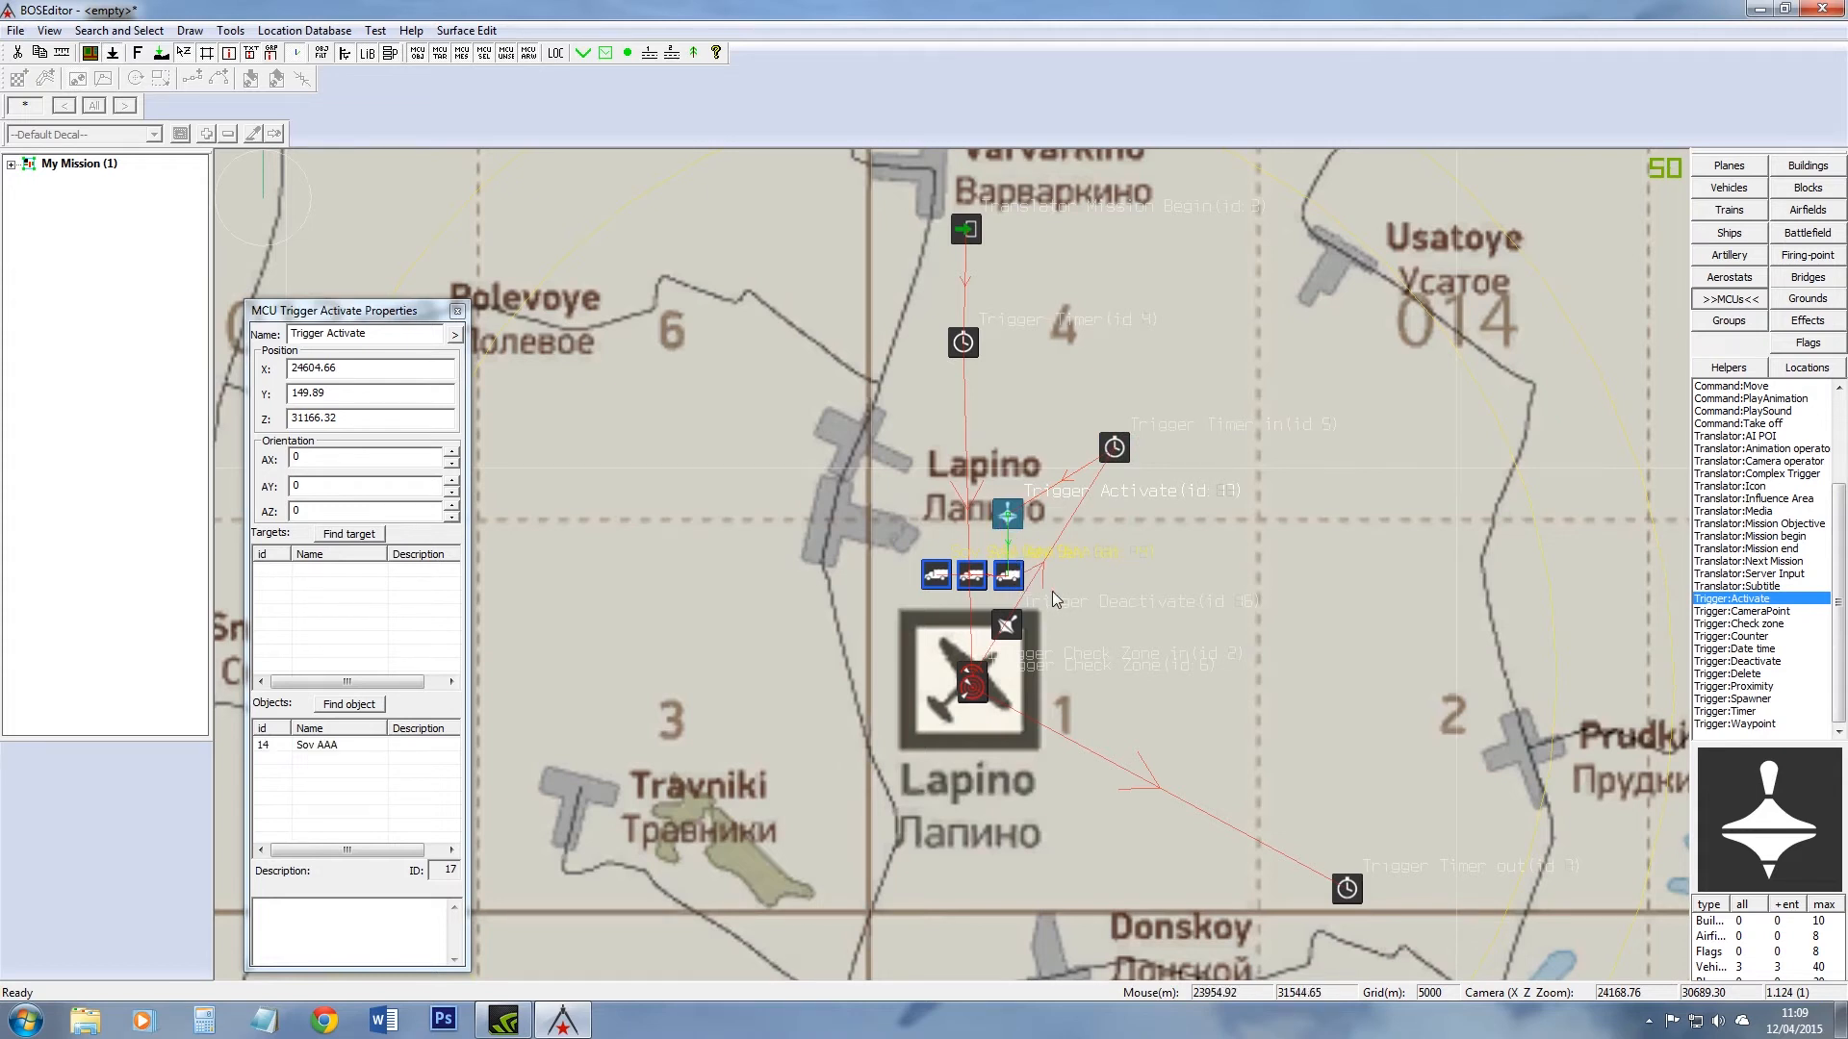
# Step: Move "Trigger Timer out" just east of the Lapino airfield icon and set its time to go off to 2 seconds
pyautogui.moveTo(1347, 888); pyautogui.dragTo(1104, 692)
pyautogui.doubleClick(1103, 691)
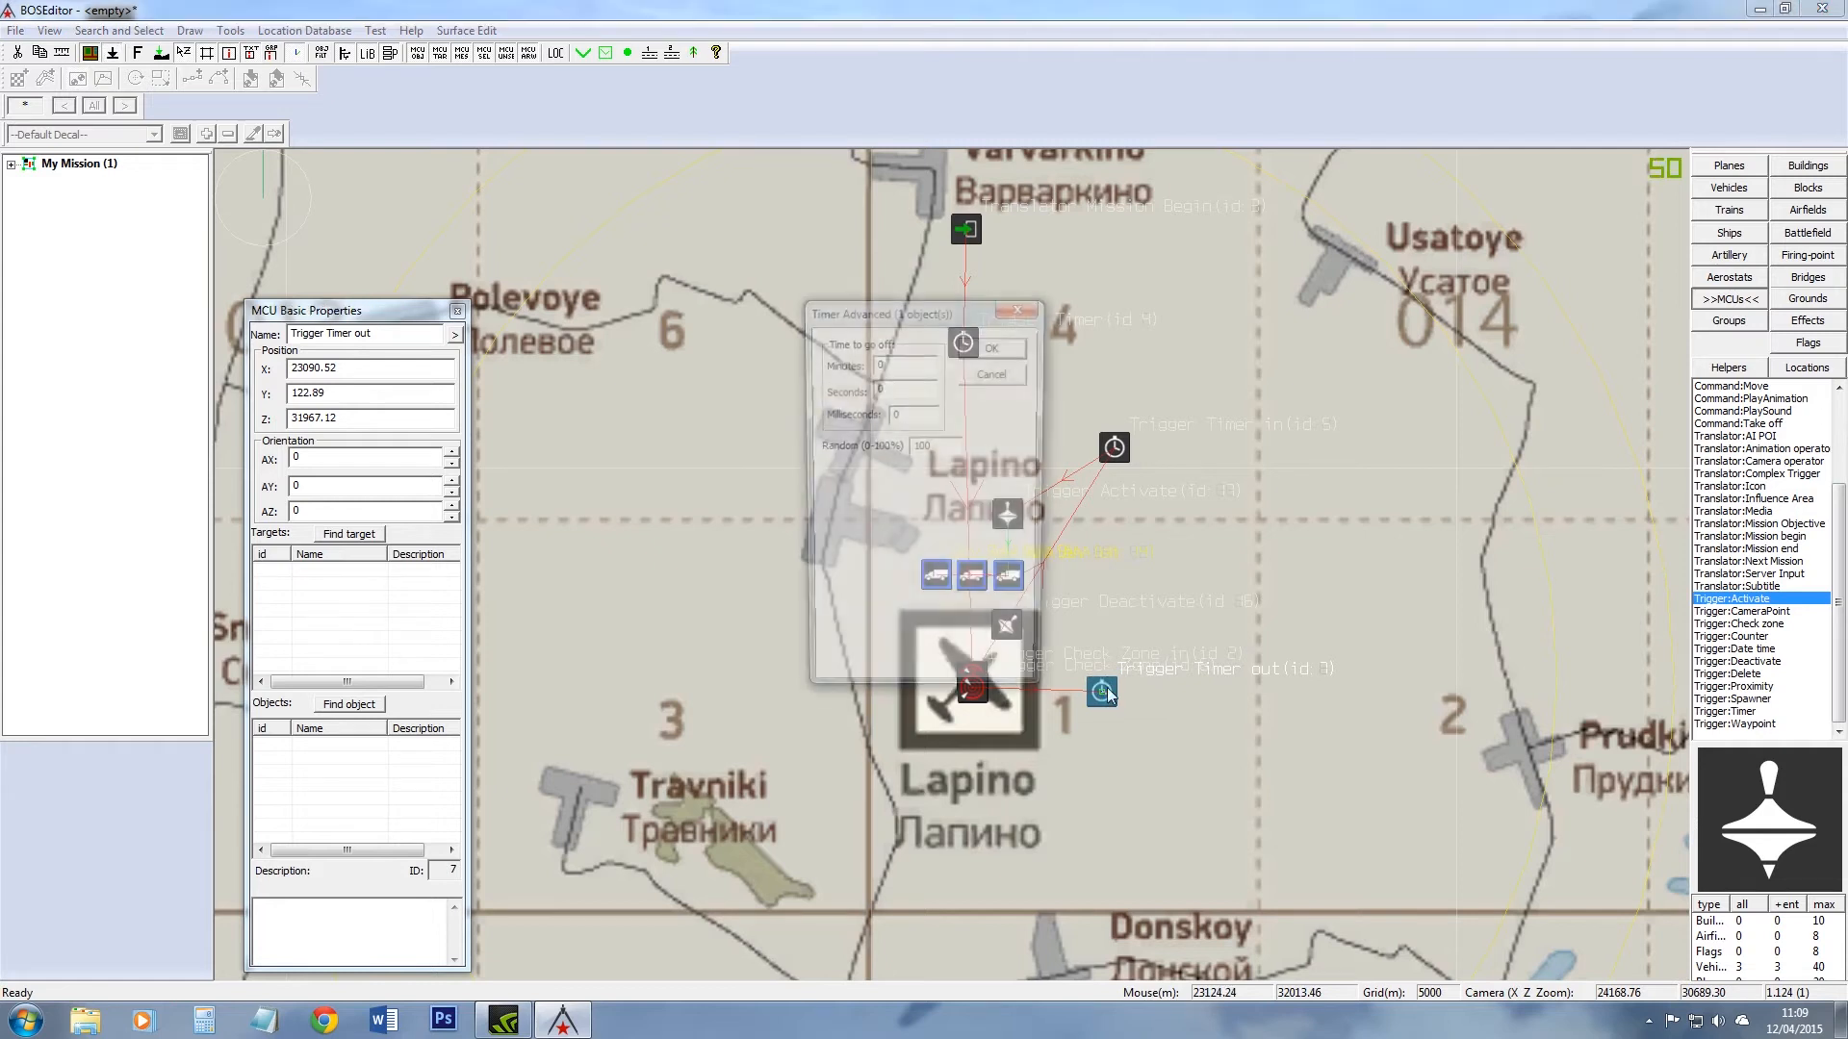
pyautogui.doubleClick(879, 388)
pyautogui.write('2')
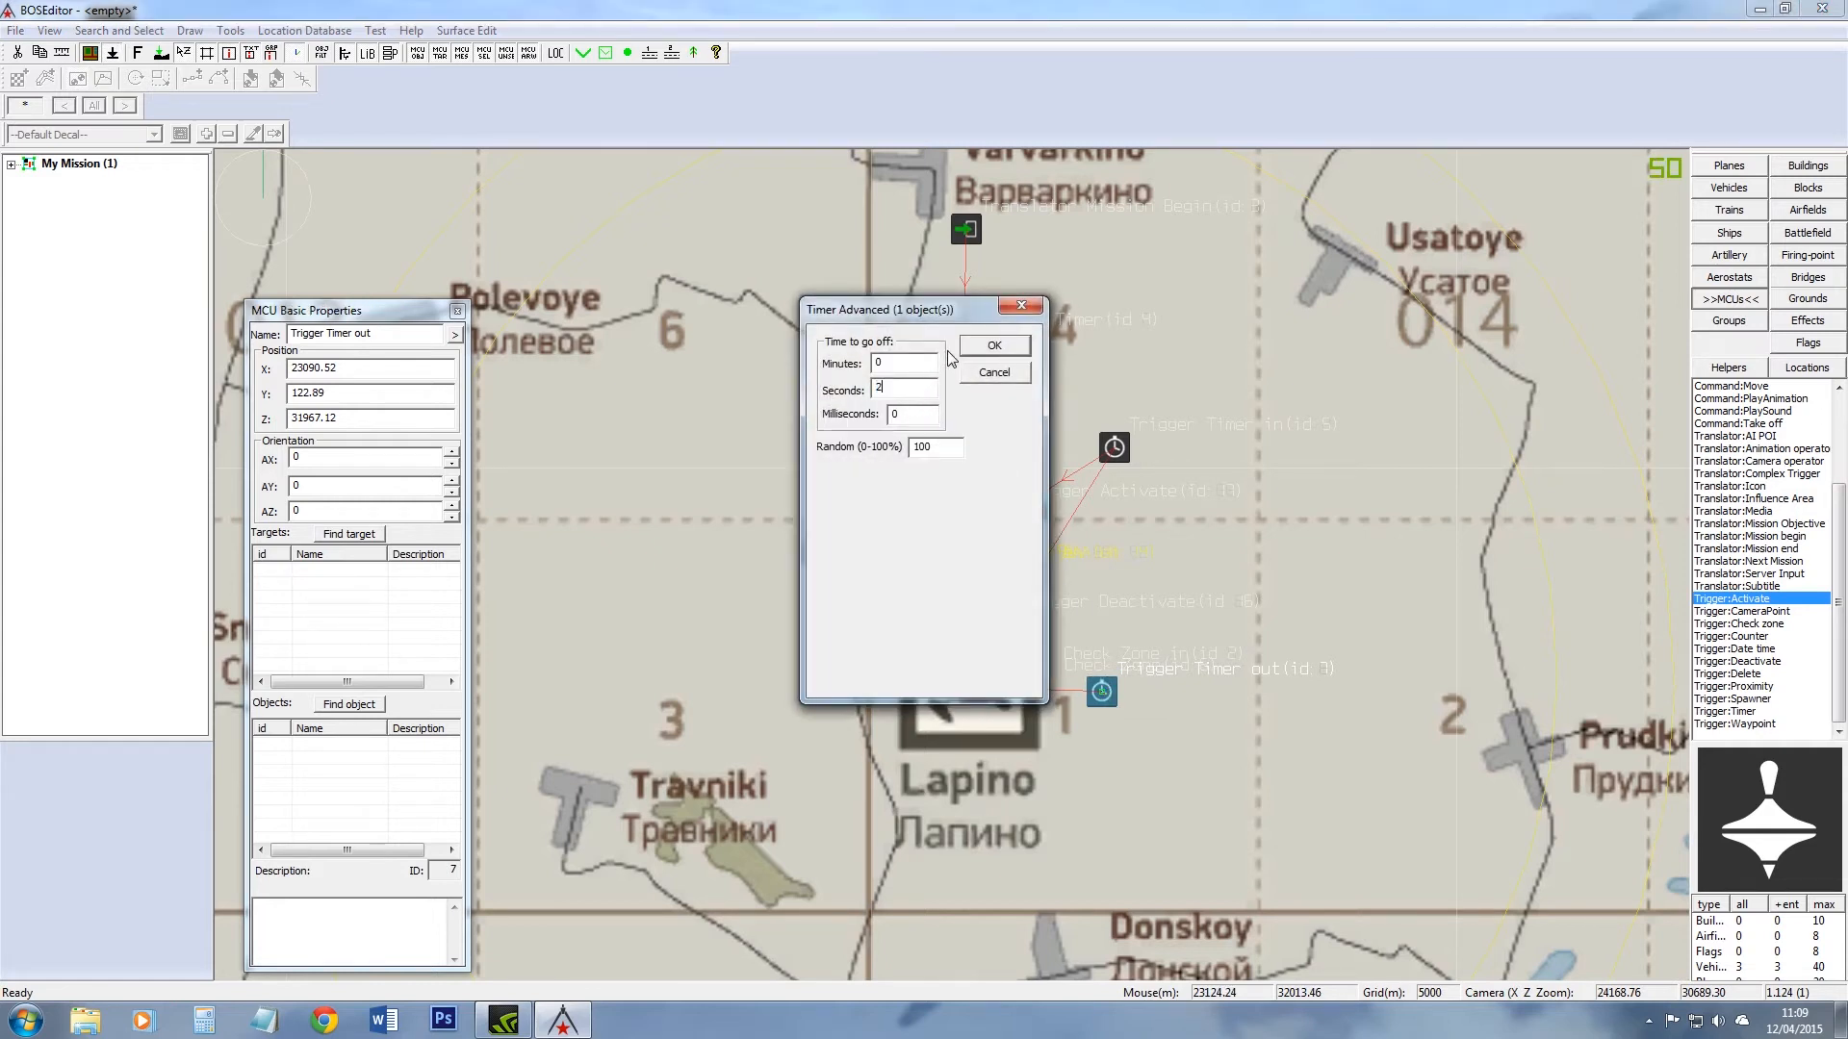
pyautogui.click(991, 348)
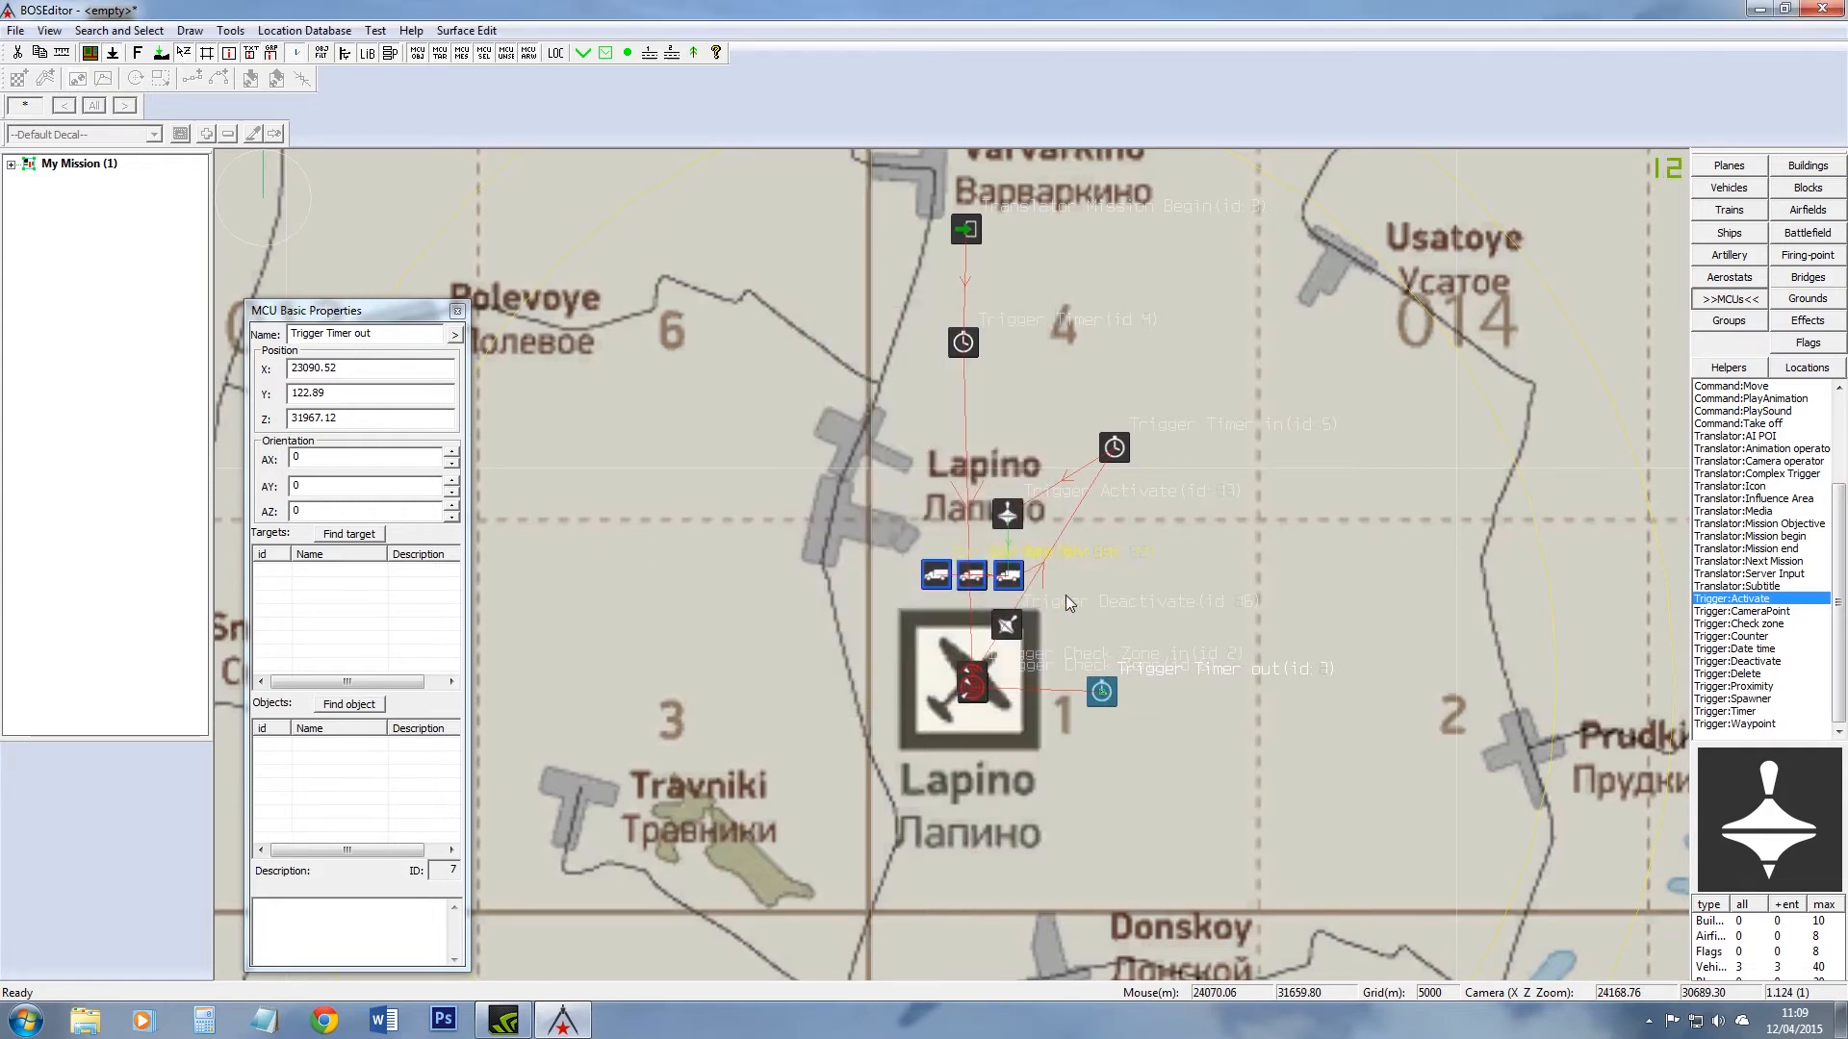
# Step: Target-link "Trigger Timer out" to the Deactivate trigger, shifted slightly east, and object-link that trigger to the easternmost Sov AAA gun
pyautogui.click(1008, 628)
pyautogui.moveTo(1008, 629); pyautogui.dragTo(1059, 630)
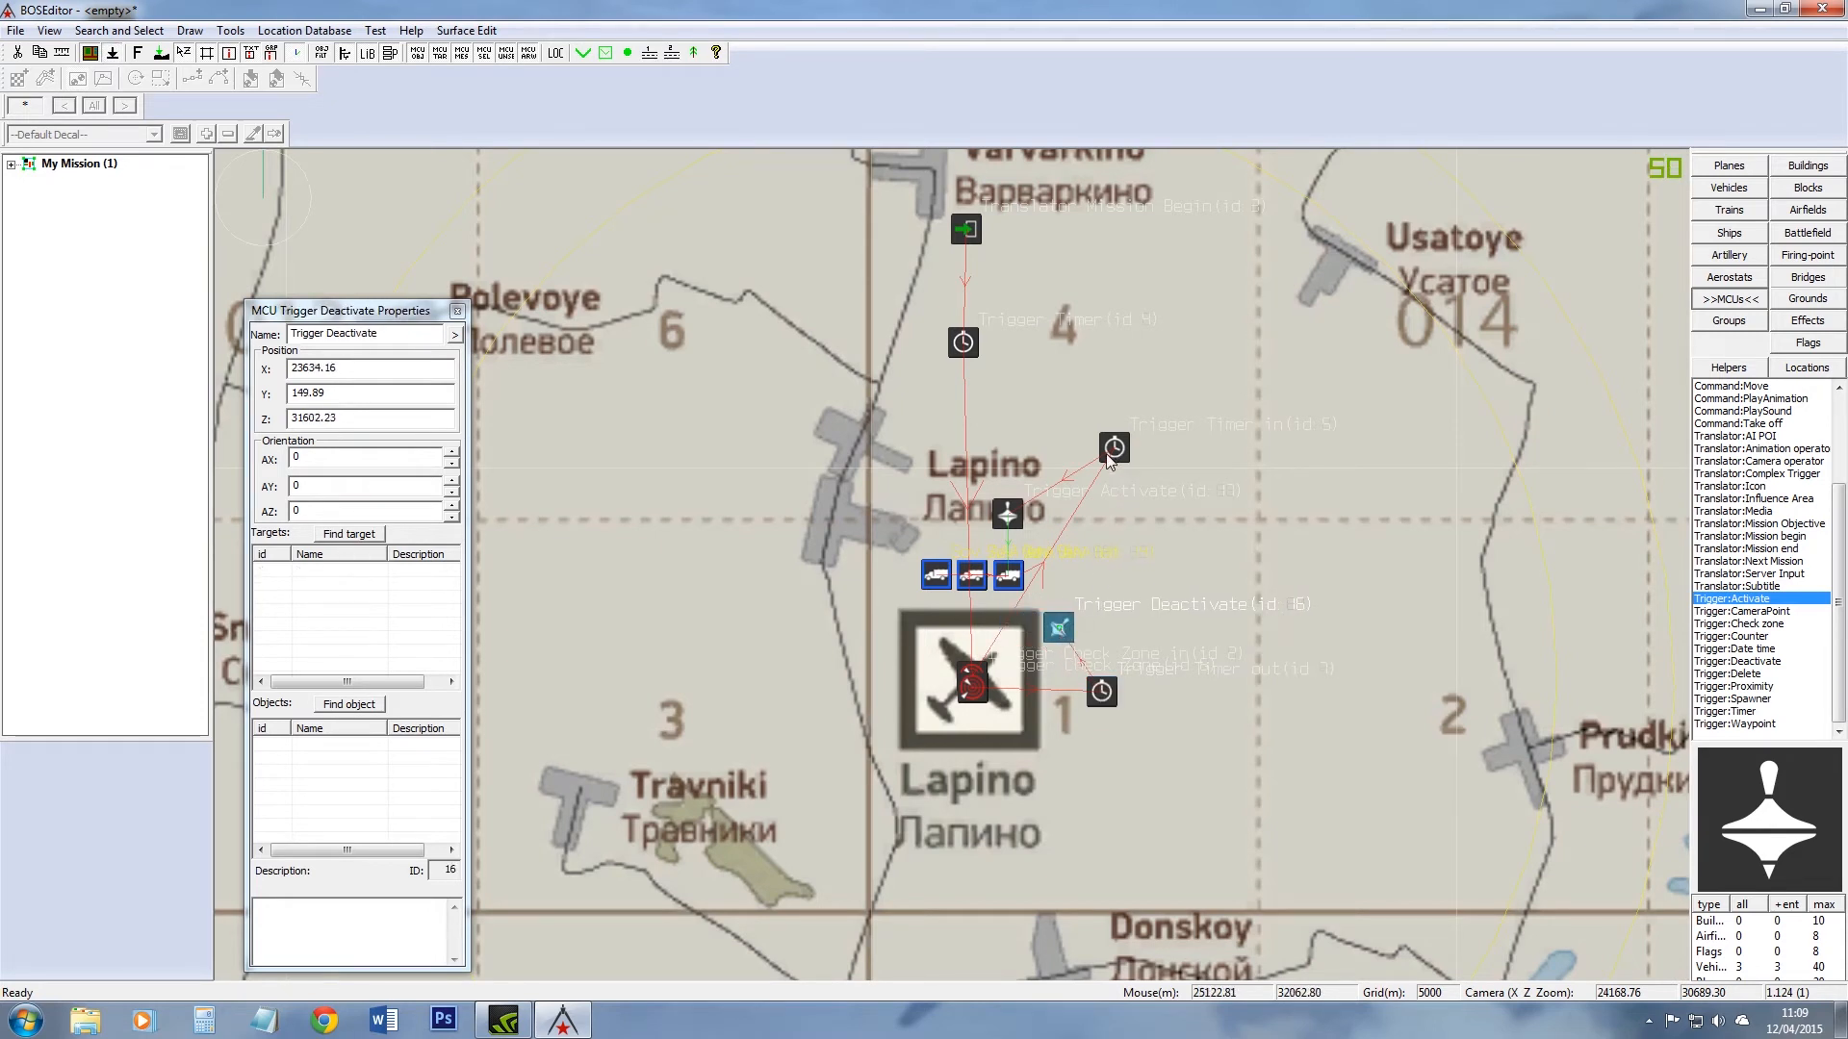
pyautogui.click(997, 514)
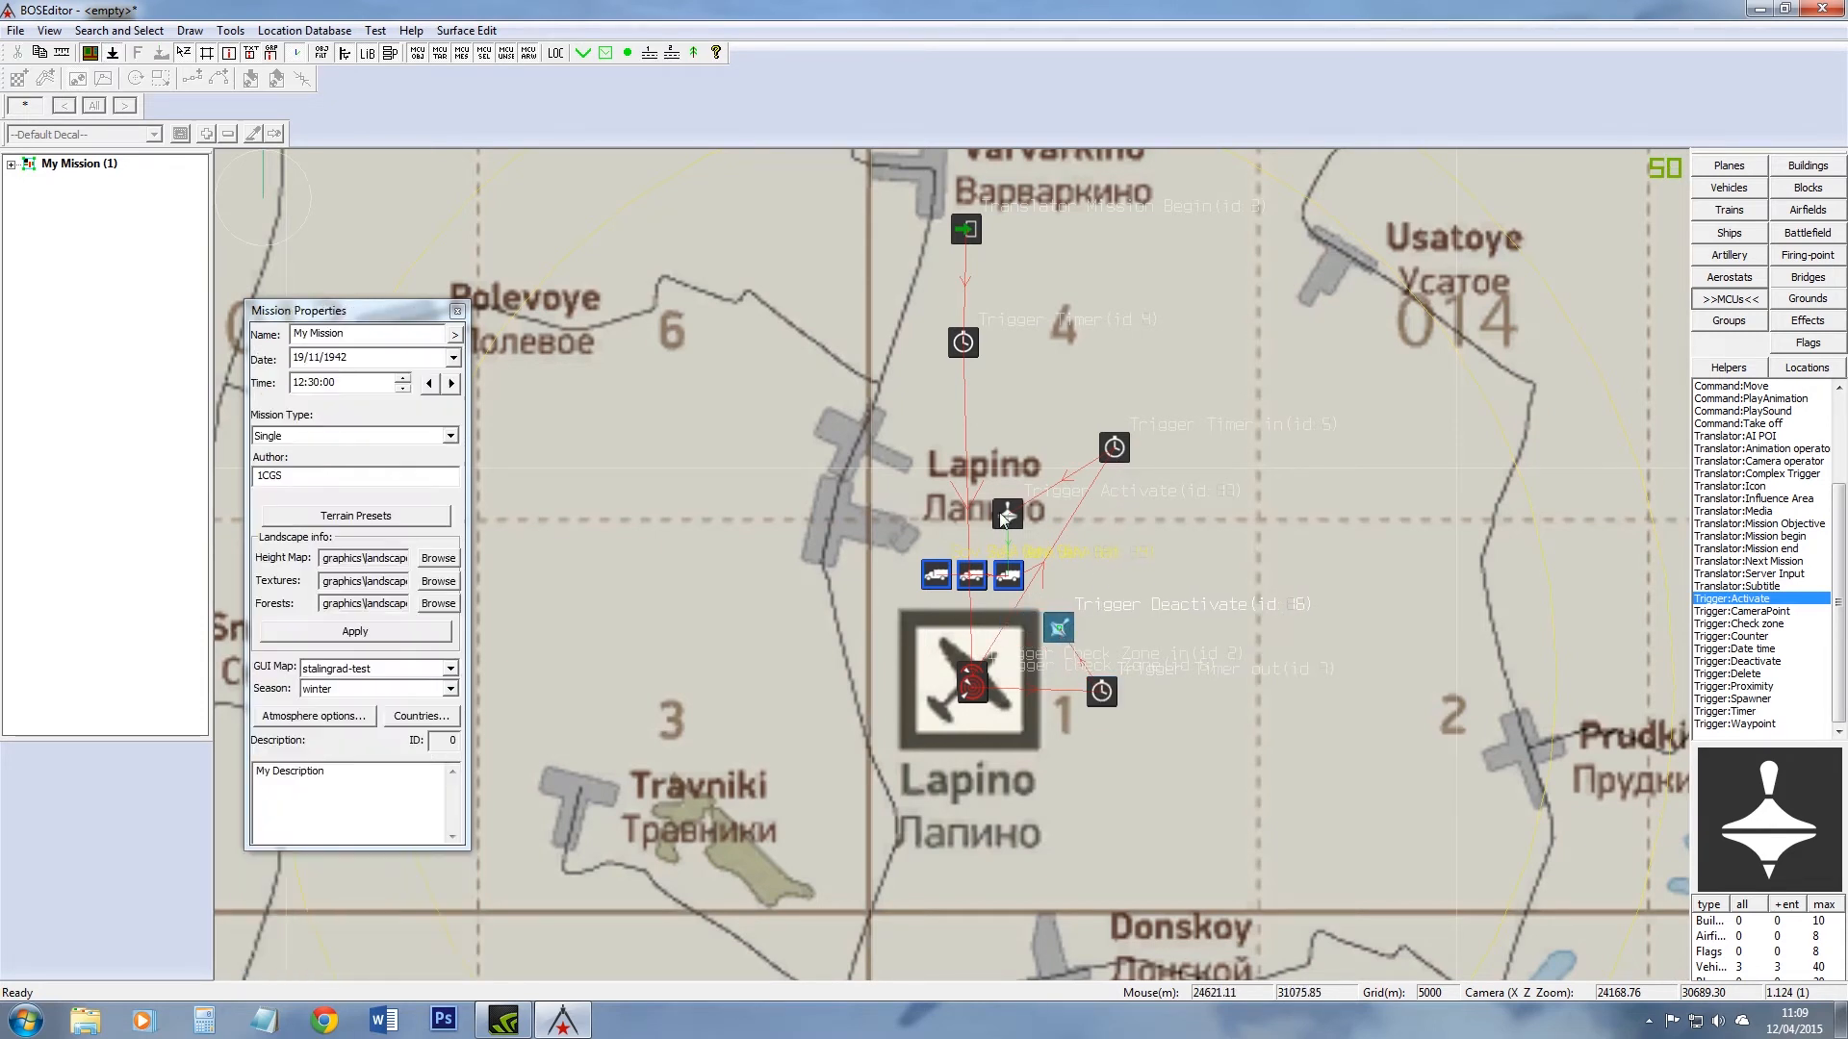
pyautogui.click(1064, 629)
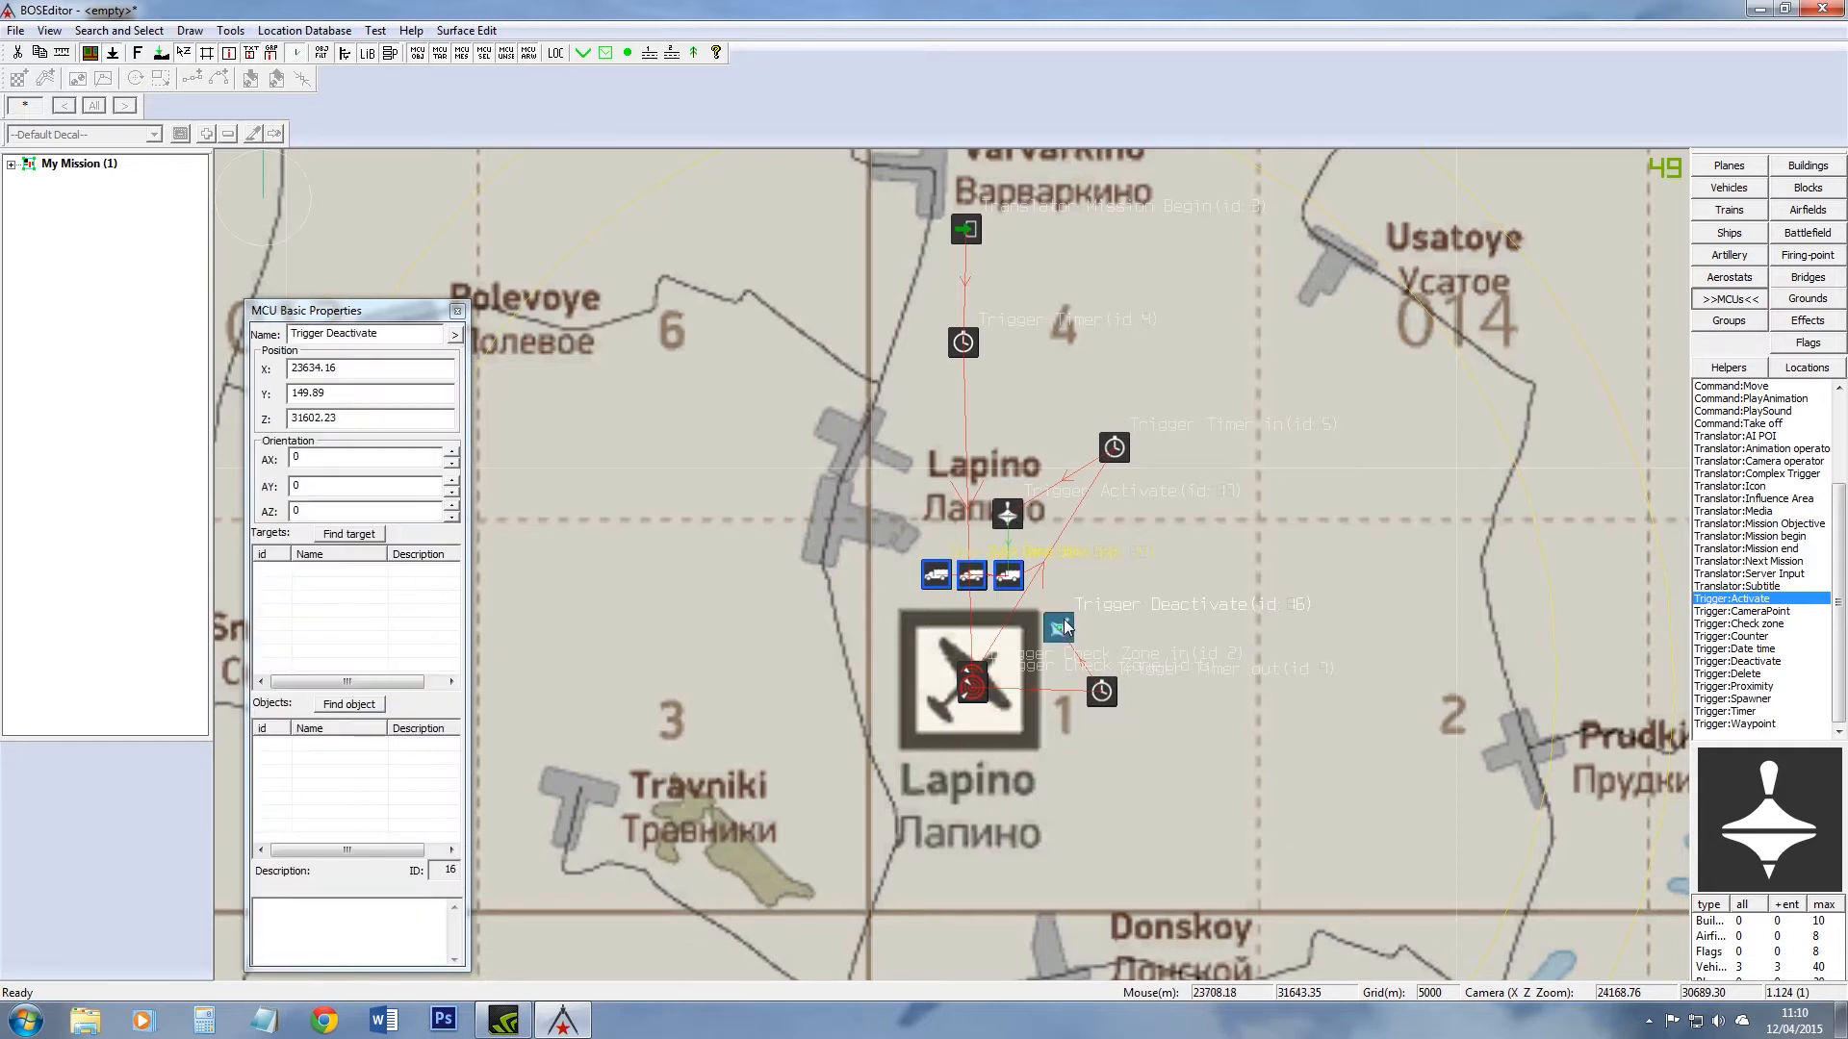
pyautogui.keyDown('ctrl'); pyautogui.moveTo(1062, 628); pyautogui.dragTo(1009, 577); pyautogui.keyUp('ctrl')
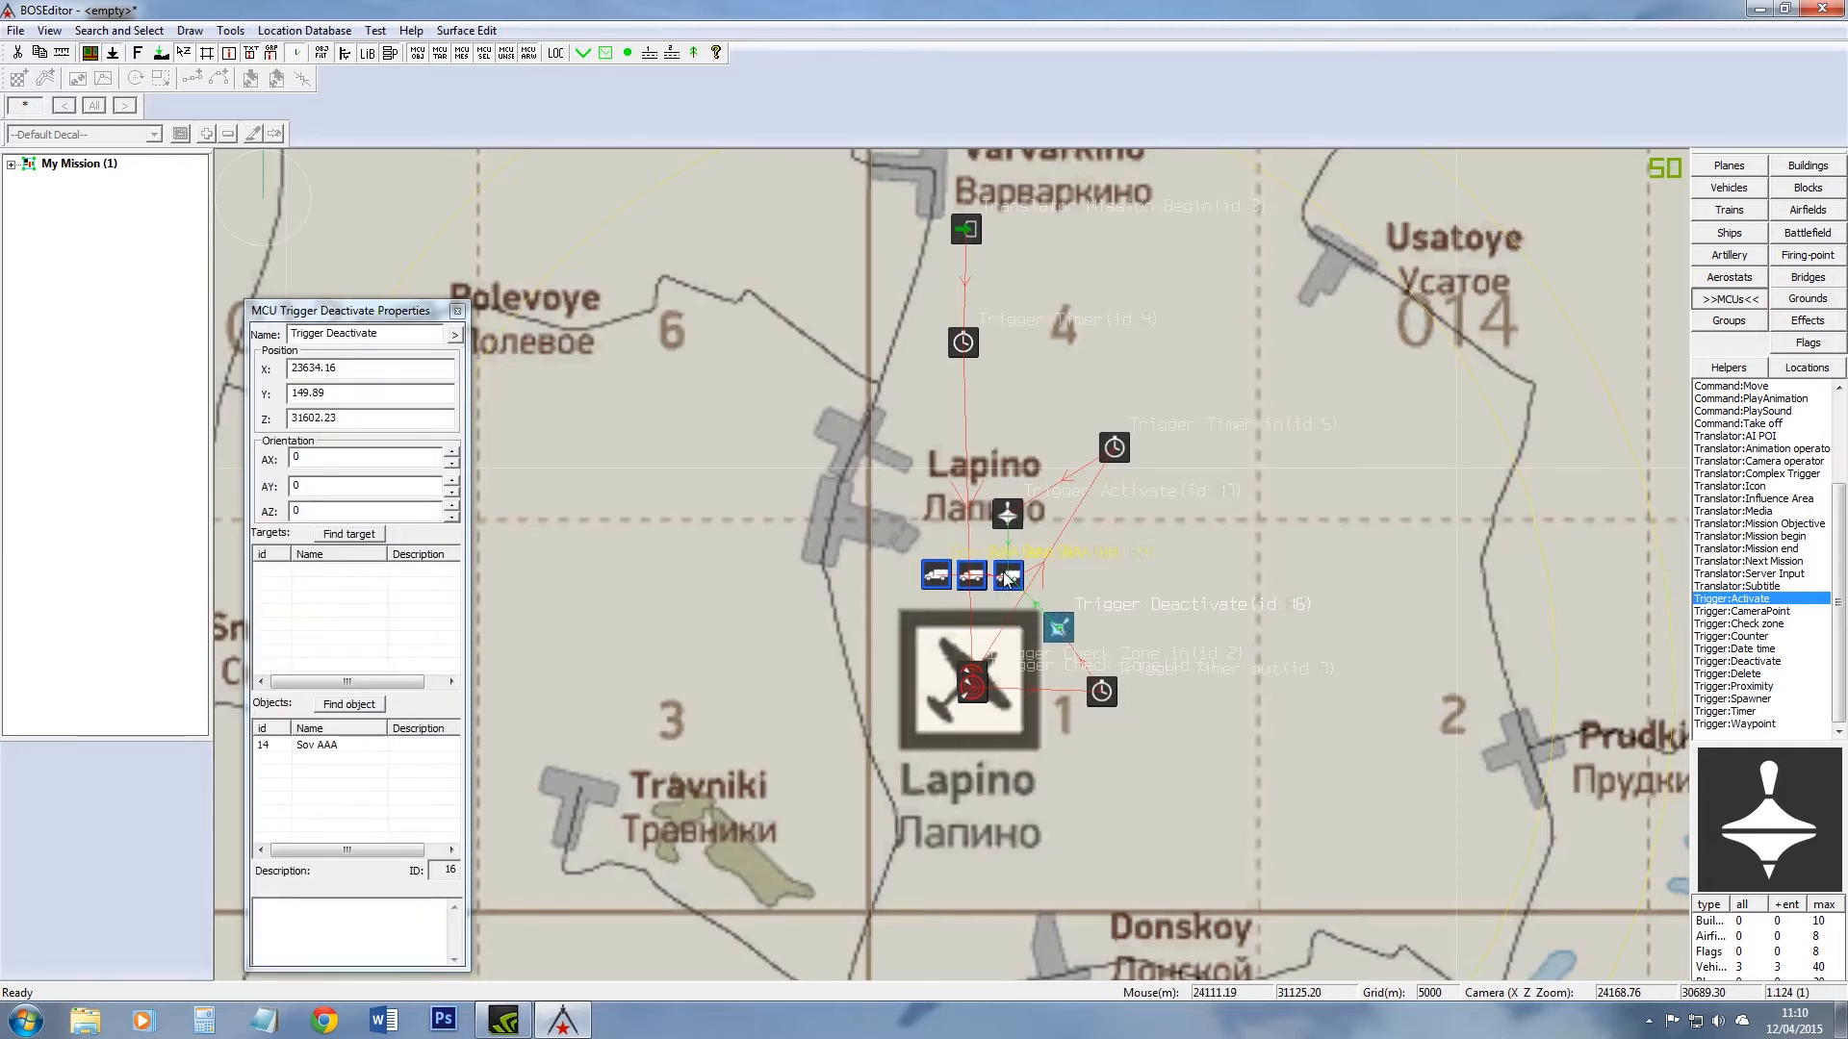
# Step: Target-link the "Trigger Timer" below Mission Begin to the second check zone at Lapino, the one that feeds "Trigger Timer out"
pyautogui.scroll(1, 1007, 564)
pyautogui.scroll(-2, 1011, 568)
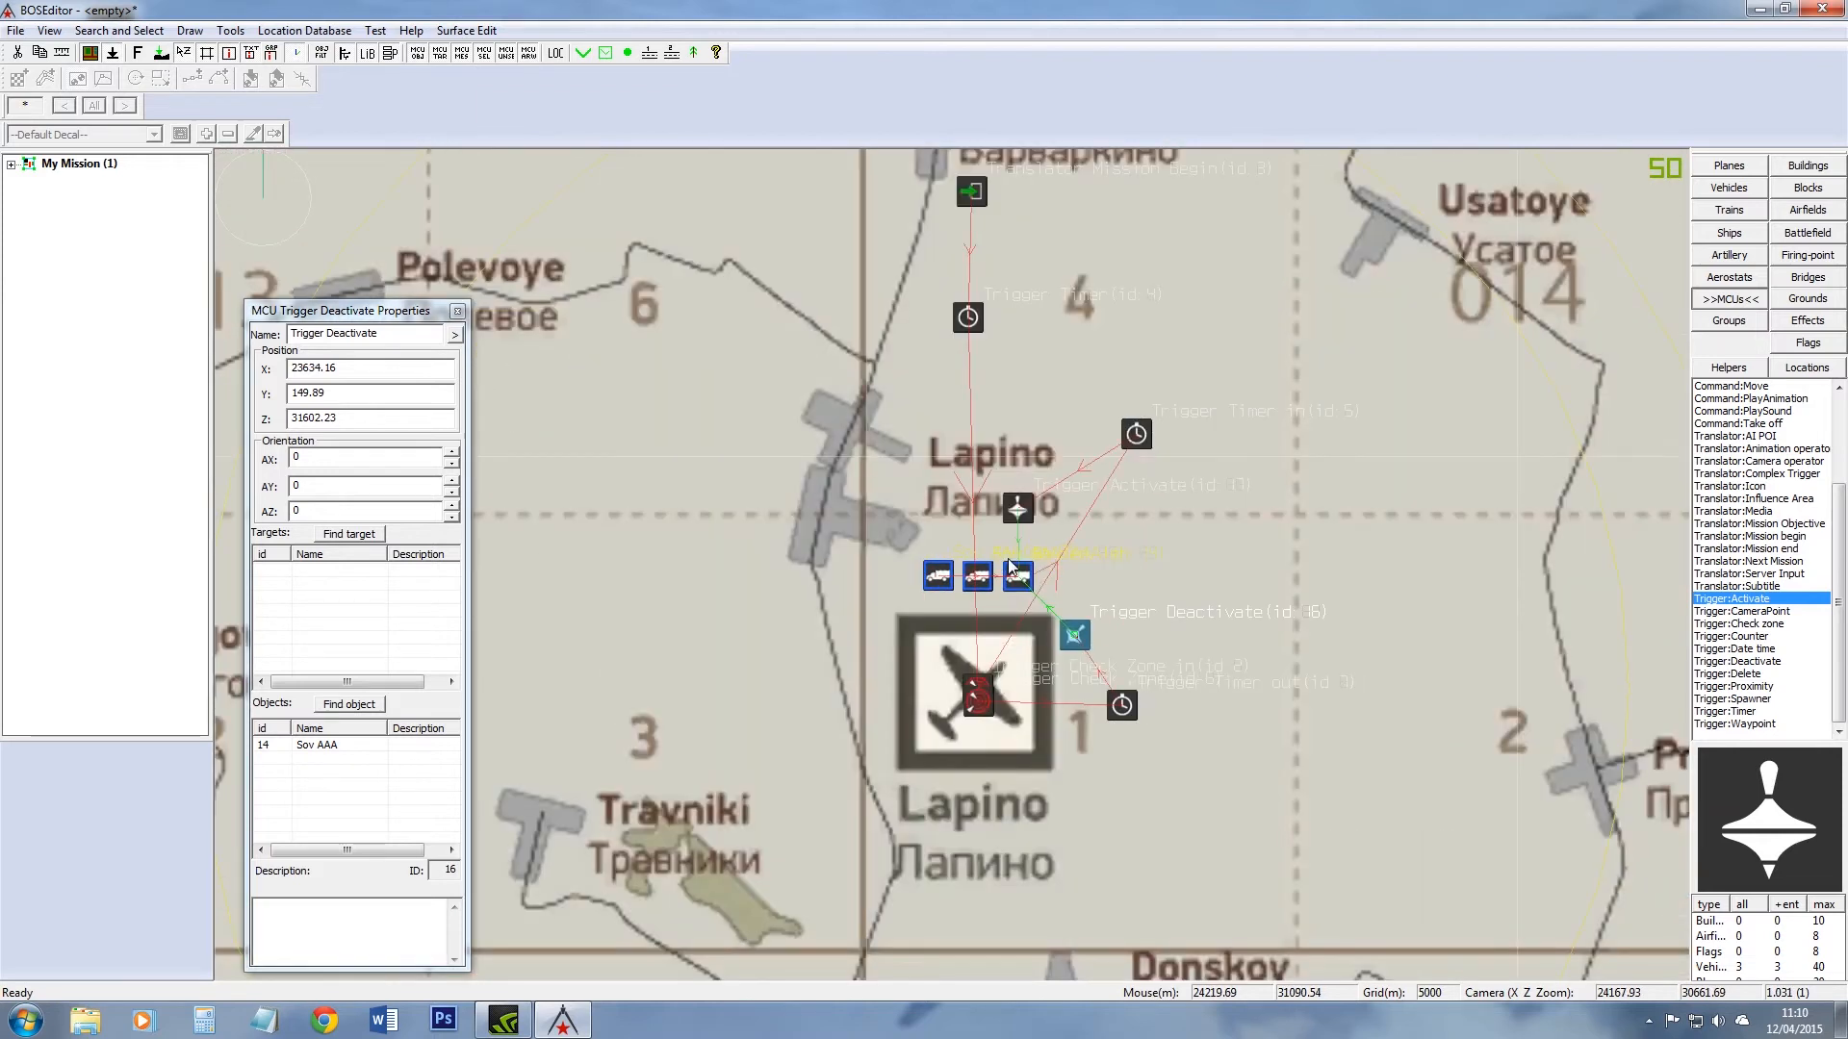
pyautogui.scroll(-1, 1012, 568)
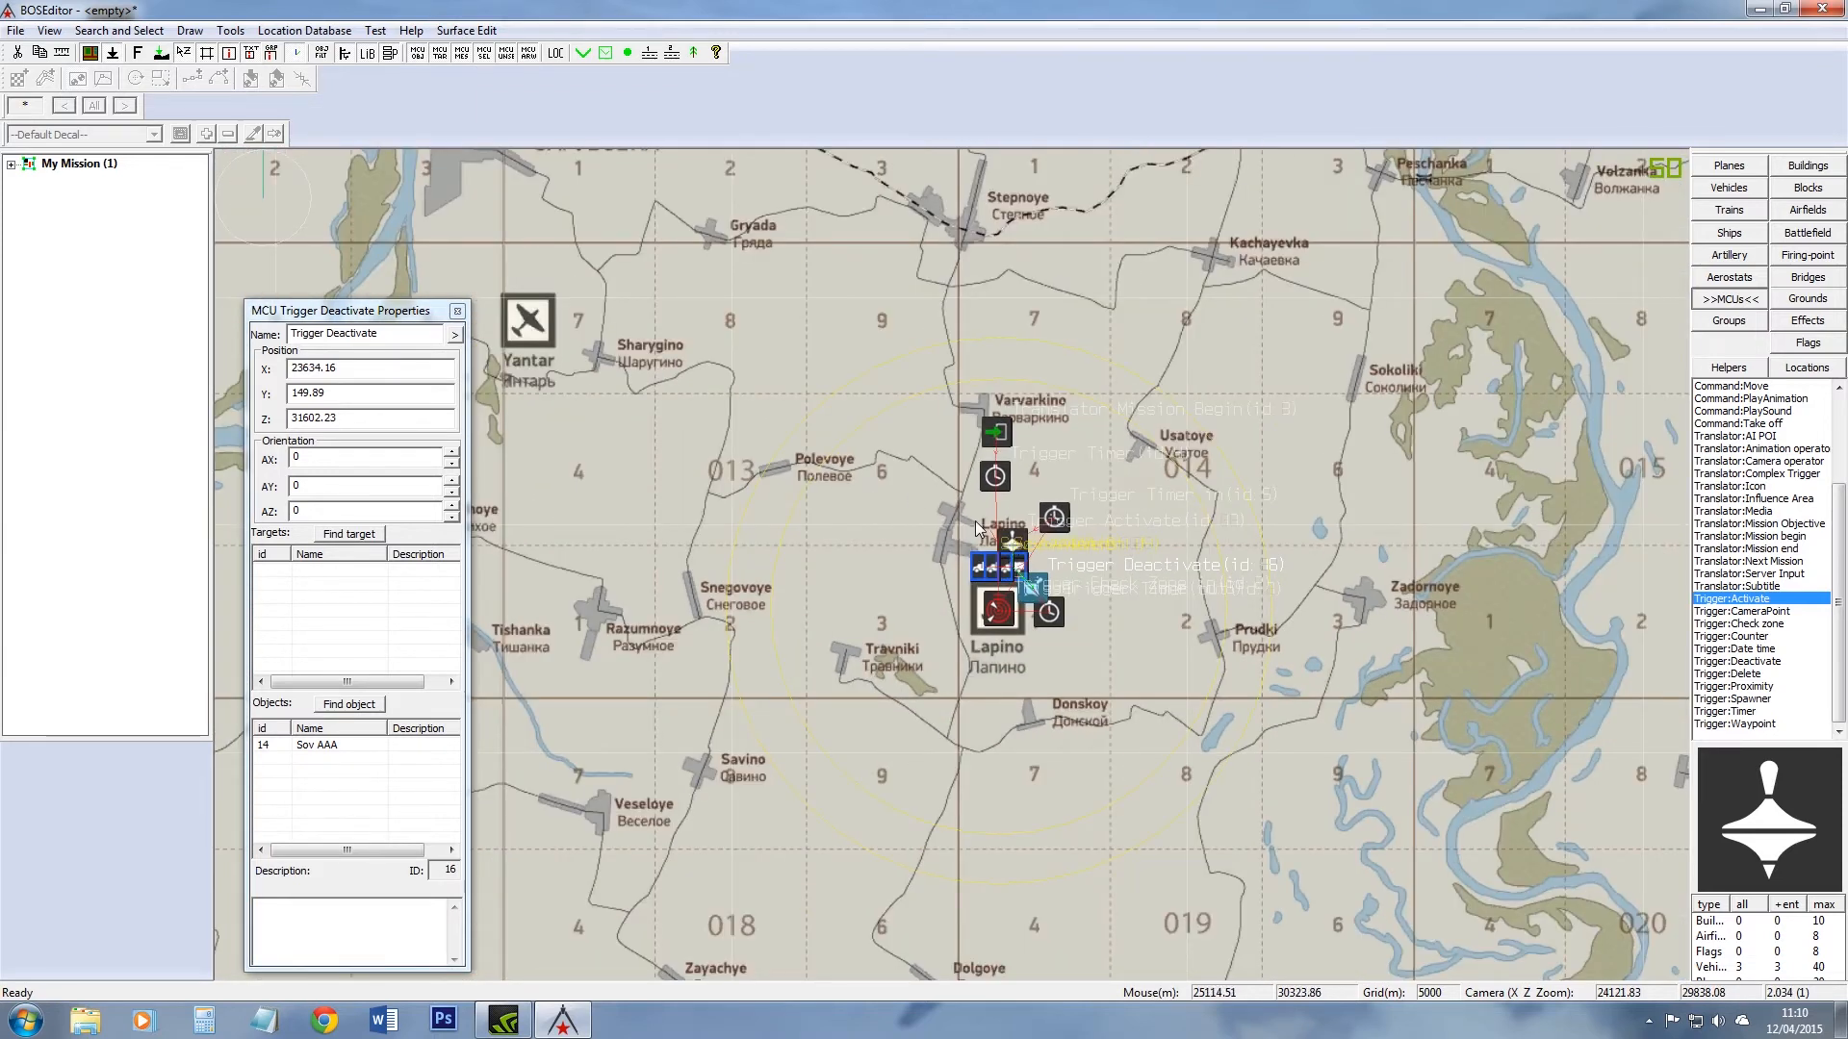
pyautogui.scroll(1, 977, 510)
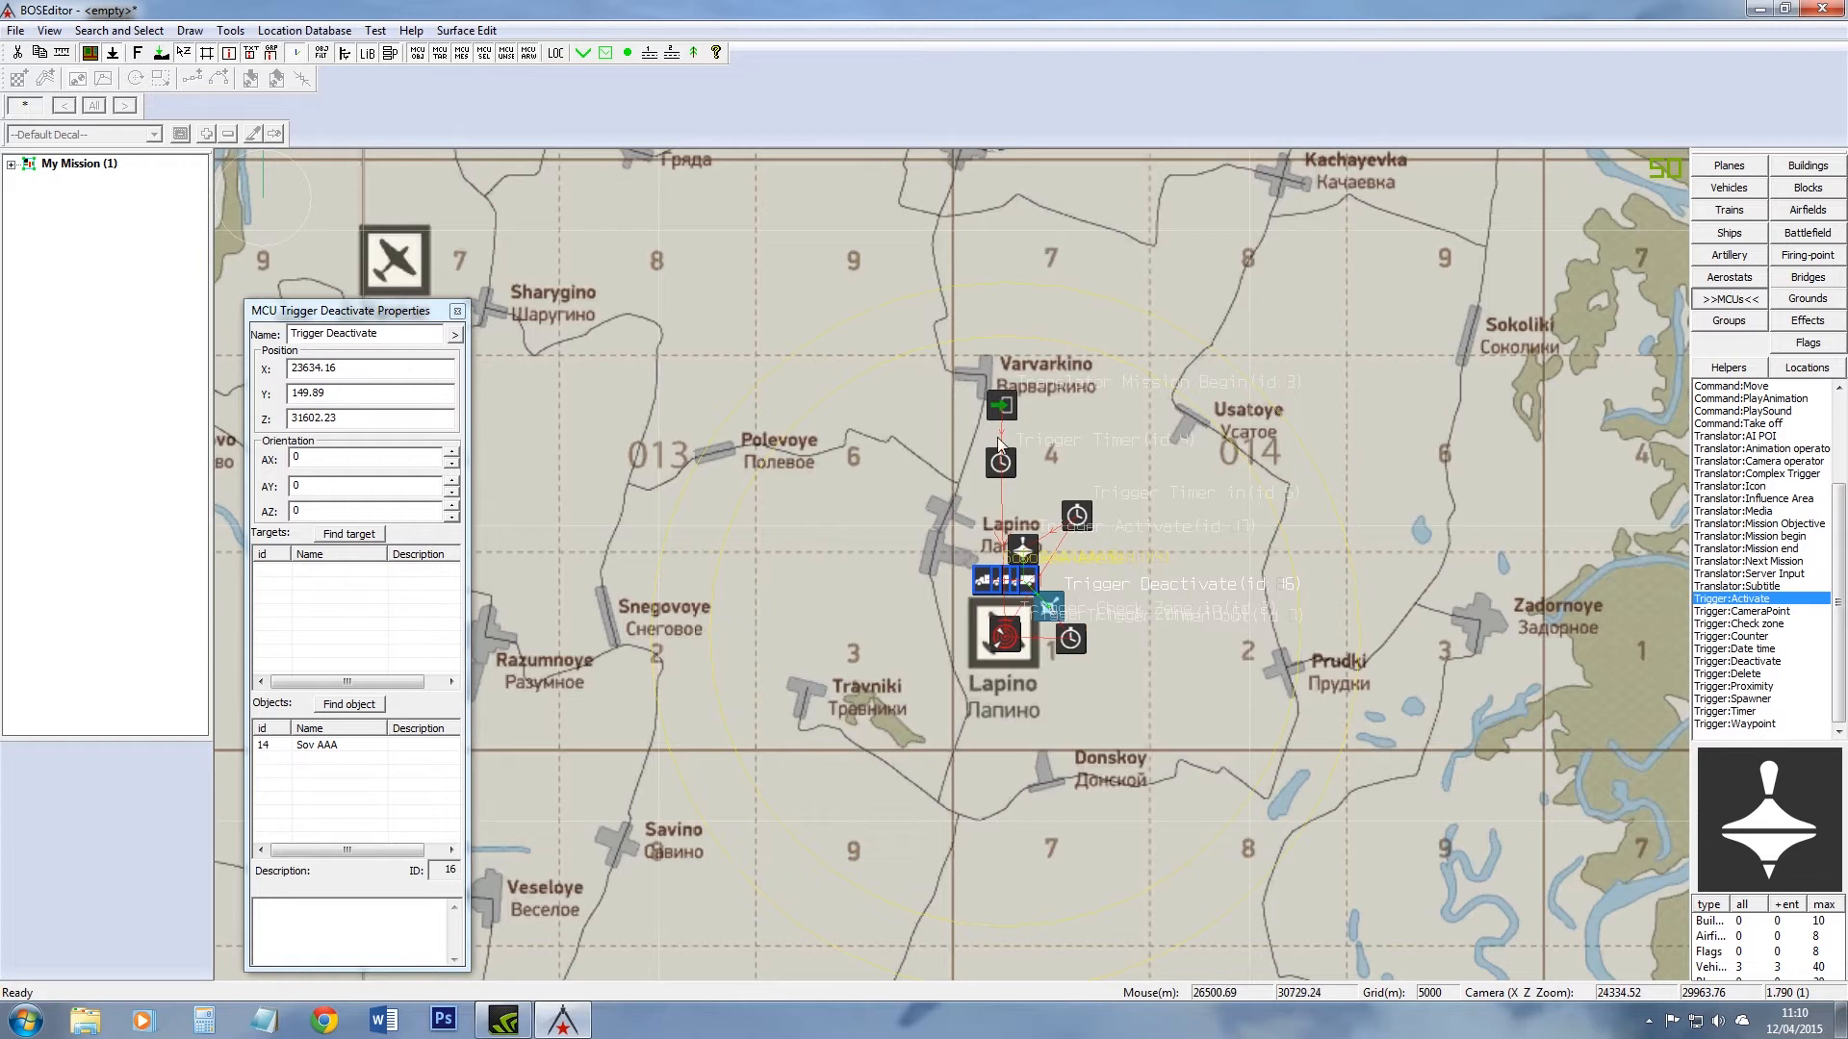
pyautogui.click(1003, 404)
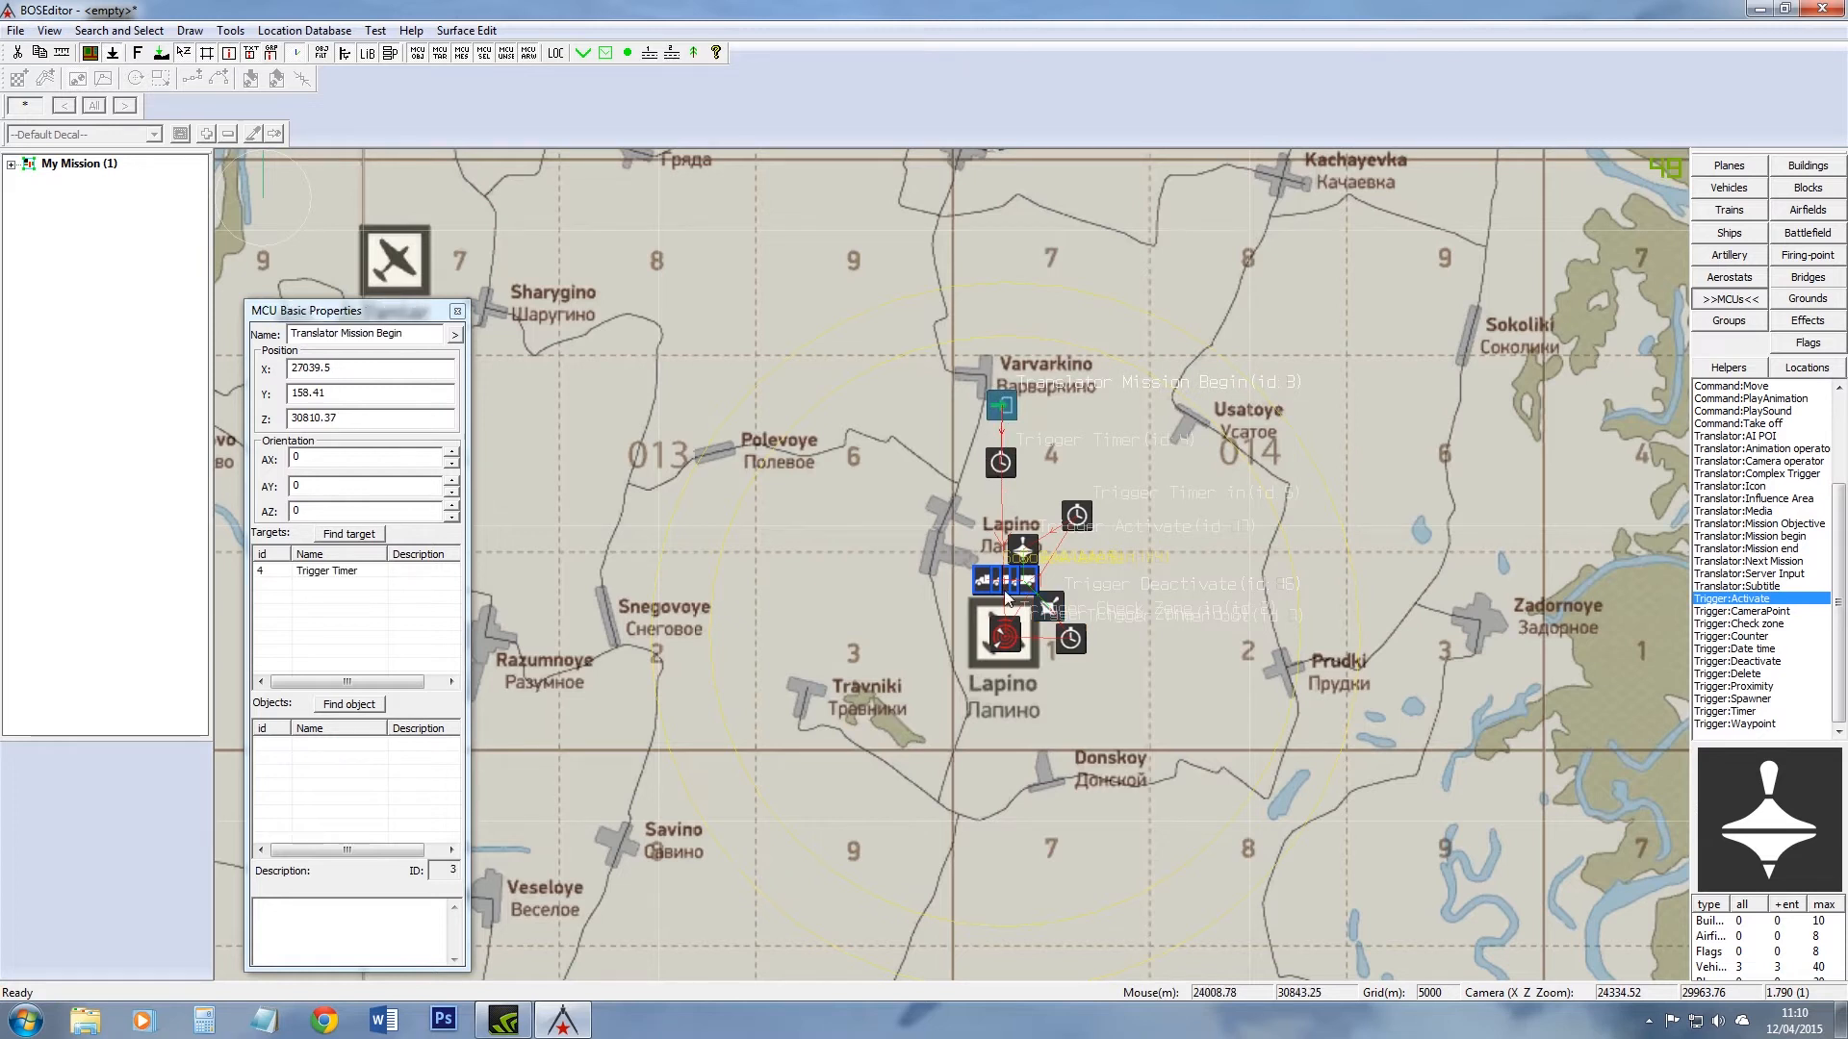
pyautogui.scroll(8, 1005, 640)
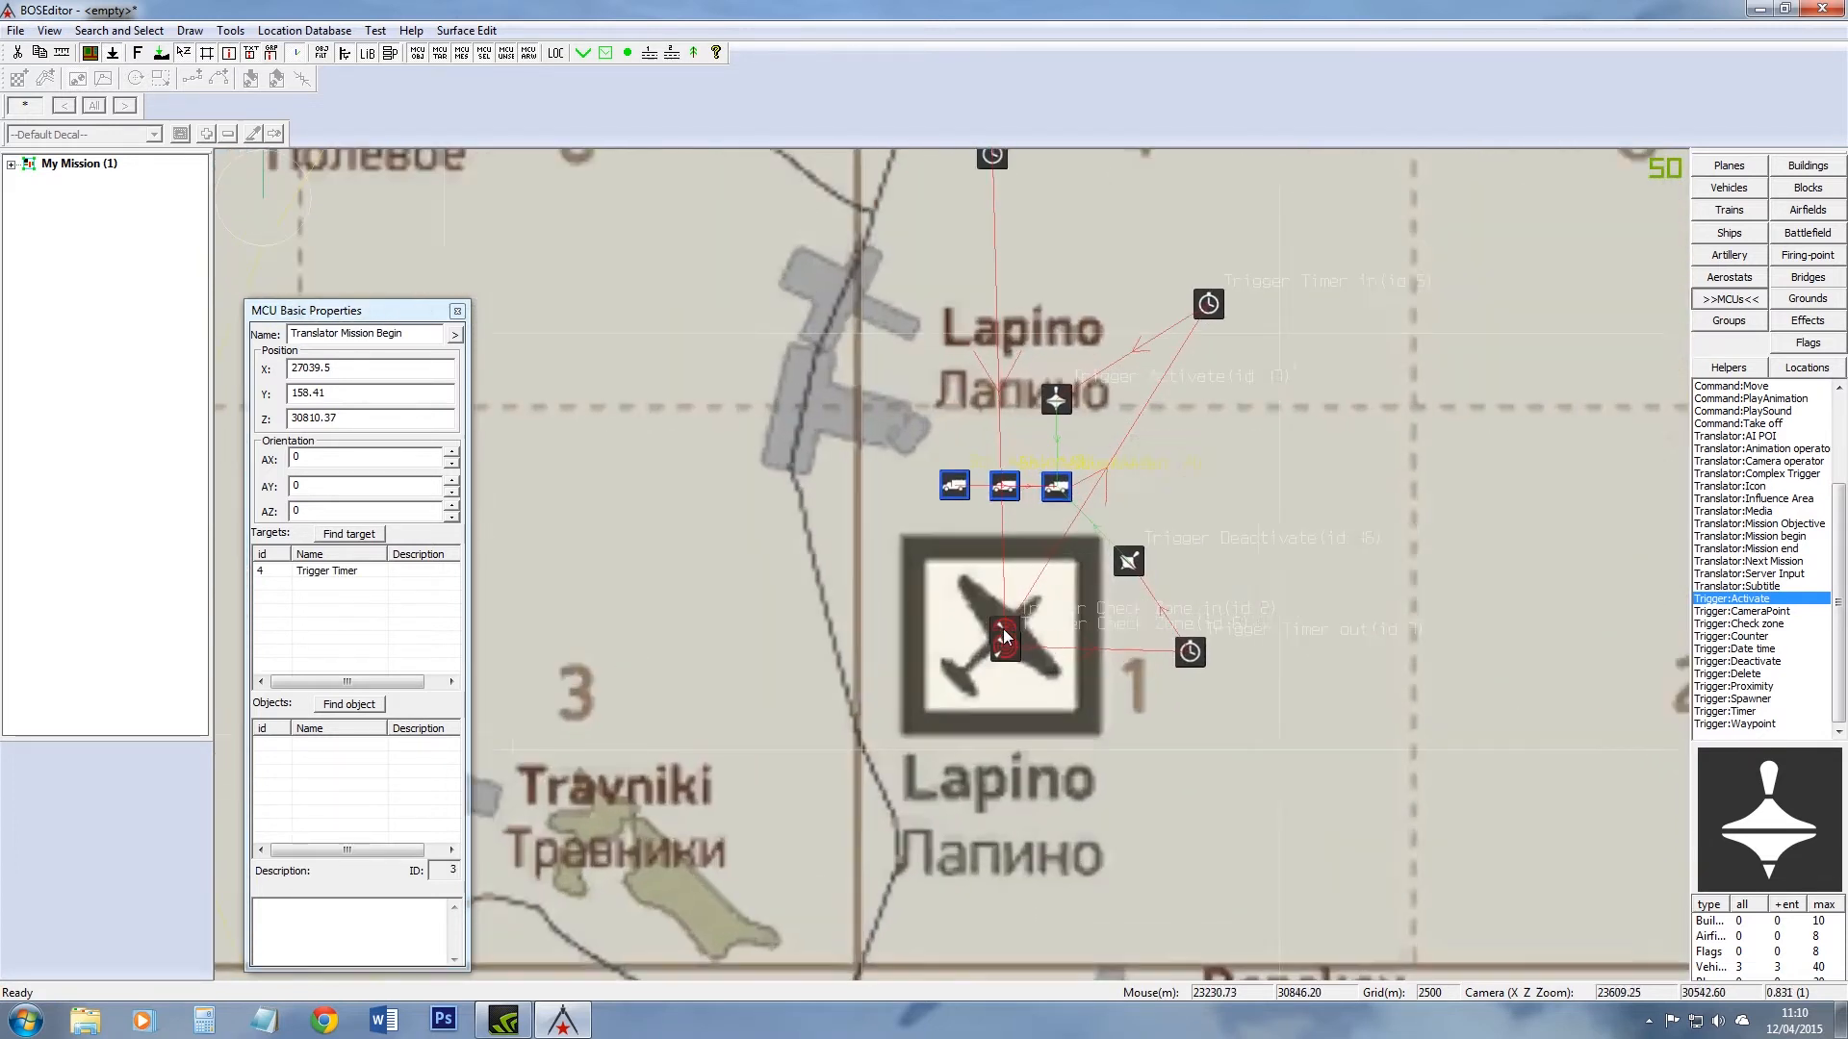
pyautogui.scroll(-8, 1005, 520)
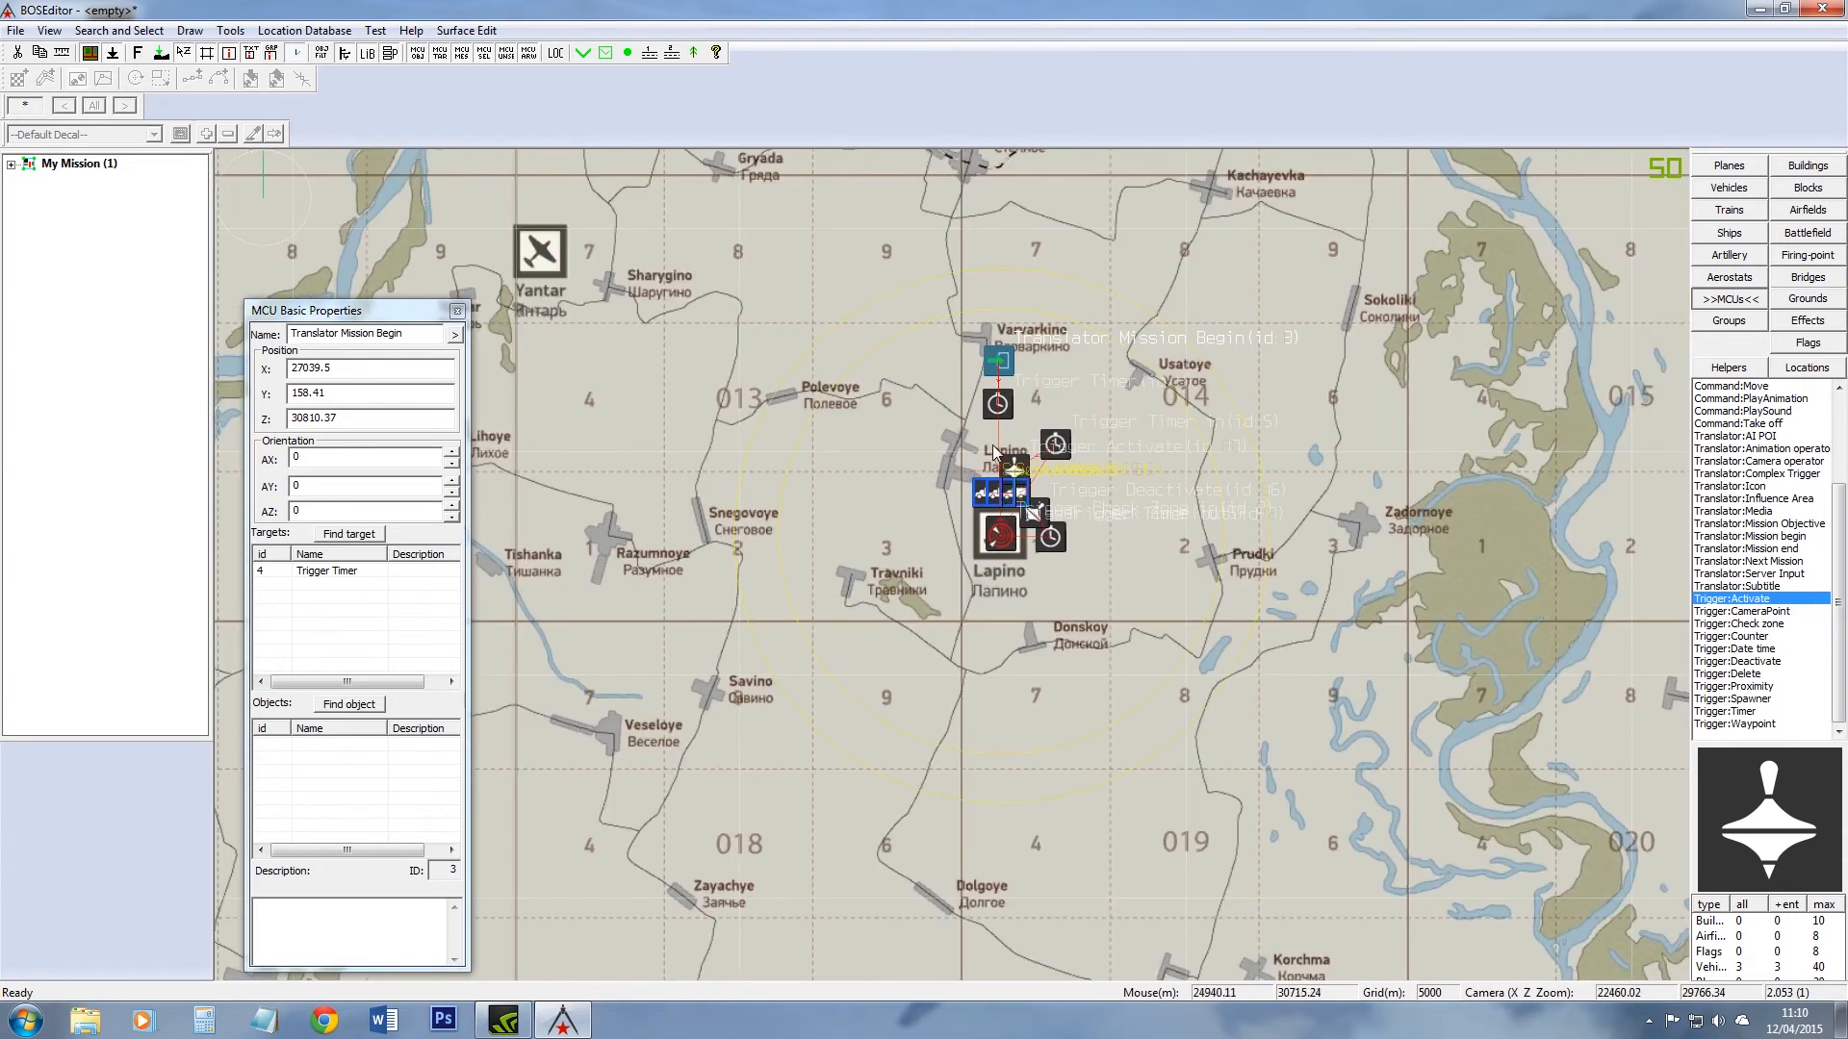
pyautogui.click(996, 406)
pyautogui.scroll(15, 984, 562)
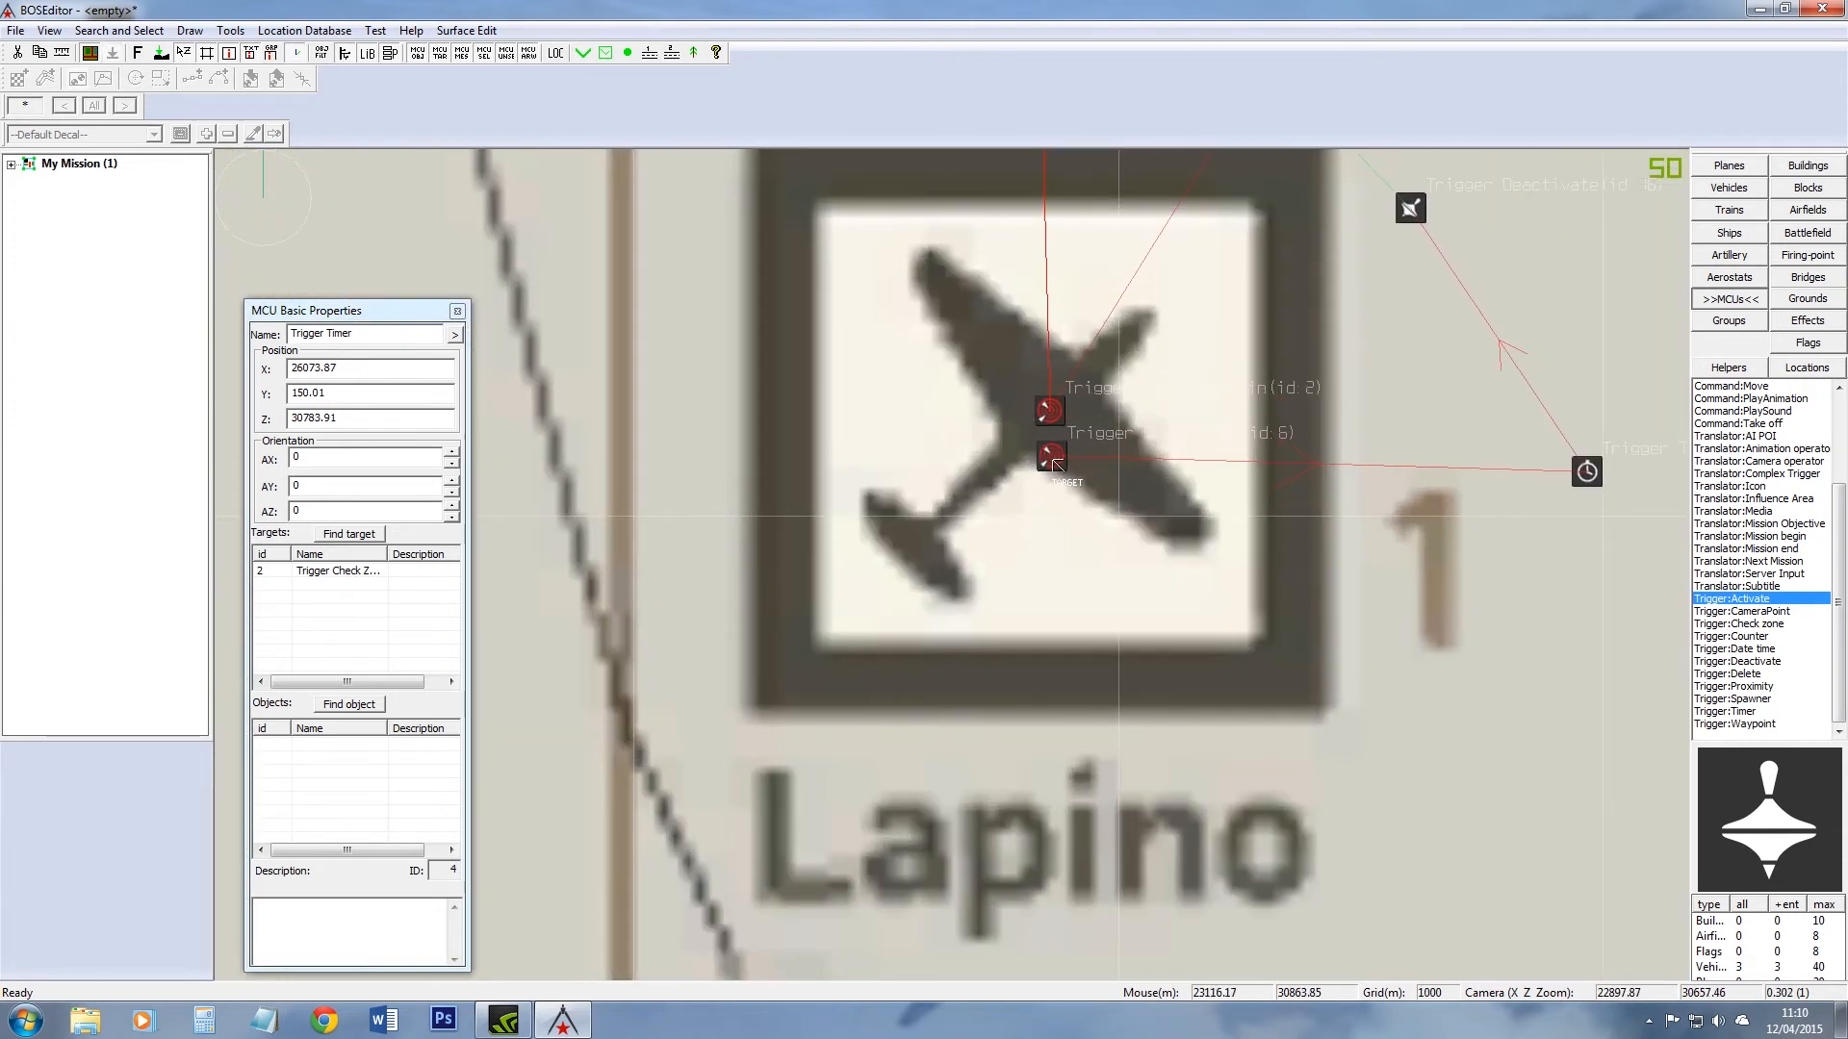
pyautogui.click(1053, 458)
pyautogui.scroll(-2, 1056, 466)
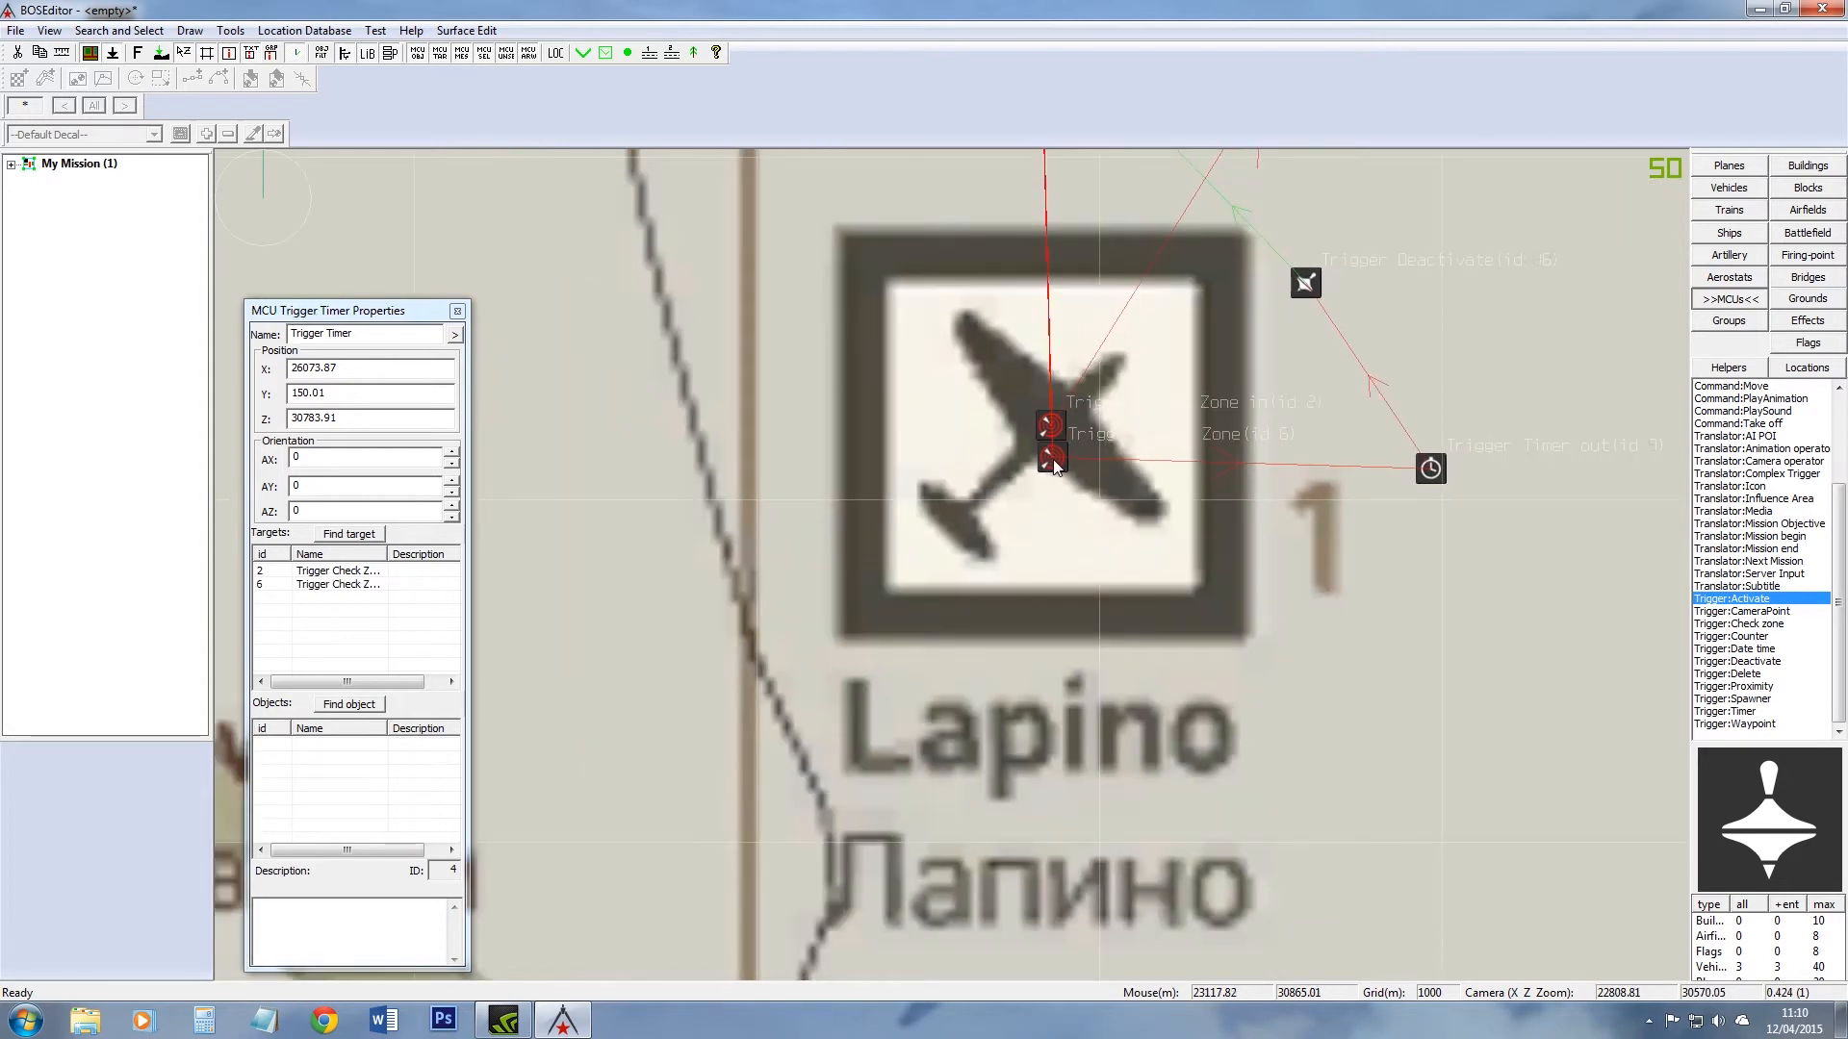
# Step: Examine the check zones, timers and trigger links around Lapino, along with the easternmost and middle Sov AAA guns
pyautogui.scroll(-1, 1055, 465)
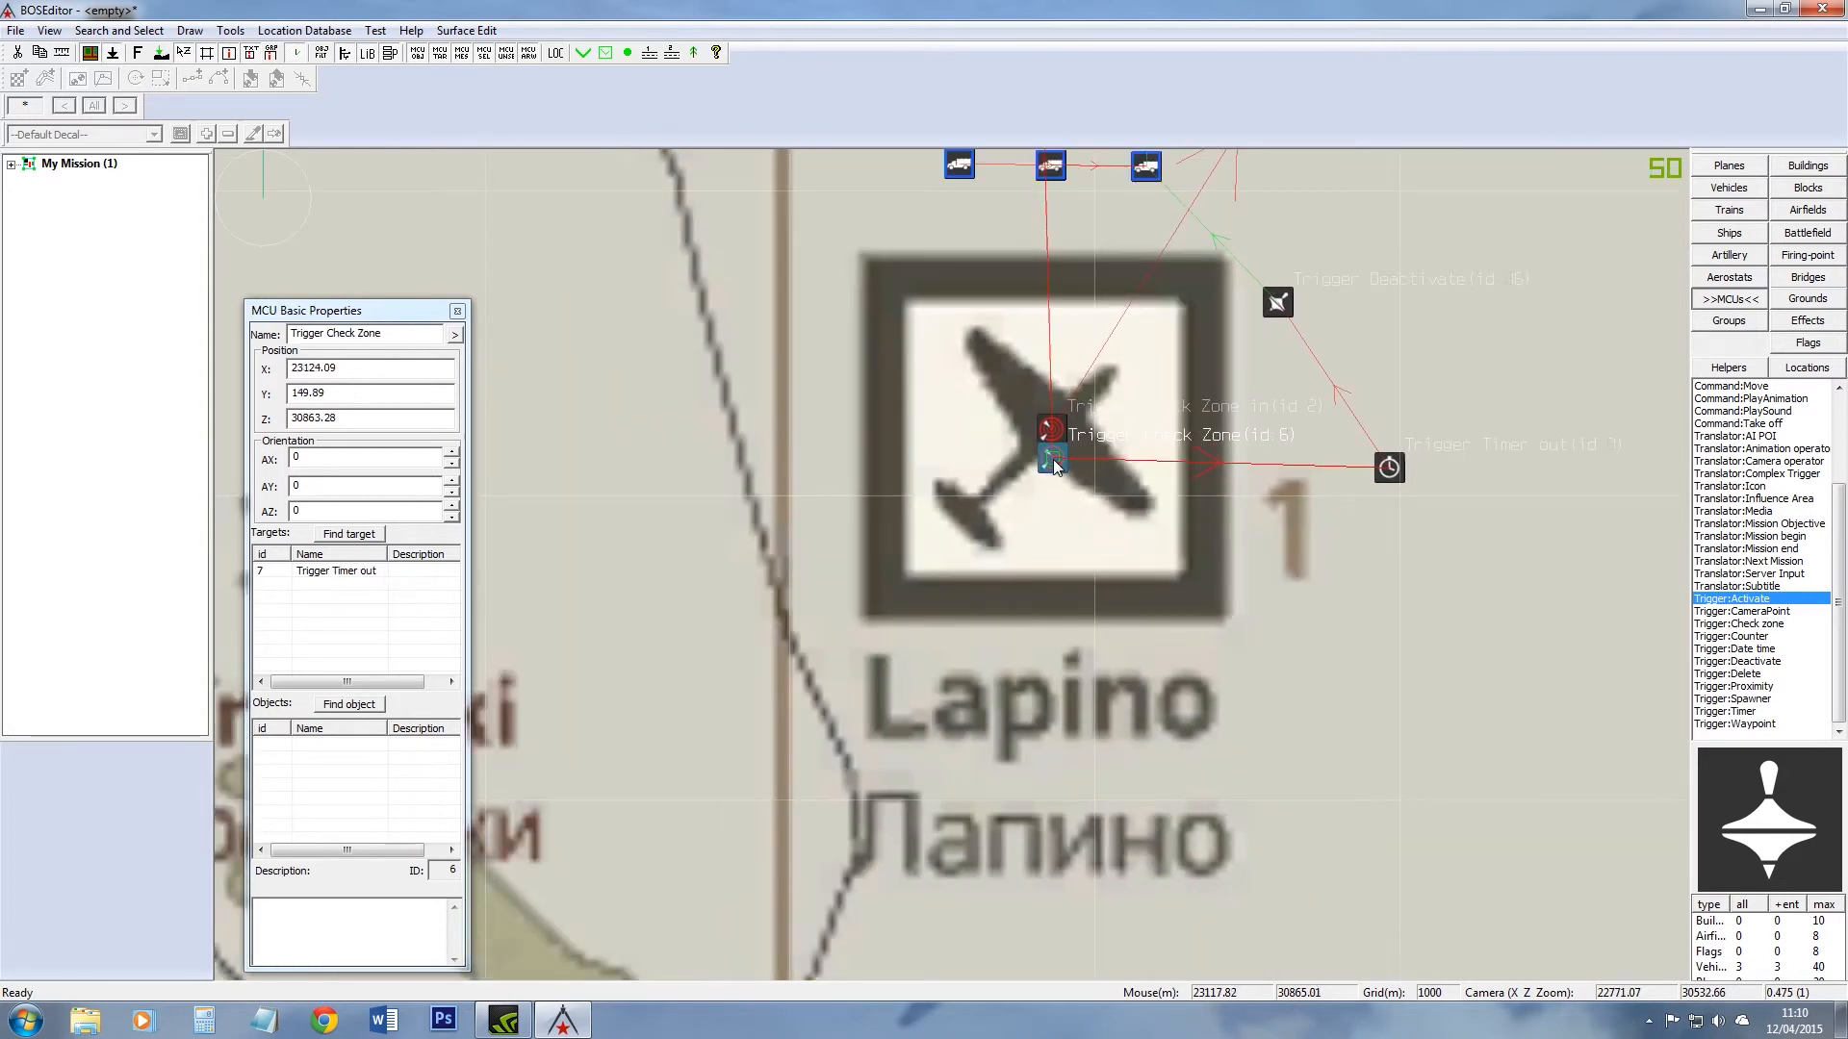
pyautogui.moveTo(1115, 408); pyautogui.dragTo(980, 619, button='right')
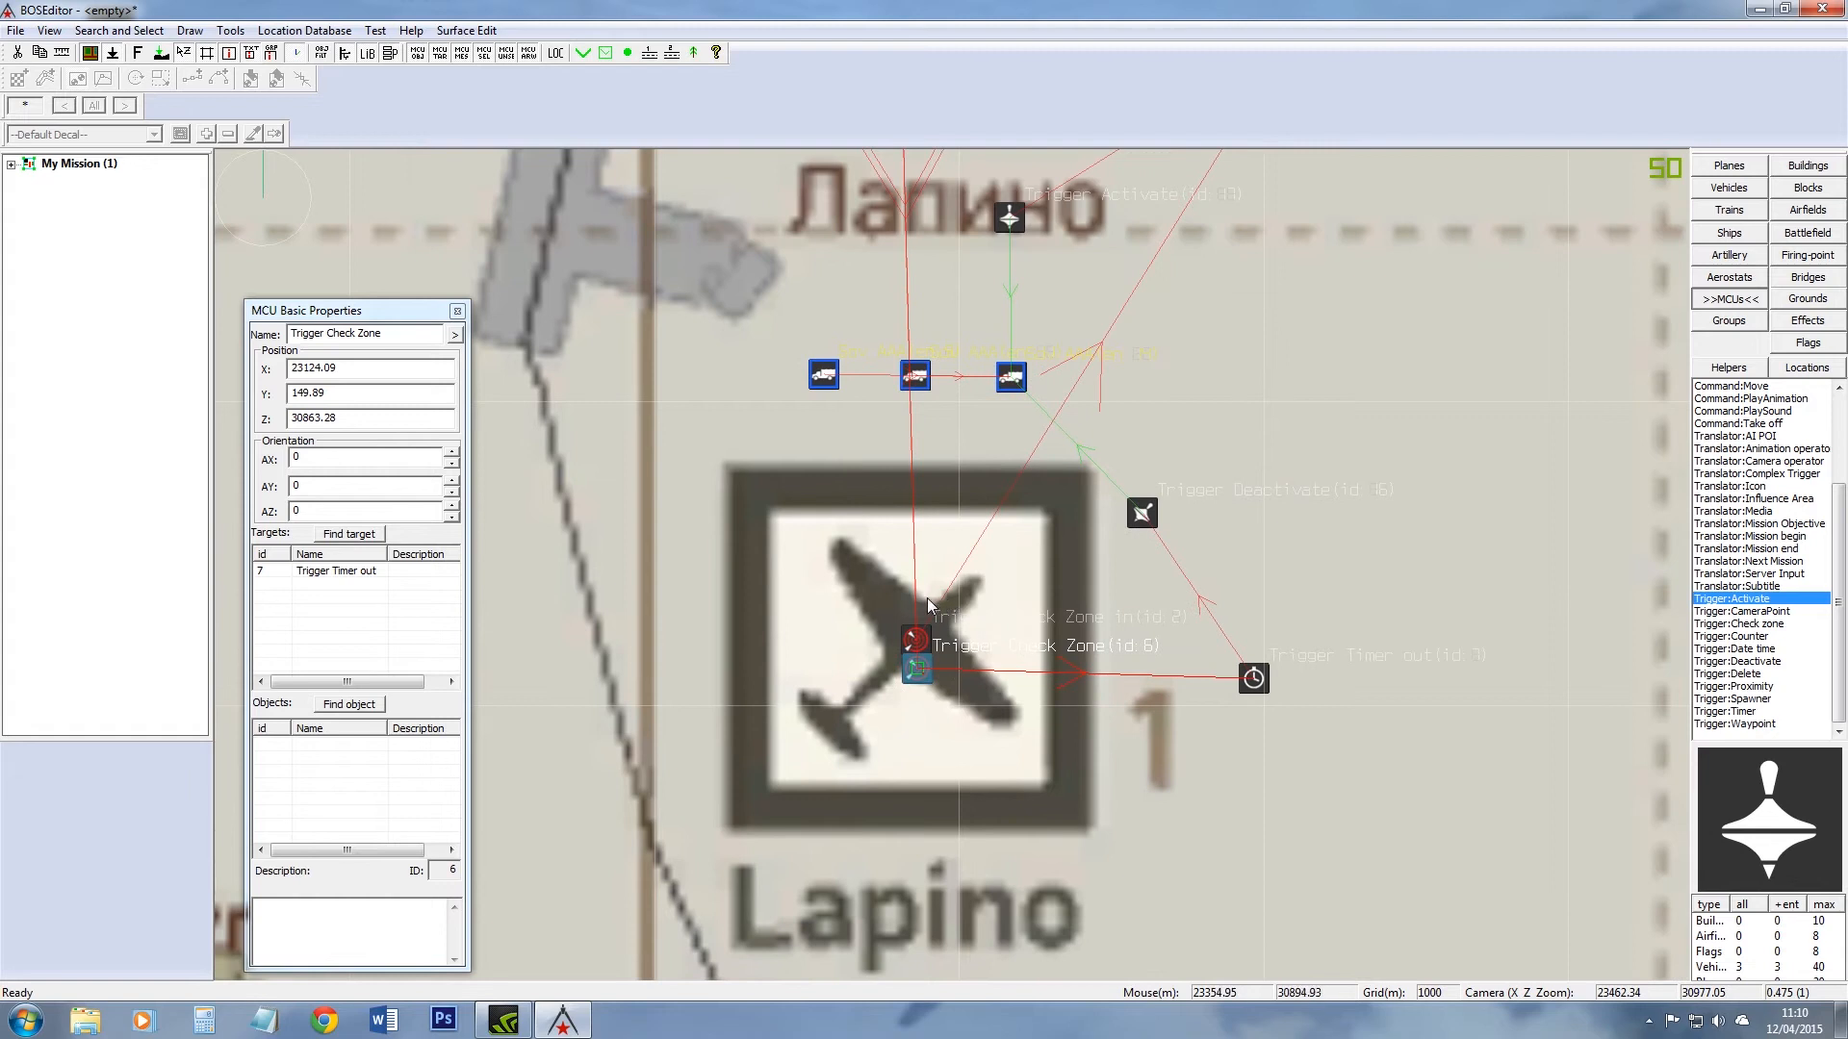
pyautogui.scroll(-3, 927, 598)
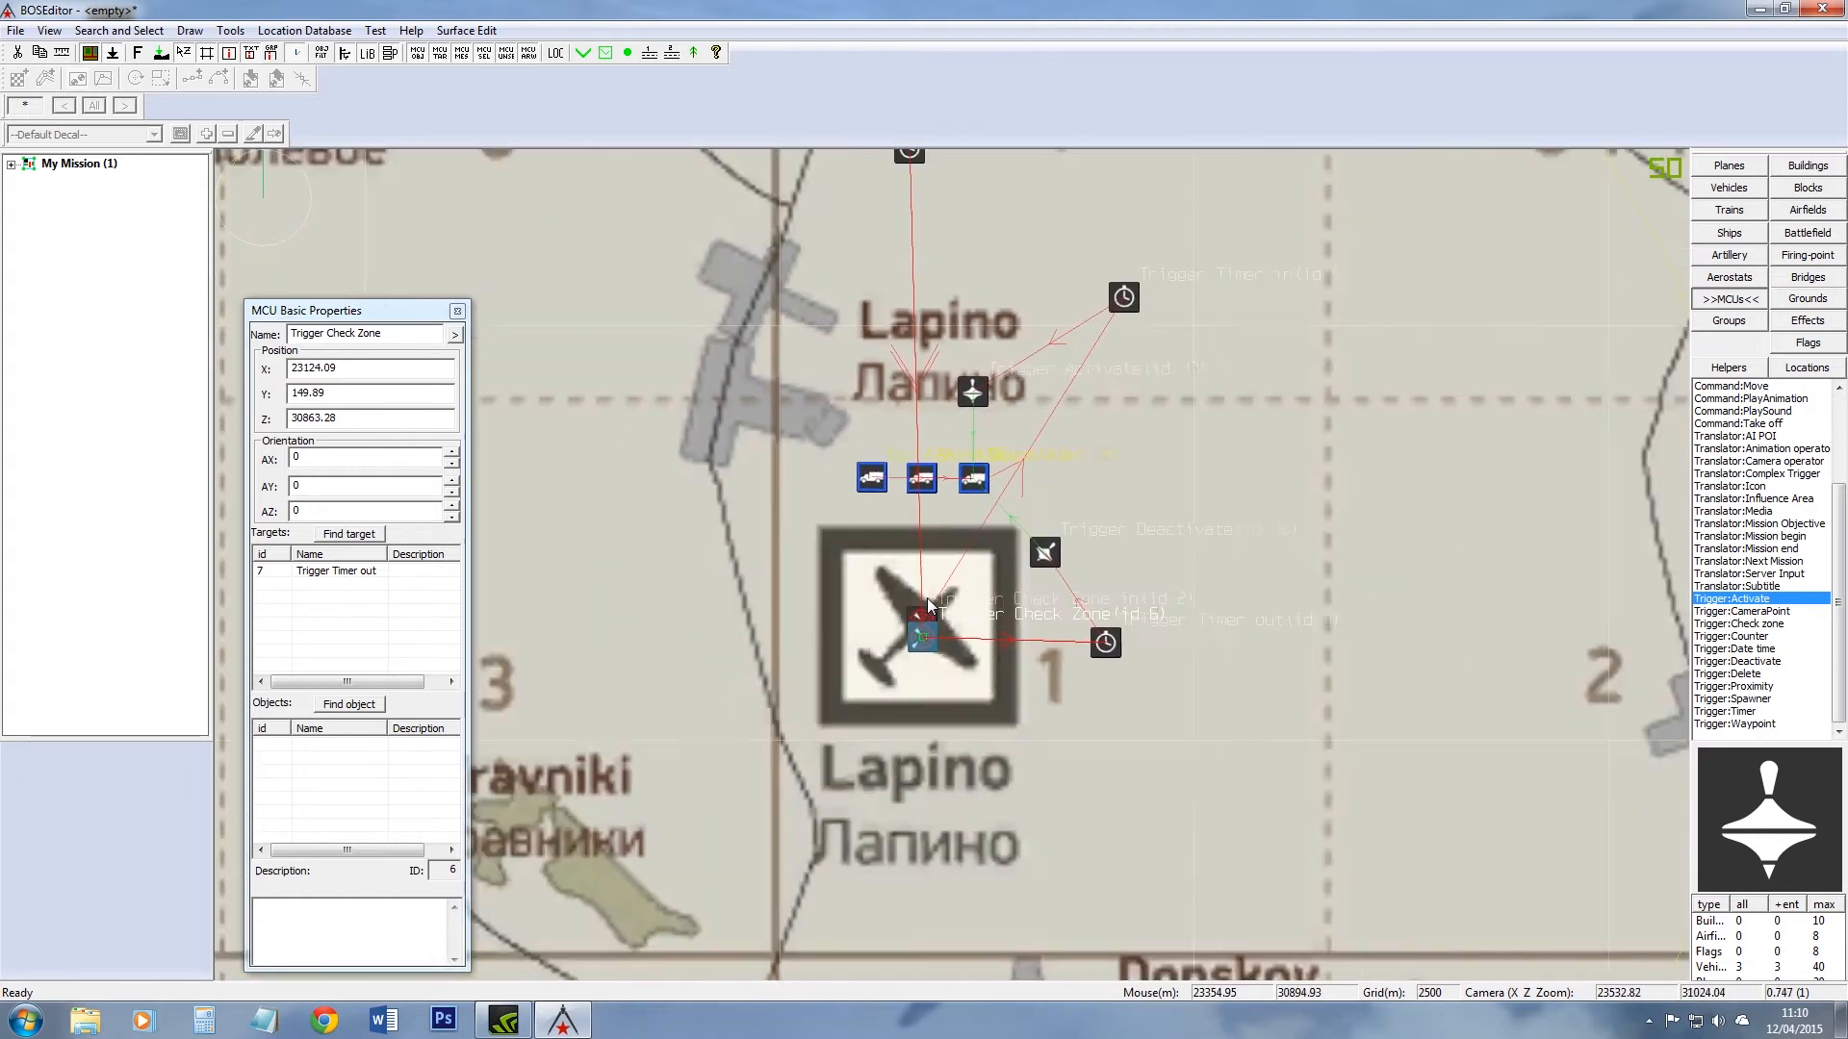
pyautogui.scroll(-1, 927, 603)
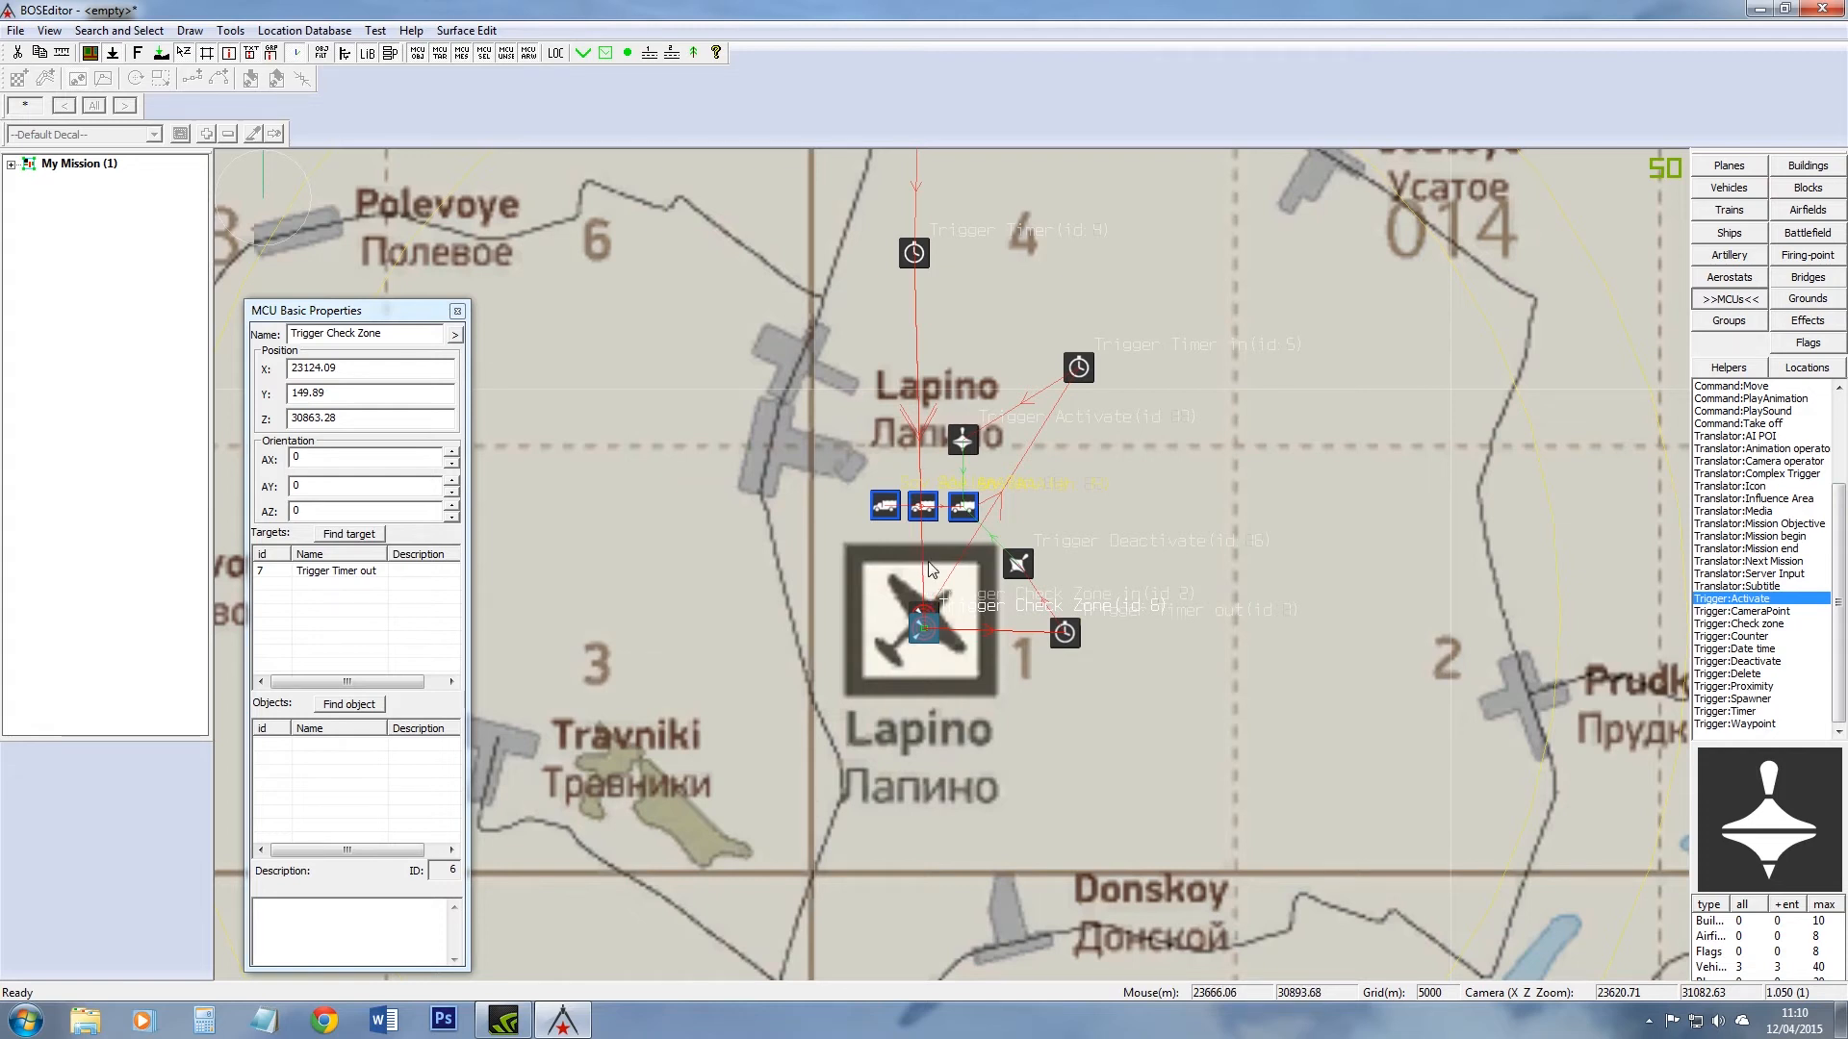
pyautogui.scroll(-2, 679, 342)
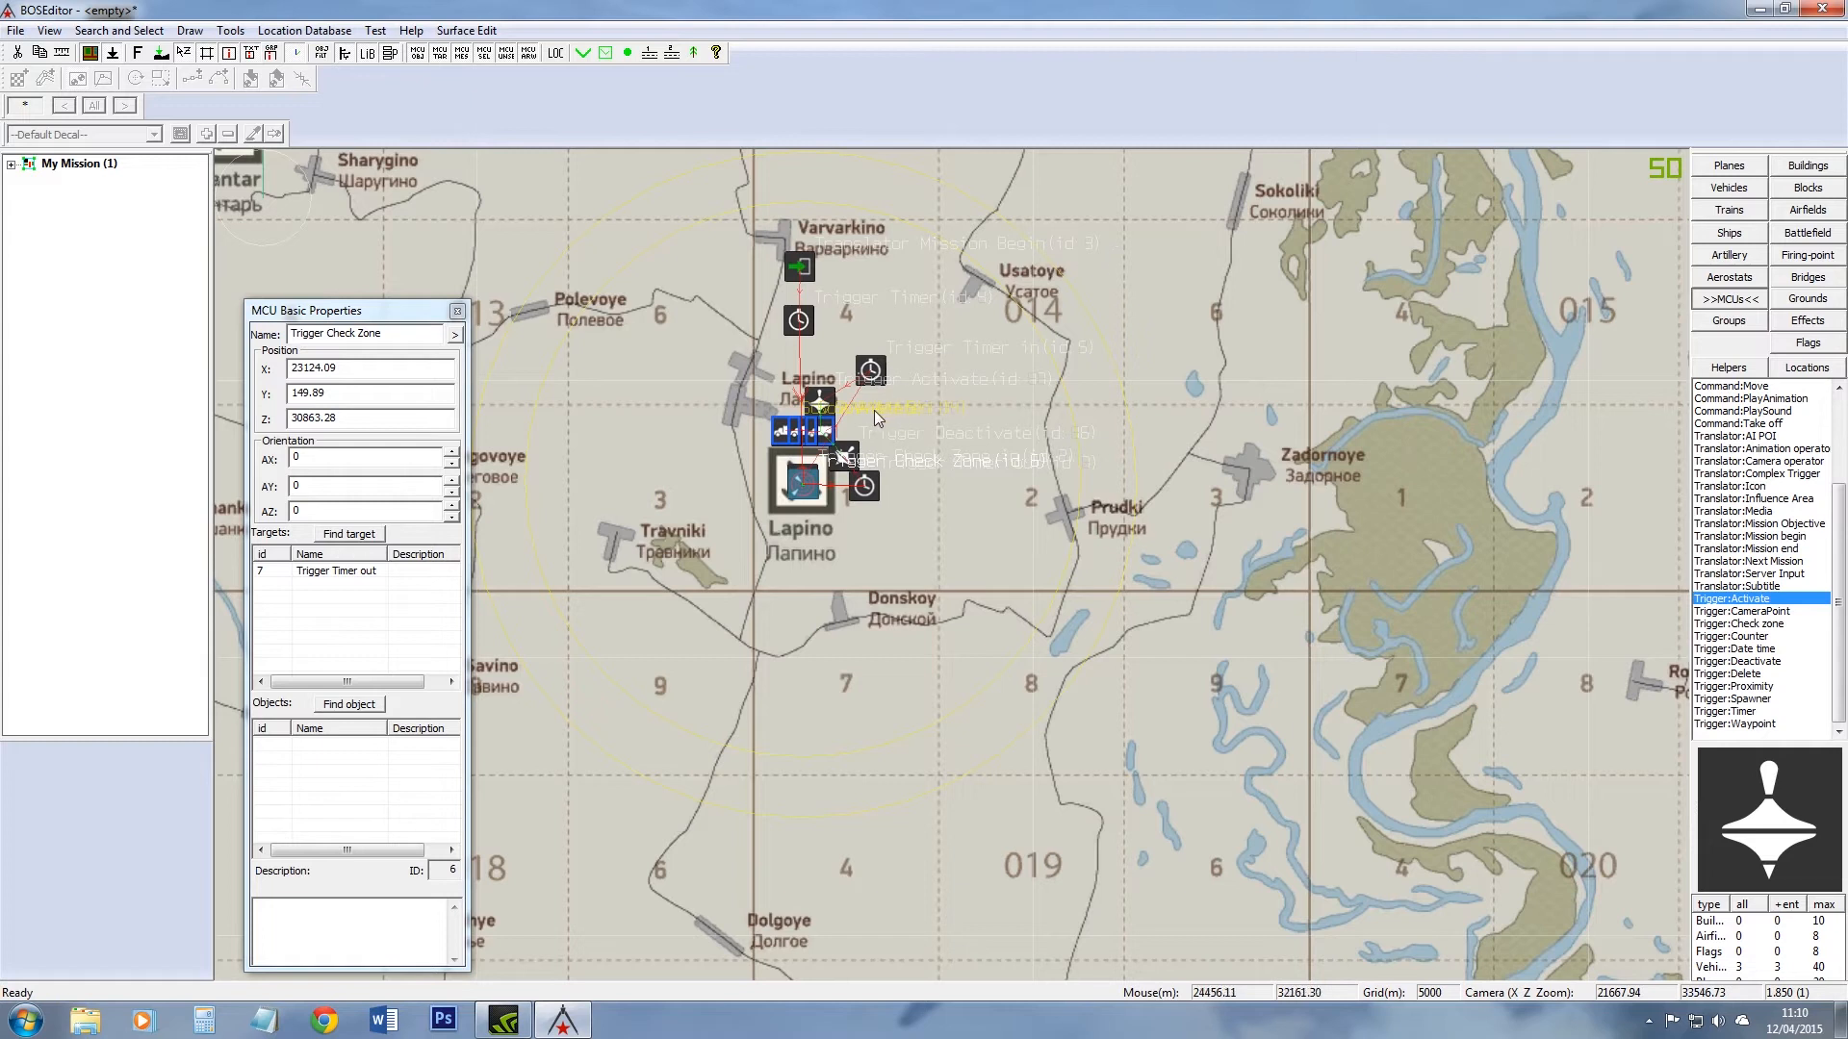
pyautogui.scroll(2, 807, 406)
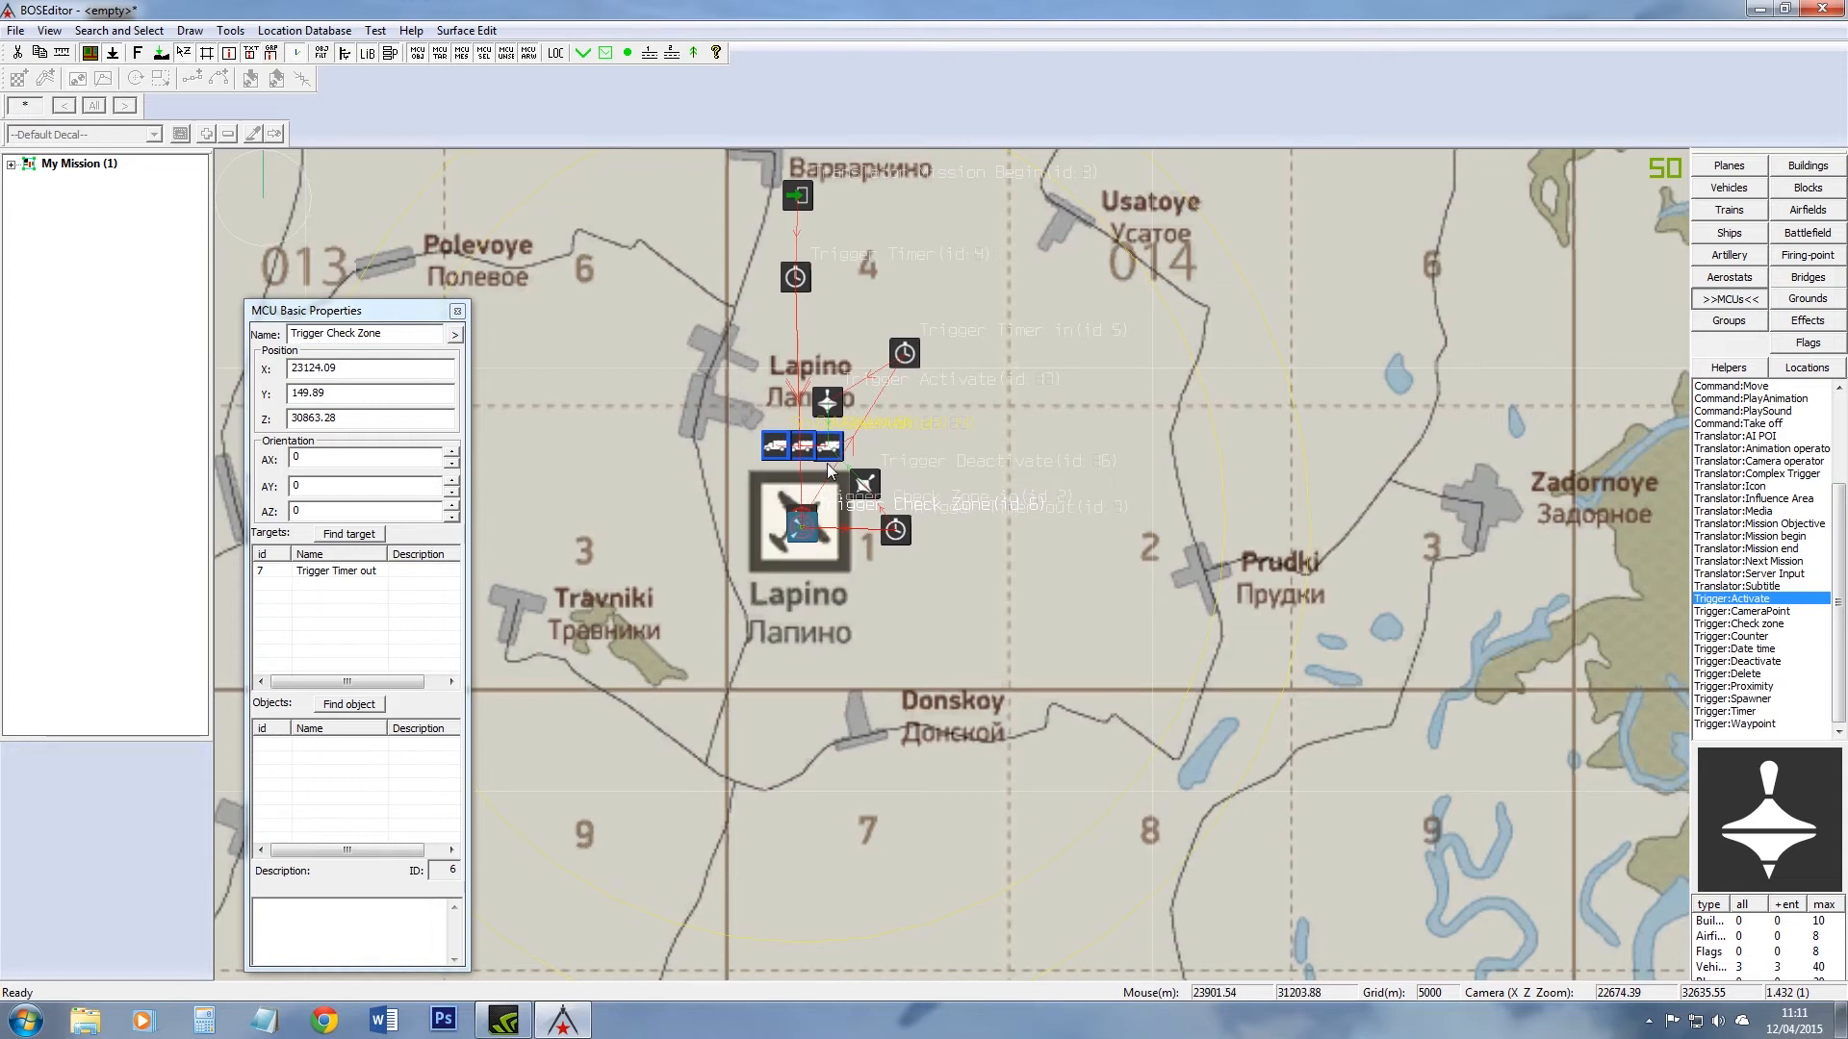
pyautogui.scroll(-2, 911, 508)
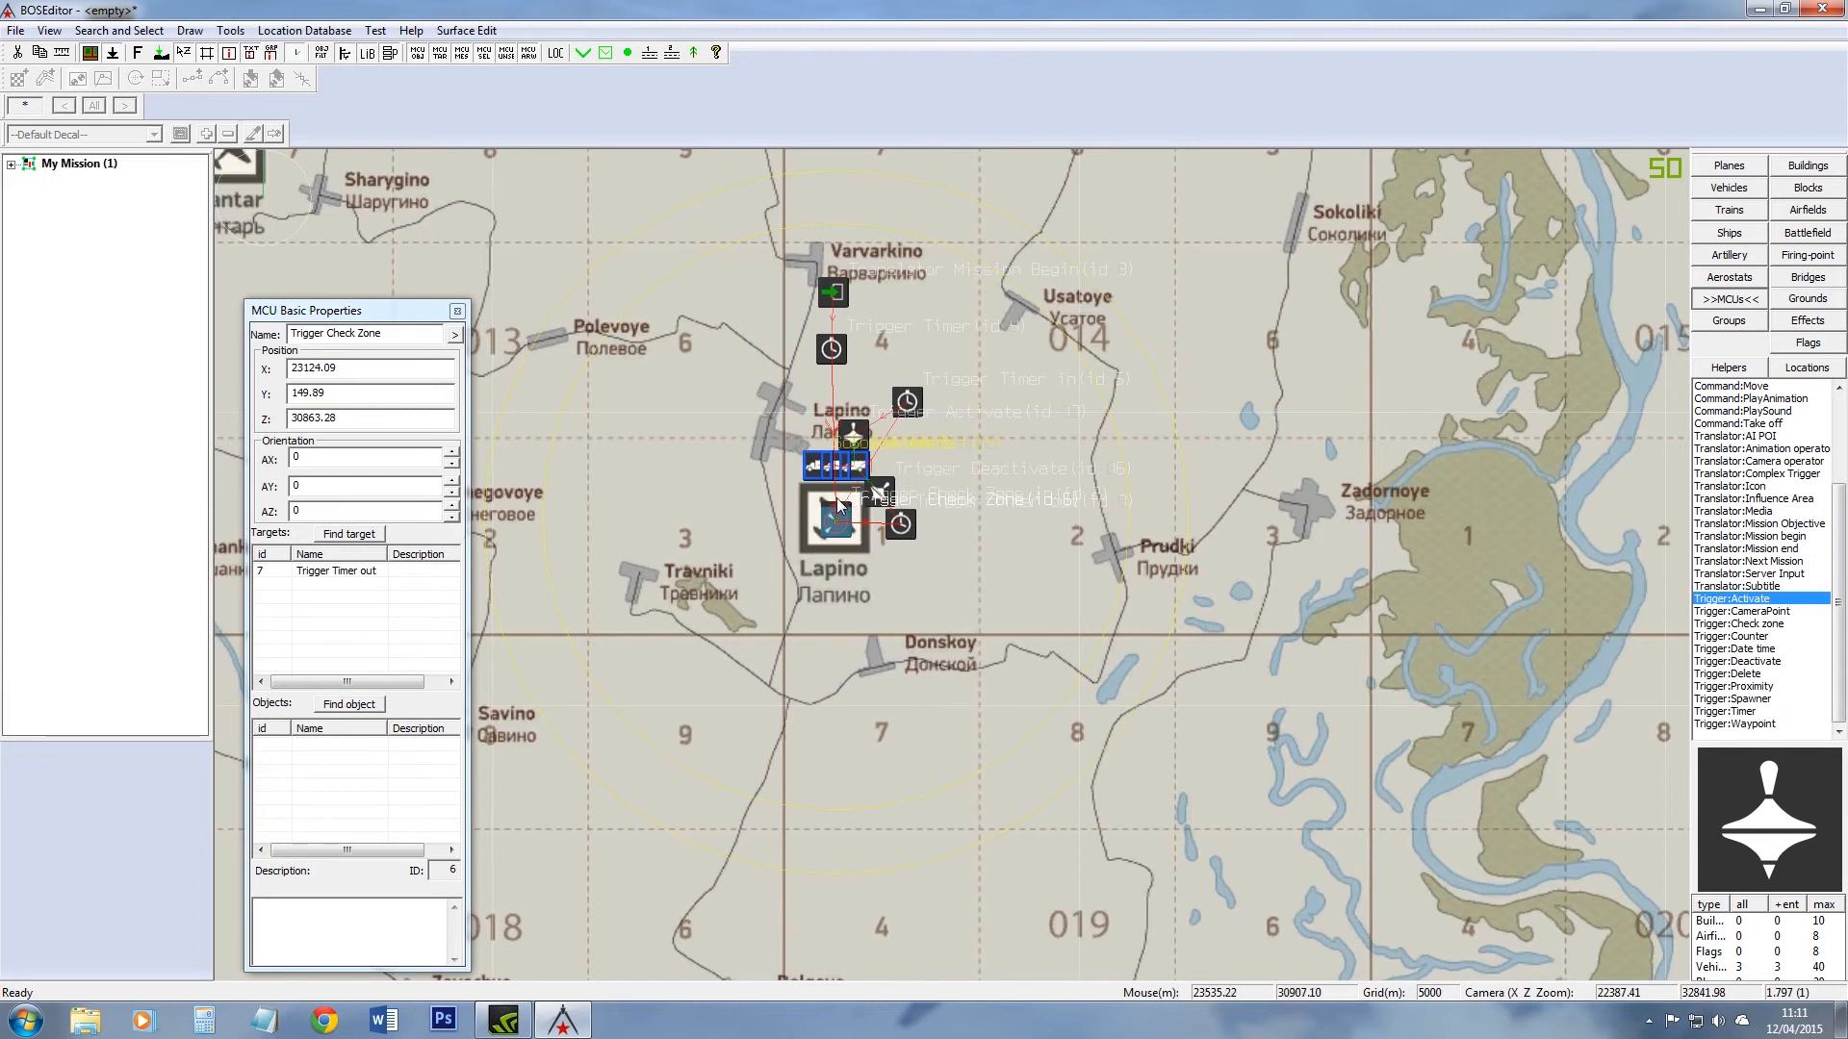
pyautogui.scroll(-1, 860, 507)
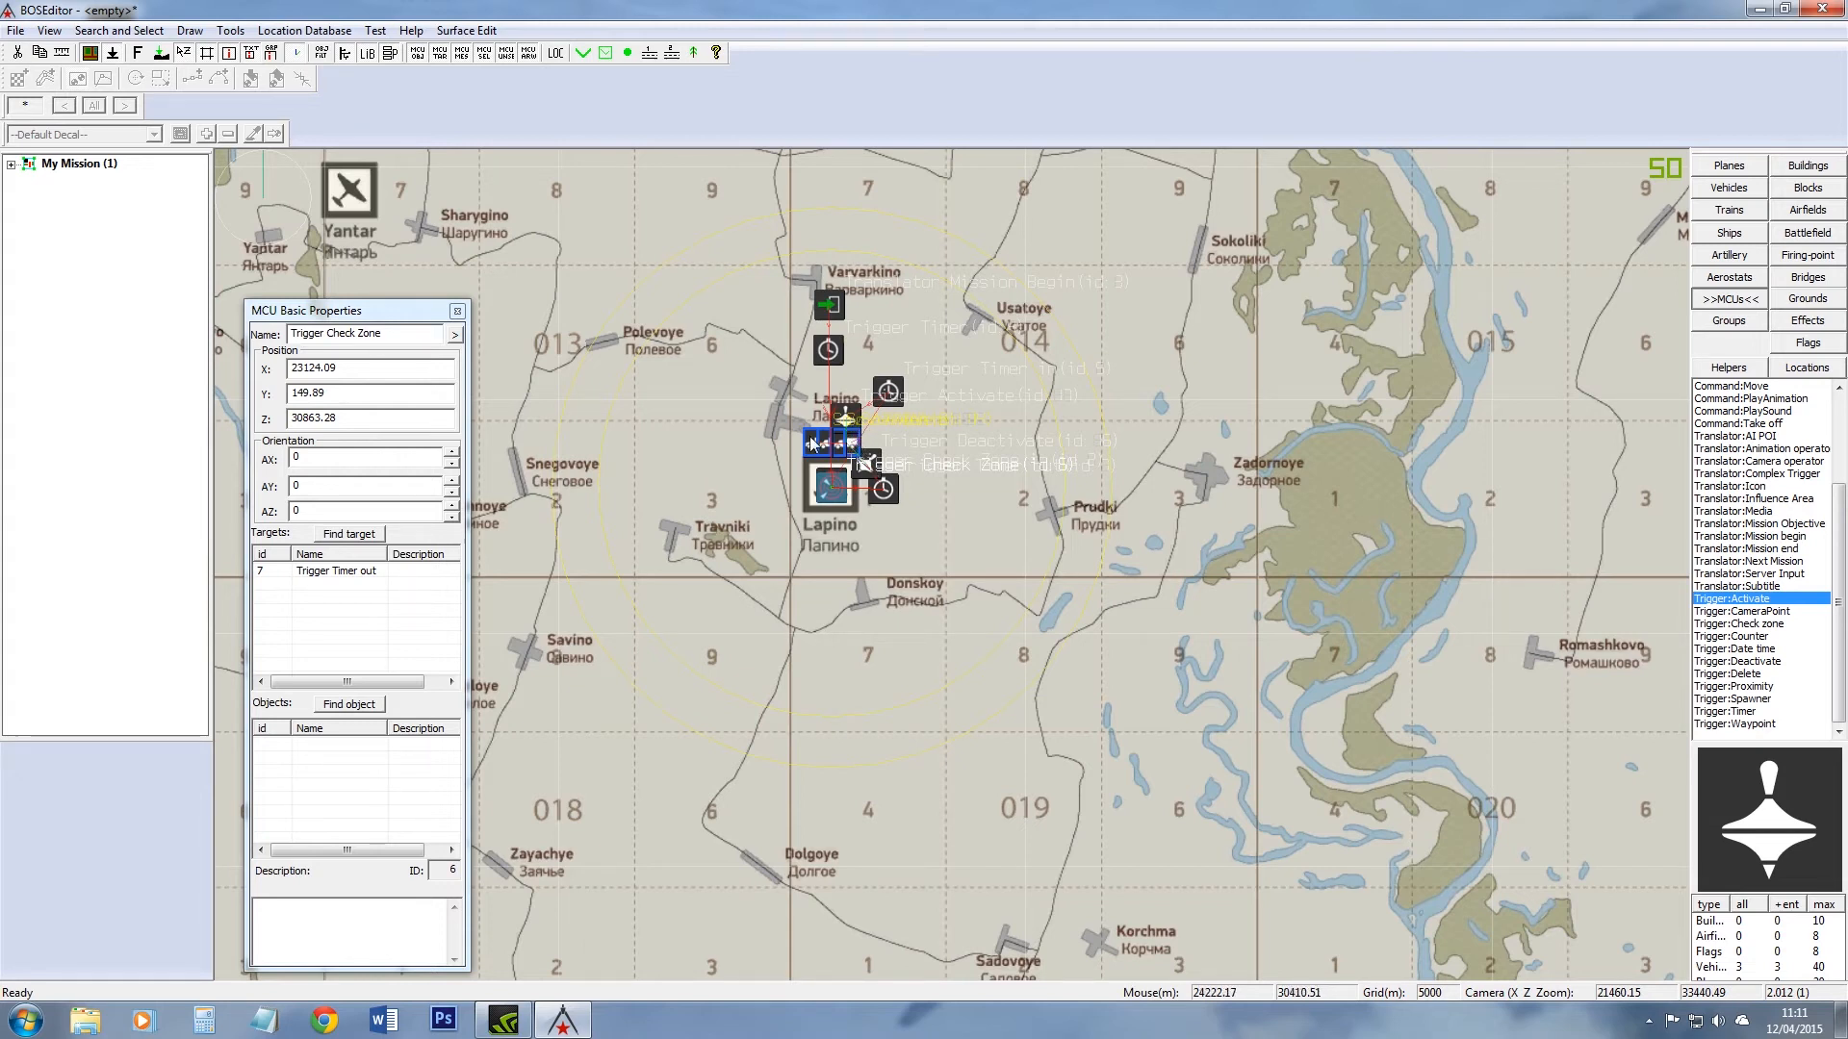
pyautogui.scroll(1, 816, 443)
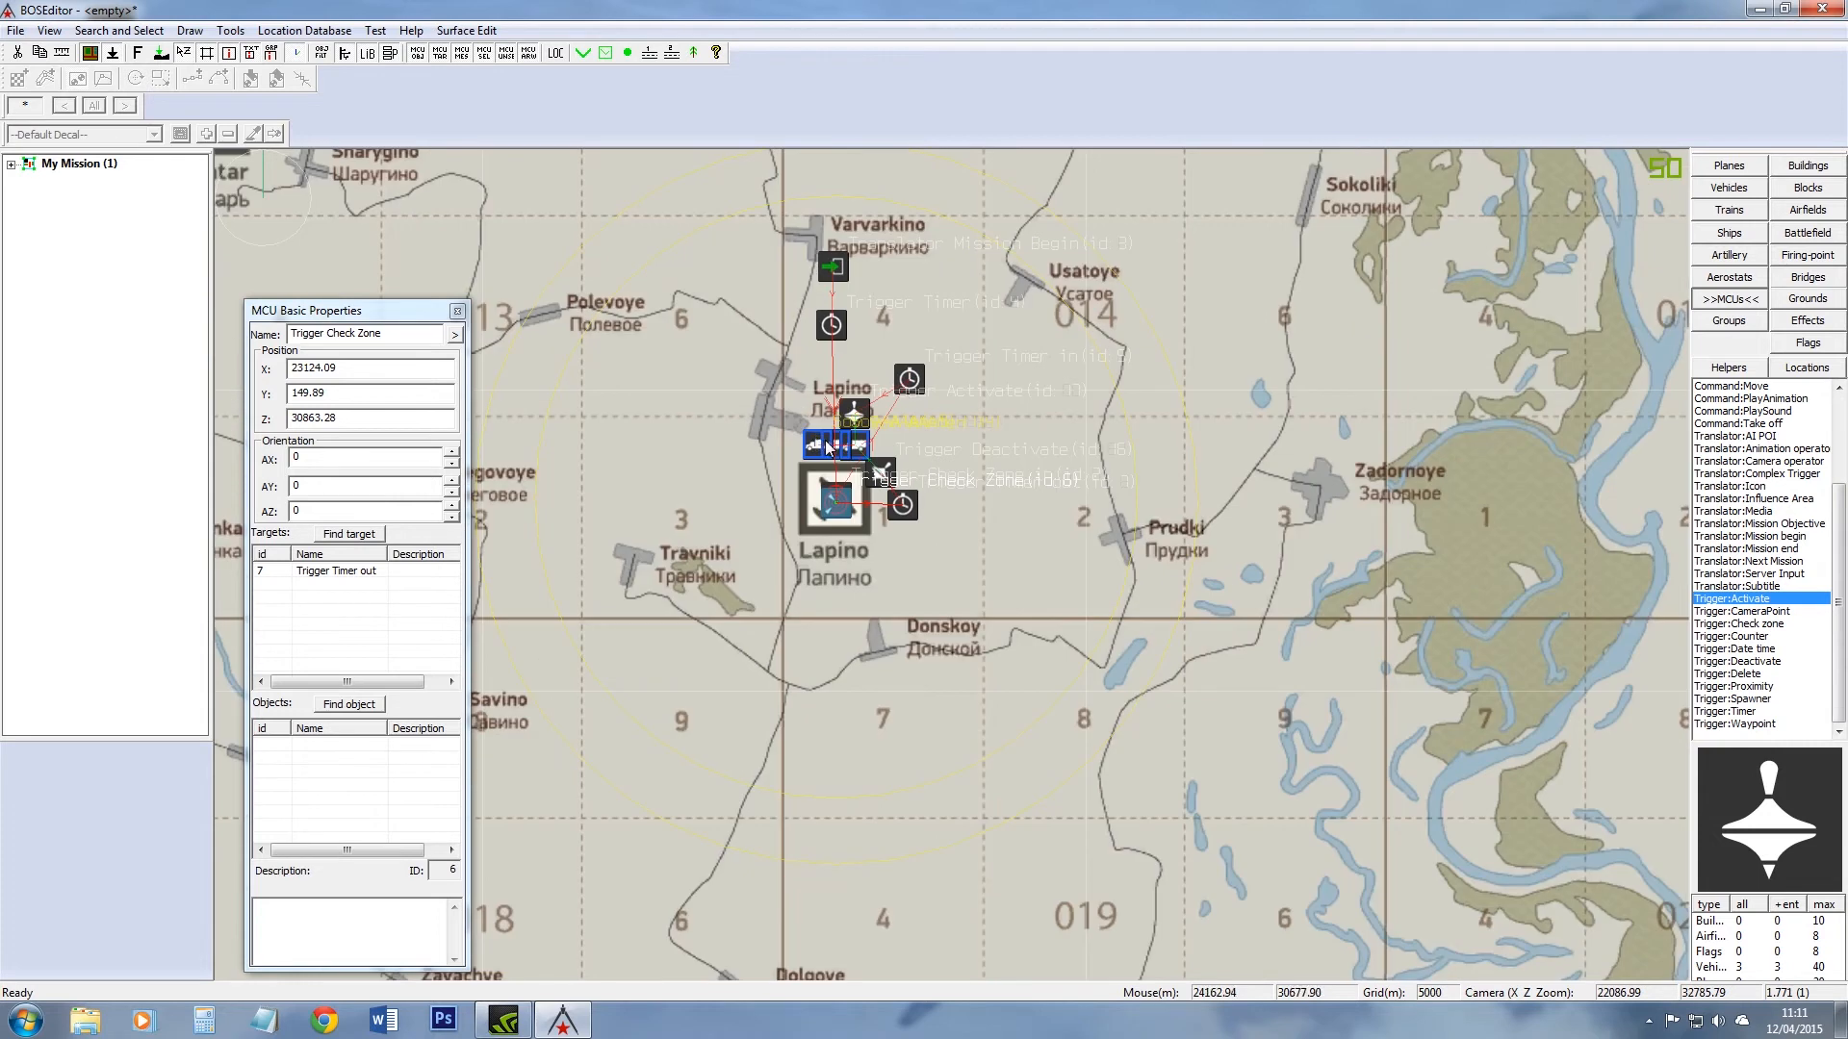
pyautogui.scroll(-1, 834, 444)
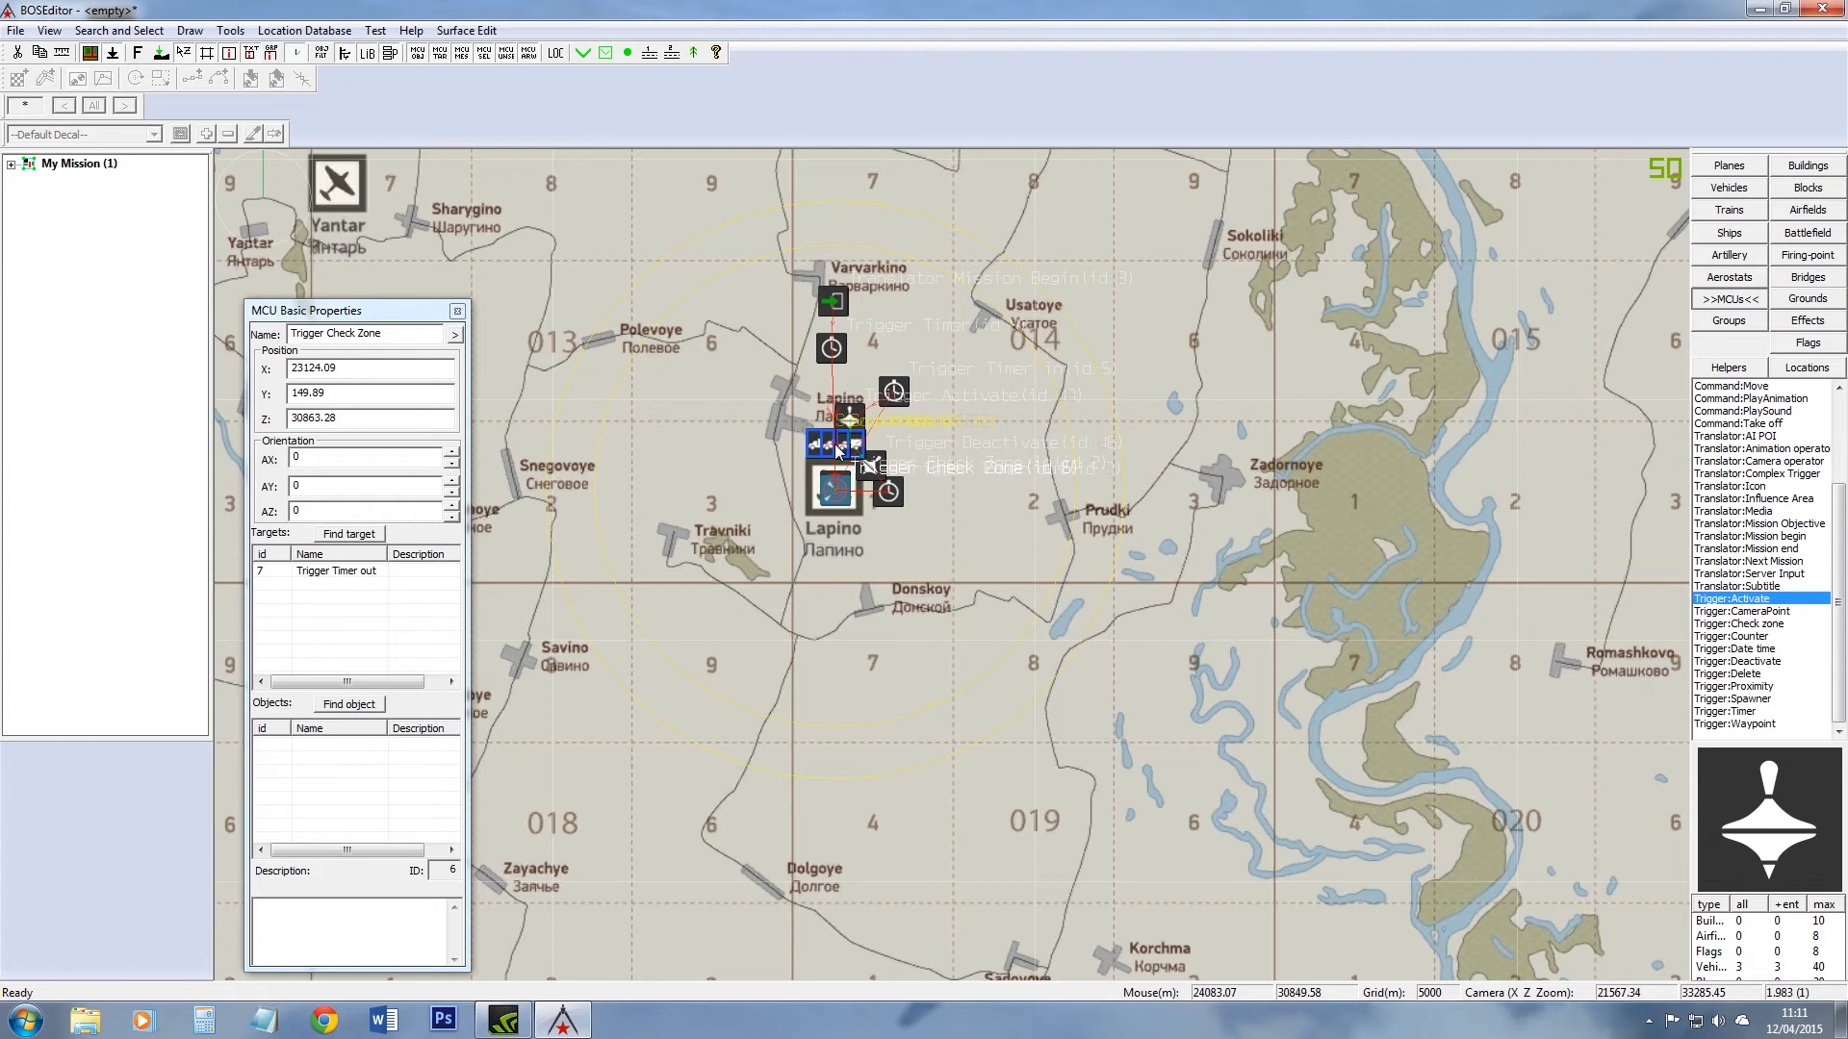
pyautogui.scroll(3, 837, 448)
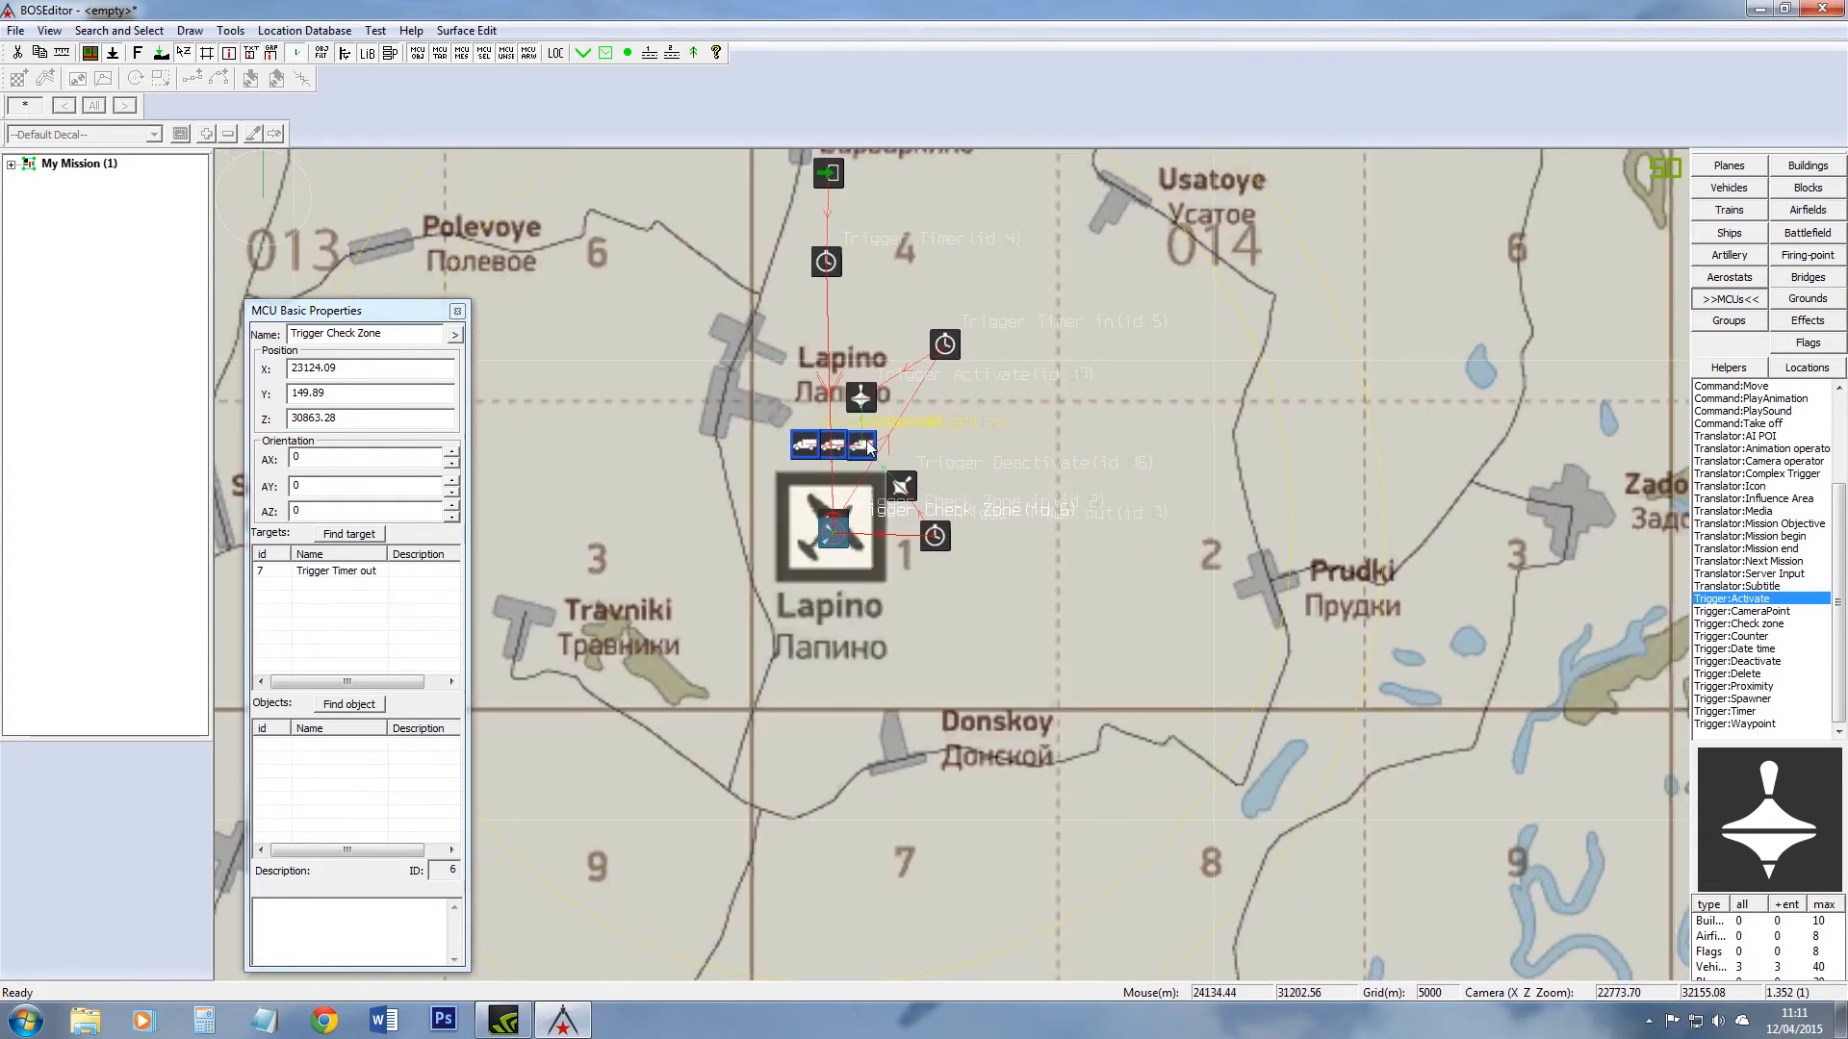
pyautogui.scroll(2, 869, 447)
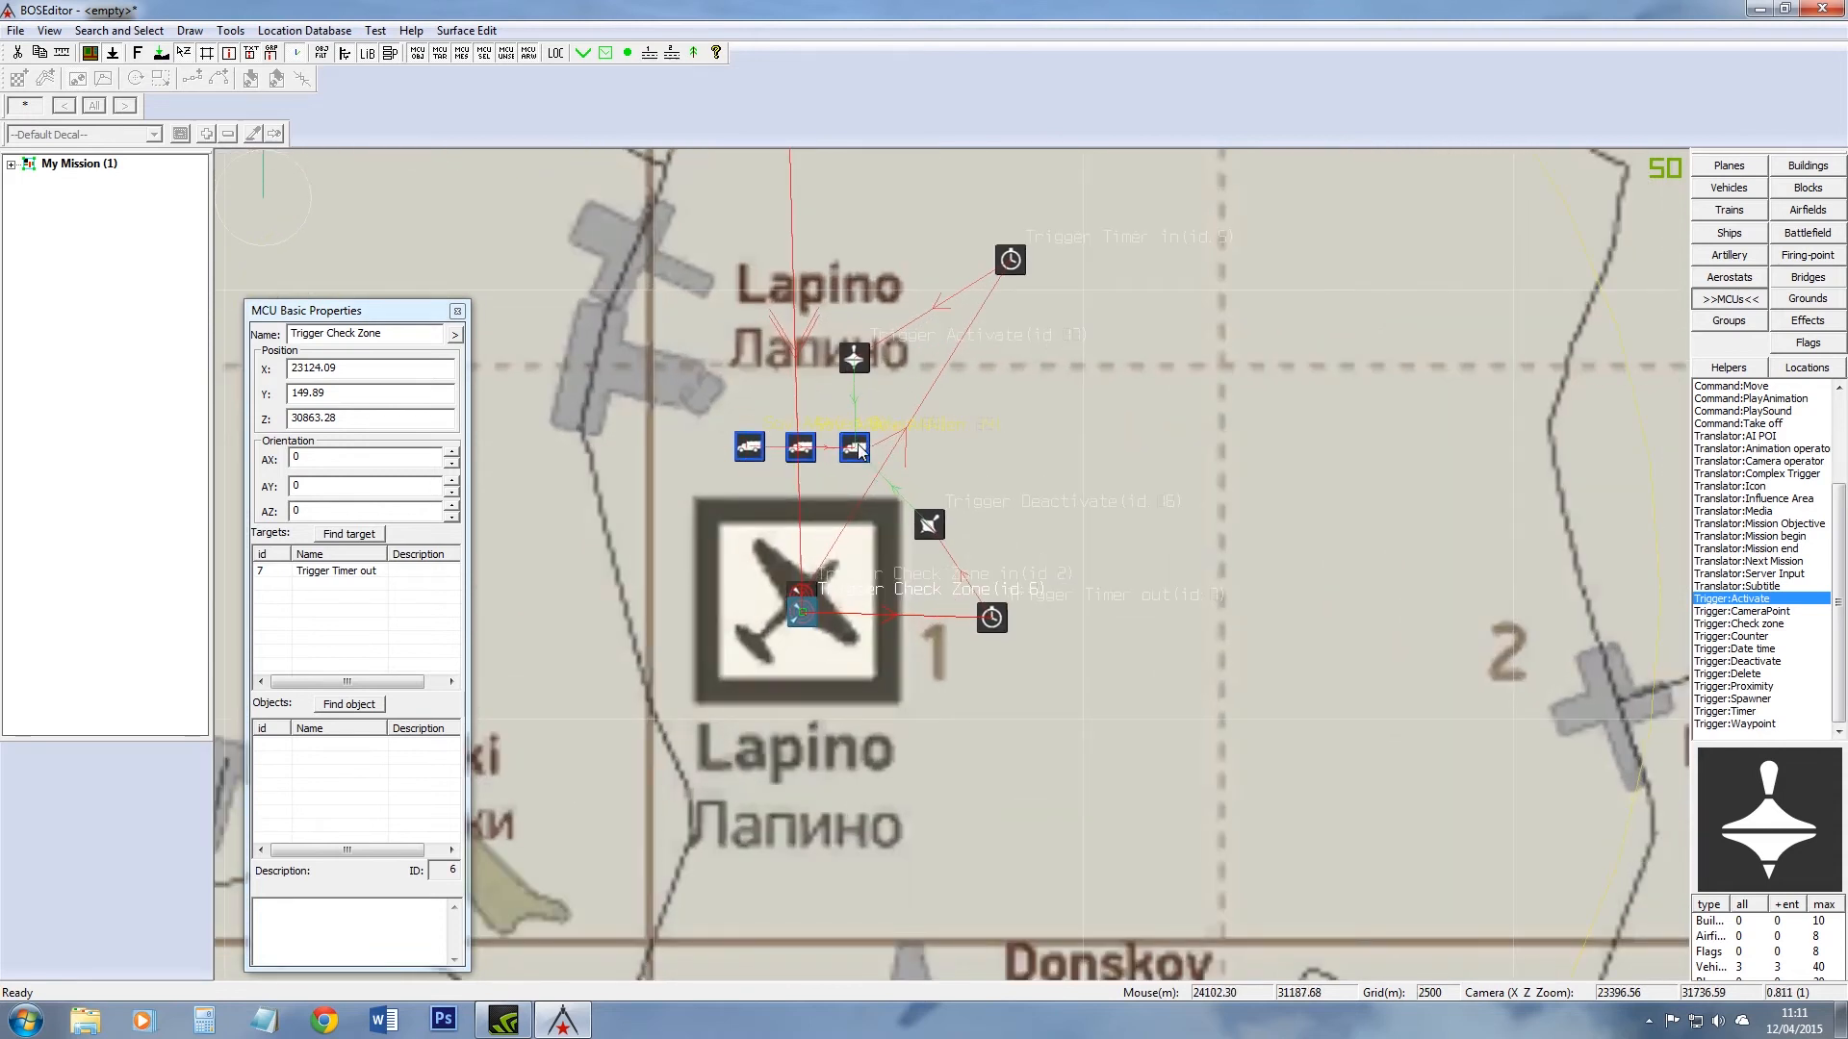
pyautogui.click(855, 448)
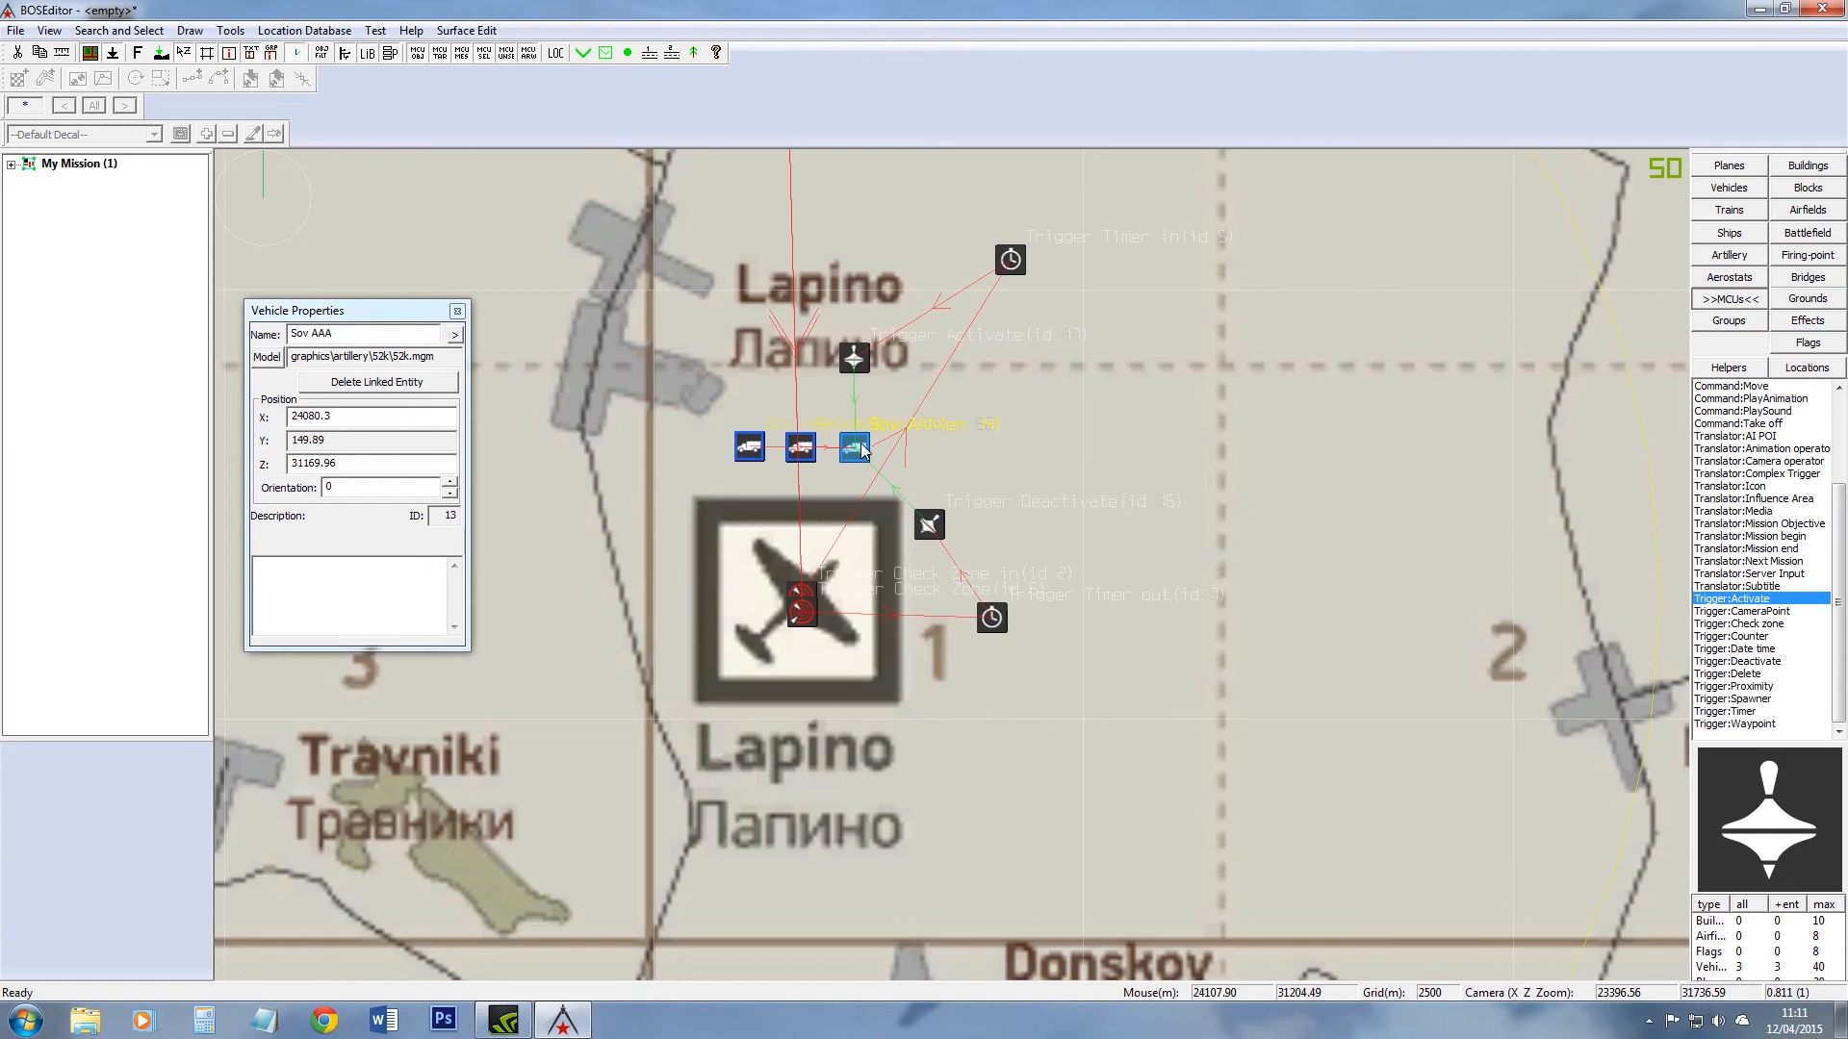
pyautogui.click(804, 448)
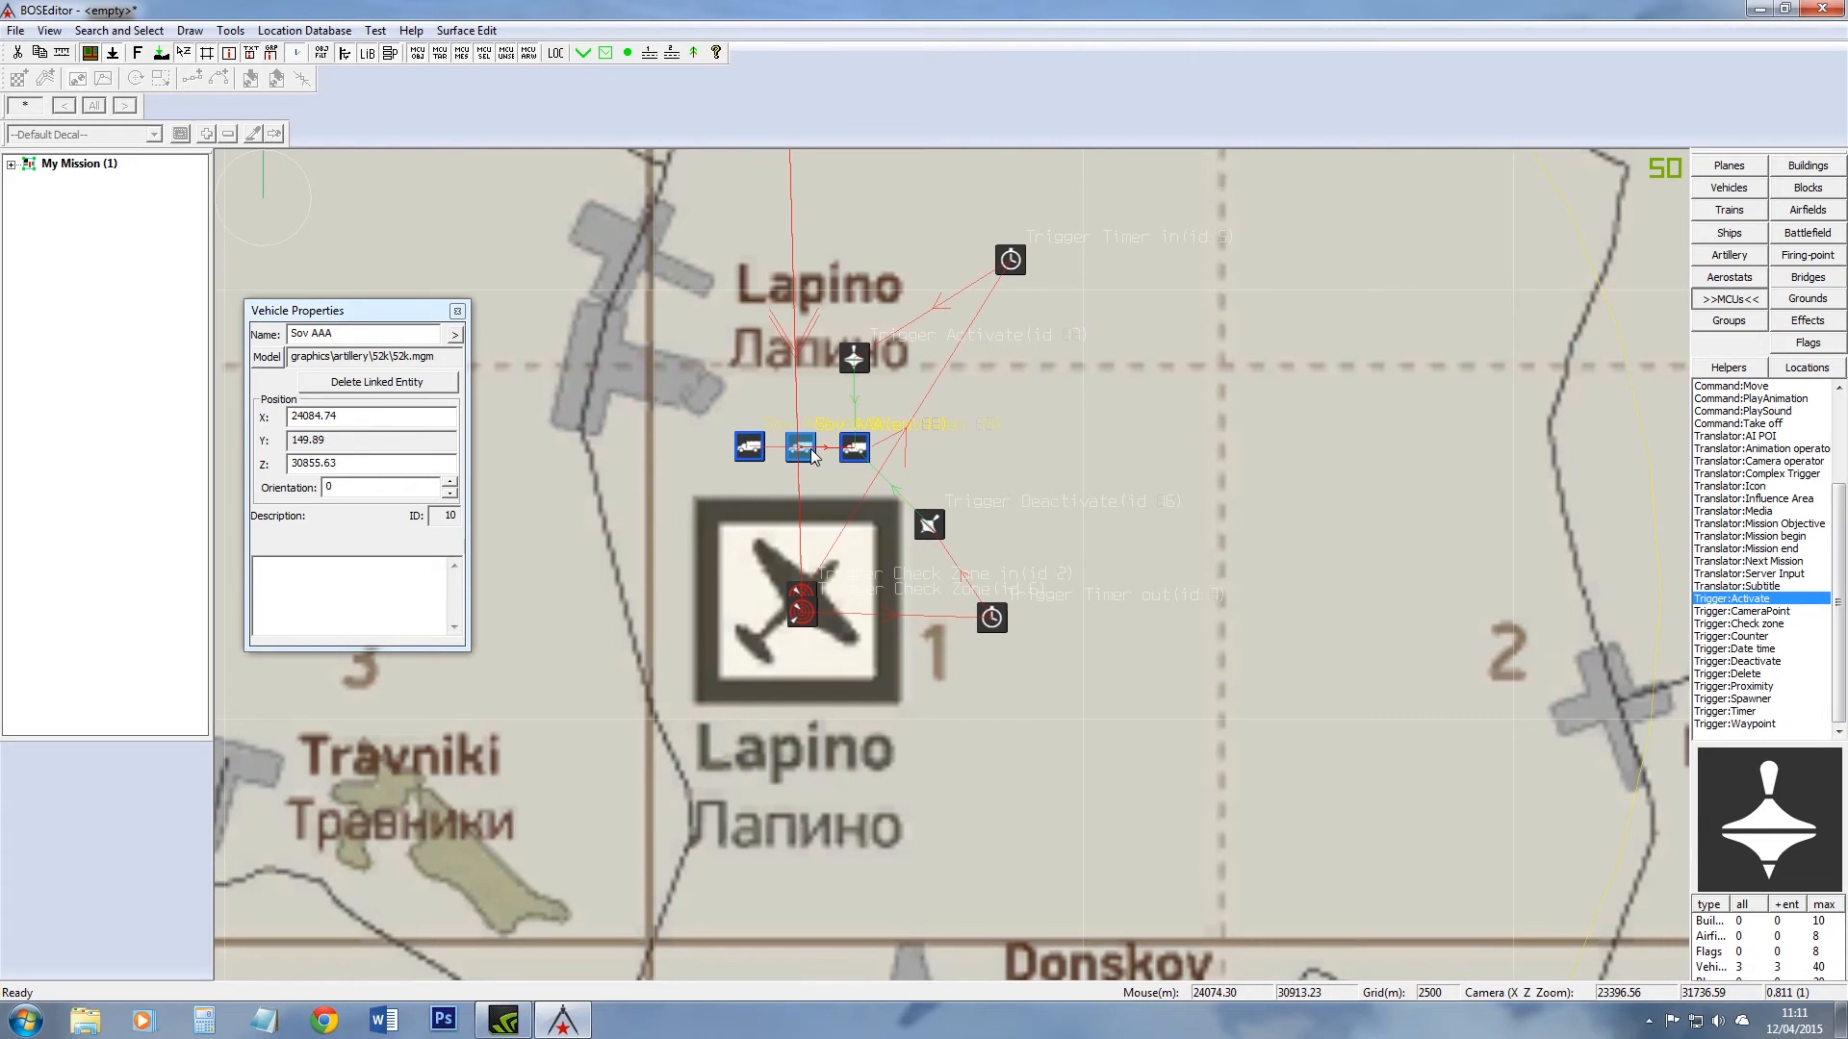
# Step: Place a Command:AttackArea on the map just east of the three Sov AAA guns at Lapino
pyautogui.scroll(-3, 814, 456)
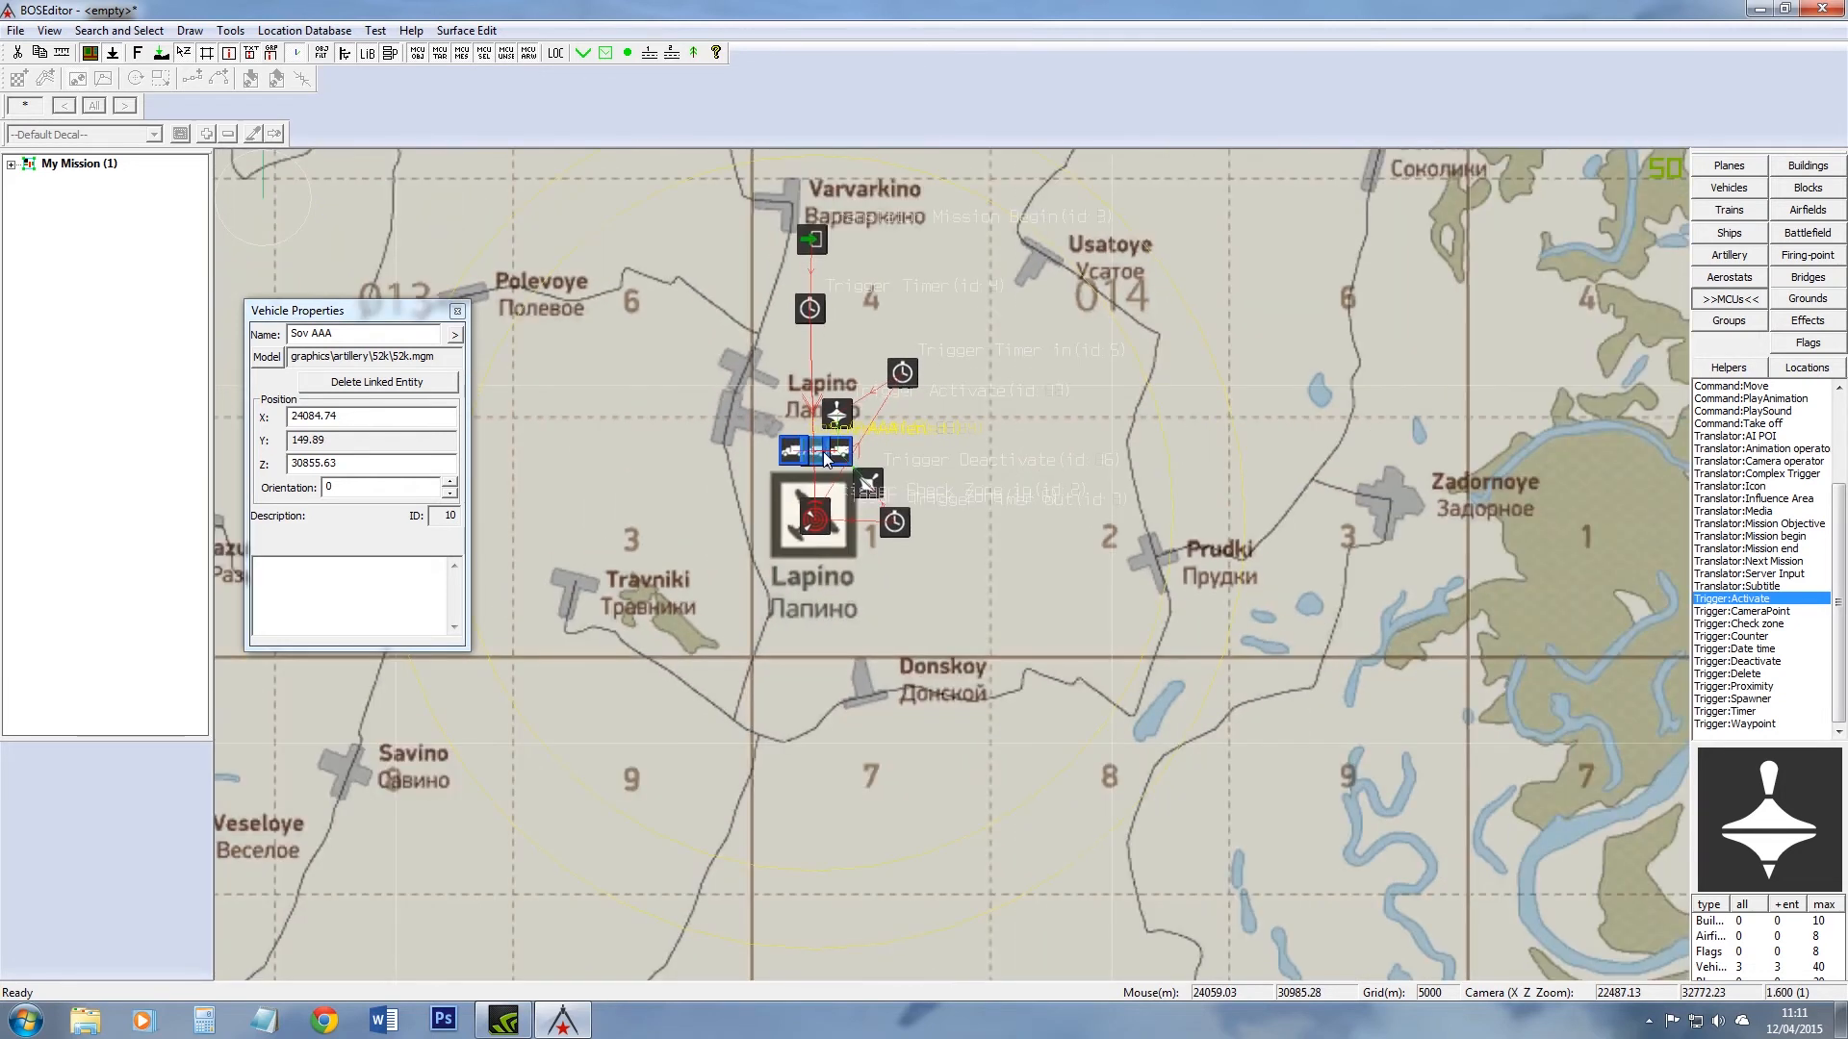
pyautogui.scroll(-2, 825, 458)
pyautogui.scroll(-1, 969, 440)
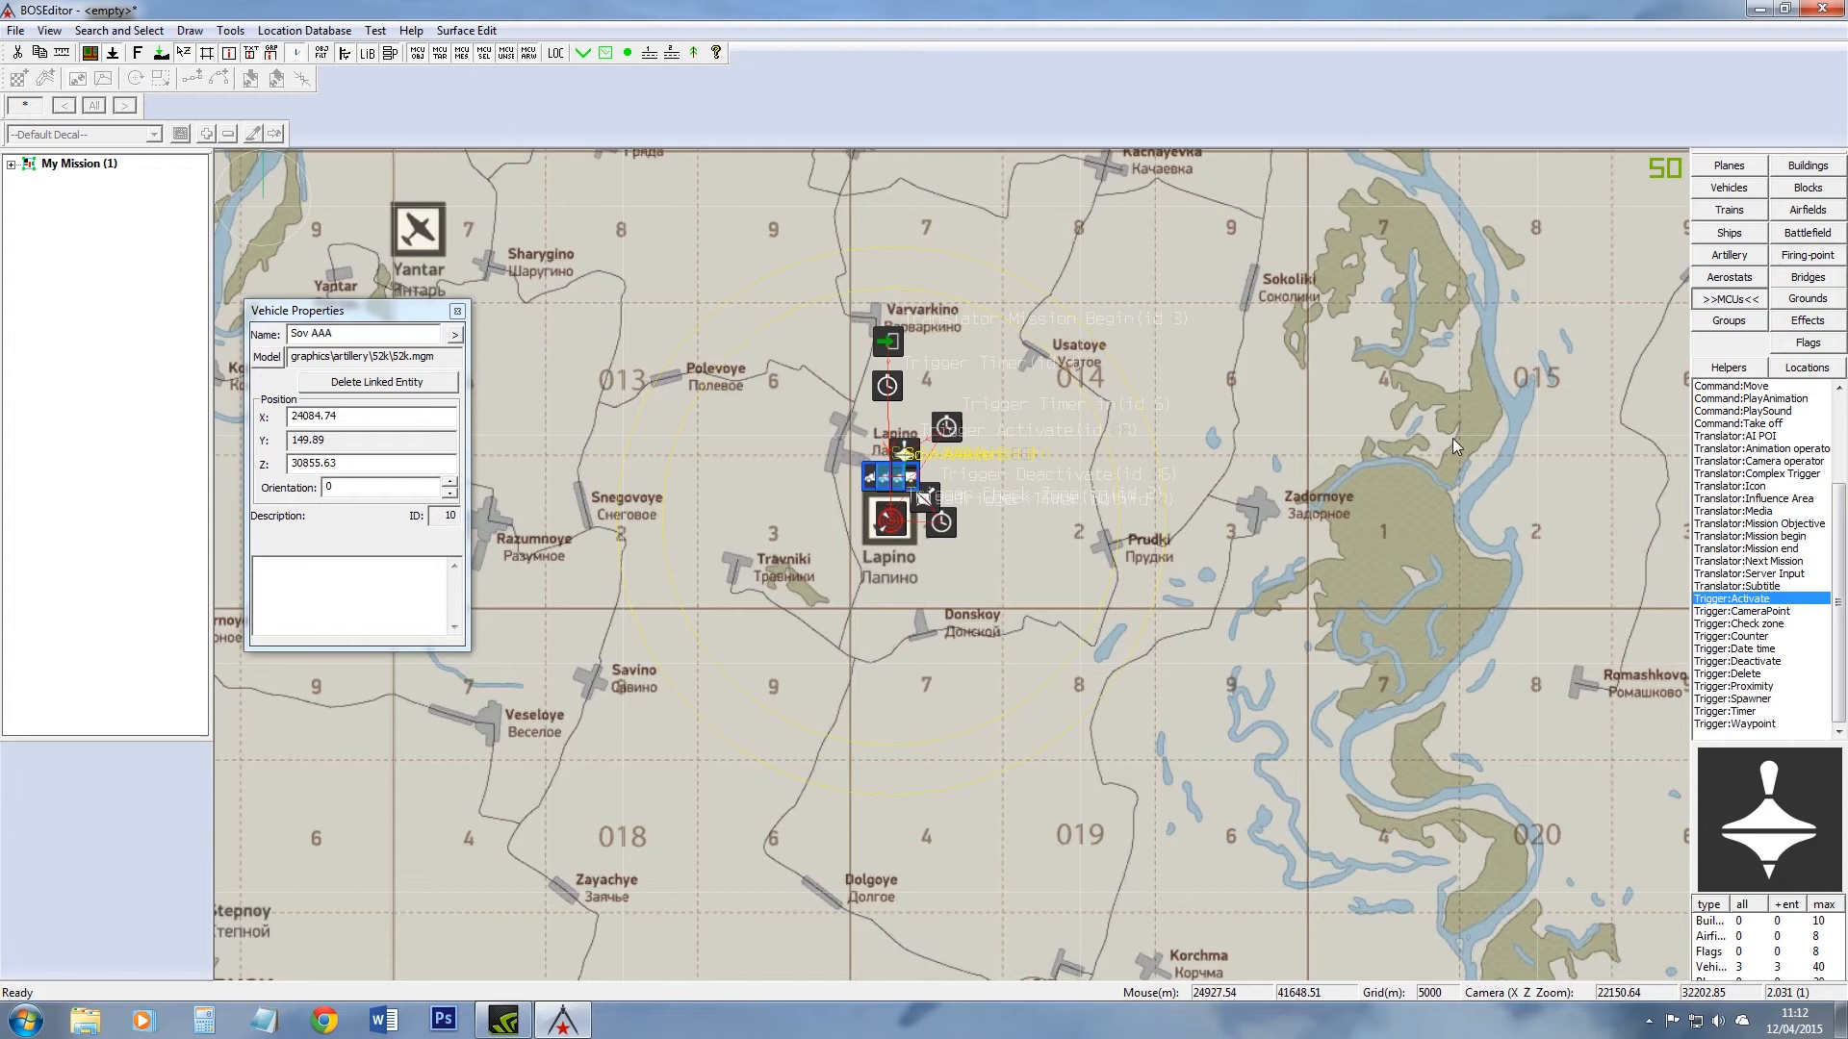
pyautogui.moveTo(1839, 499); pyautogui.dragTo(1840, 409)
pyautogui.click(1744, 398)
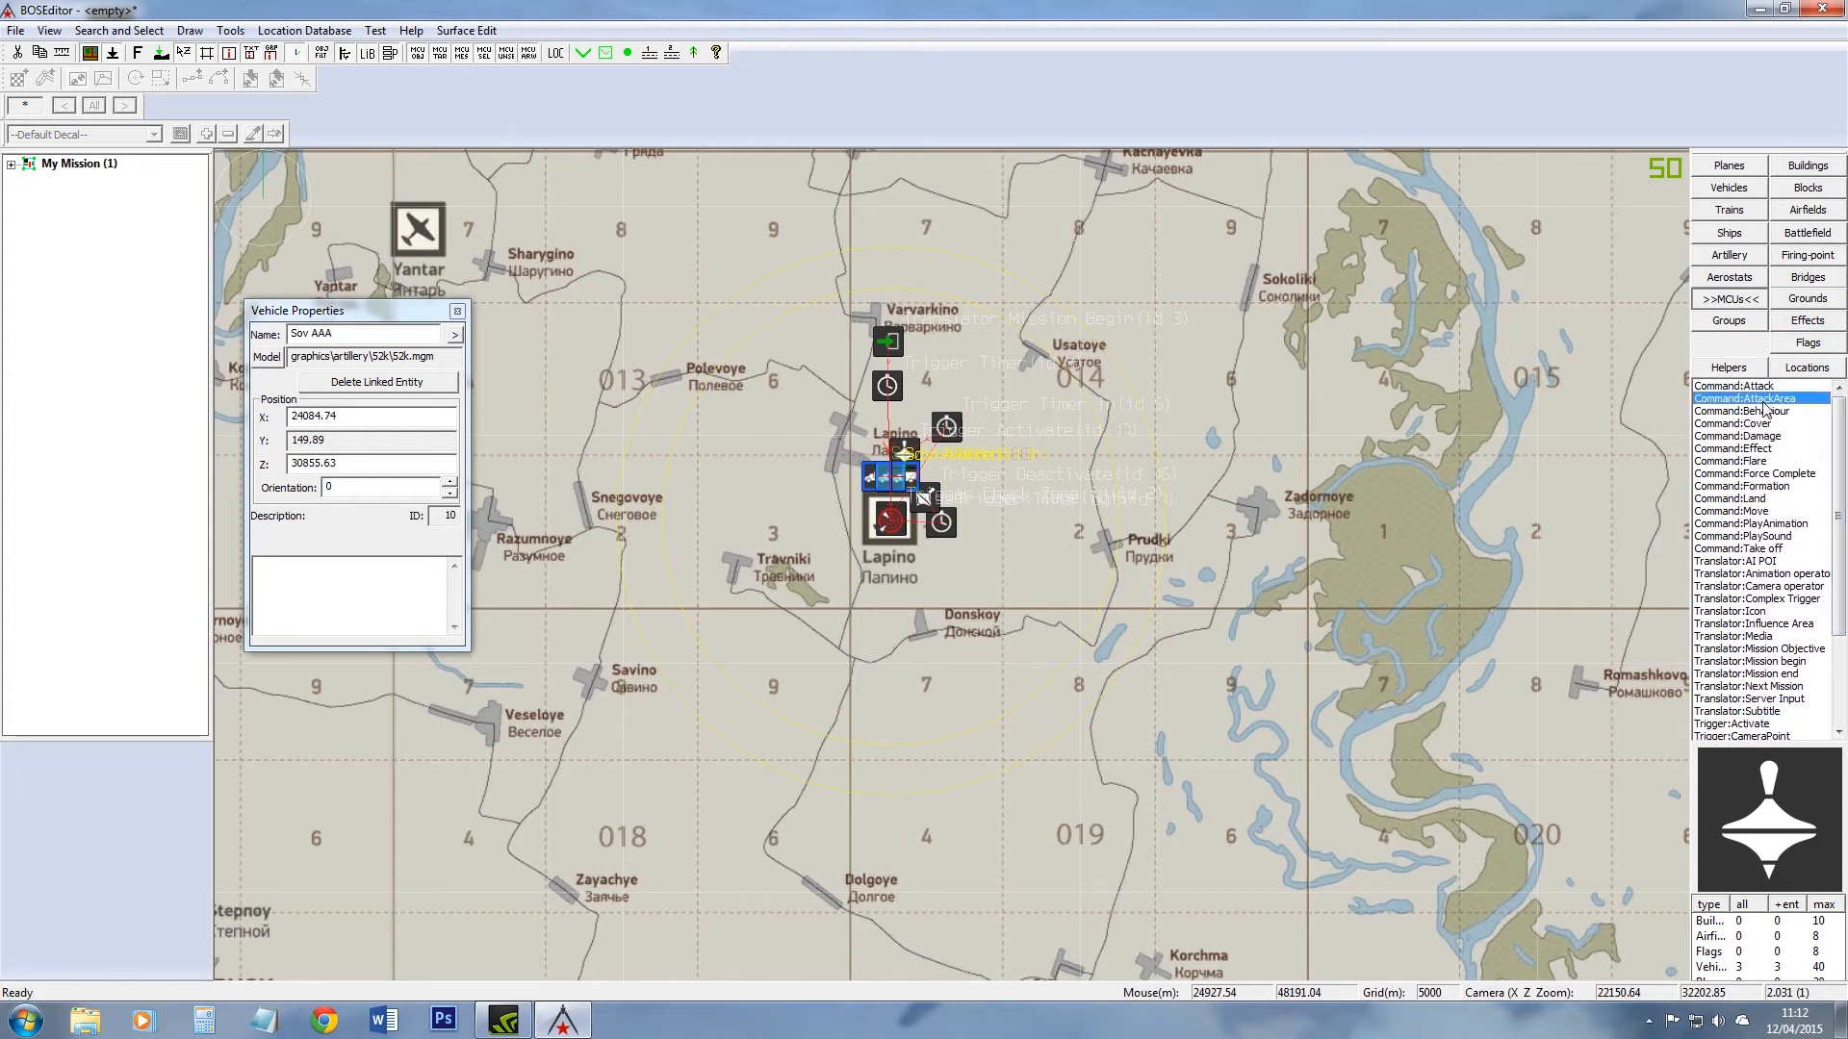
pyautogui.click(974, 473)
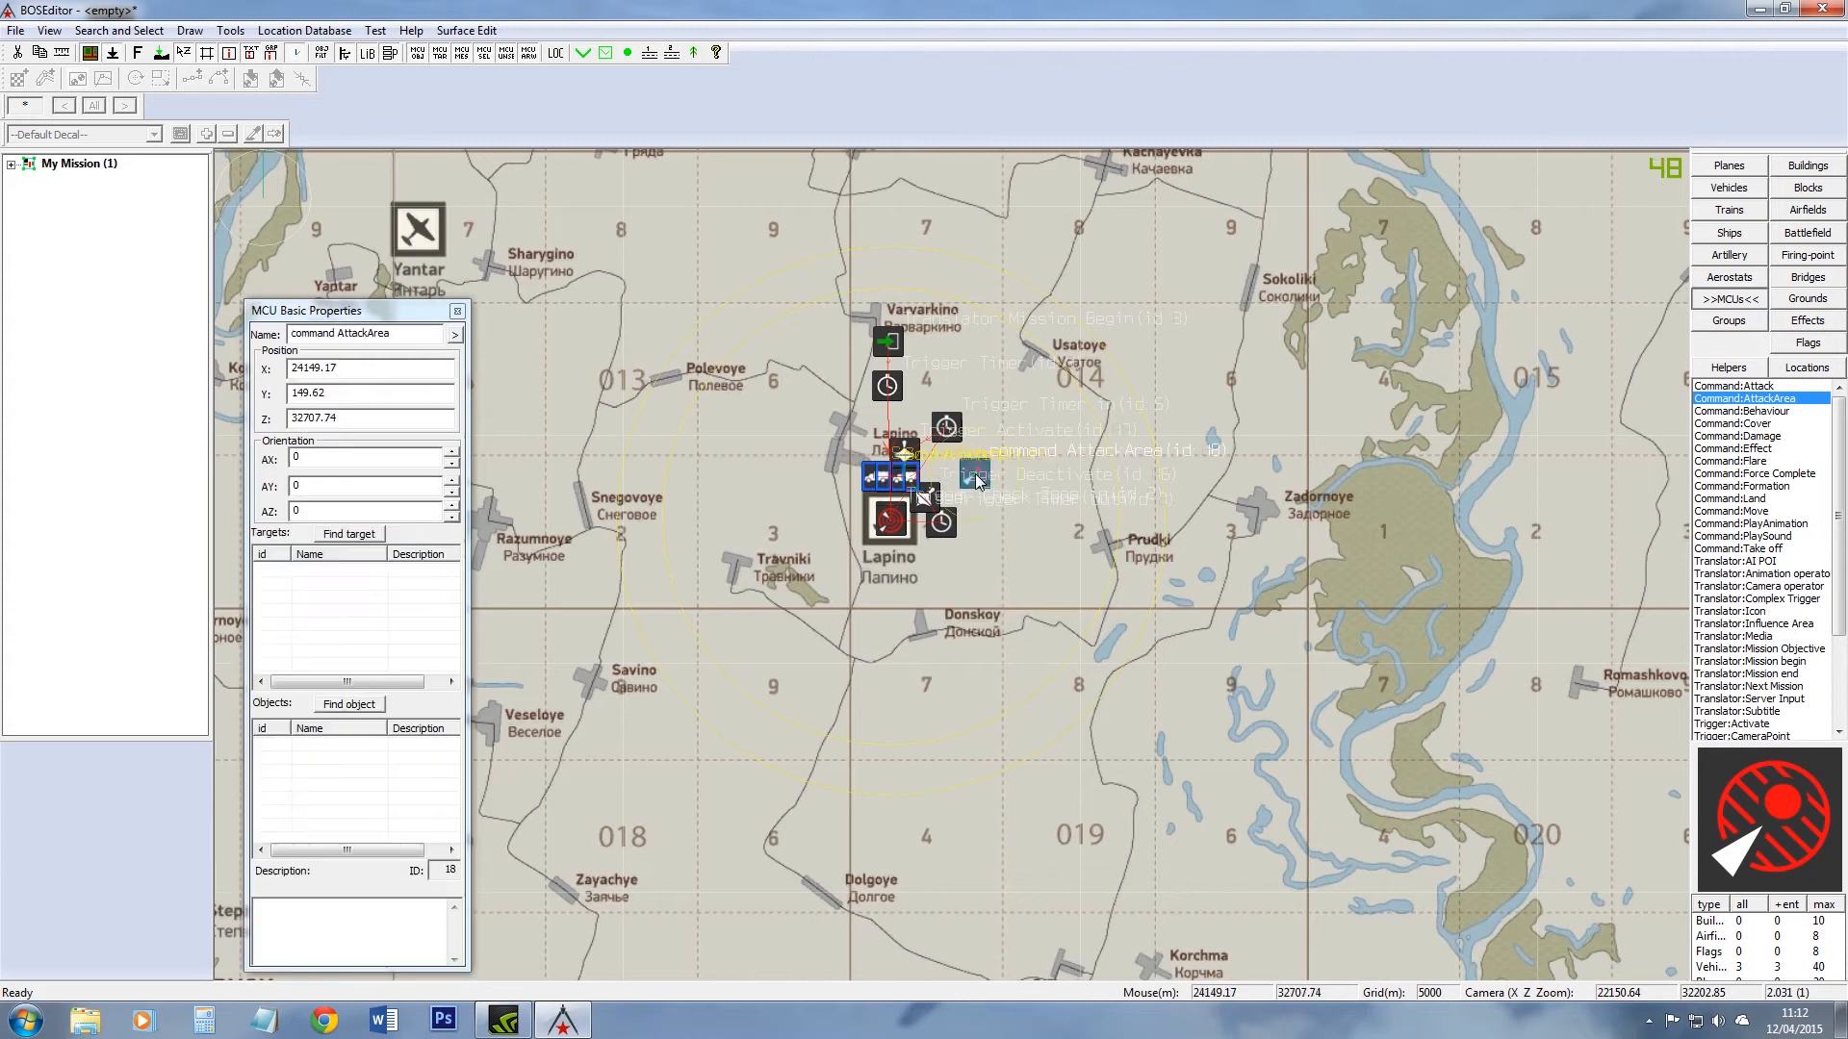
# Step: Set the AttackArea command to attack air targets within 4000 metres at High priority
pyautogui.doubleClick(974, 474)
pyautogui.moveTo(926, 473); pyautogui.dragTo(840, 481)
pyautogui.write('4000')
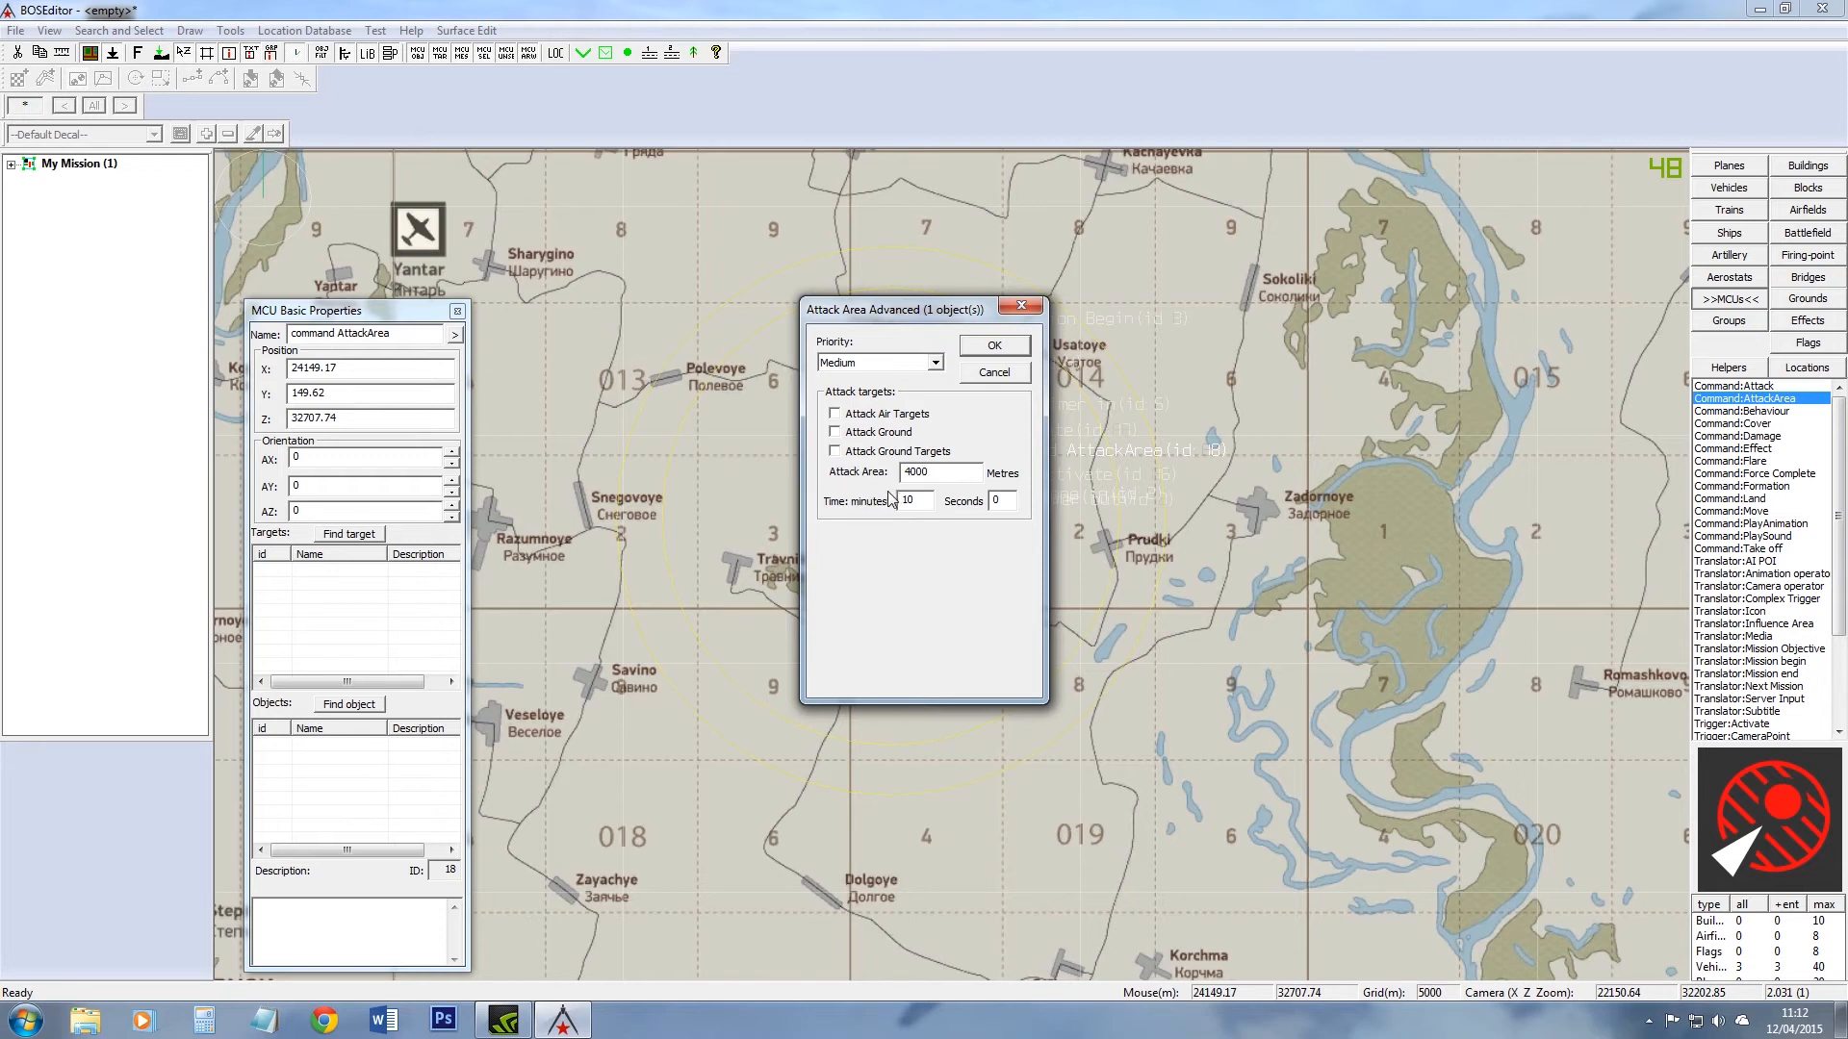
pyautogui.click(835, 413)
pyautogui.click(934, 363)
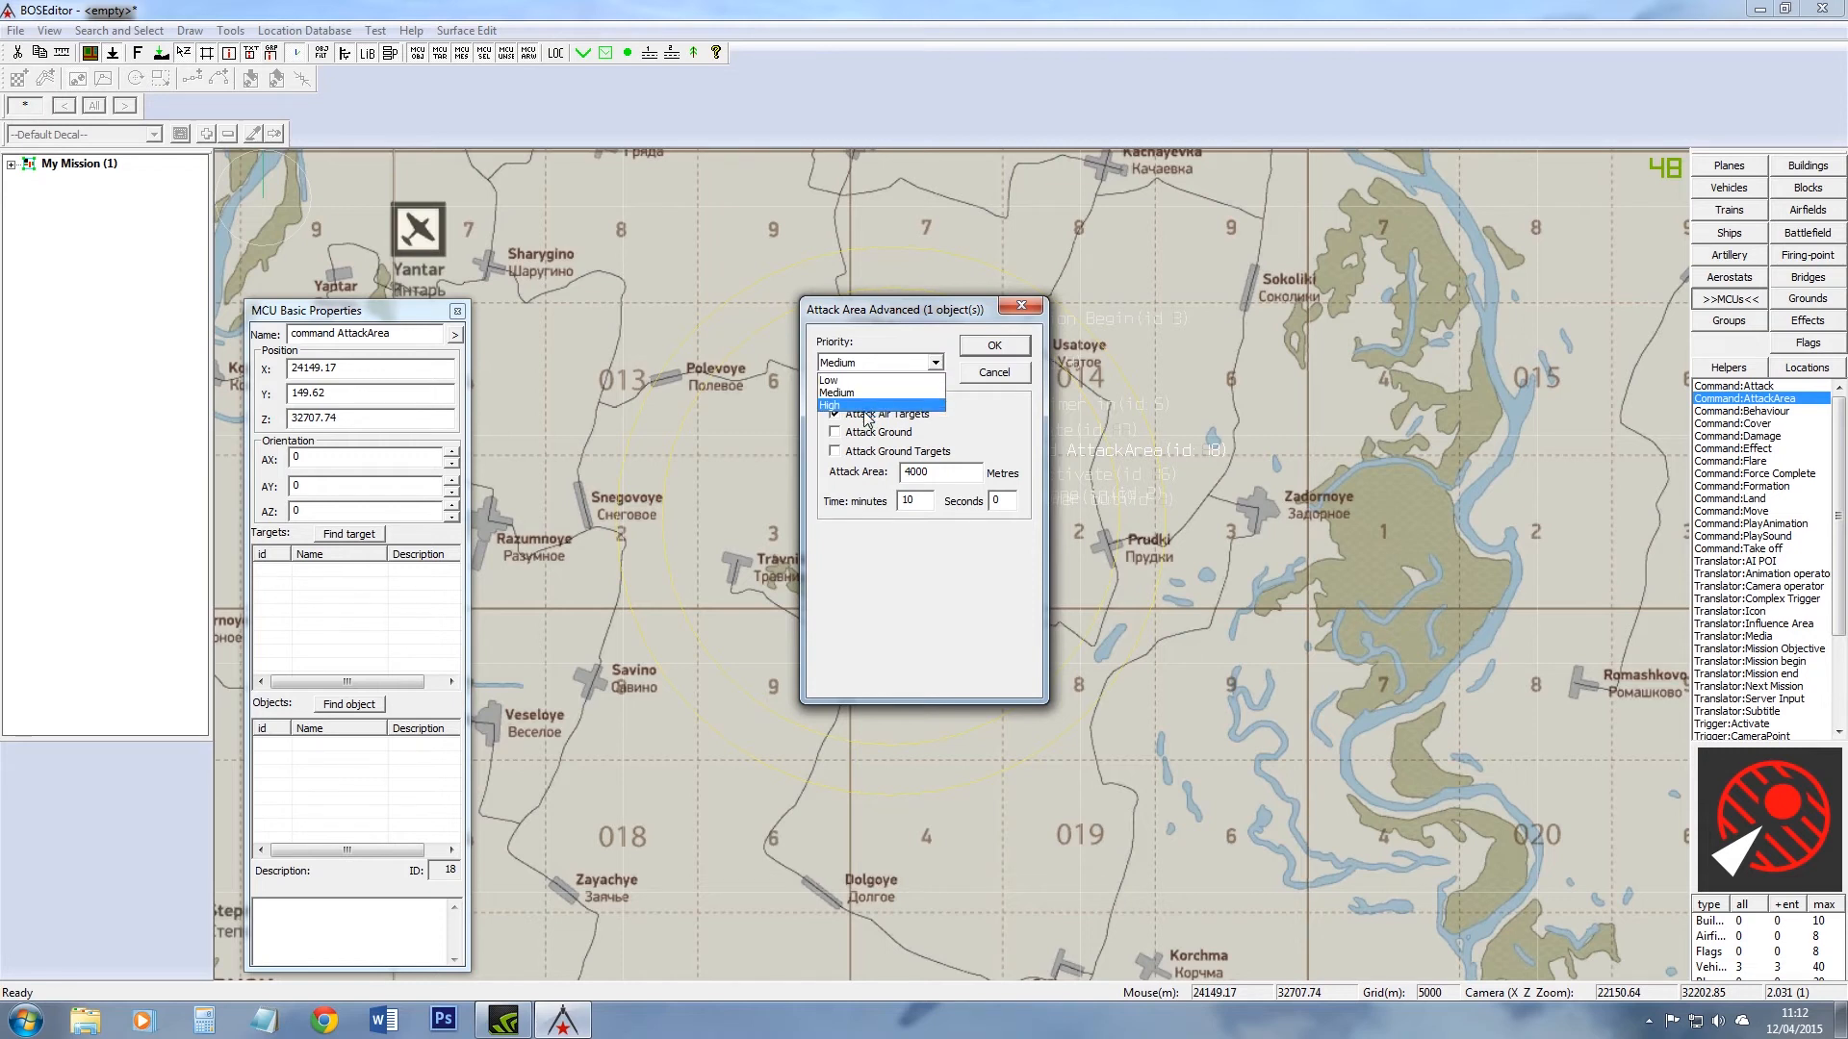
pyautogui.click(866, 408)
pyautogui.click(994, 345)
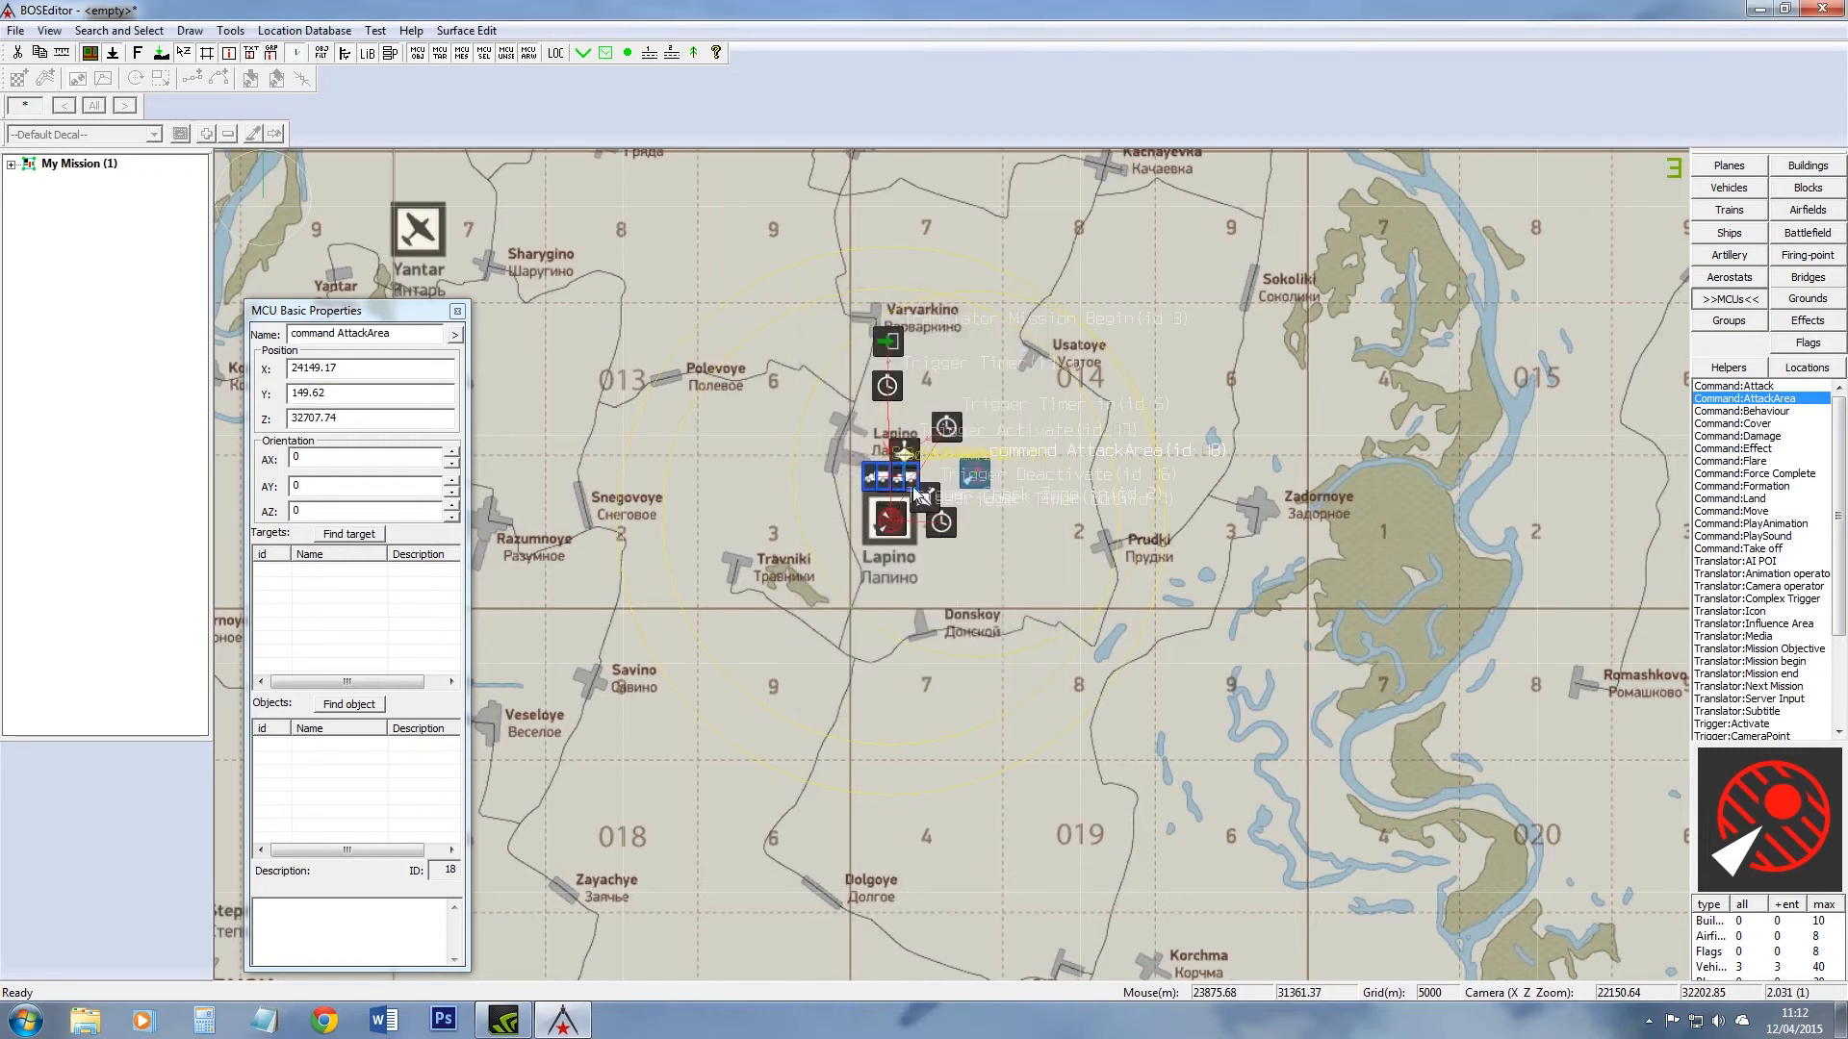
# Step: Target-link "Trigger Timer in" directly to the AttackArea command
pyautogui.scroll(3, 922, 473)
pyautogui.scroll(2, 922, 474)
pyautogui.scroll(2, 999, 603)
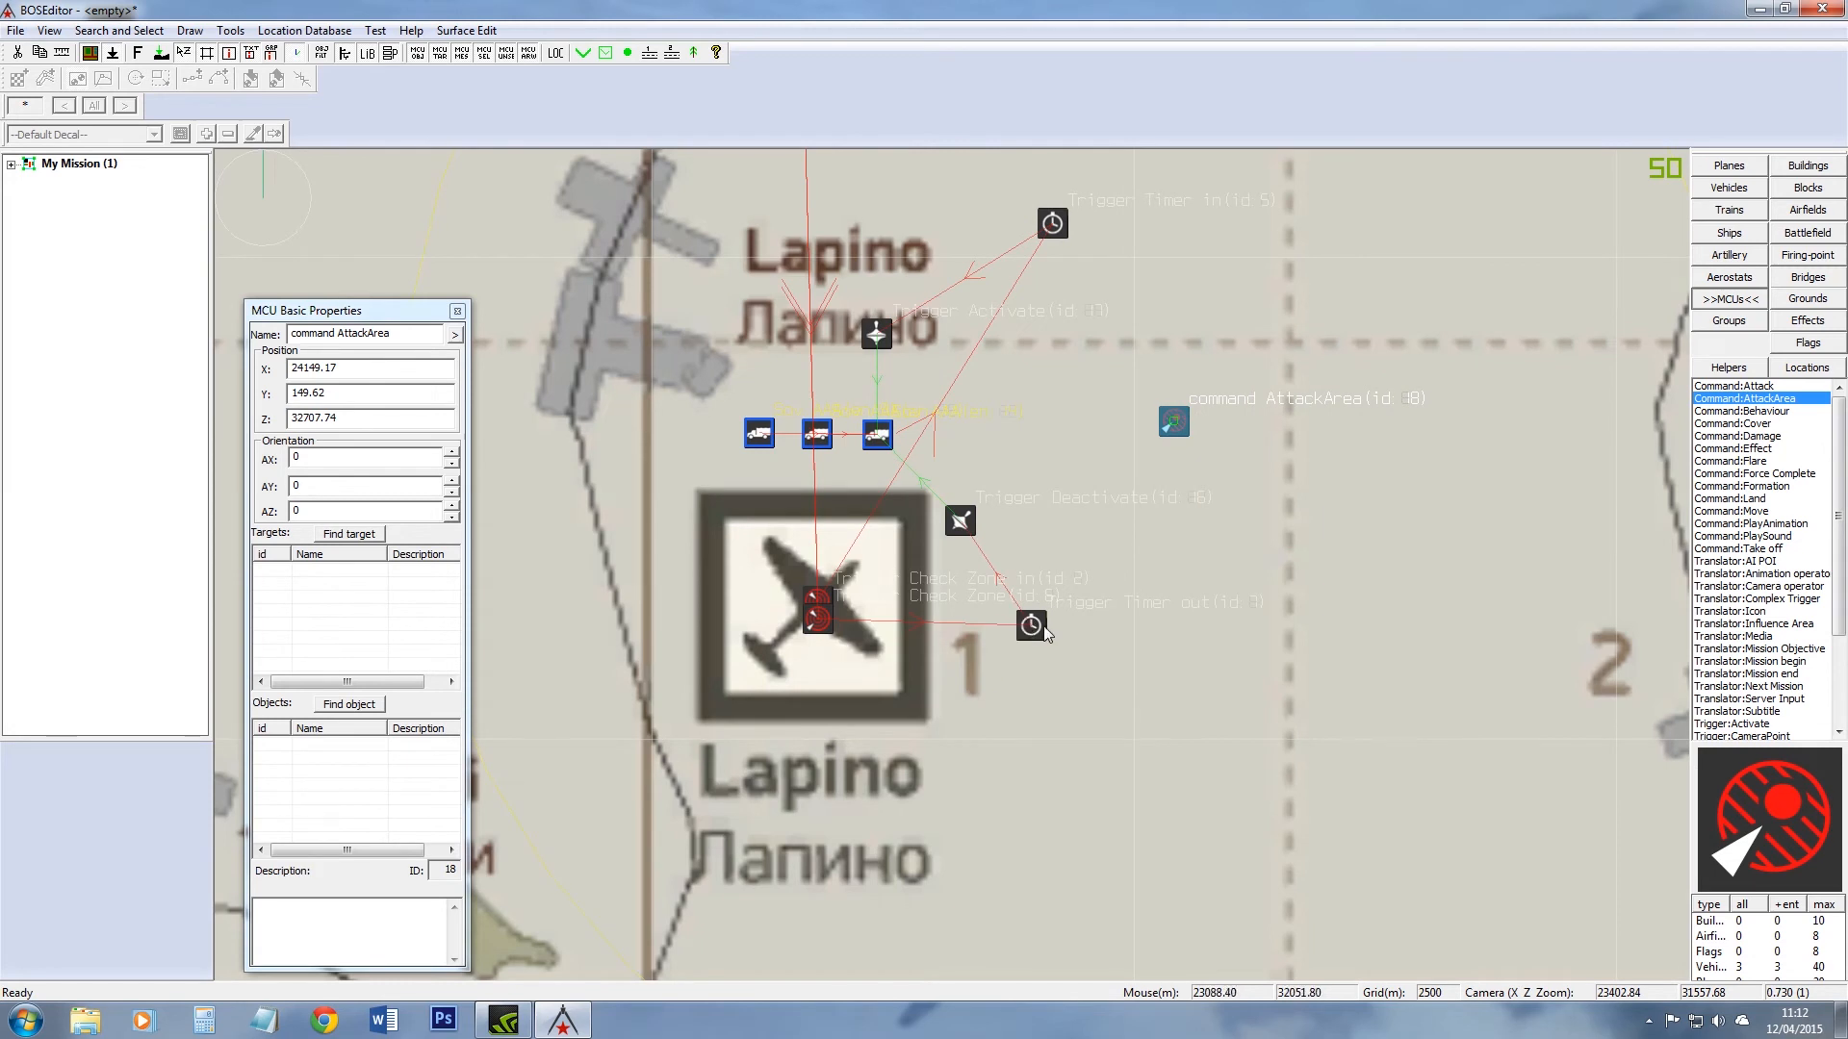
pyautogui.click(1029, 625)
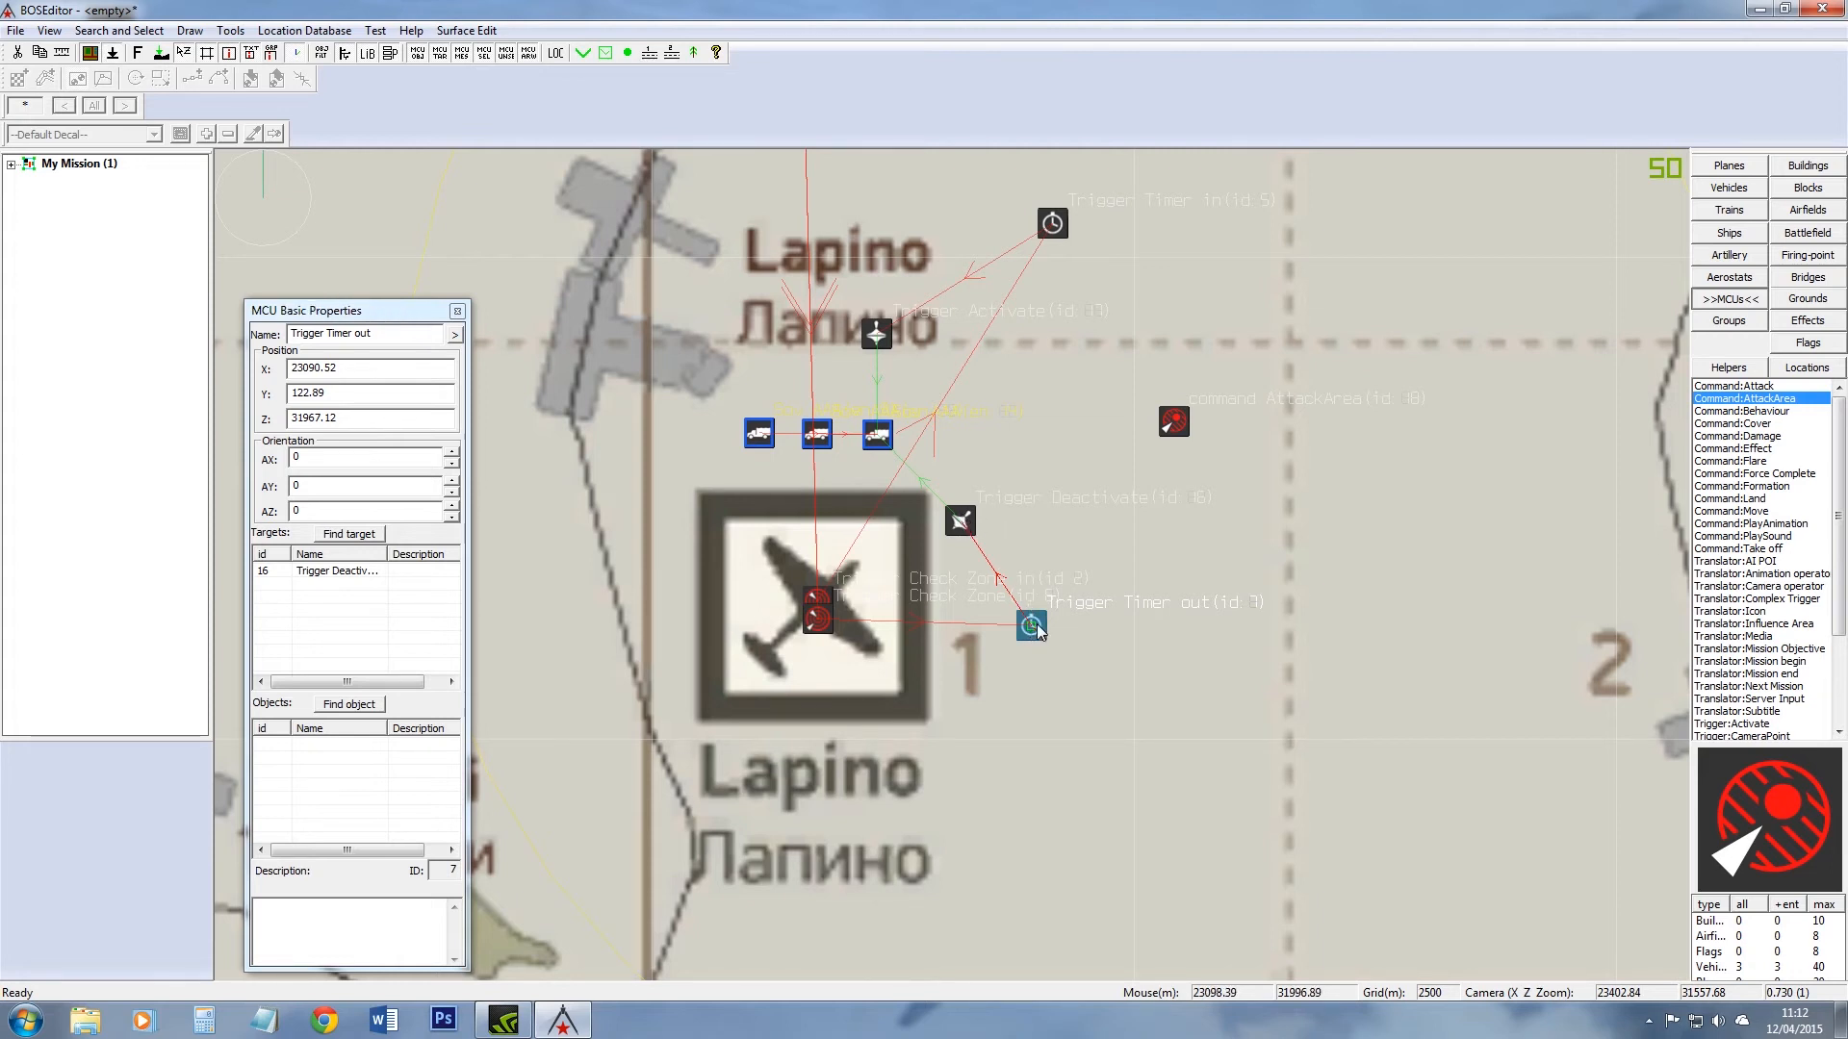
pyautogui.scroll(1, 1057, 270)
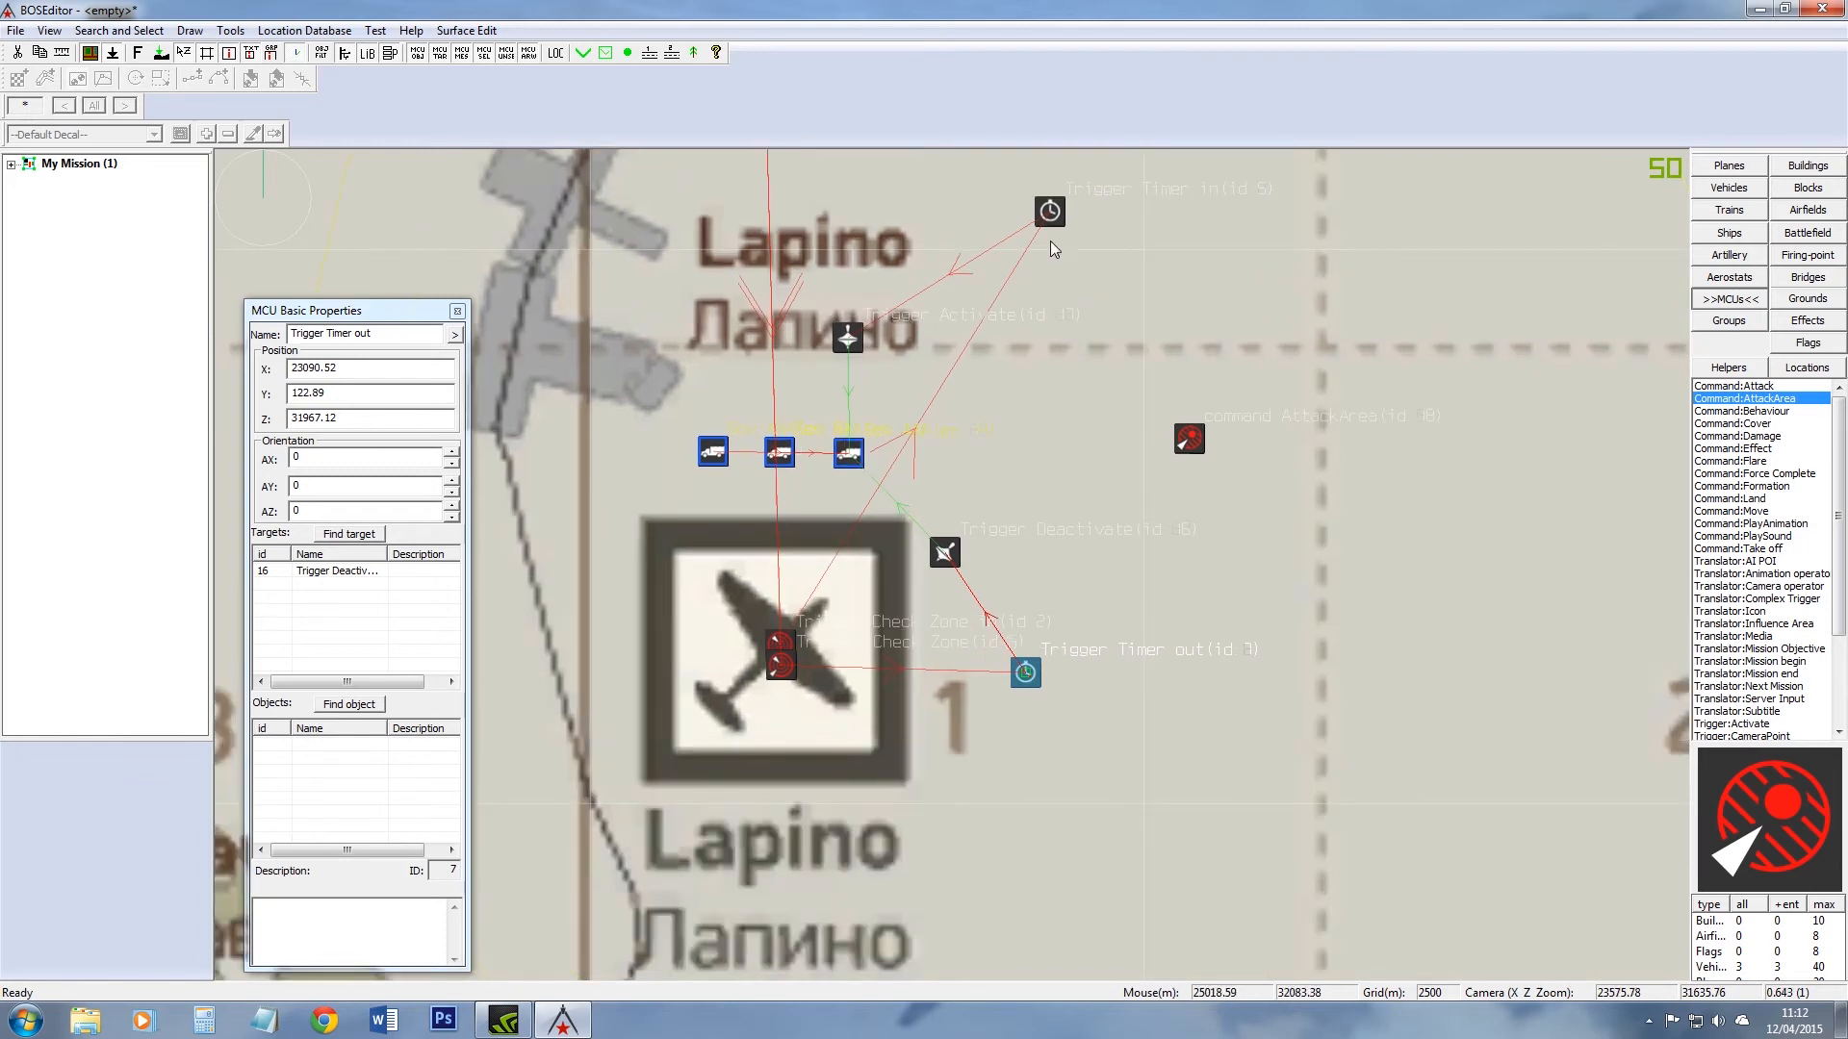
pyautogui.click(1049, 214)
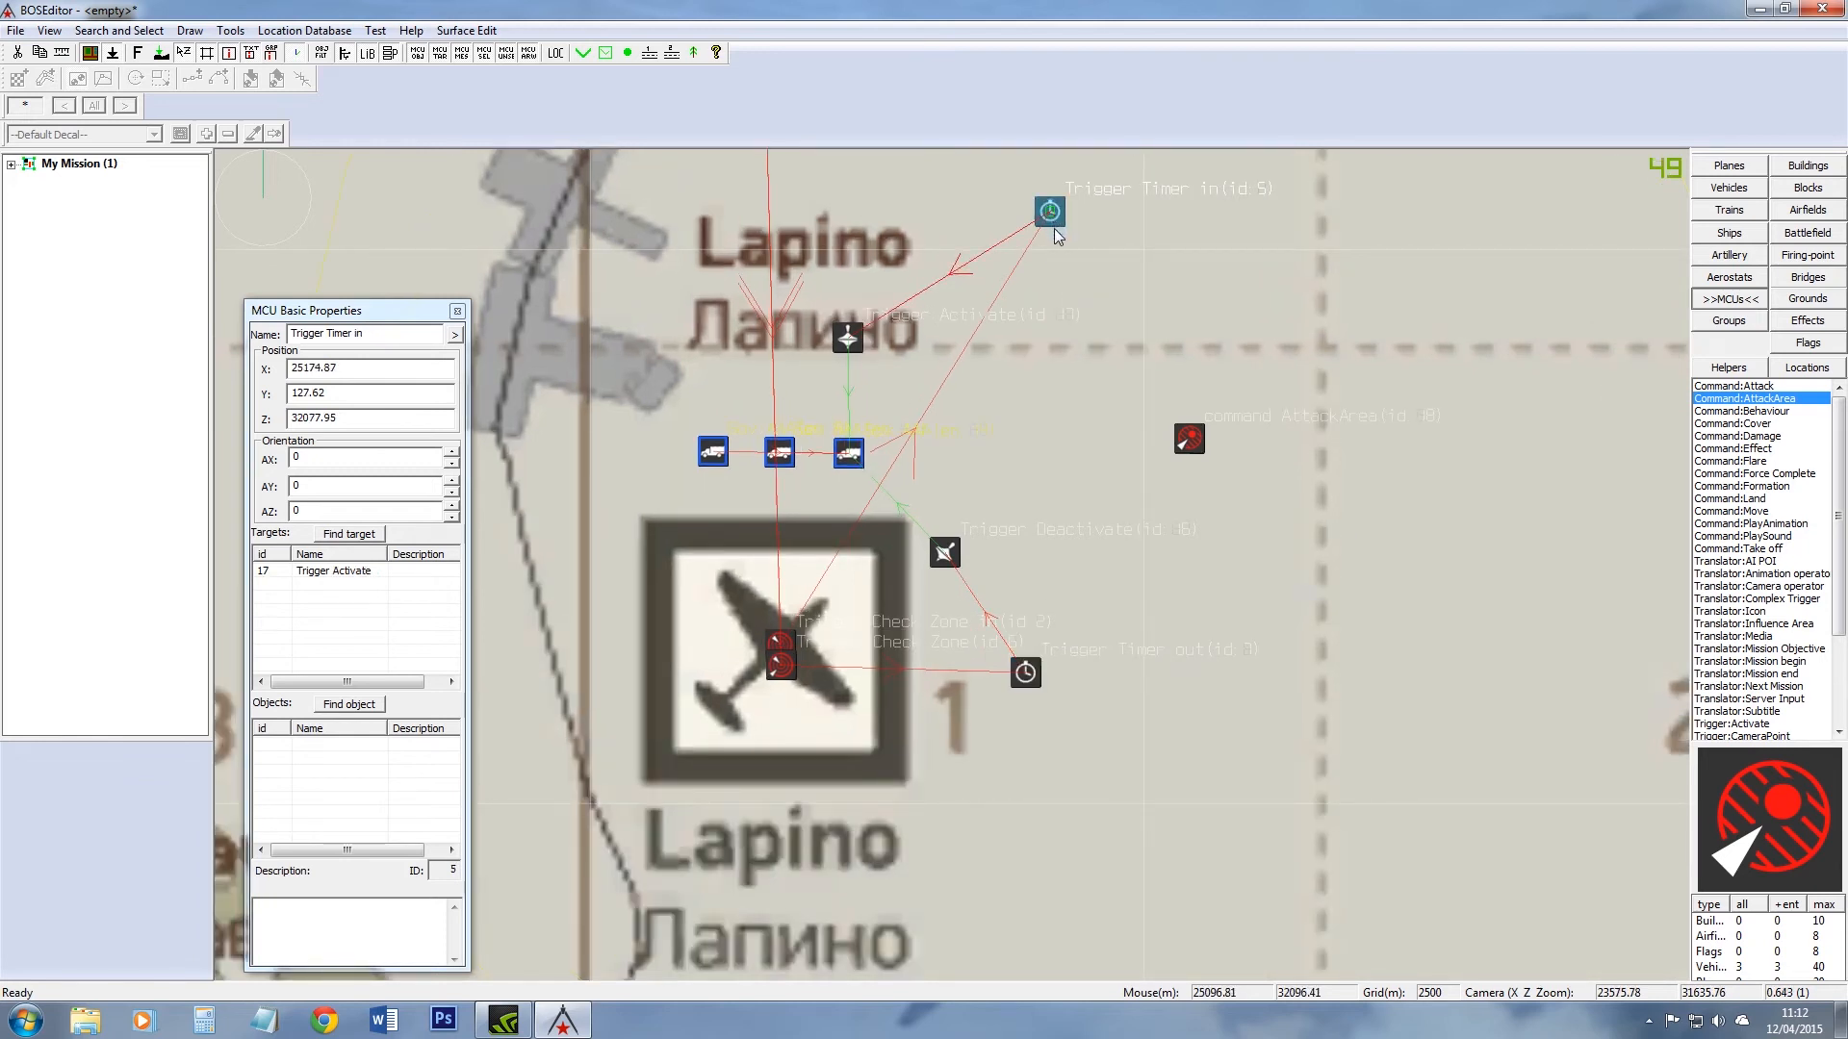
pyautogui.keyDown('ctrl'); pyautogui.click(1193, 448); pyautogui.keyUp('ctrl')
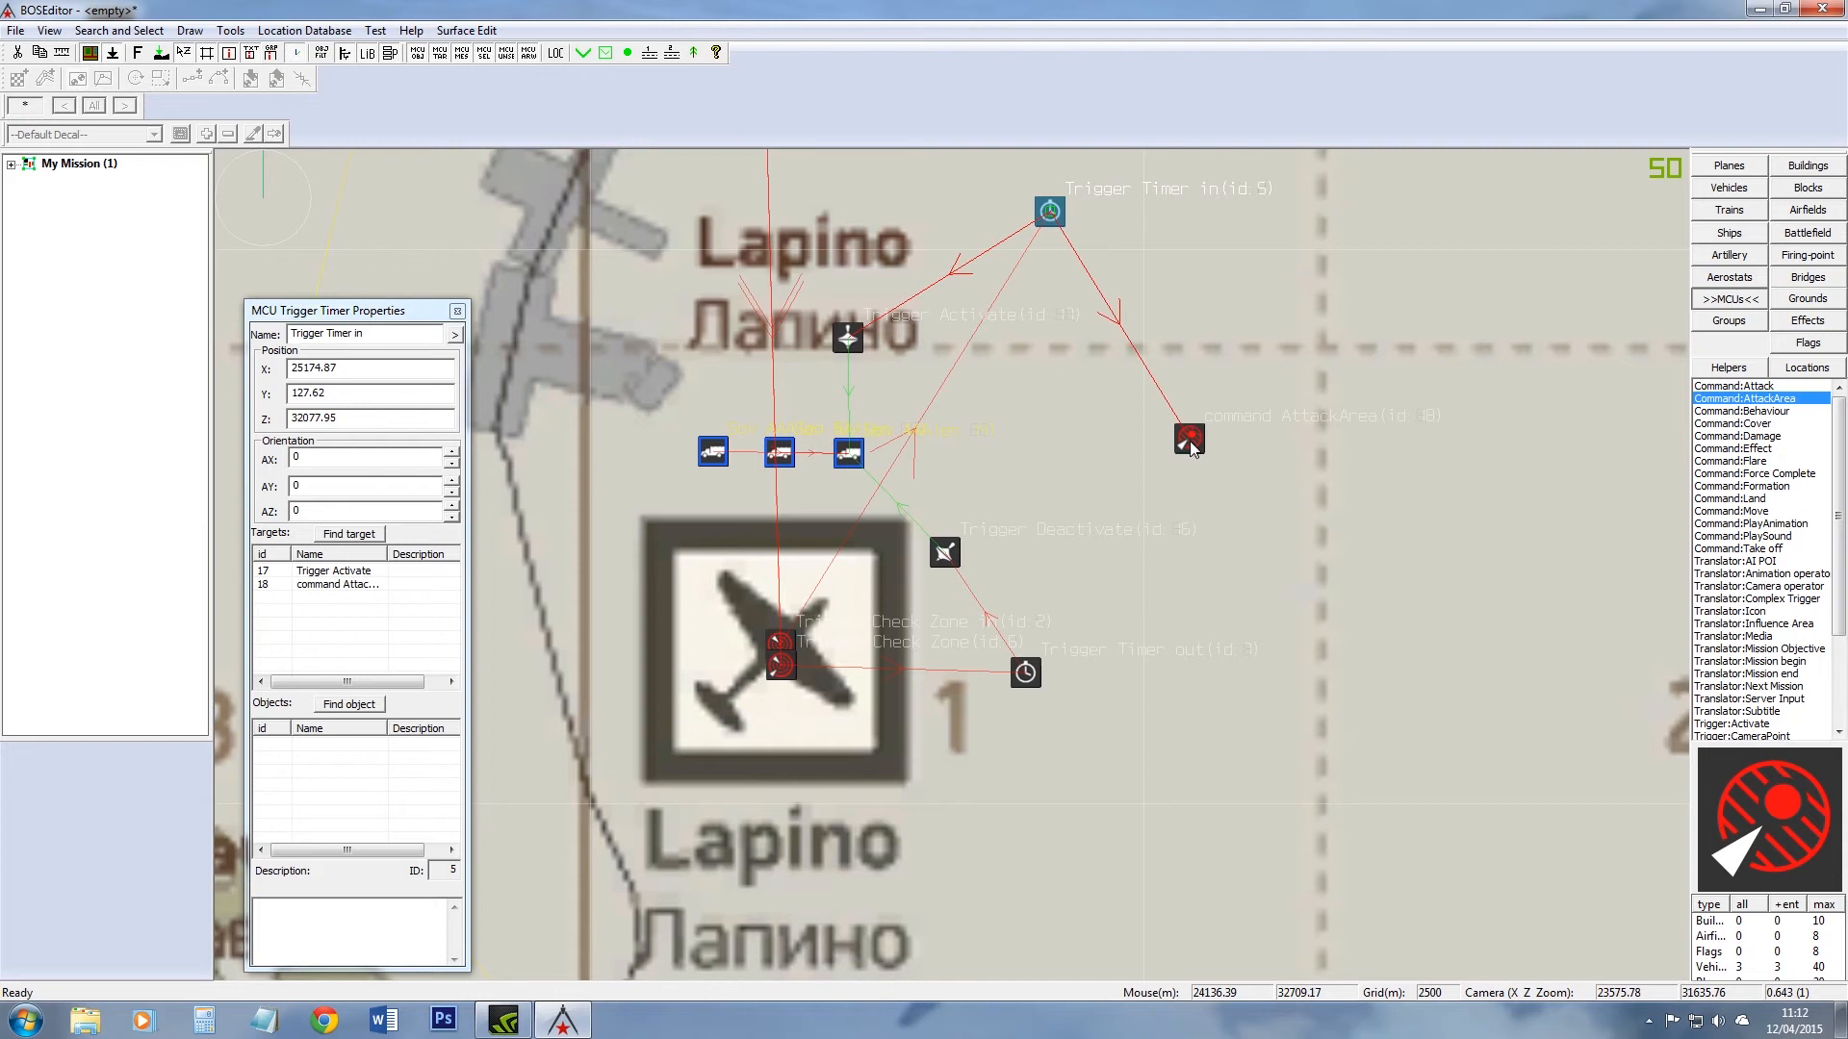
# Step: Object-link the AttackArea command to the easternmost Sov AAA gun and move the command closer to the guns
pyautogui.click(1191, 441)
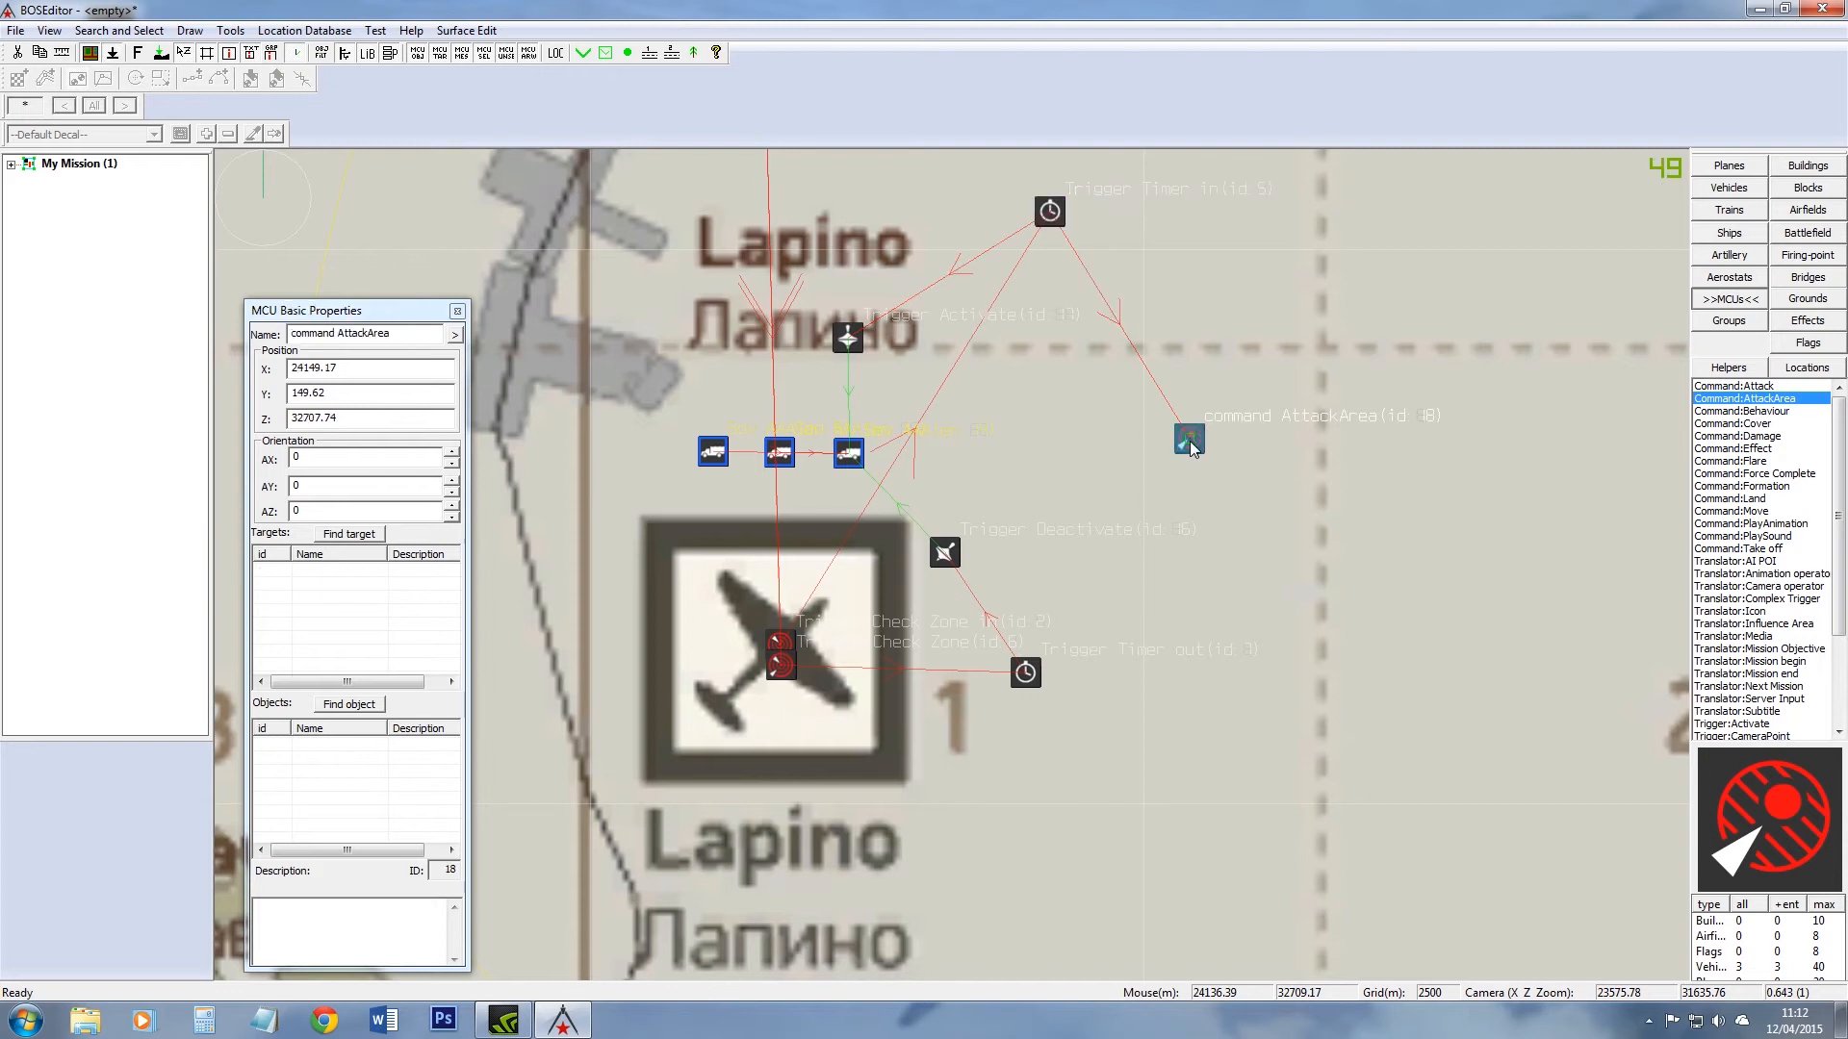
pyautogui.keyDown('ctrl'); pyautogui.click(853, 455); pyautogui.keyUp('ctrl')
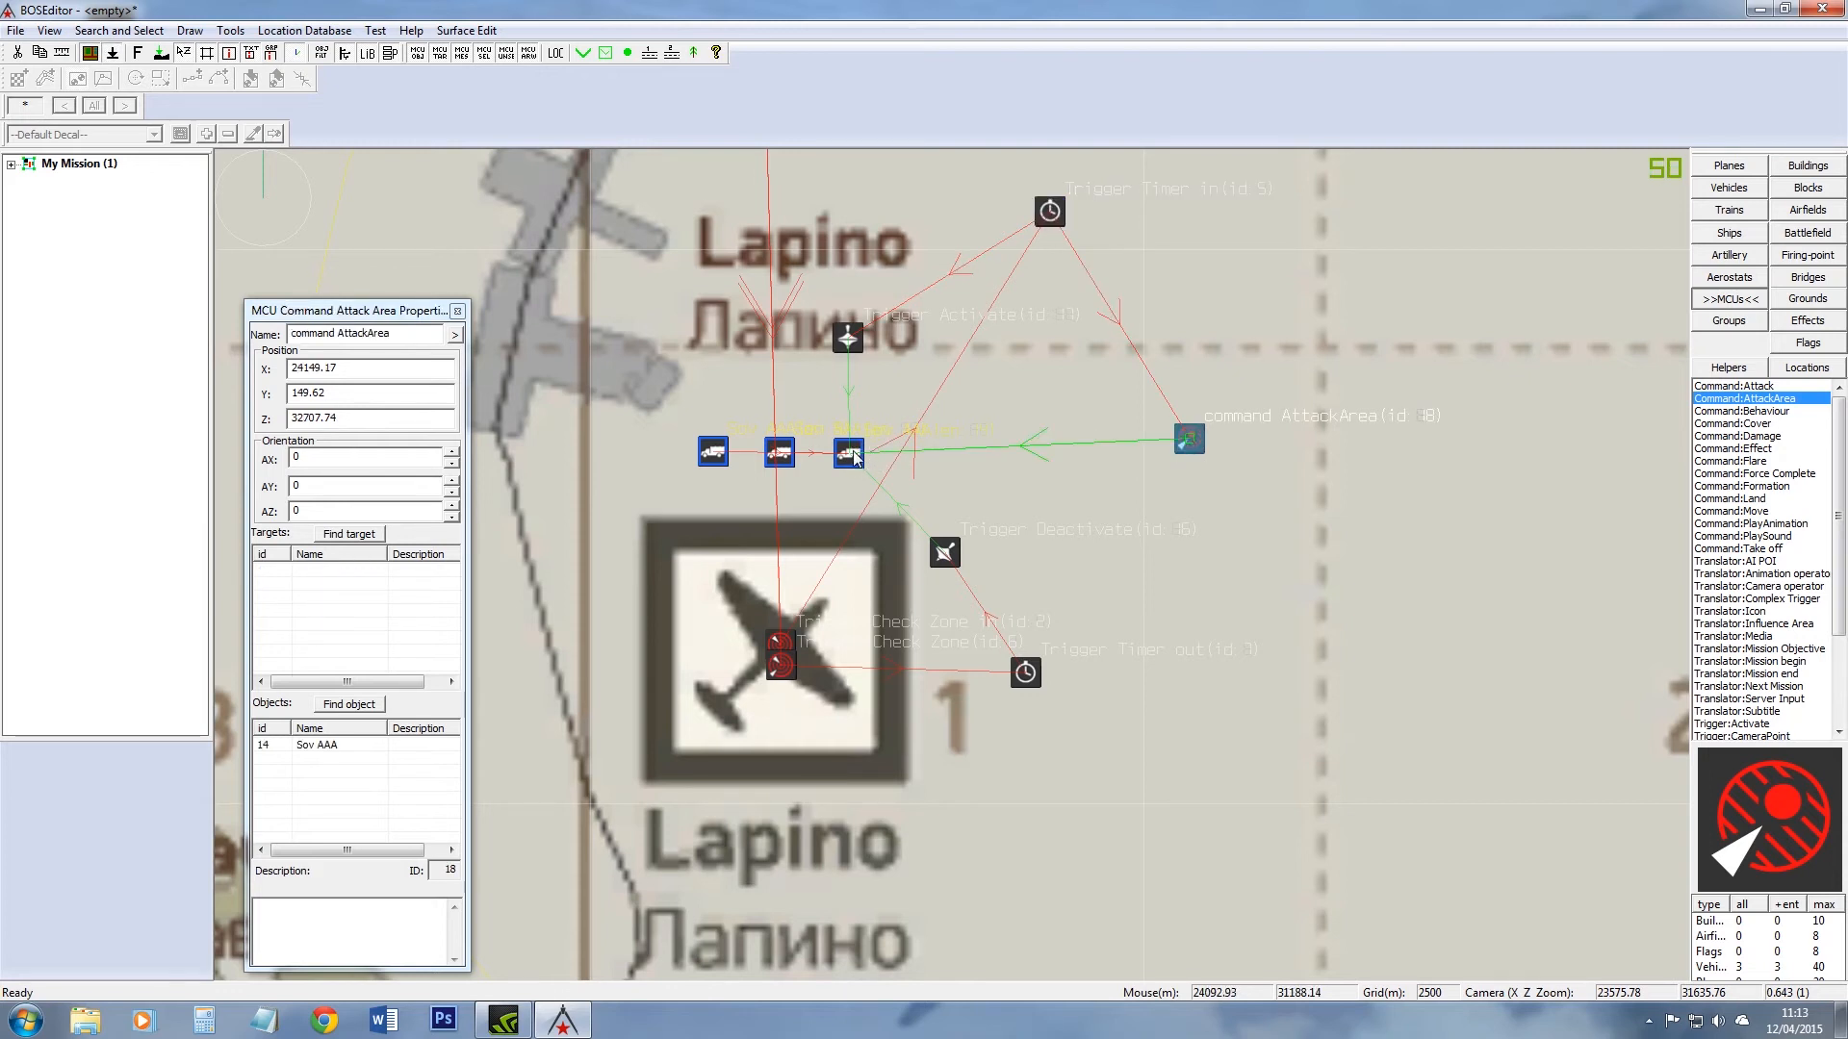
pyautogui.scroll(-3, 855, 457)
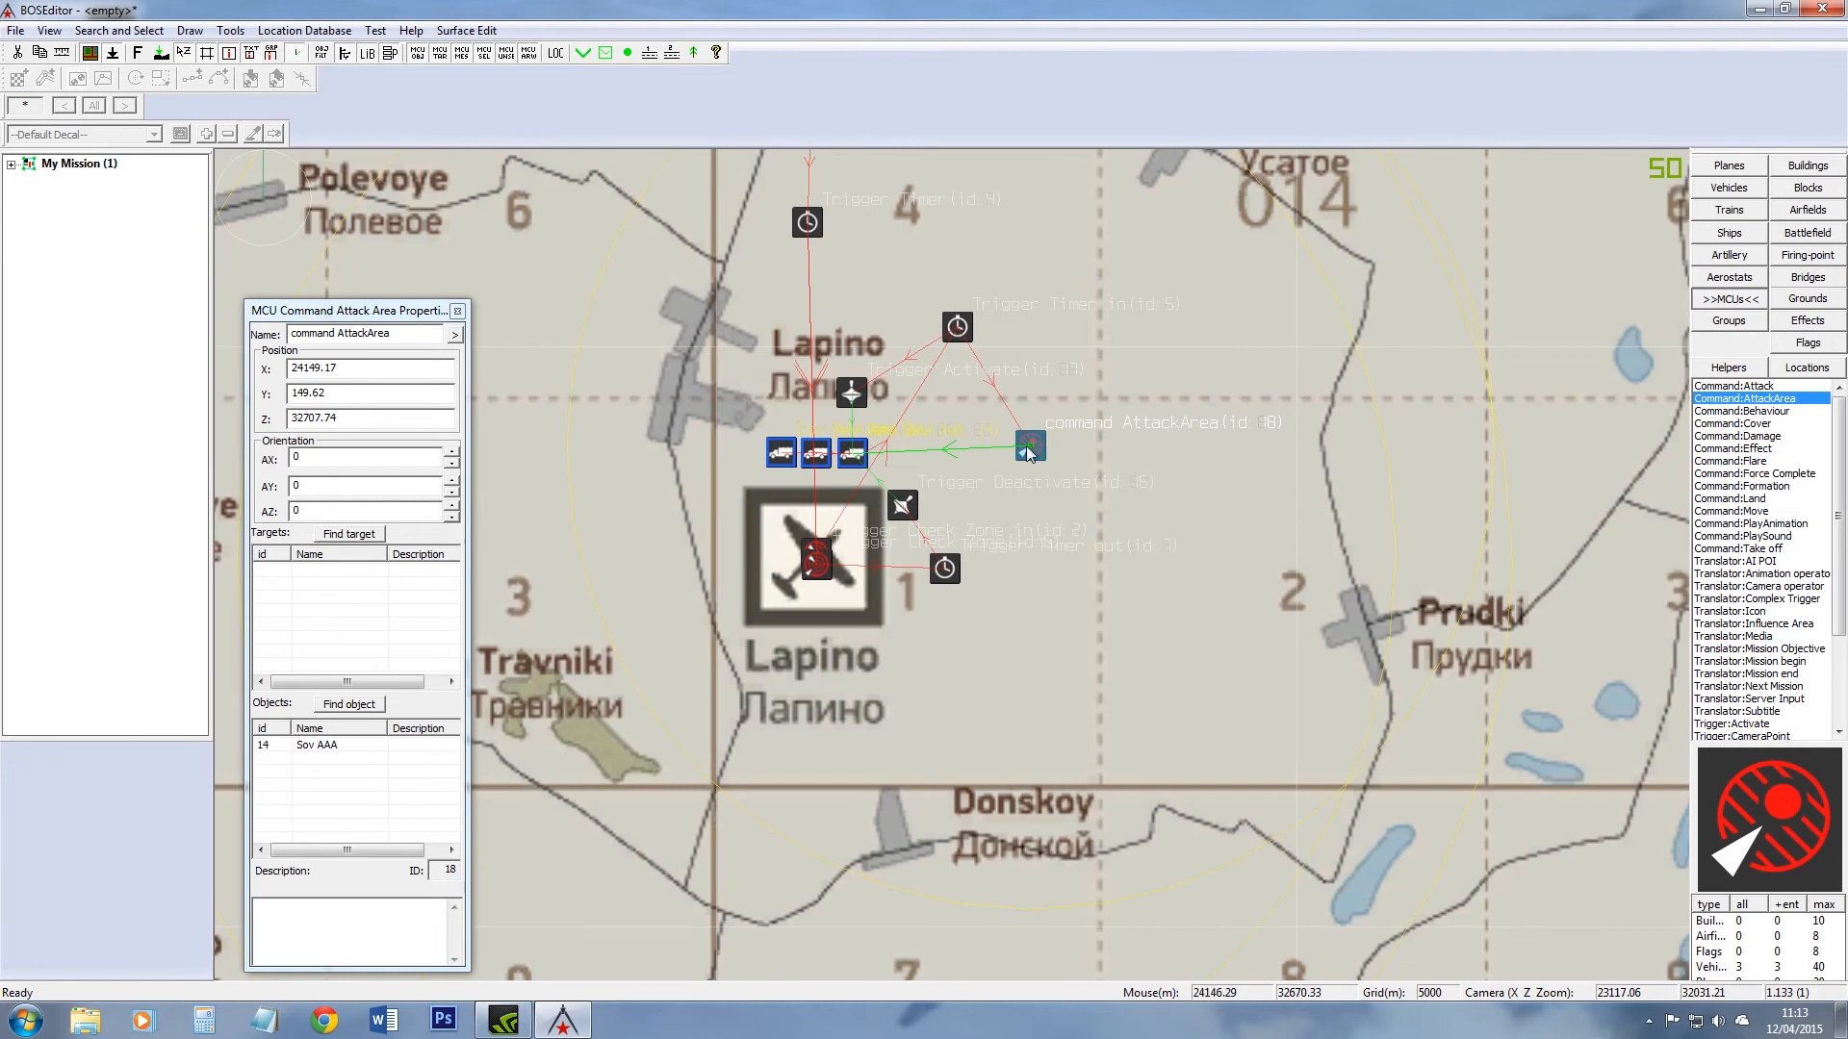
pyautogui.moveTo(1027, 455); pyautogui.dragTo(978, 449)
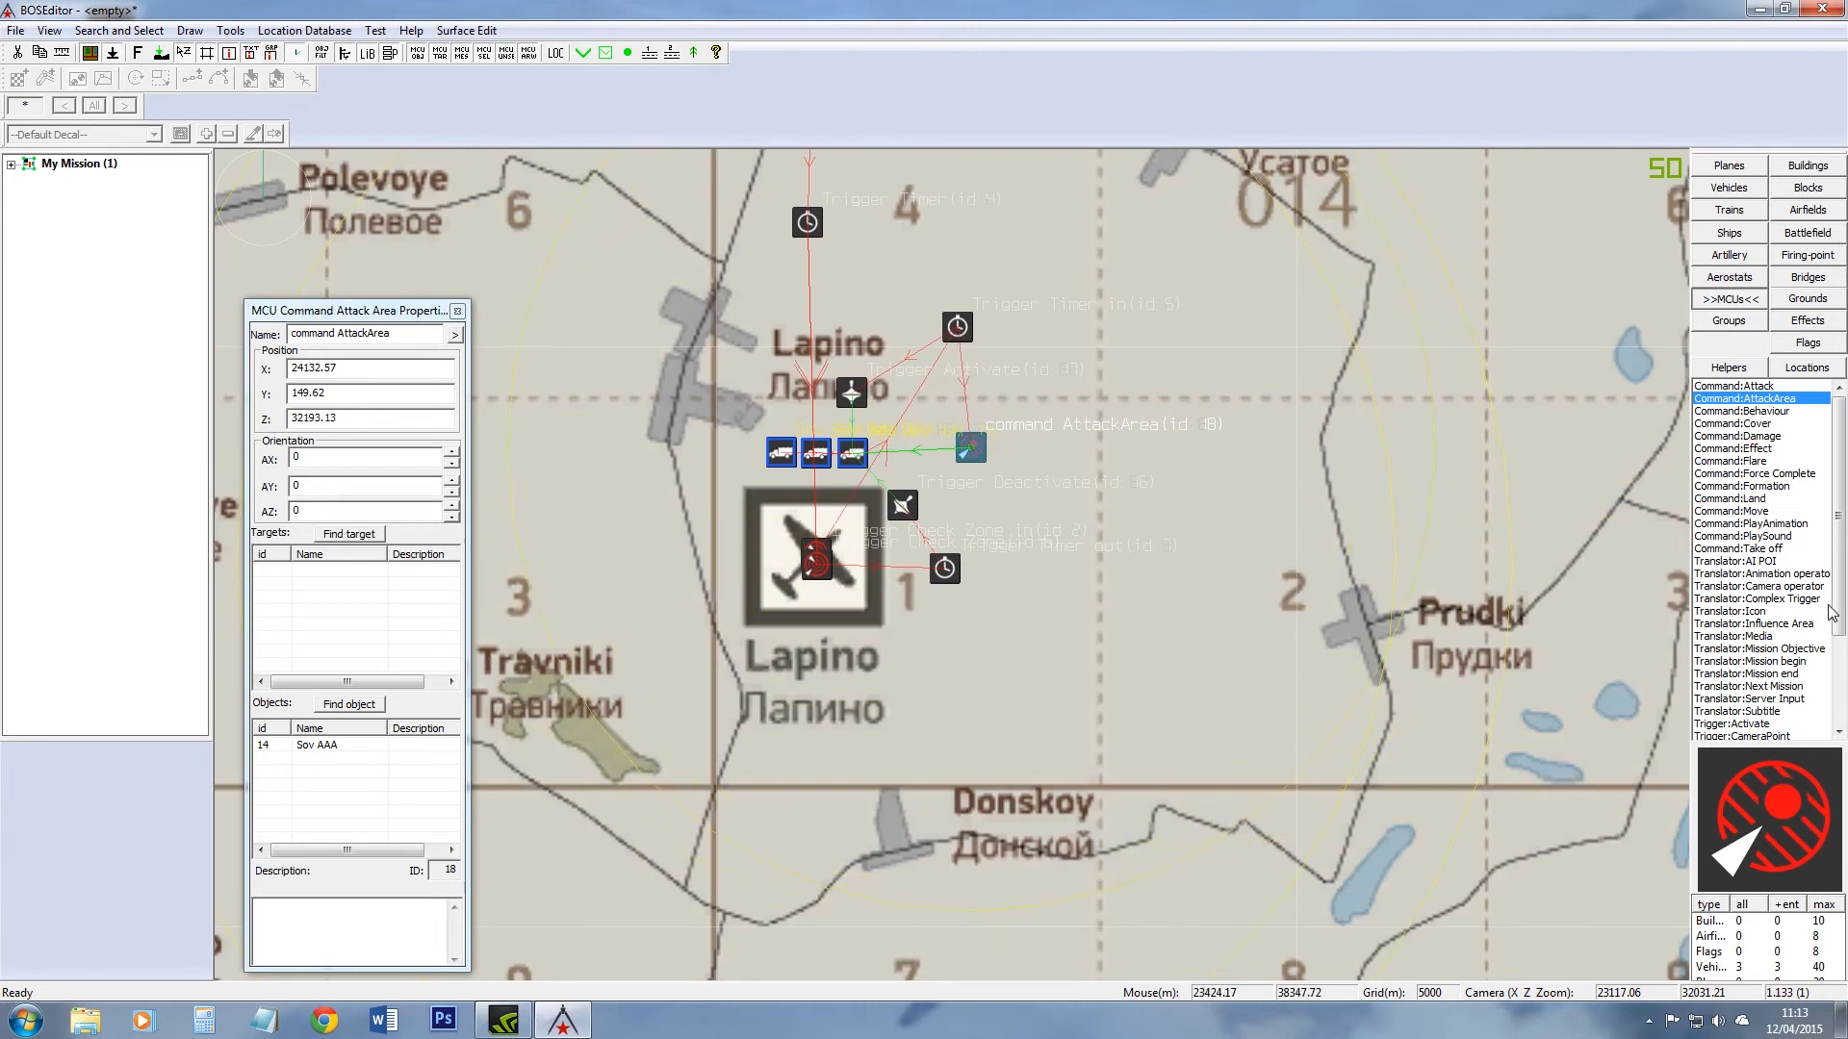
# Step: Add a Trigger:Timer just northeast of the AttackArea command and remove the AttackArea target link from "Trigger Timer in"
pyautogui.scroll(-4, 1832, 613)
pyautogui.click(1732, 711)
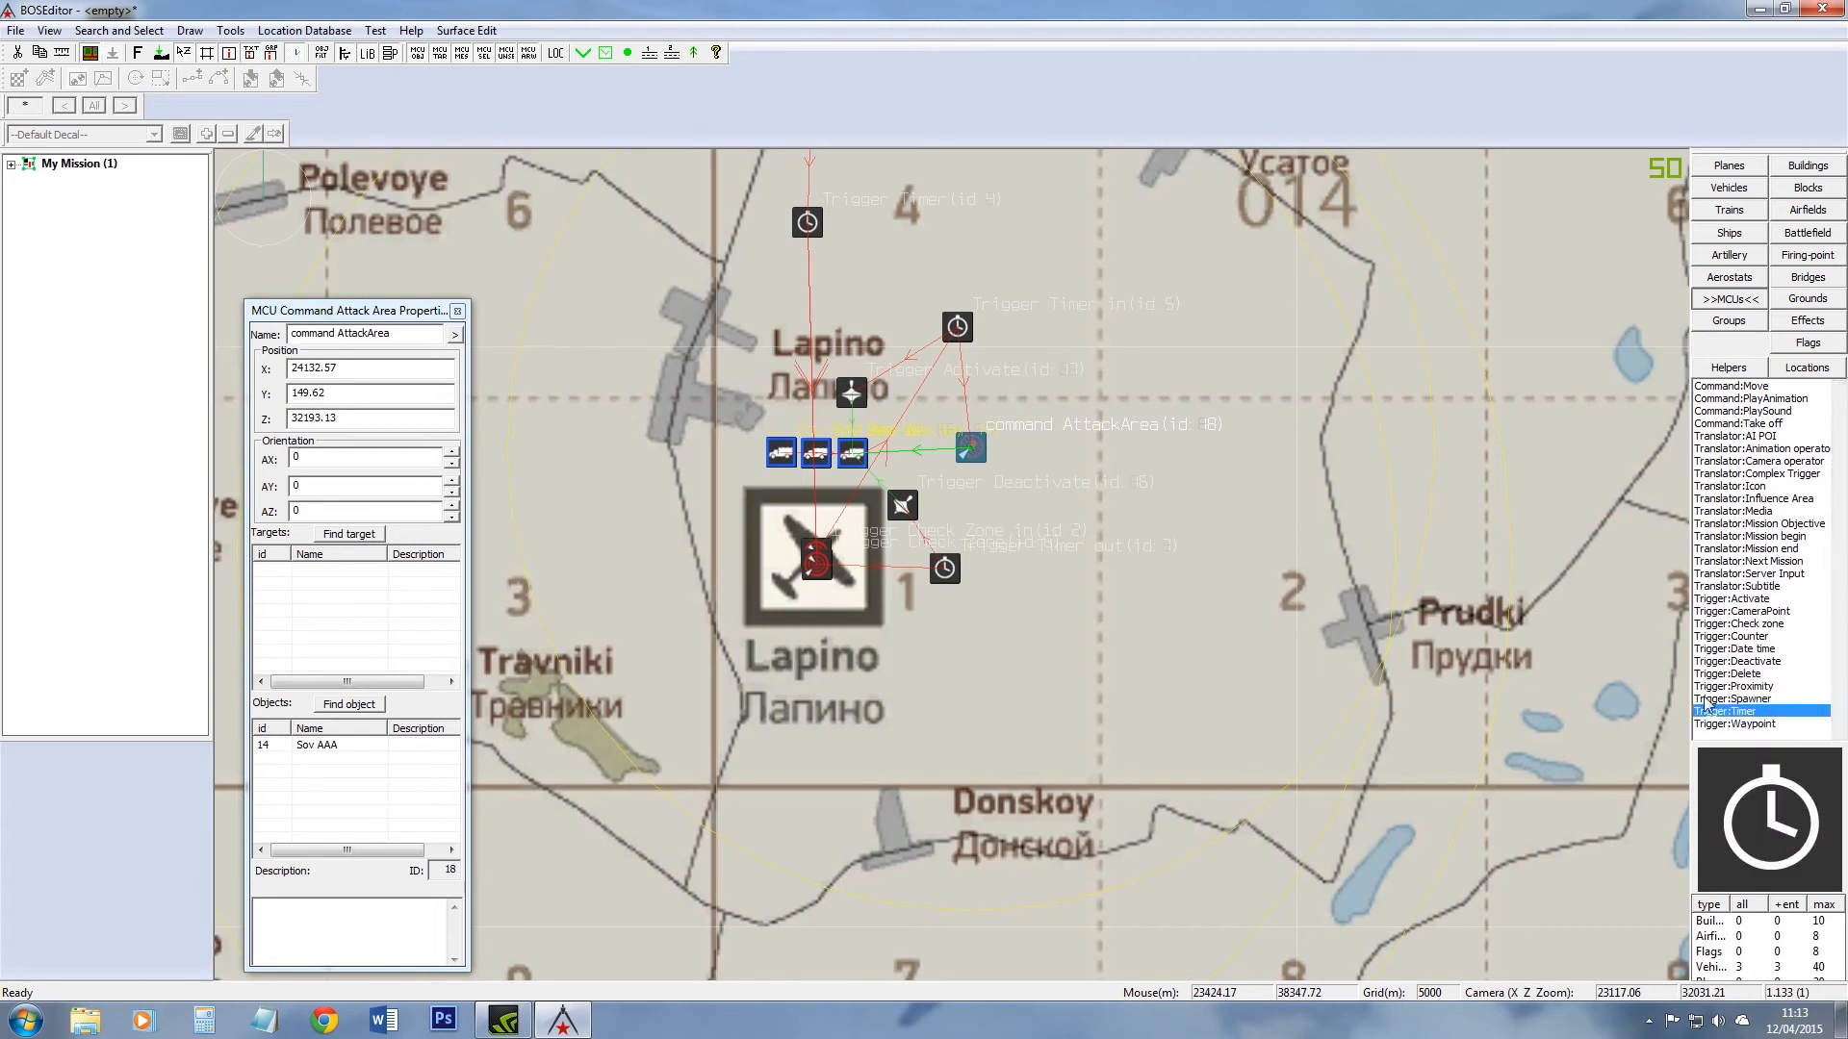
pyautogui.click(991, 395)
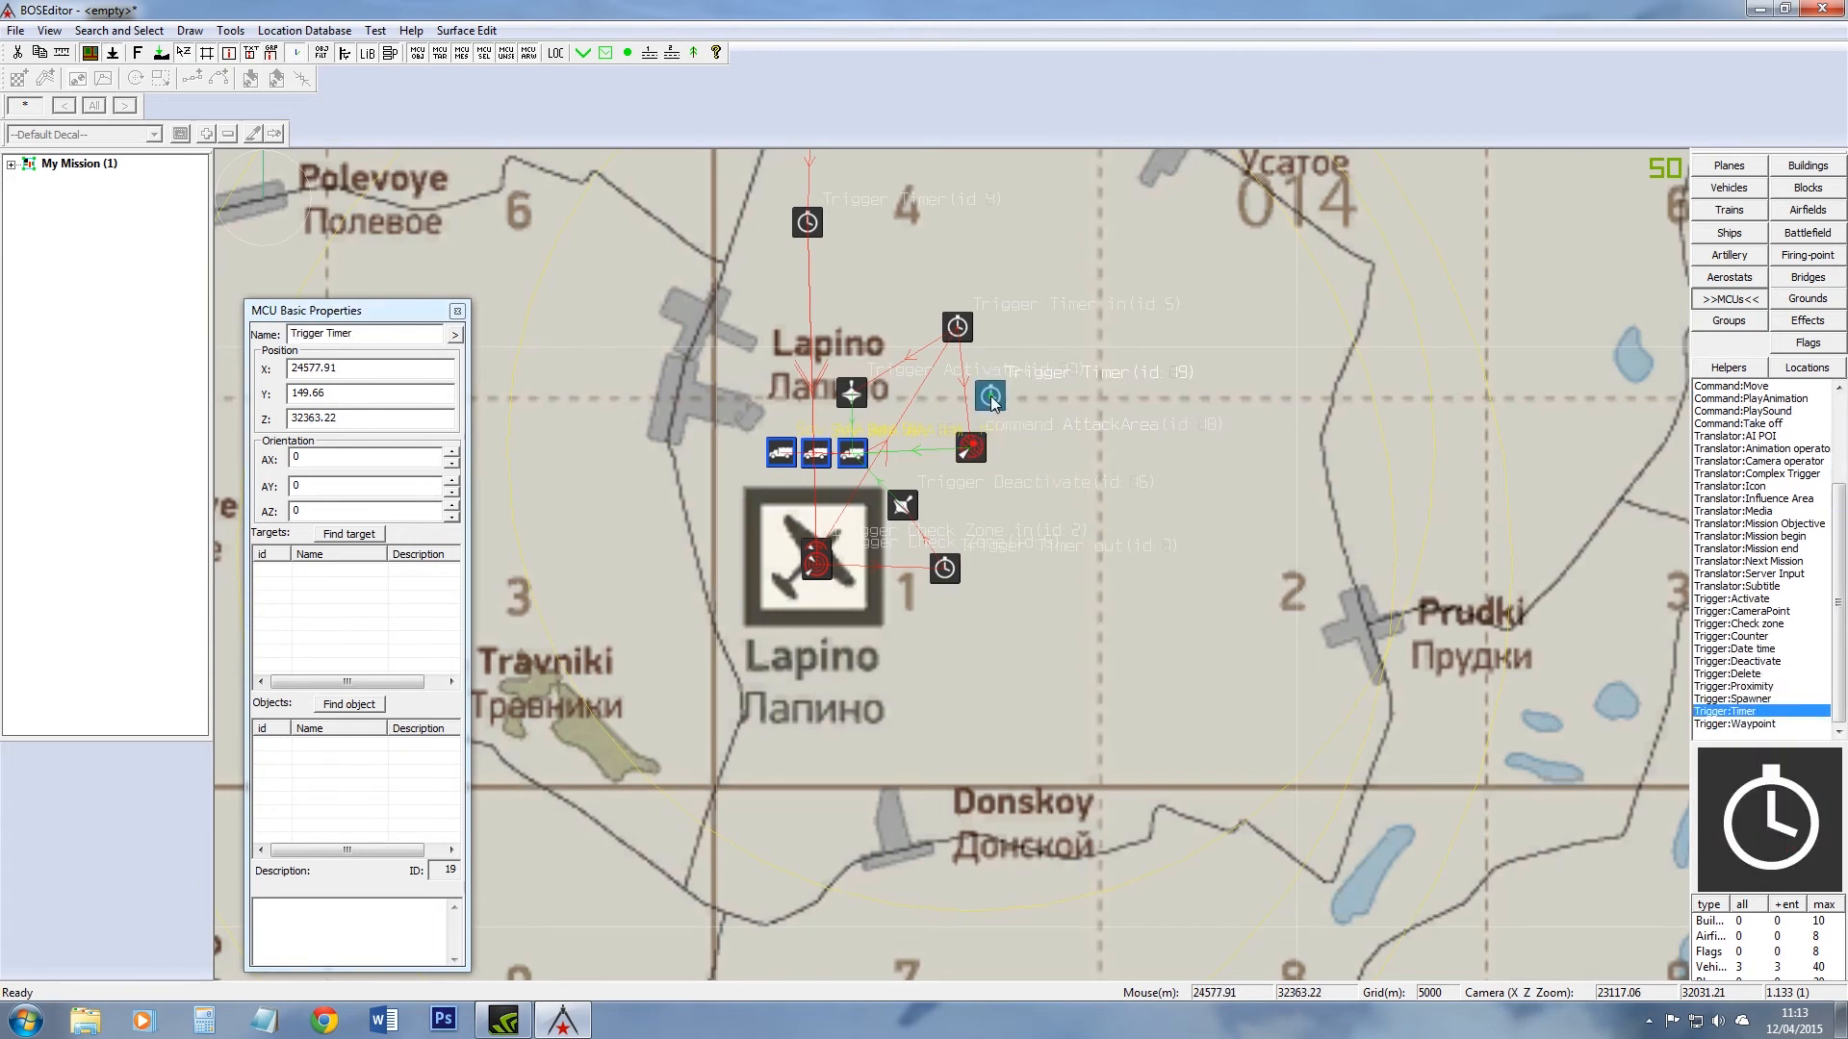
pyautogui.click(957, 328)
pyautogui.click(352, 584)
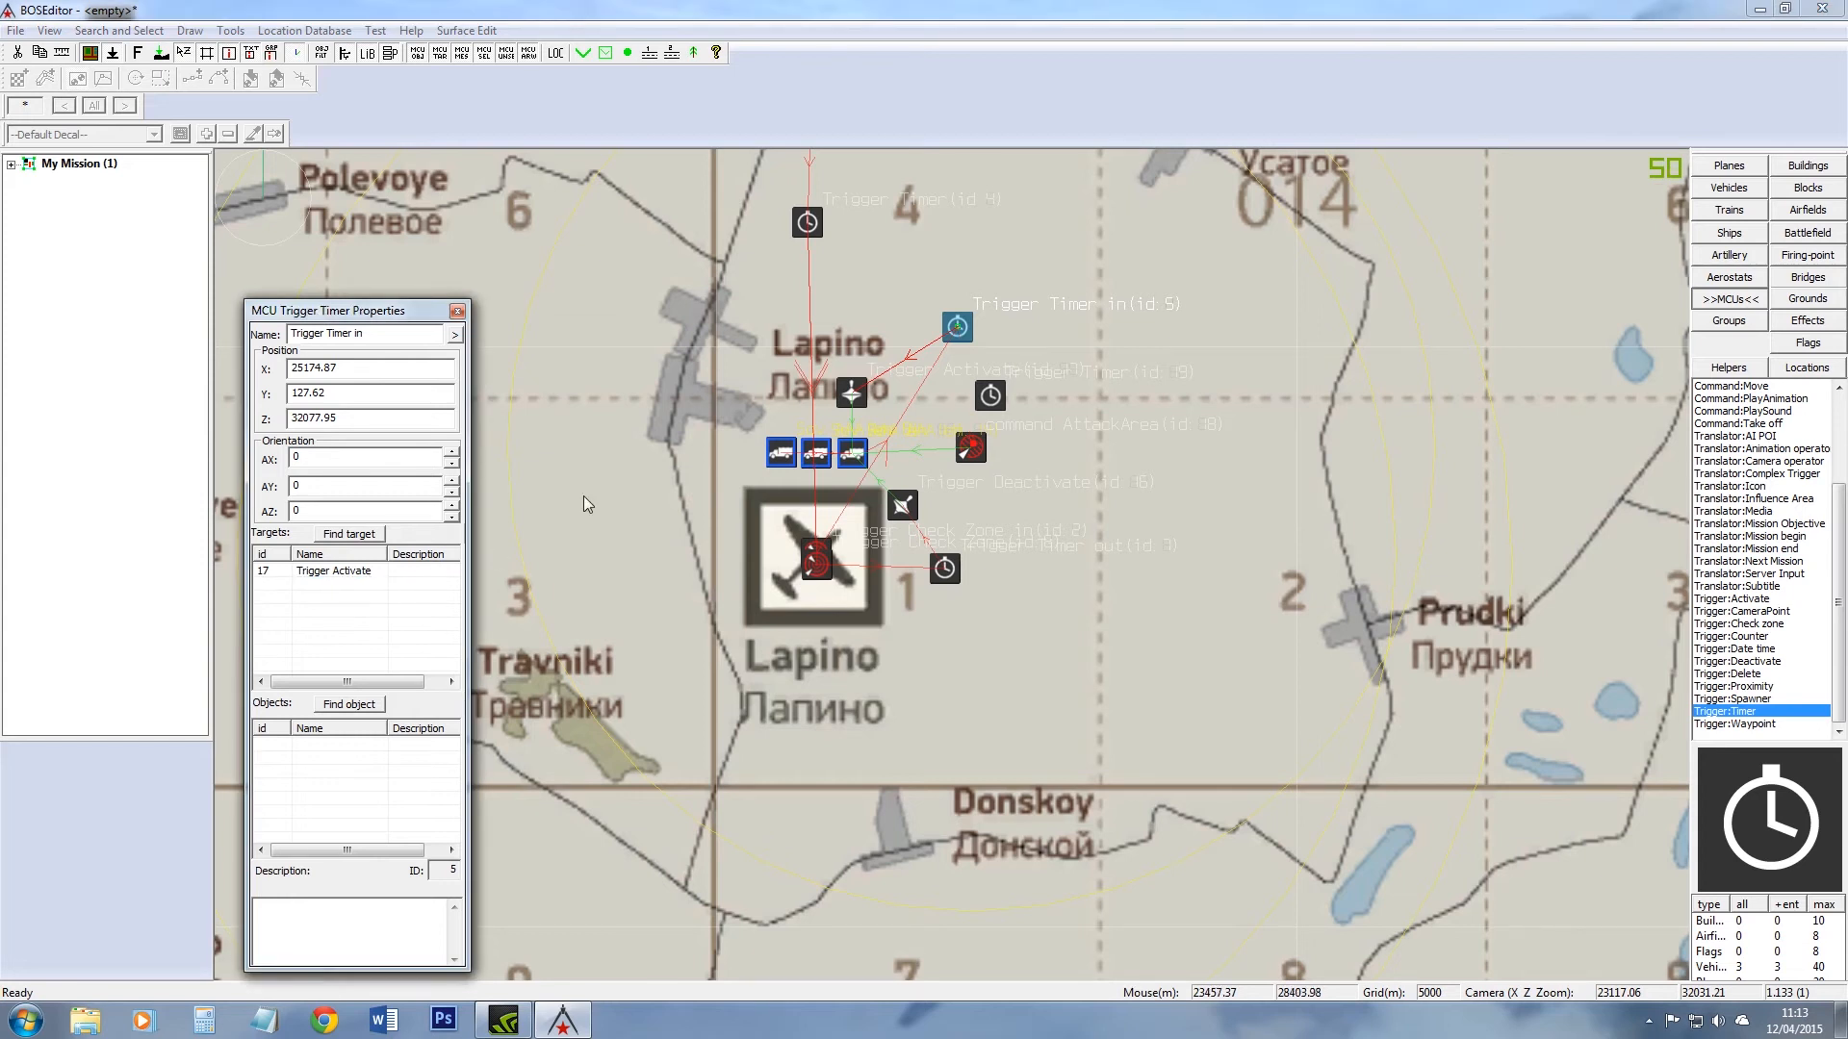
# Step: Set the seconds for the new Trigger Timer to go off
pyautogui.doubleClick(990, 395)
pyautogui.doubleClick(898, 390)
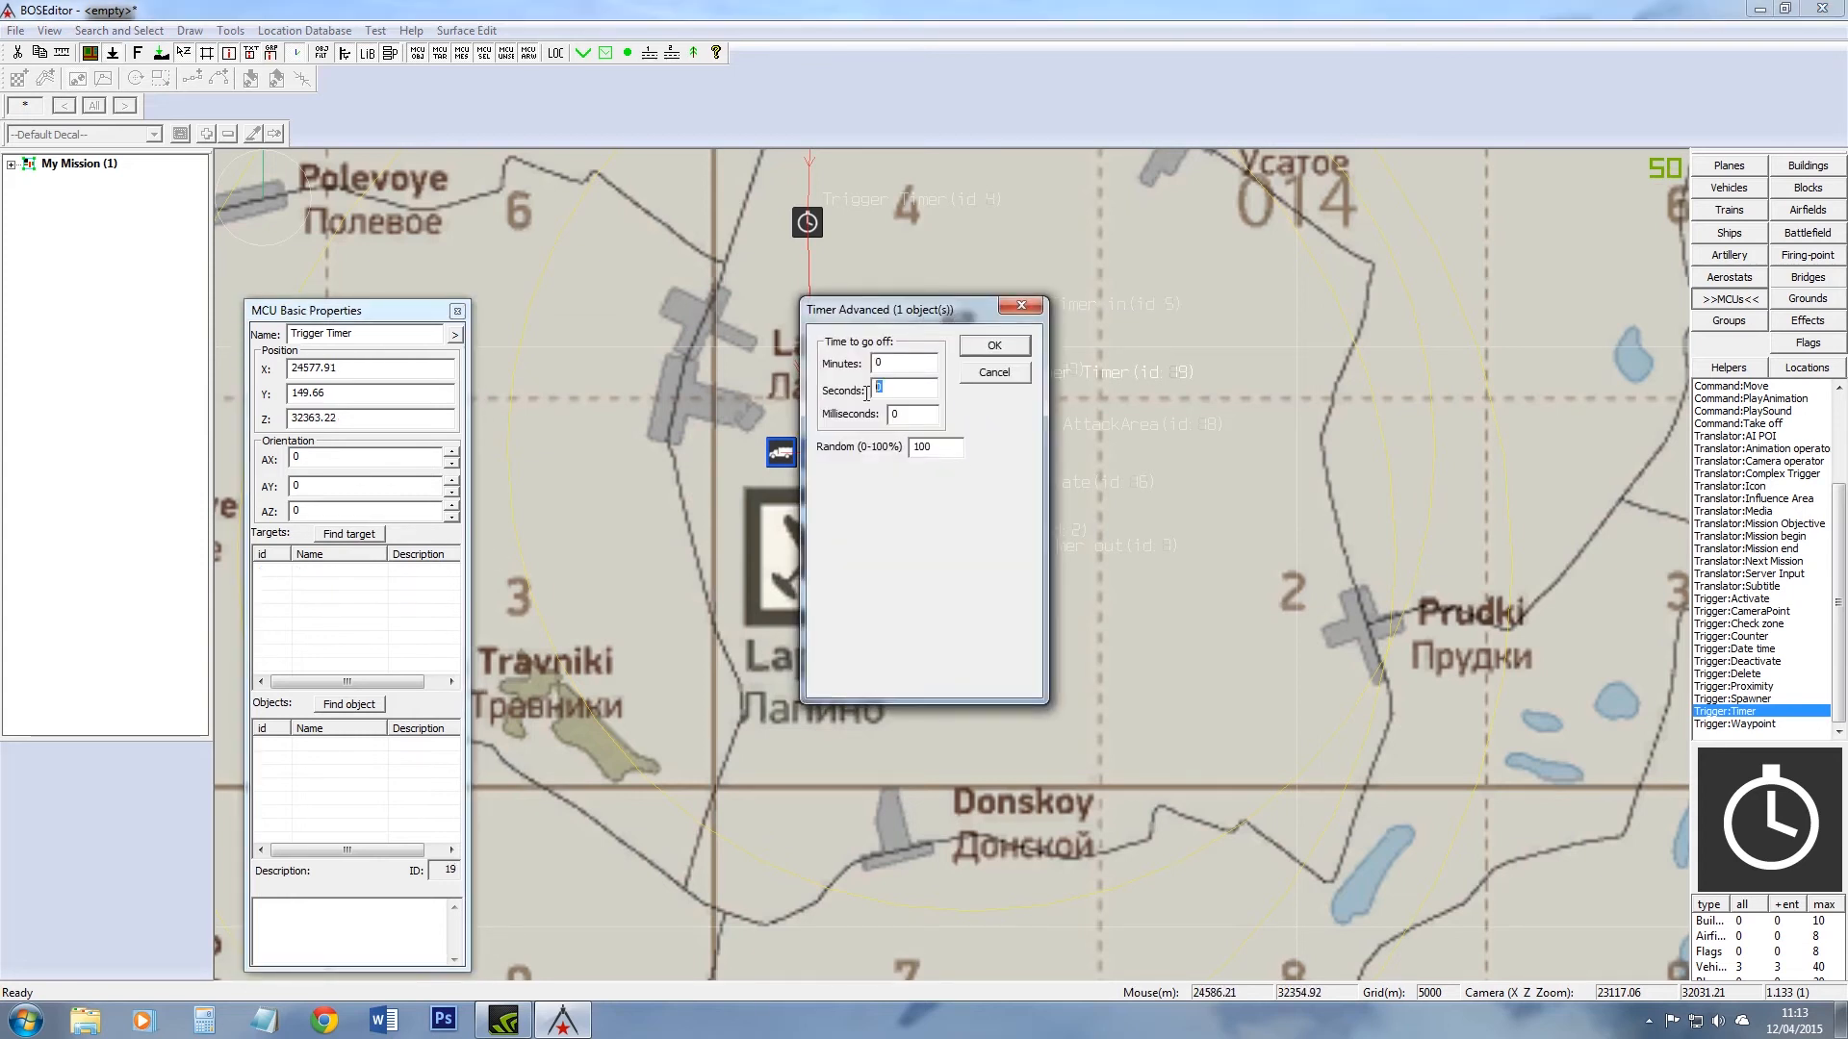
pyautogui.click(992, 346)
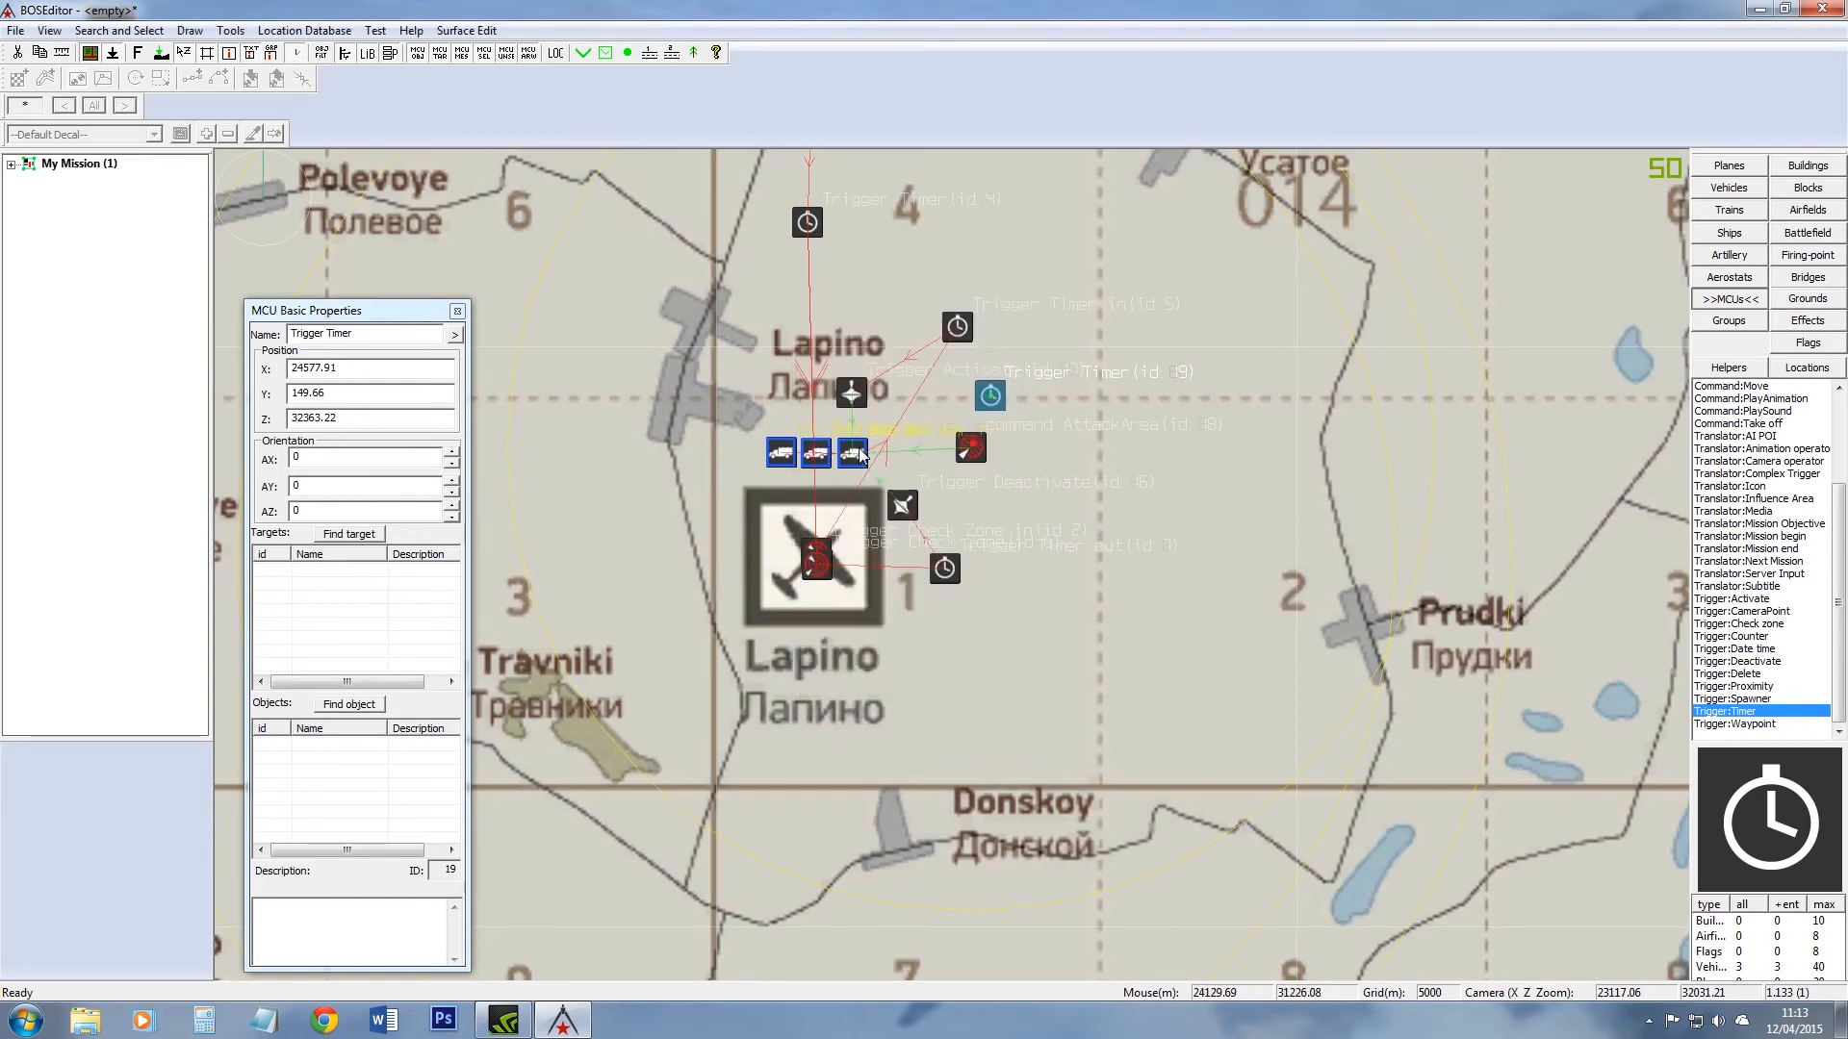
# Step: Move the AttackArea command slightly west, closer to and level with the easternmost Sov AAA gun
pyautogui.click(977, 452)
pyautogui.moveTo(976, 452); pyautogui.dragTo(971, 452)
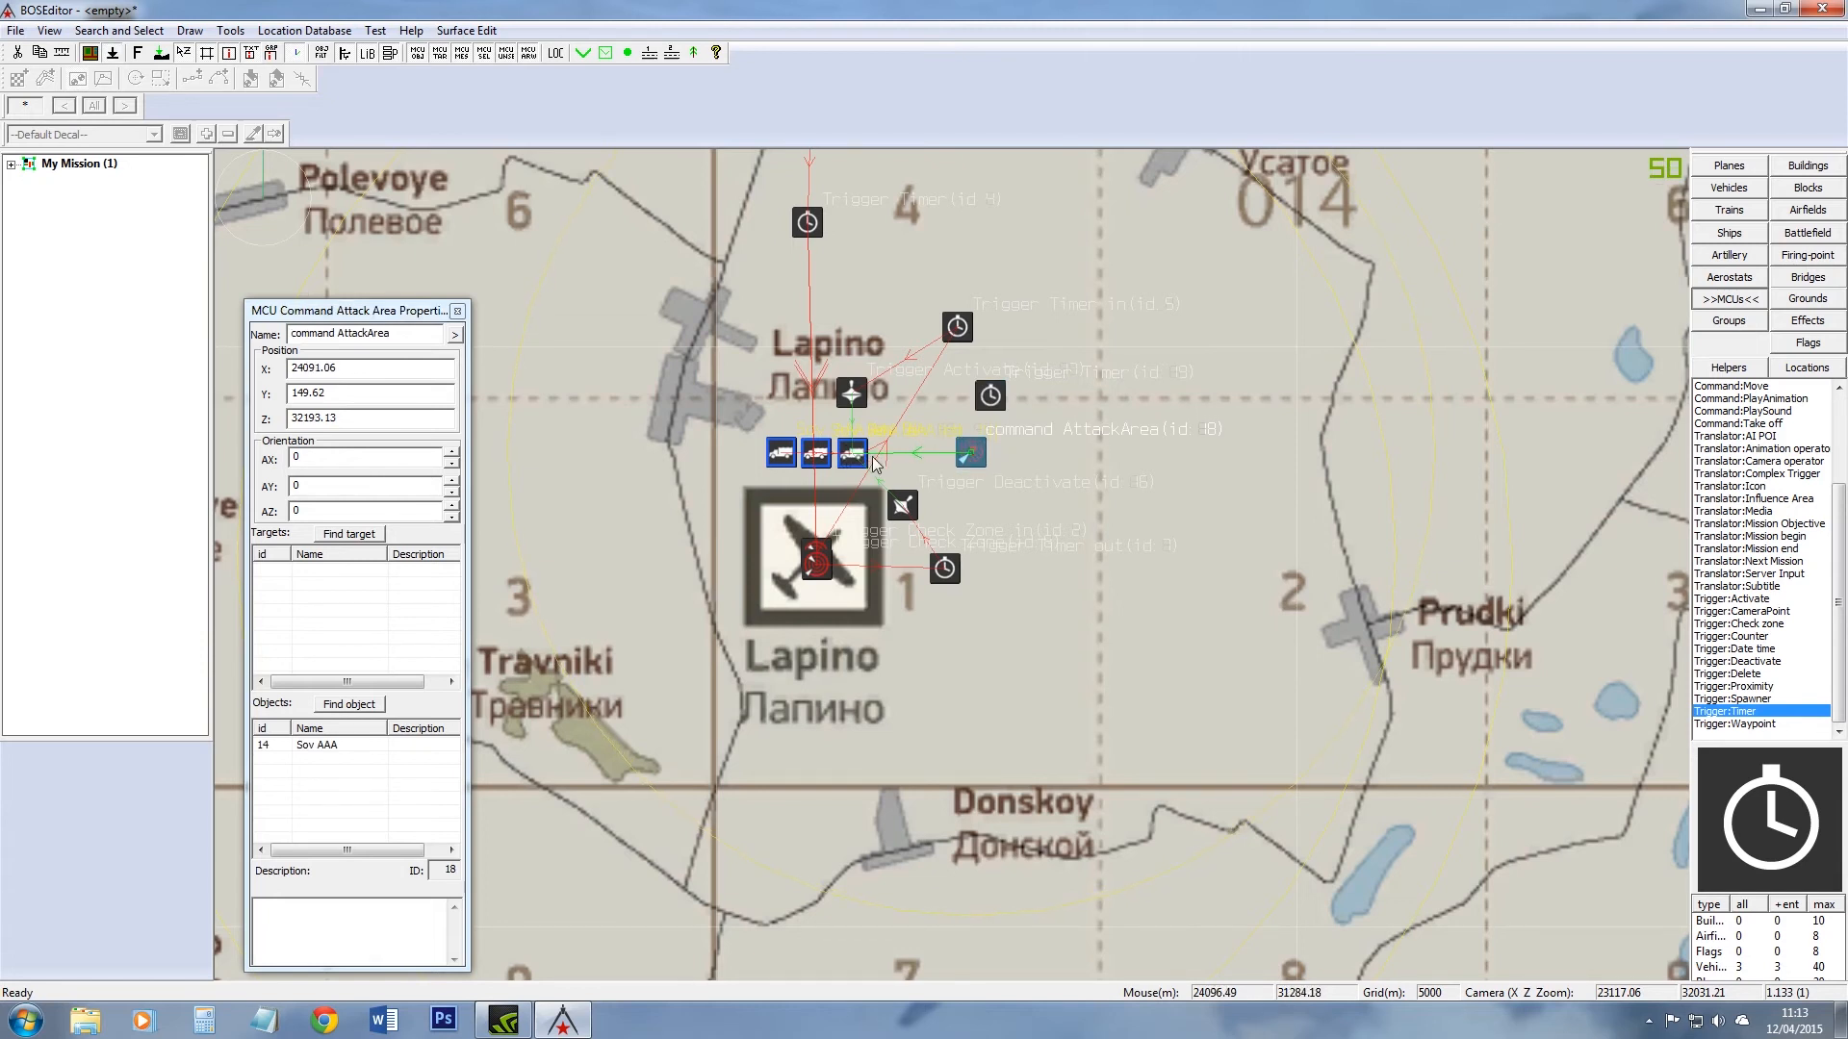
pyautogui.moveTo(962, 460); pyautogui.dragTo(942, 458)
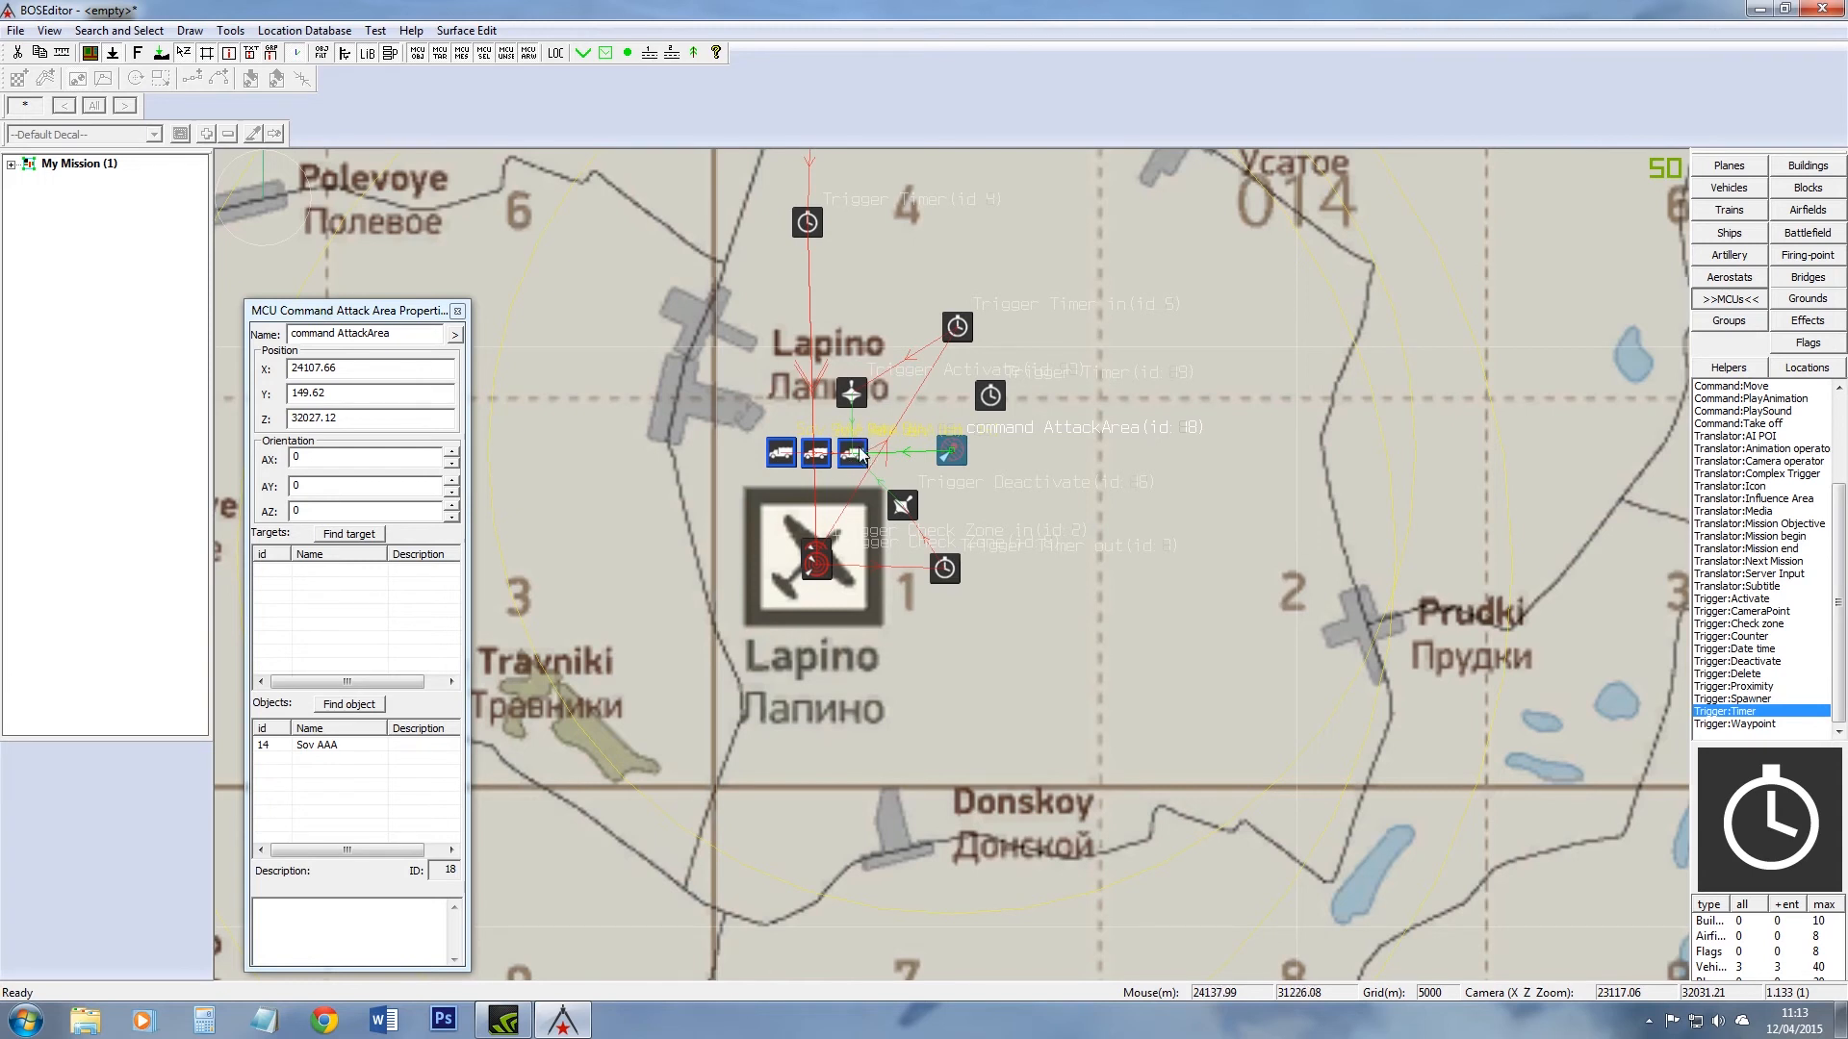
# Step: Target-link "Trigger Timer in" to the new Trigger Timer, and target-link that timer to the AttackArea command
pyautogui.click(958, 329)
pyautogui.press('t')
pyautogui.click(992, 393)
pyautogui.click(992, 393)
pyautogui.press('t')
pyautogui.click(954, 452)
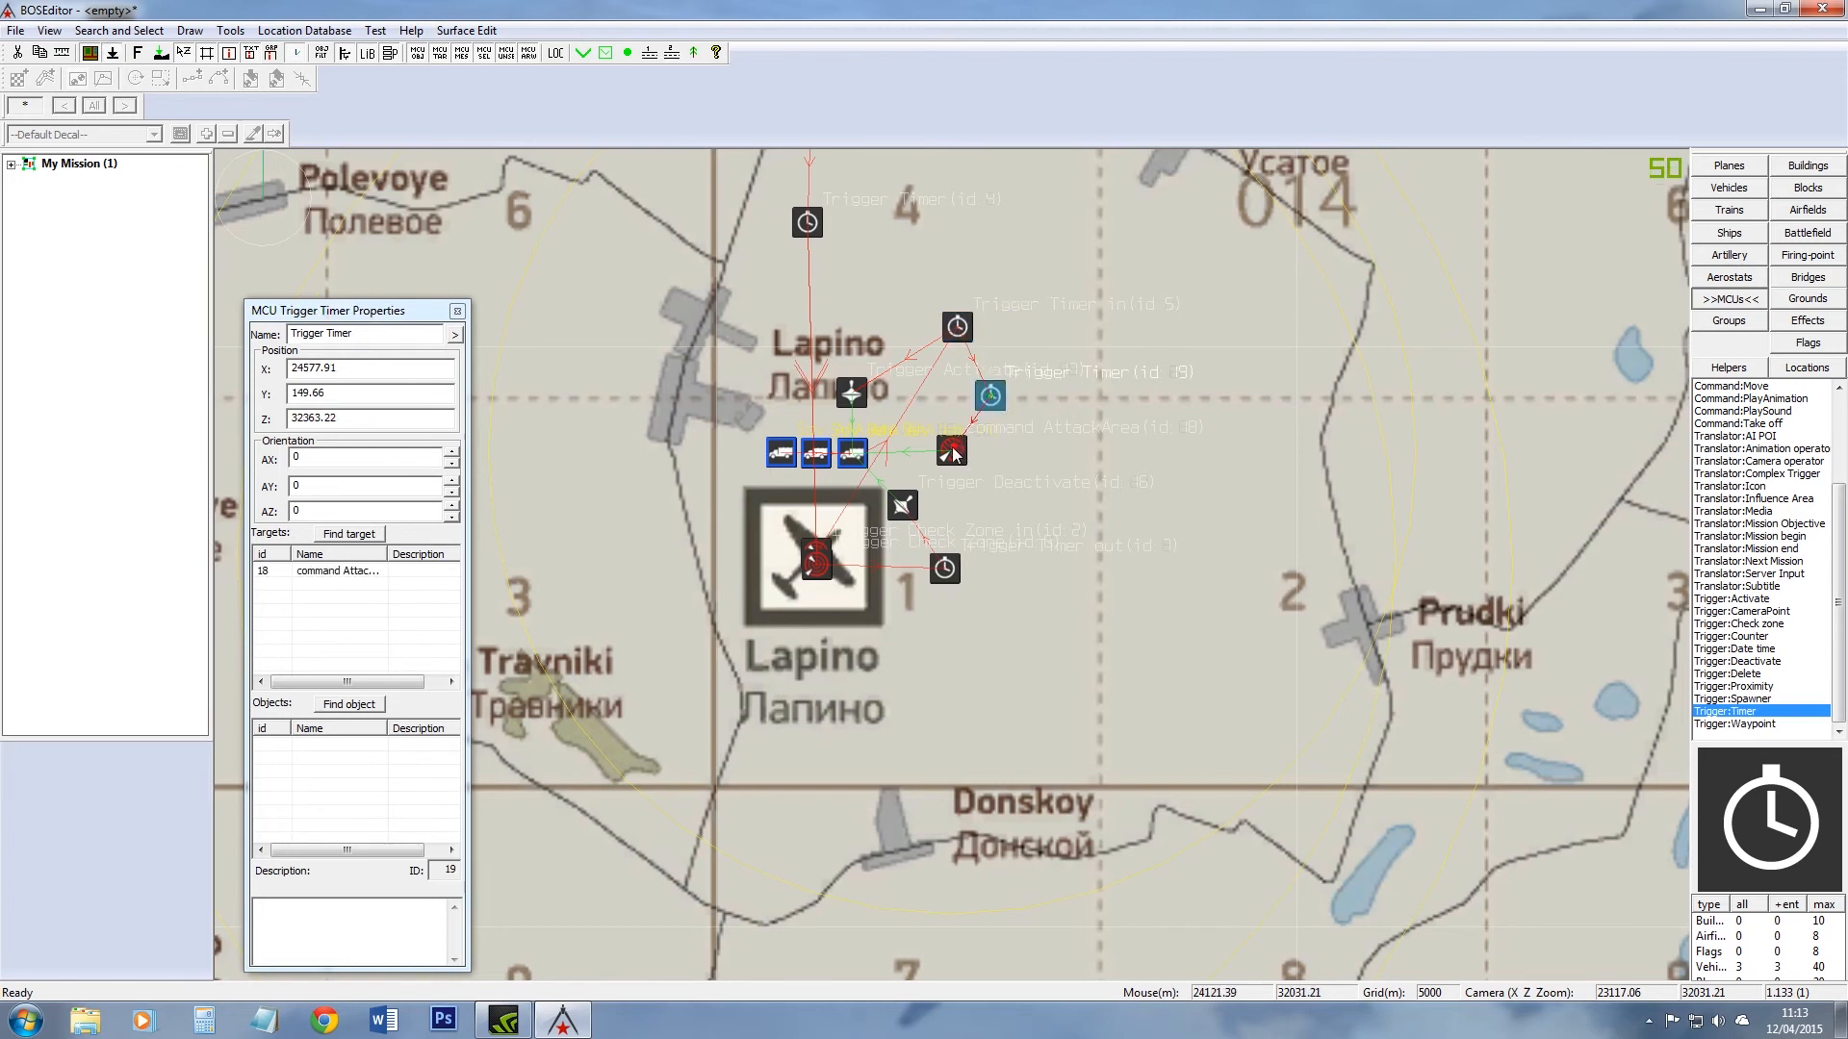
# Step: Move the AttackArea command further west, then shift the three Sov AAA guns together southwest onto the Lapino airfield
pyautogui.moveTo(958, 456); pyautogui.dragTo(875, 479)
pyautogui.scroll(-3, 890, 452)
pyautogui.scroll(5, 866, 455)
pyautogui.moveTo(780, 410); pyautogui.dragTo(876, 510)
pyautogui.scroll(-3, 876, 510)
pyautogui.scroll(-2, 871, 515)
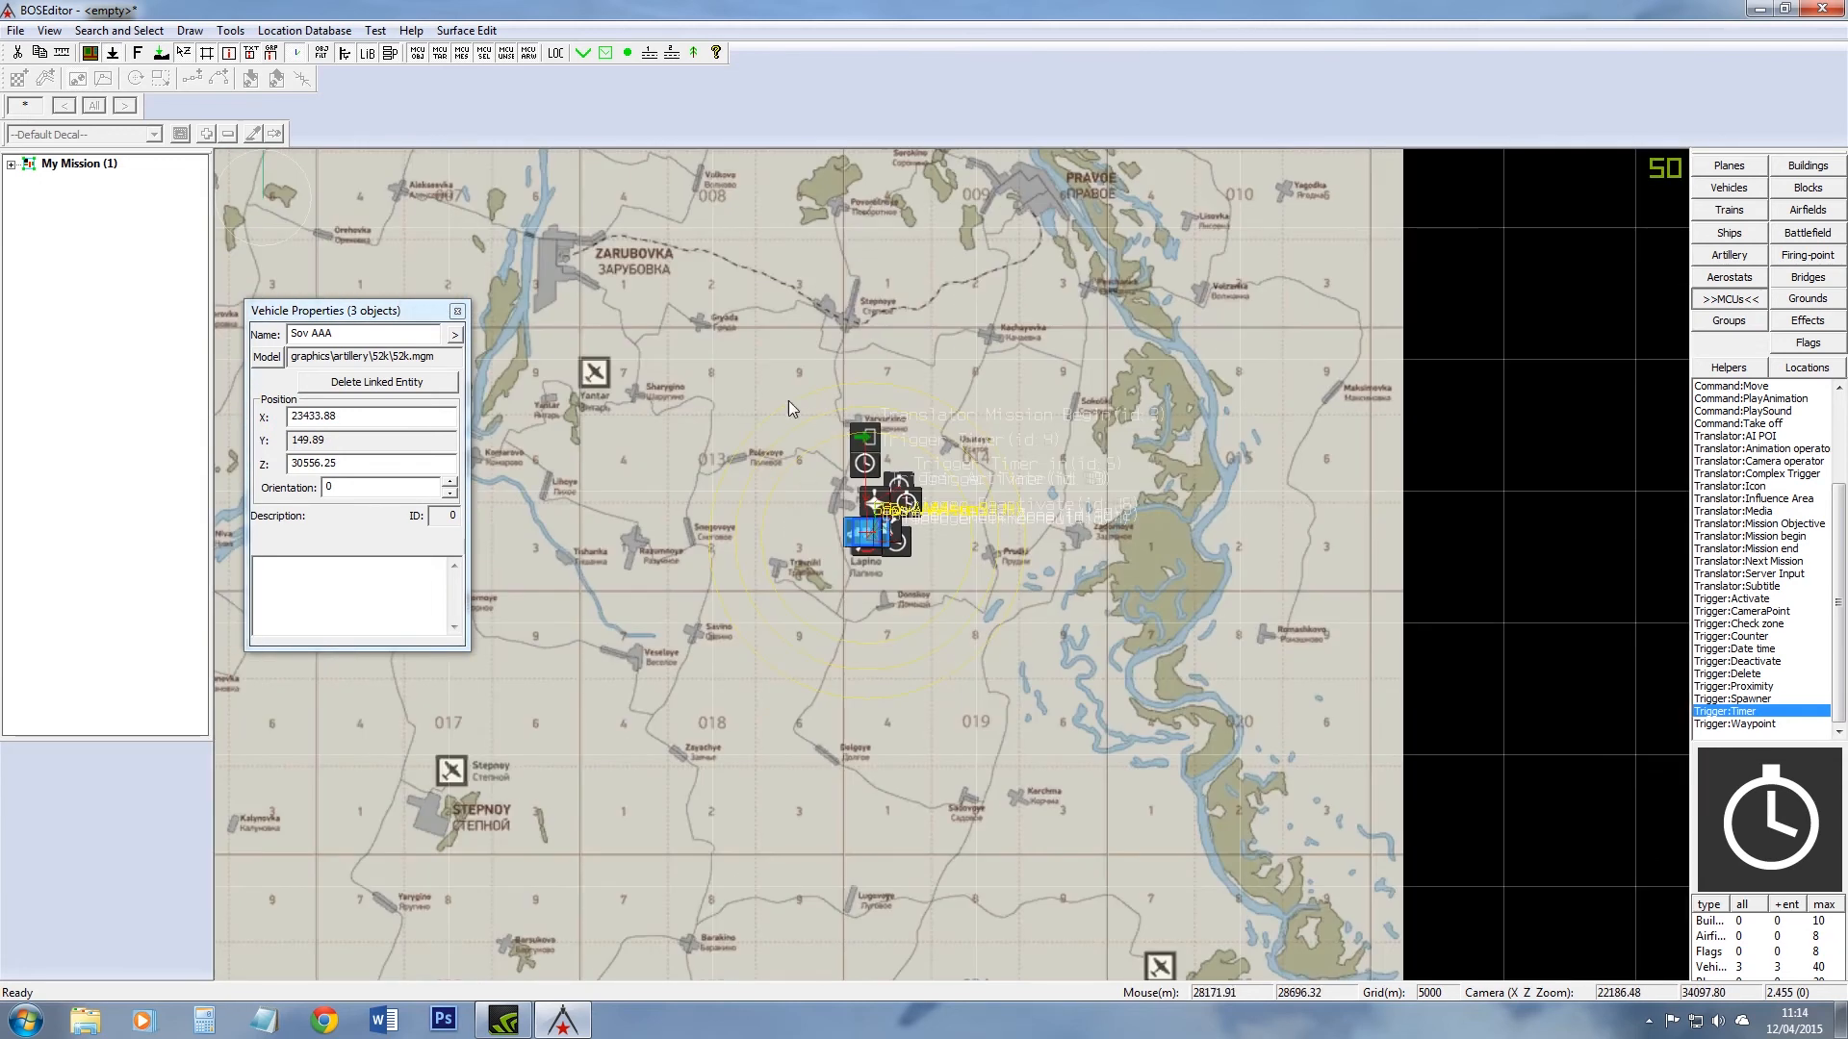
# Step: Group all the guns, timers, check zones and triggers around Lapino and name the group "Sov AAA"
pyautogui.moveTo(789, 403); pyautogui.dragTo(1036, 684)
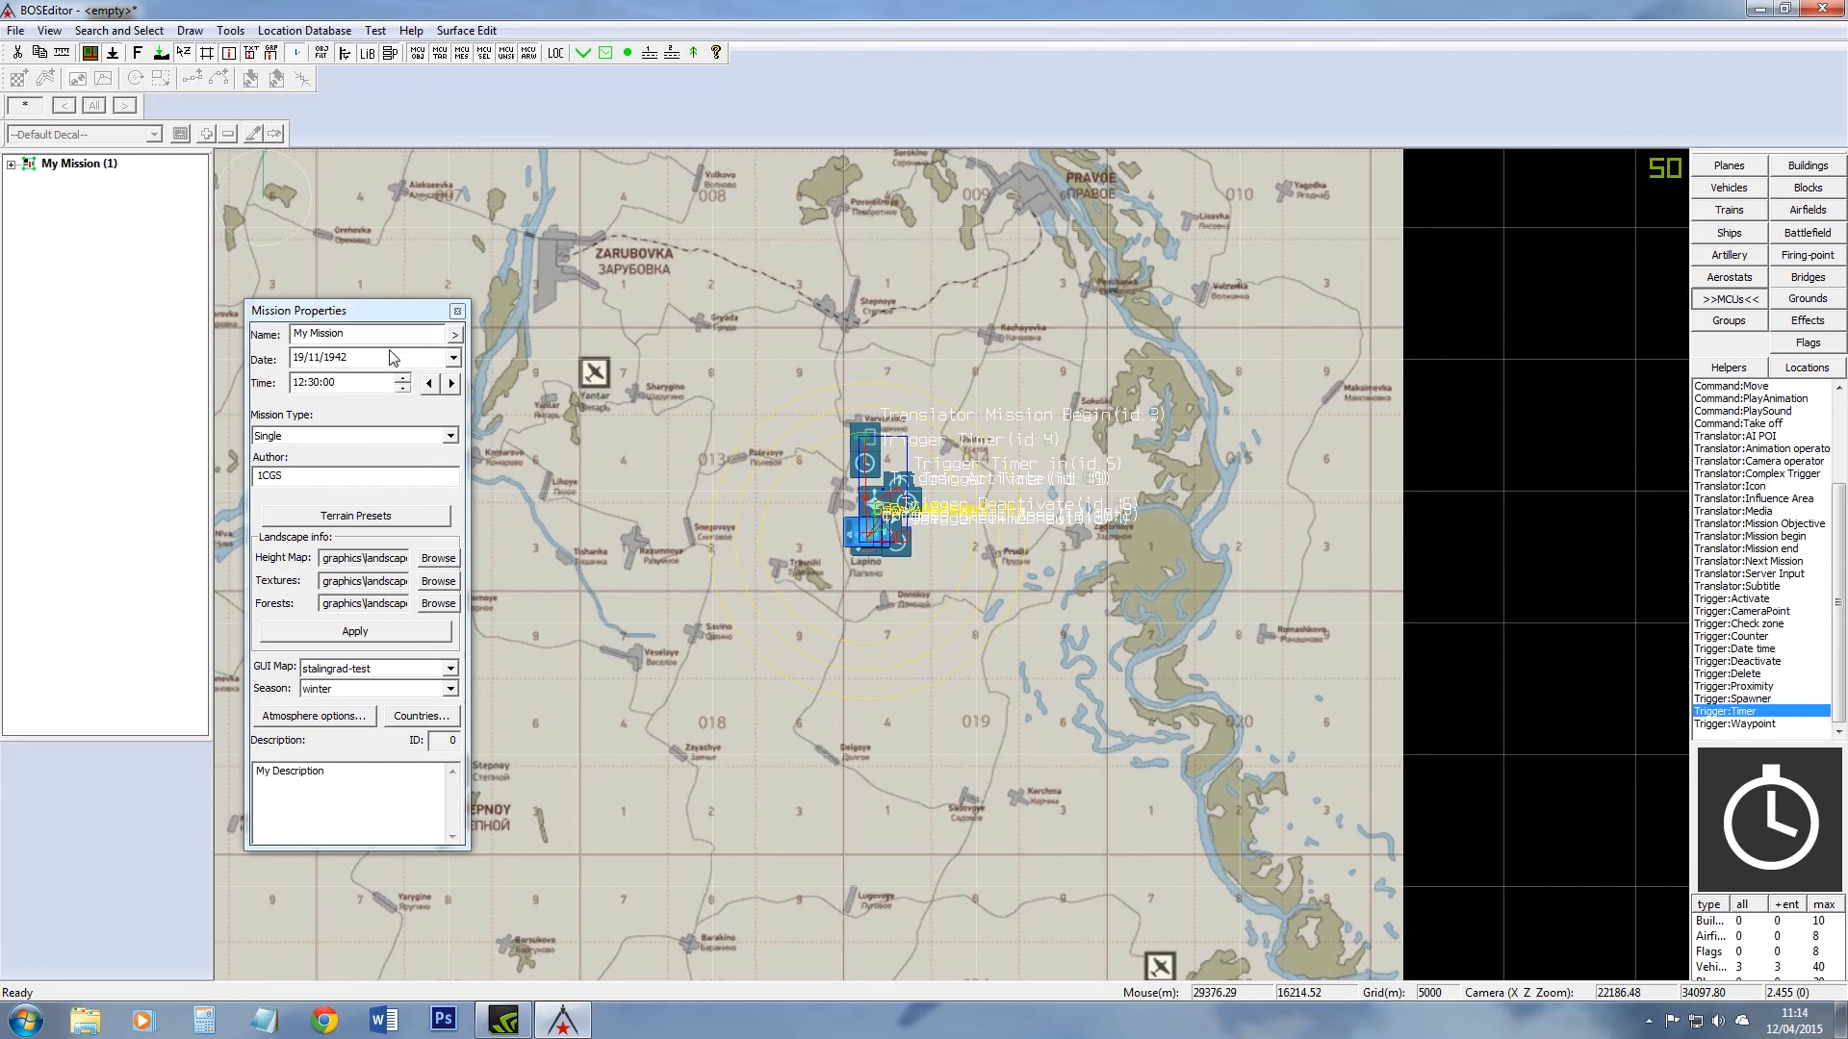
pyautogui.rightClick(883, 530)
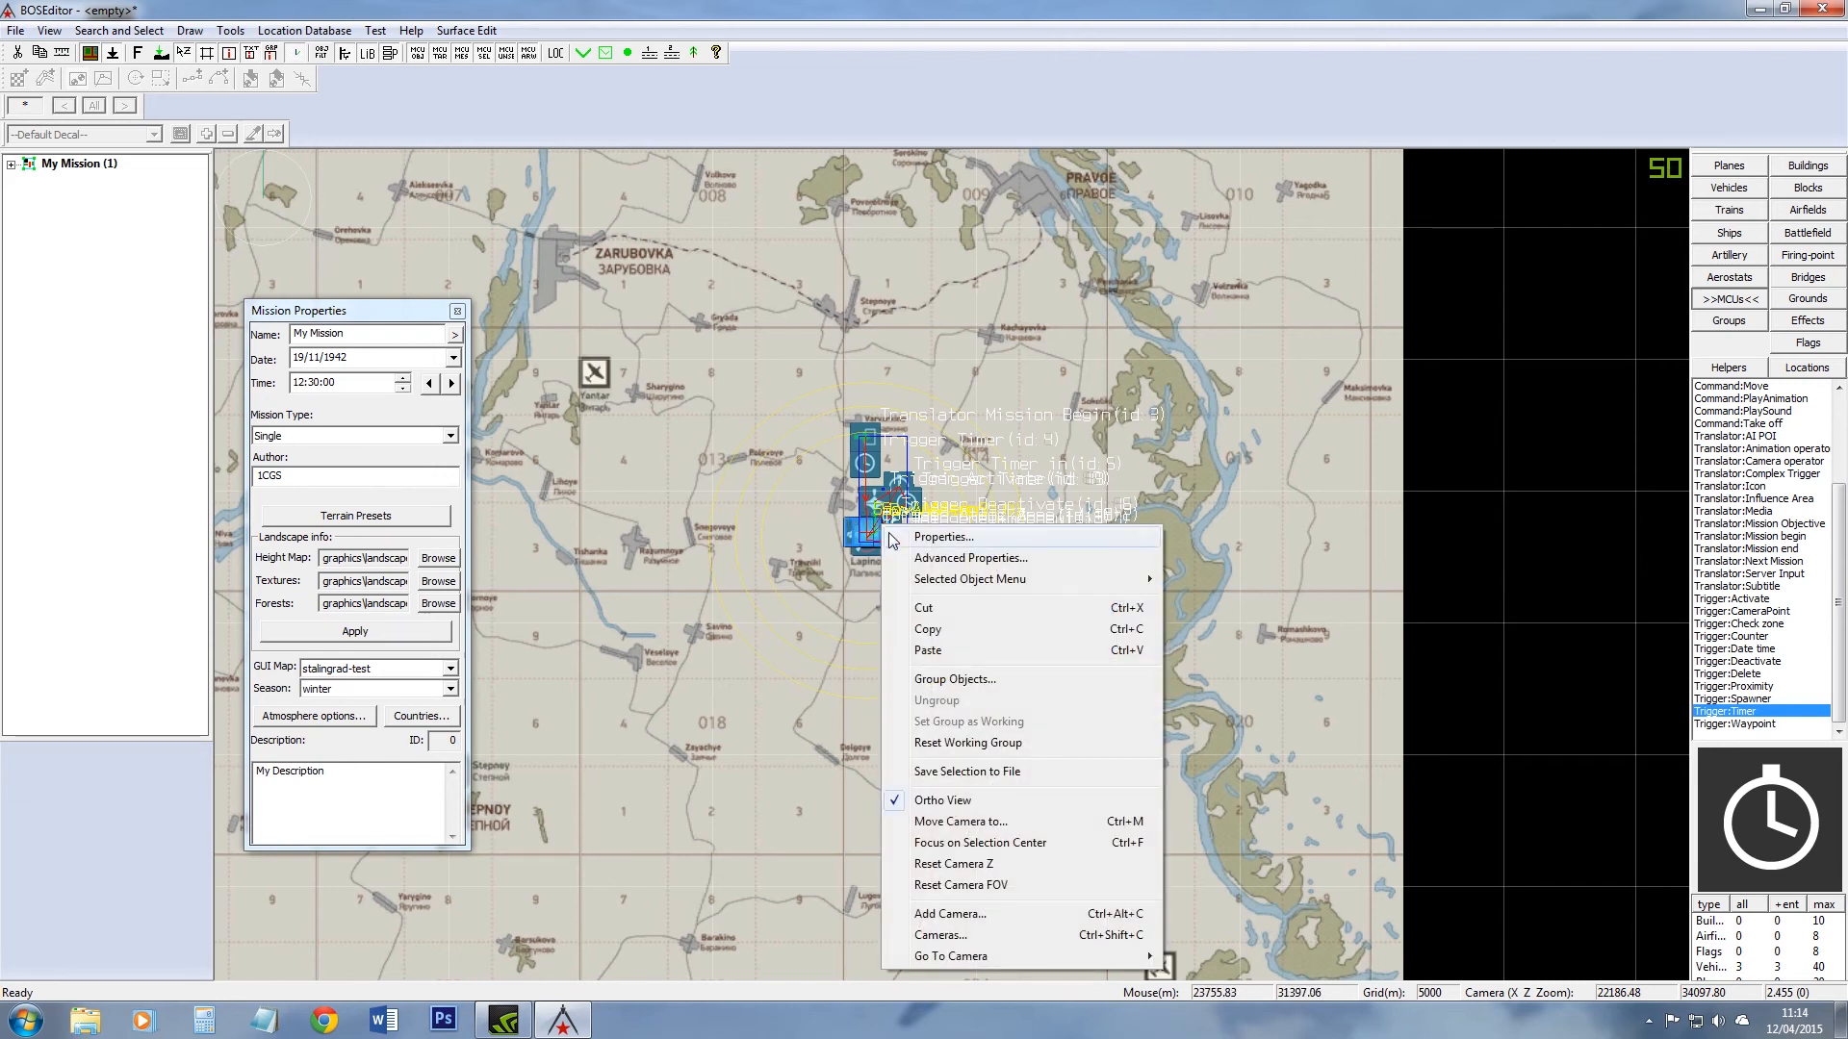
pyautogui.click(963, 680)
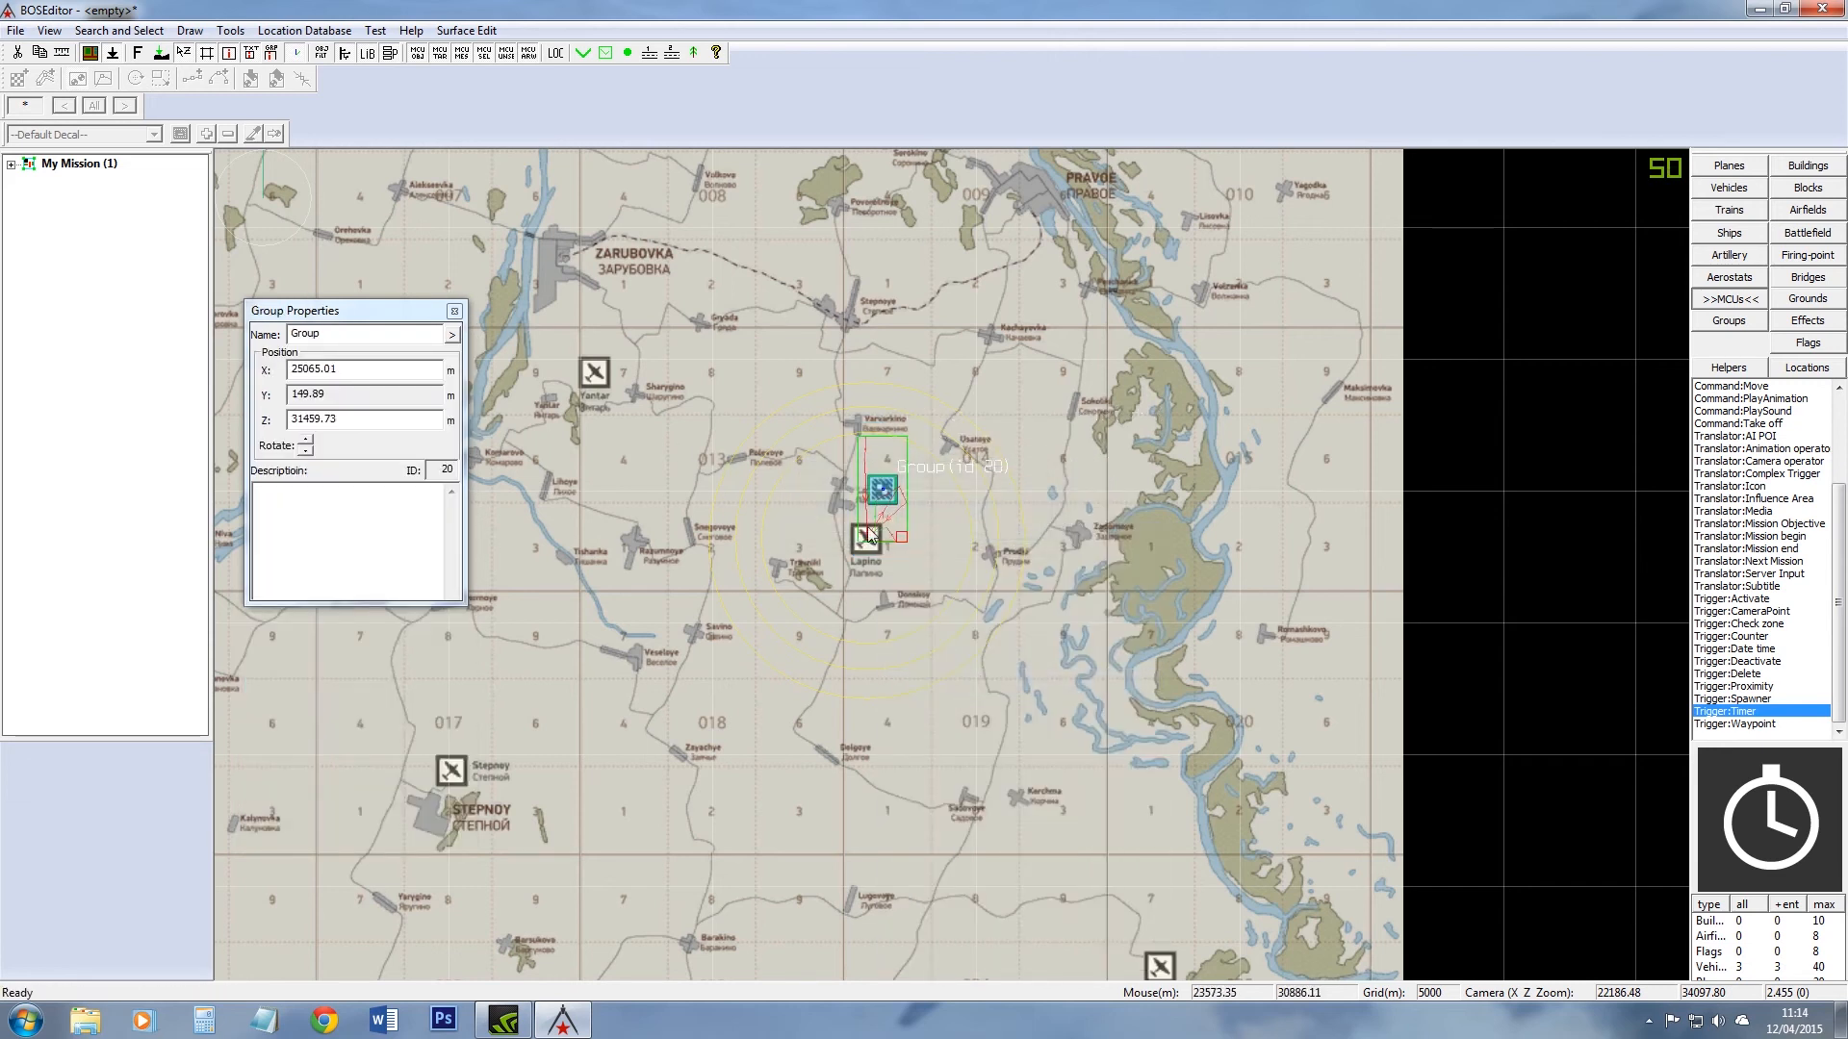
pyautogui.click(348, 334)
pyautogui.write('S')
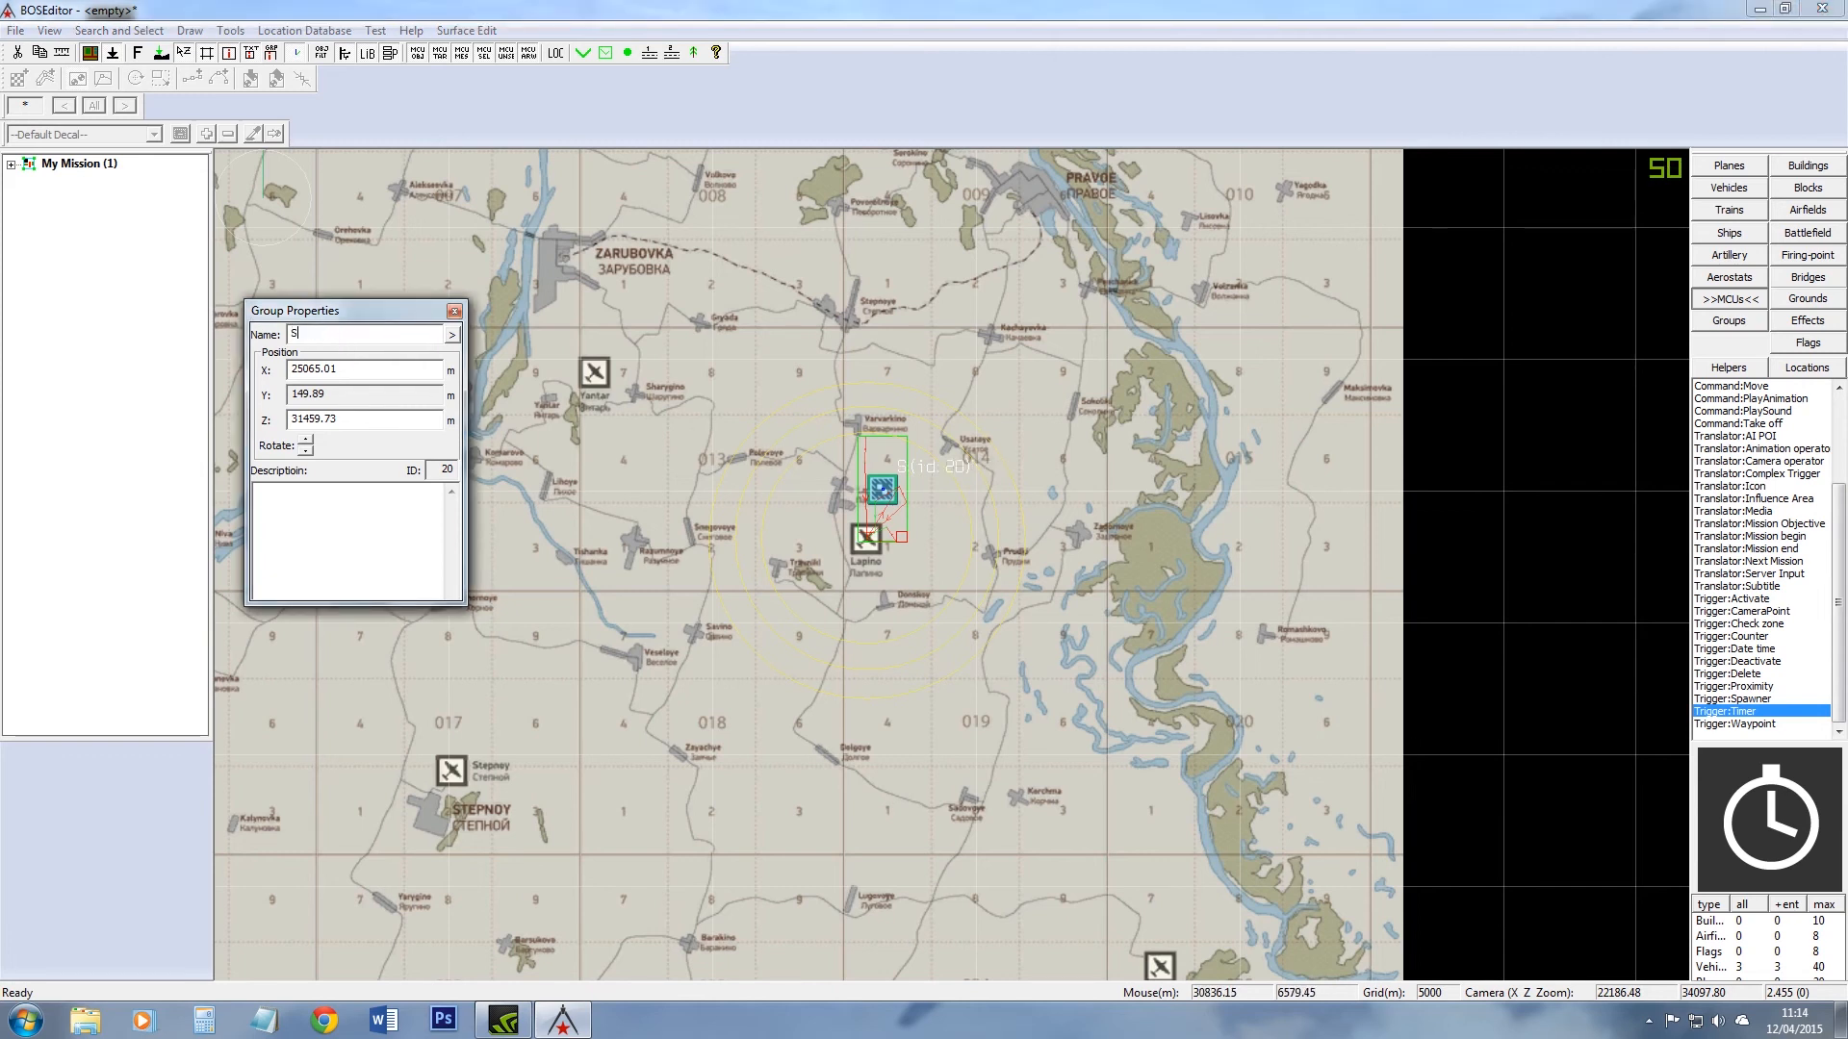
pyautogui.write('ov AAA')
pyautogui.click(810, 484)
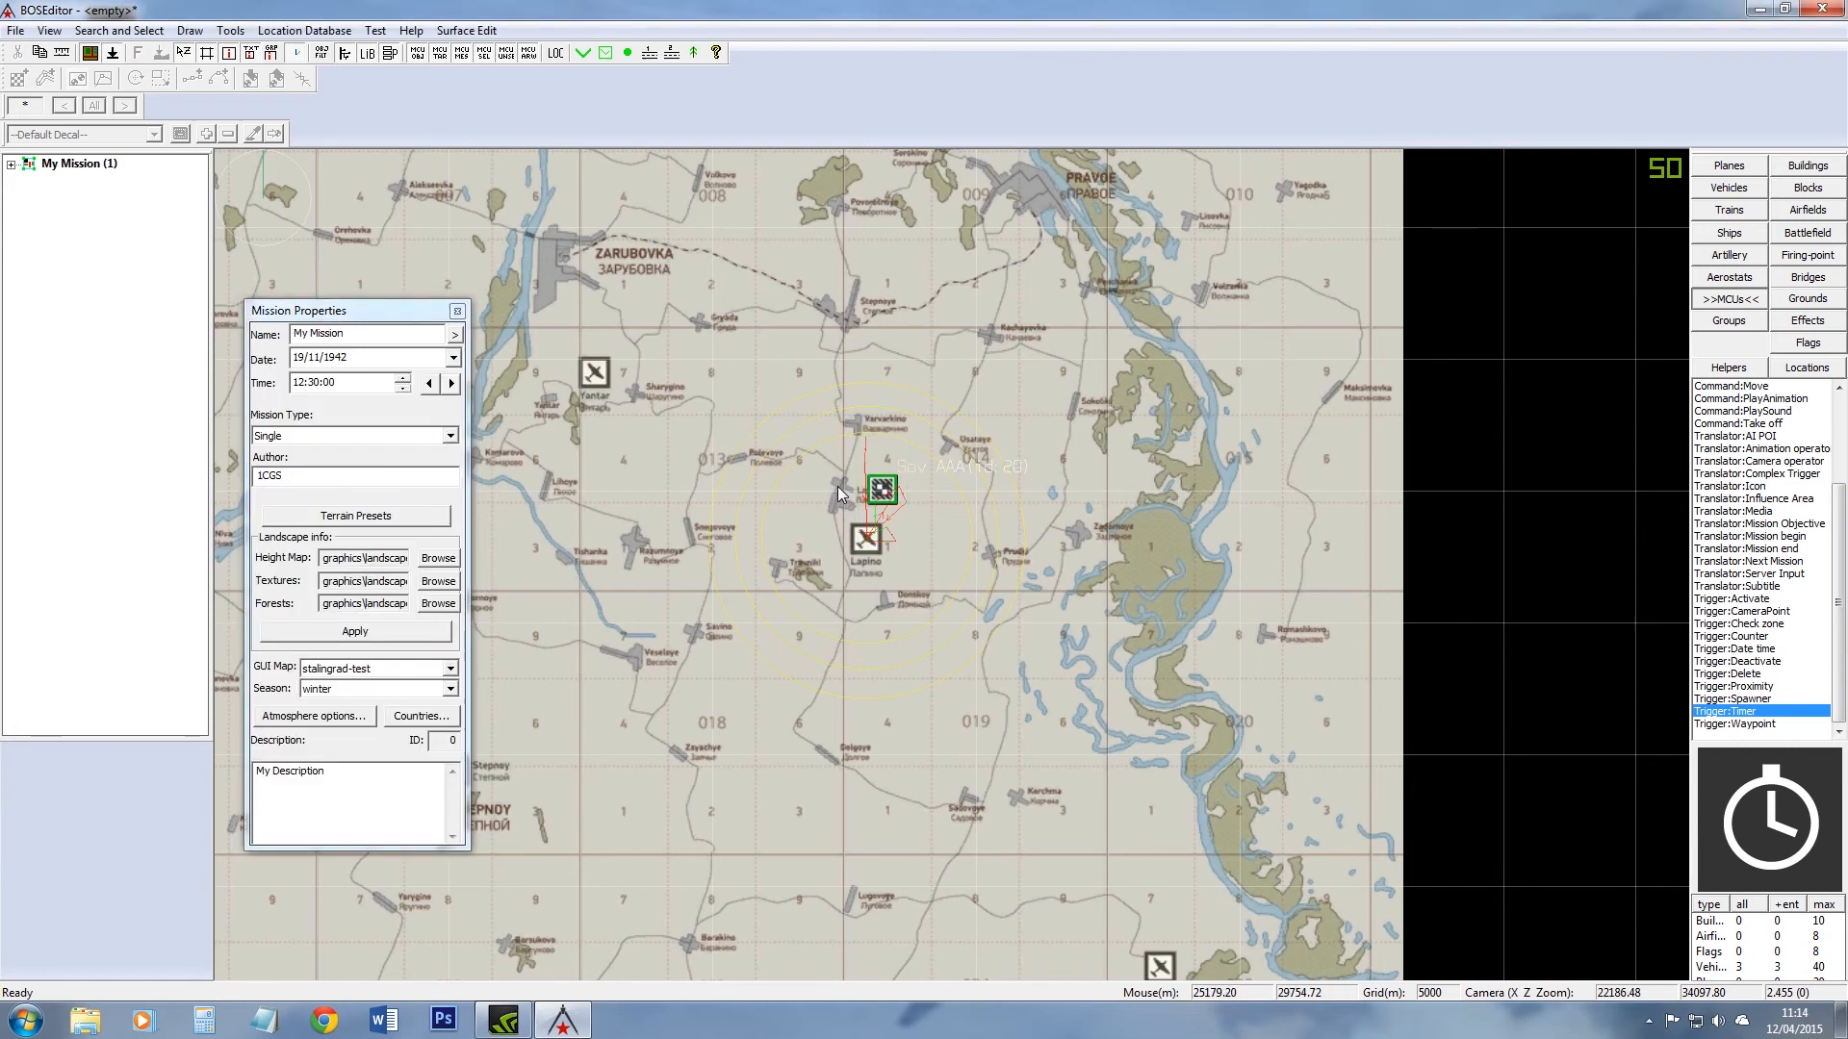
# Step: Copy the Sov AAA group and paste the duplicate by the river northeast of Lapino, just south of Volzanka
pyautogui.click(883, 491)
pyautogui.scroll(2, 885, 493)
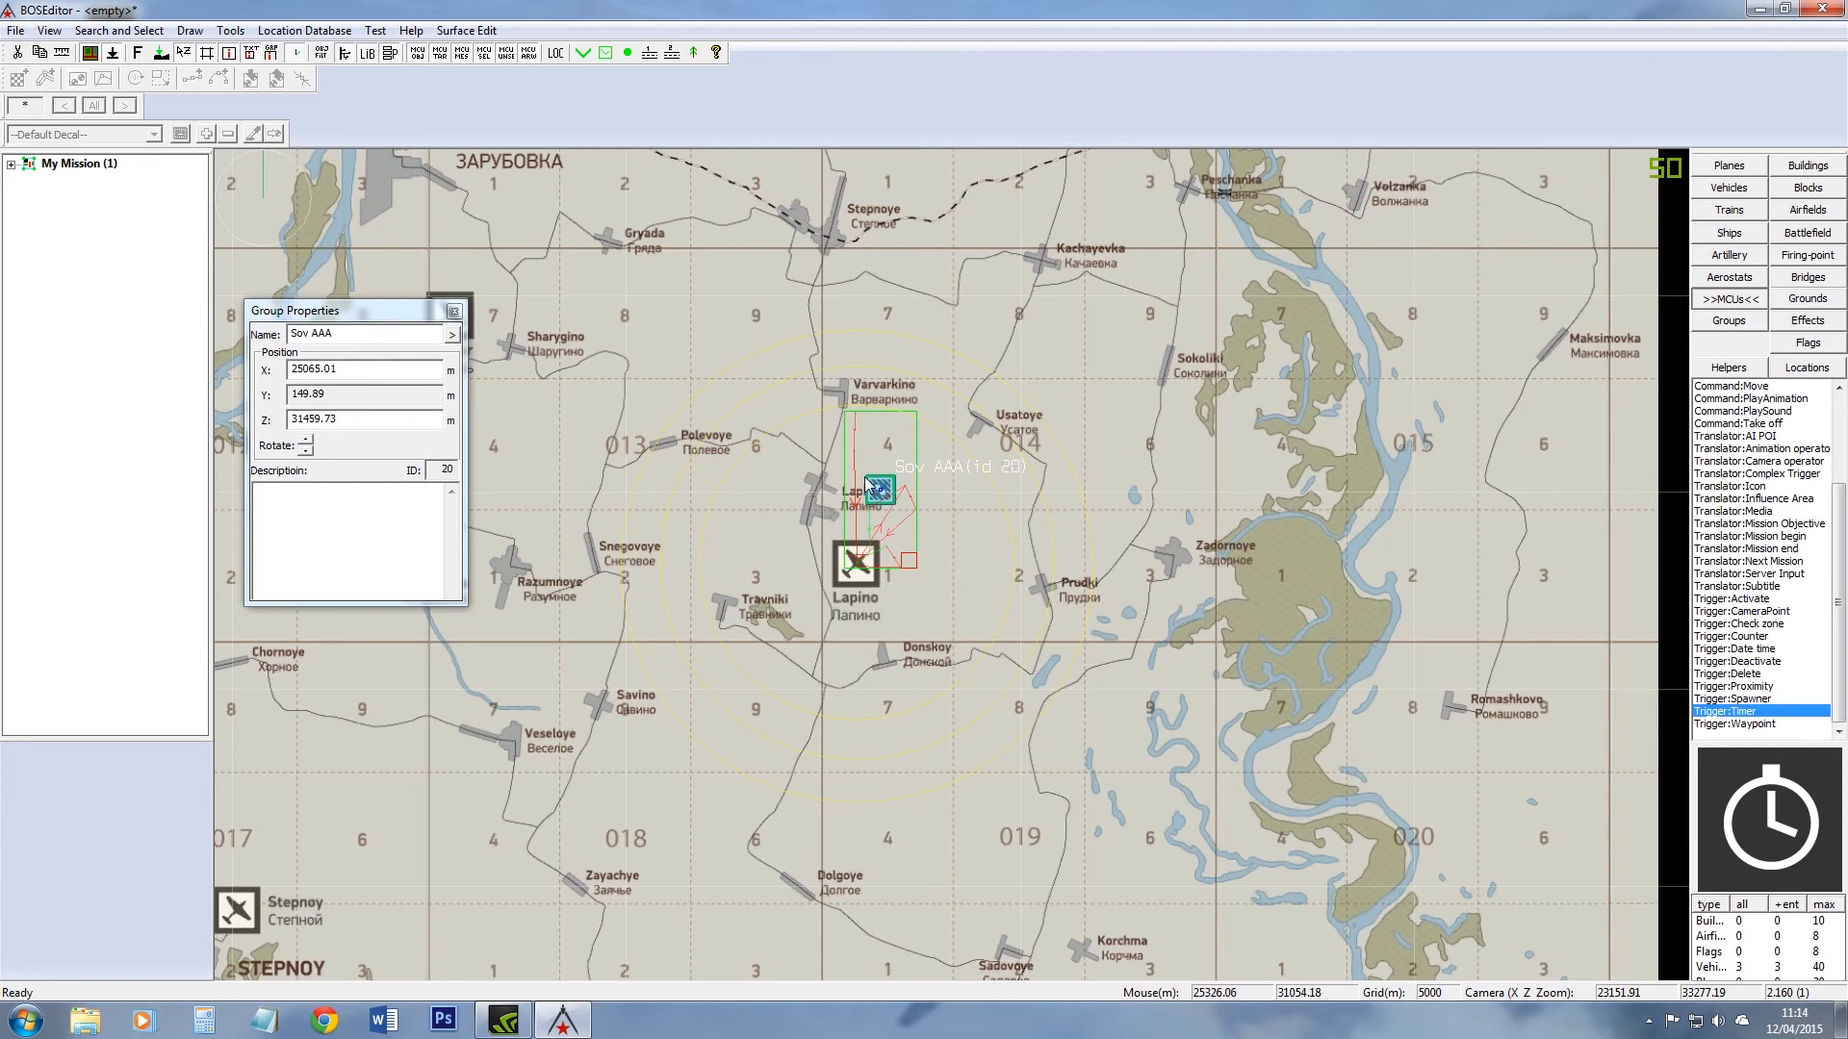
pyautogui.rightClick(880, 492)
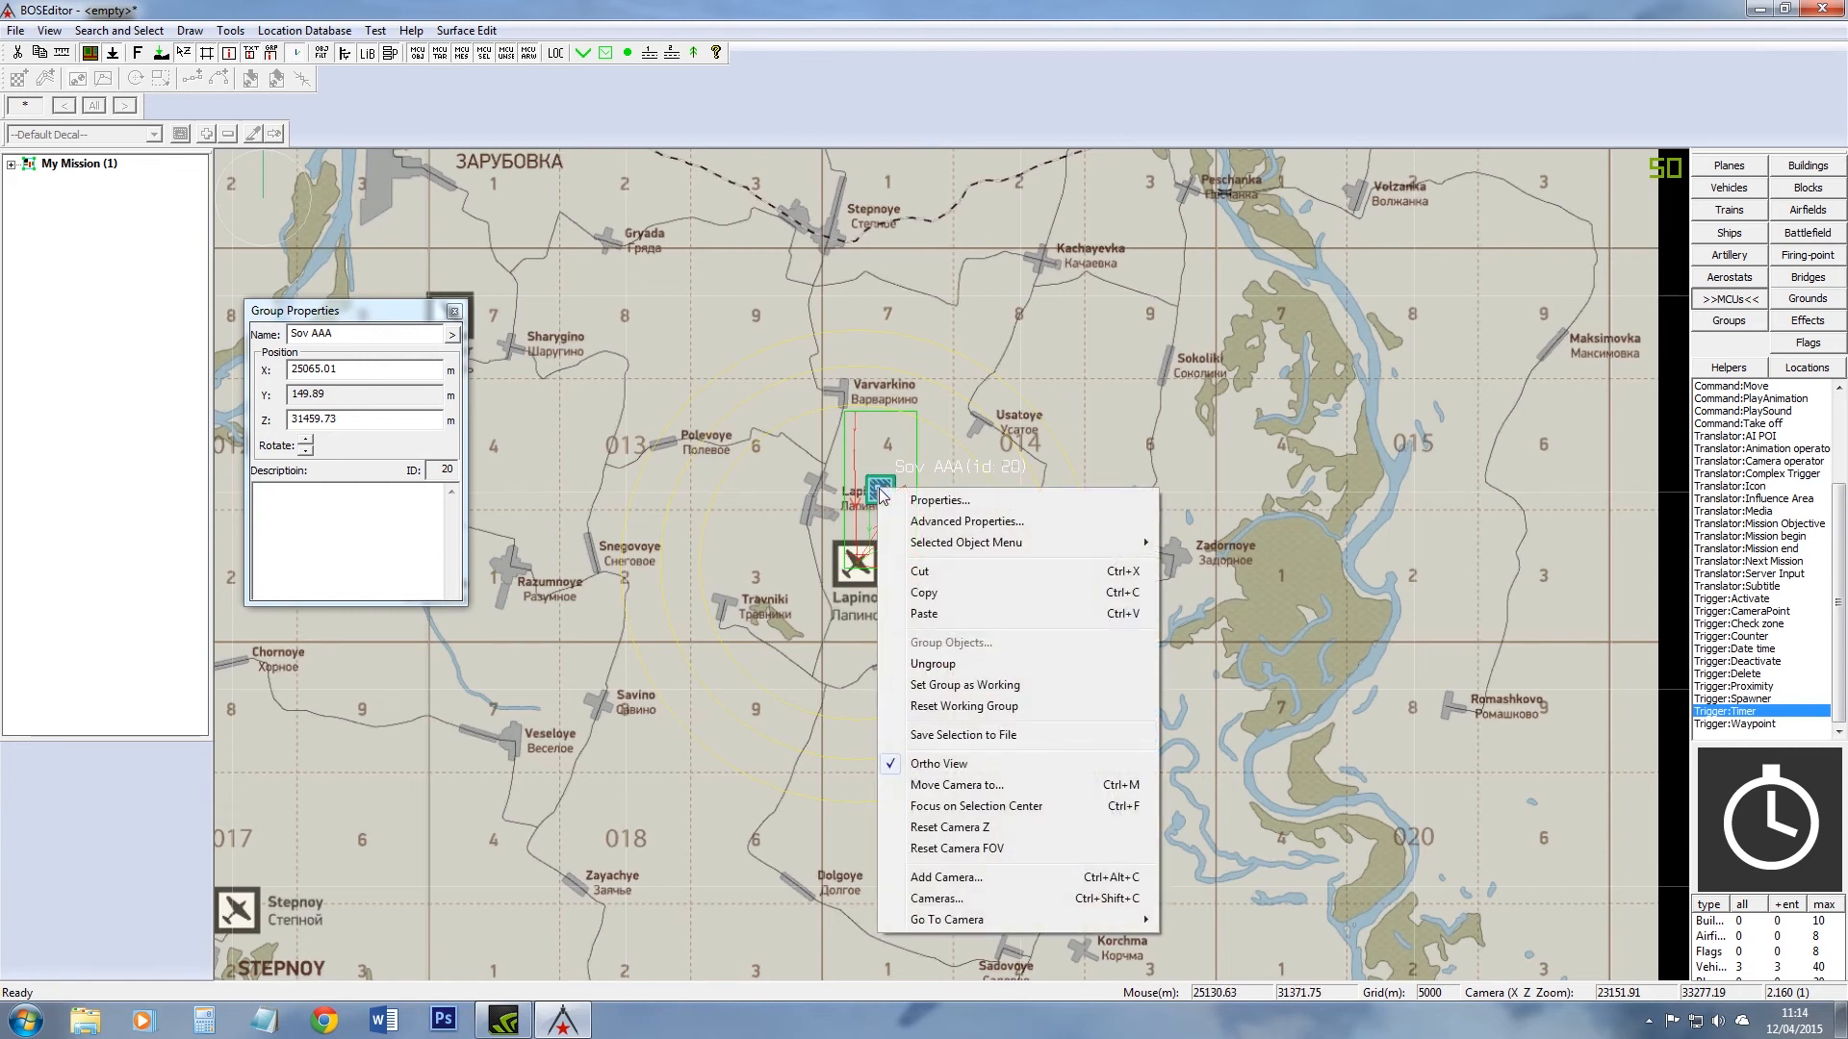
pyautogui.click(941, 596)
pyautogui.rightClick(1363, 302)
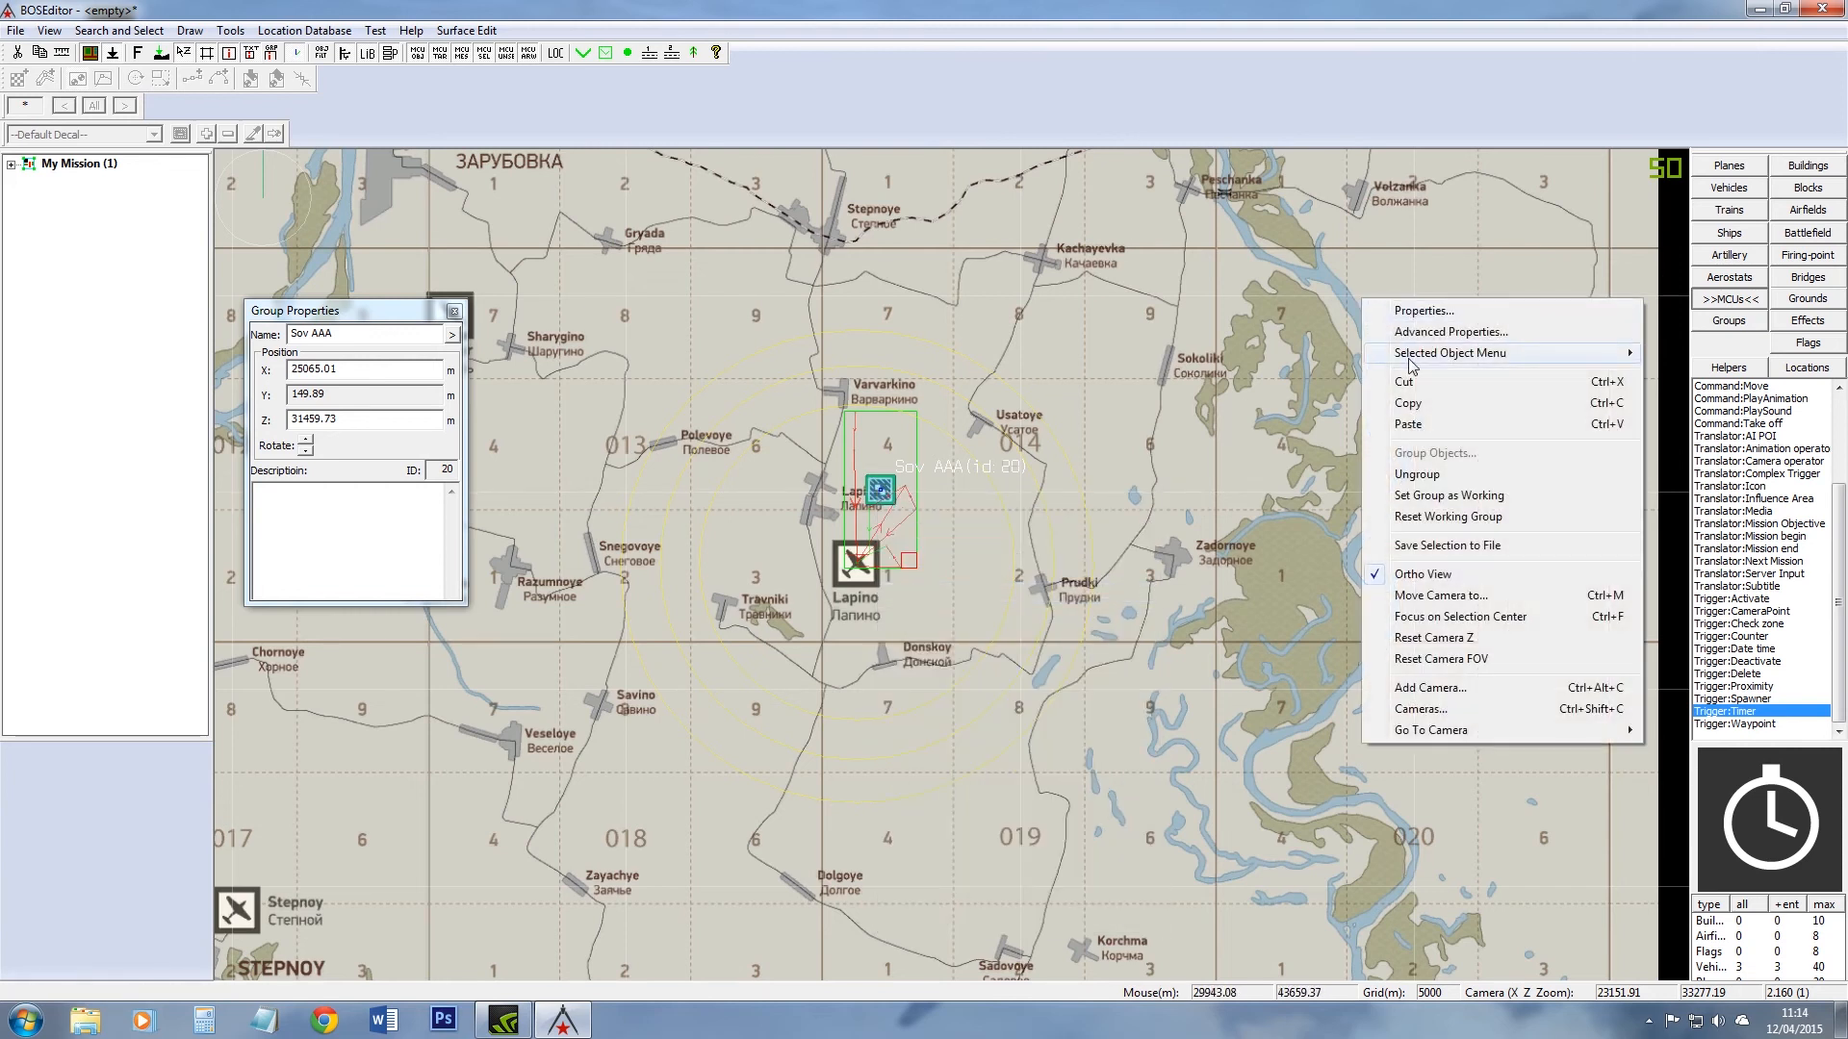
pyautogui.click(1410, 424)
pyautogui.moveTo(1410, 433); pyautogui.dragTo(1333, 304)
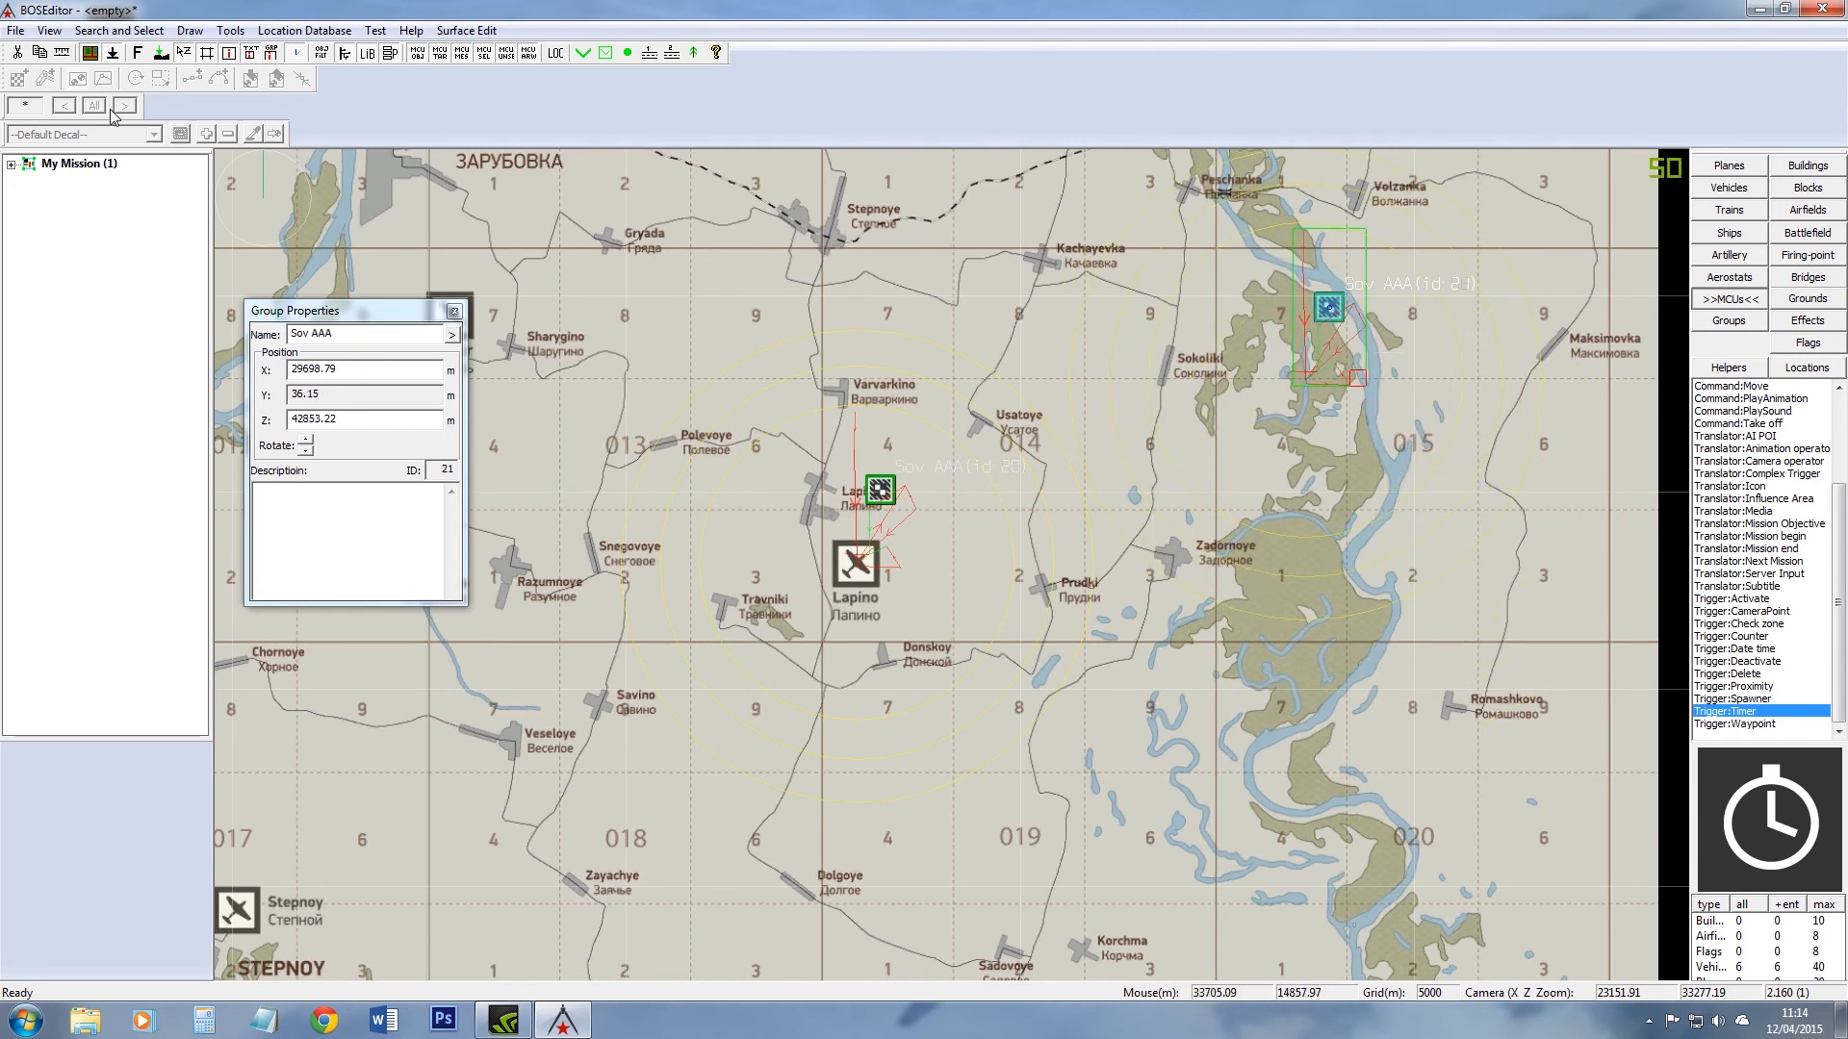
# Step: Save the selected duplicate Sov AAA group to Sov AAA.Group in the Dogfight folder, replacing the existing file
pyautogui.click(16, 30)
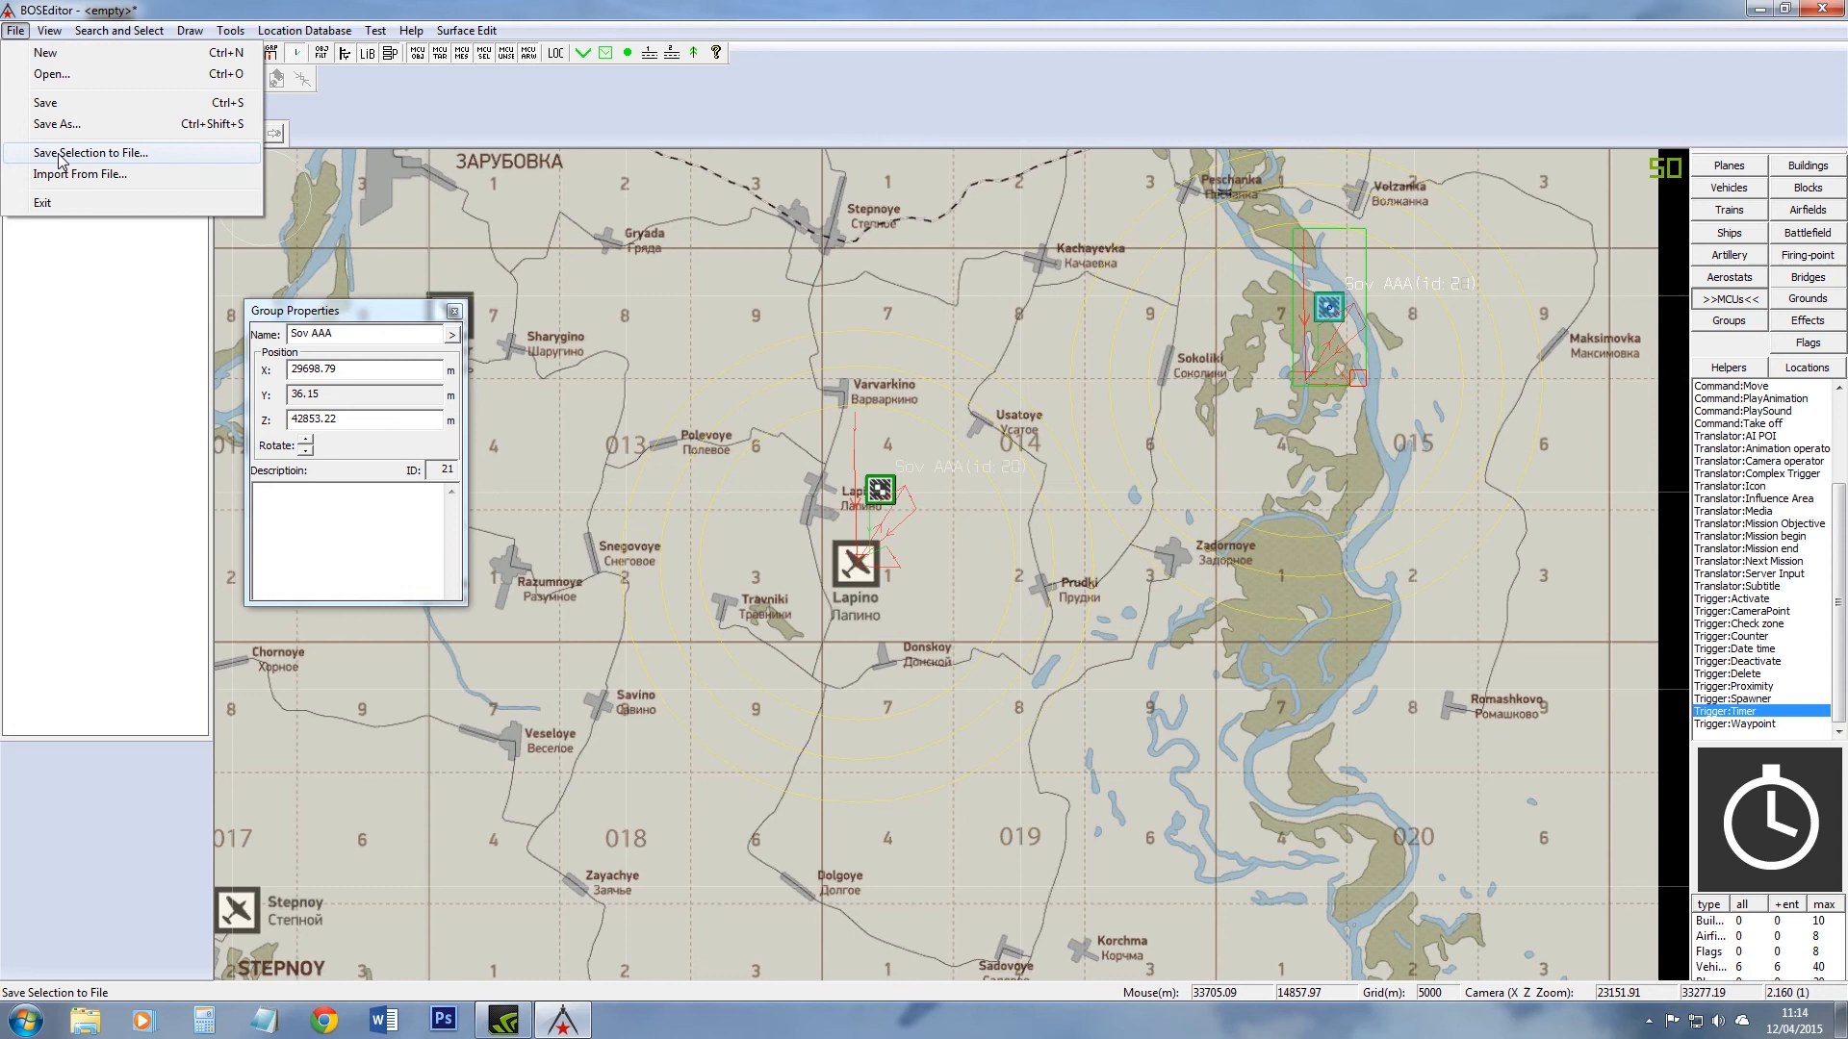
pyautogui.click(58, 153)
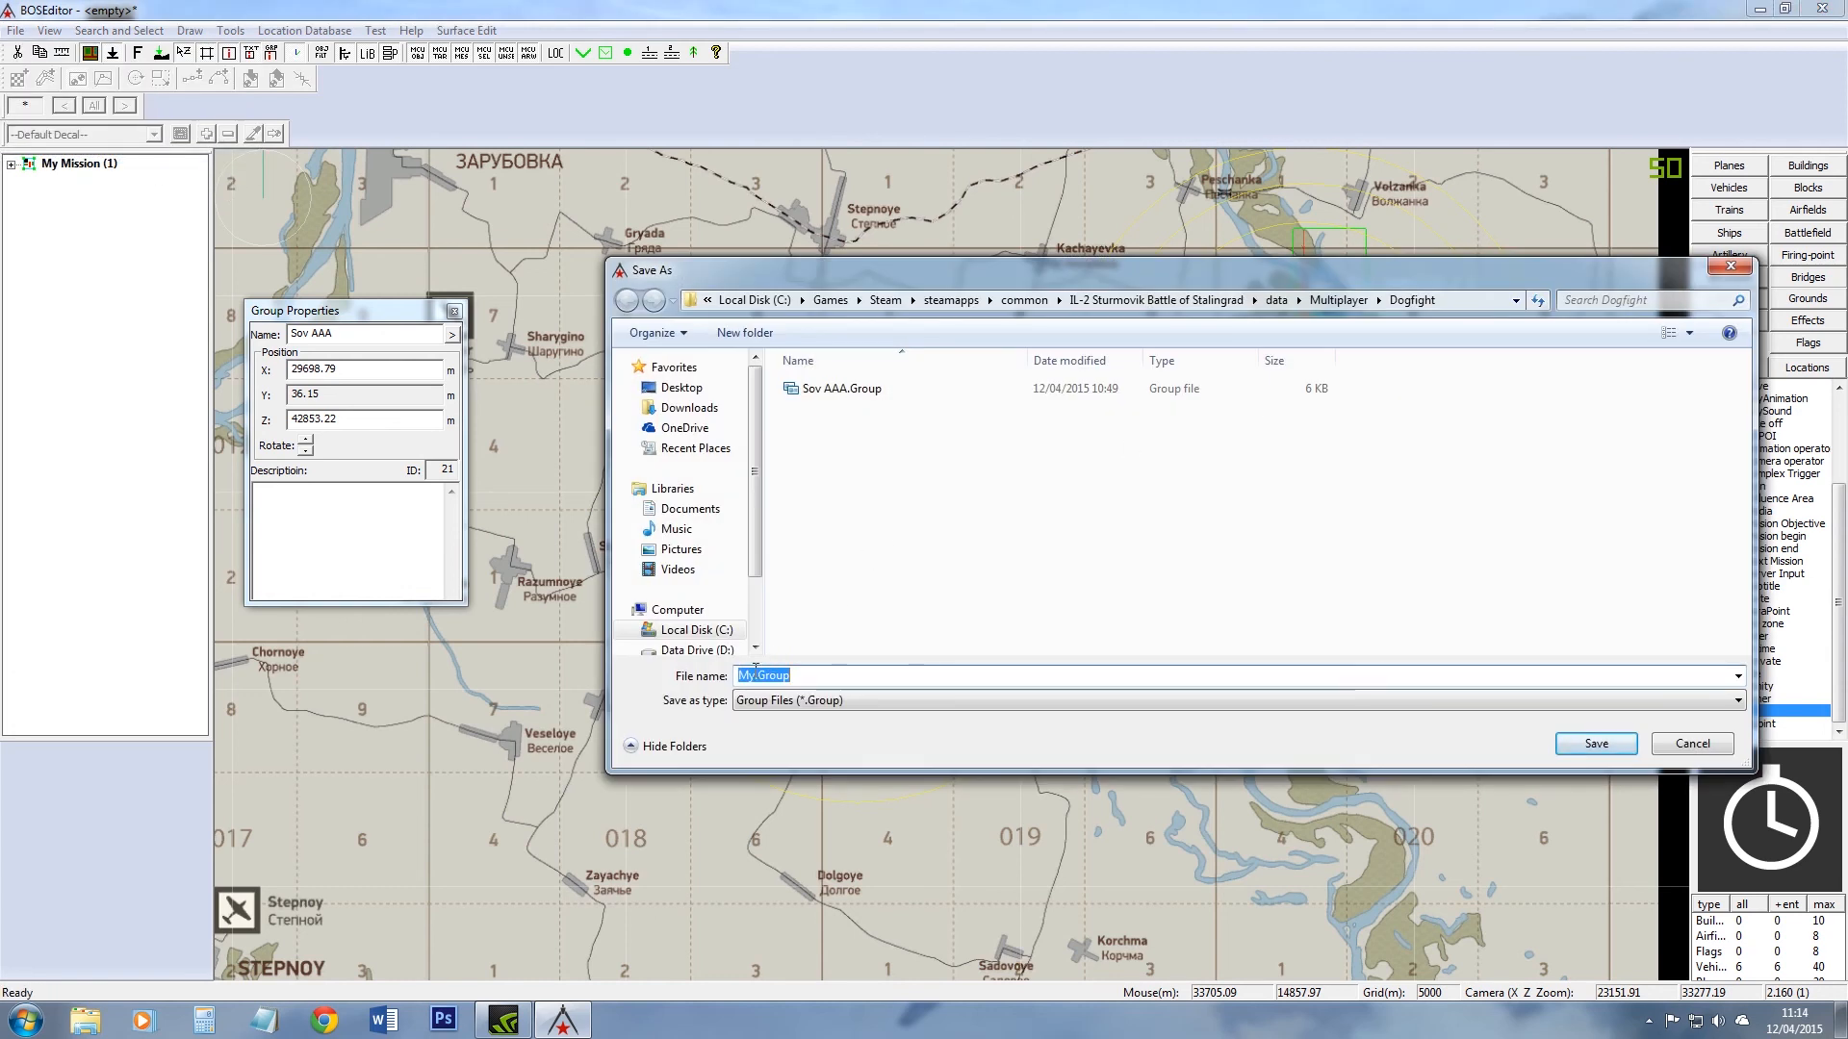
pyautogui.click(847, 389)
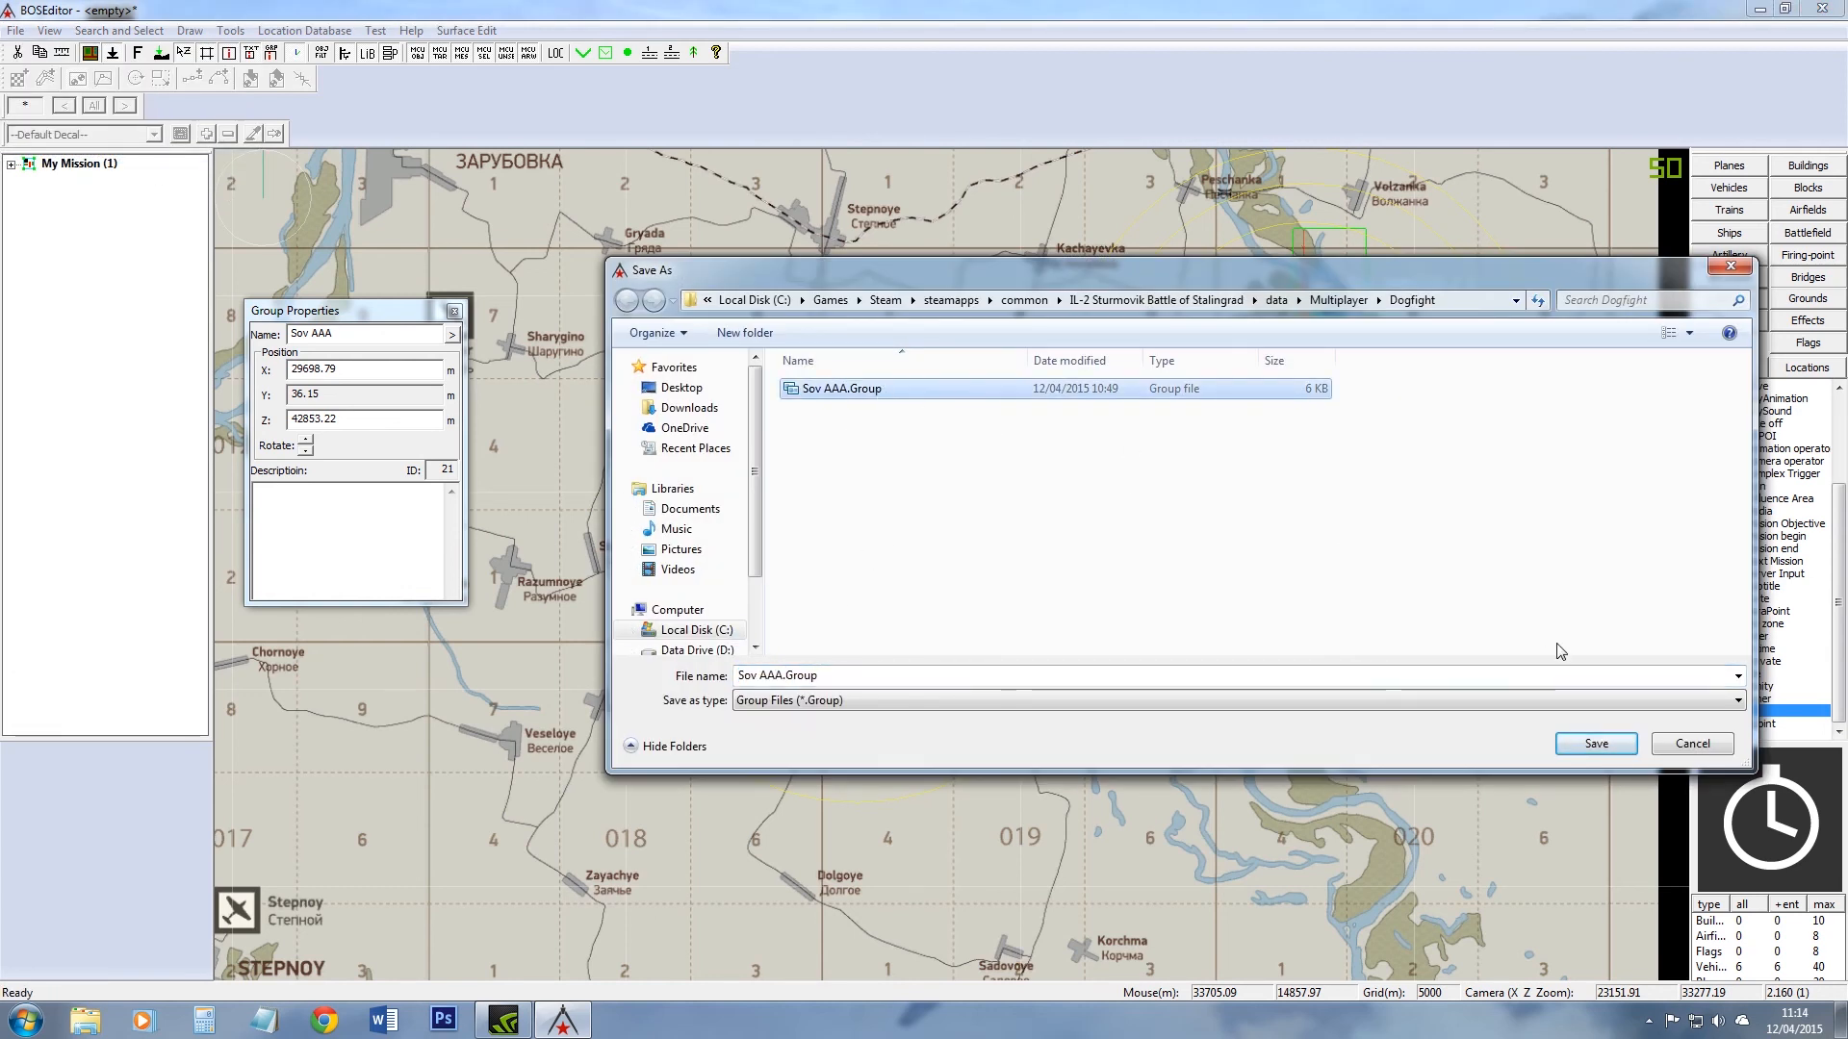
pyautogui.click(1597, 743)
pyautogui.click(981, 522)
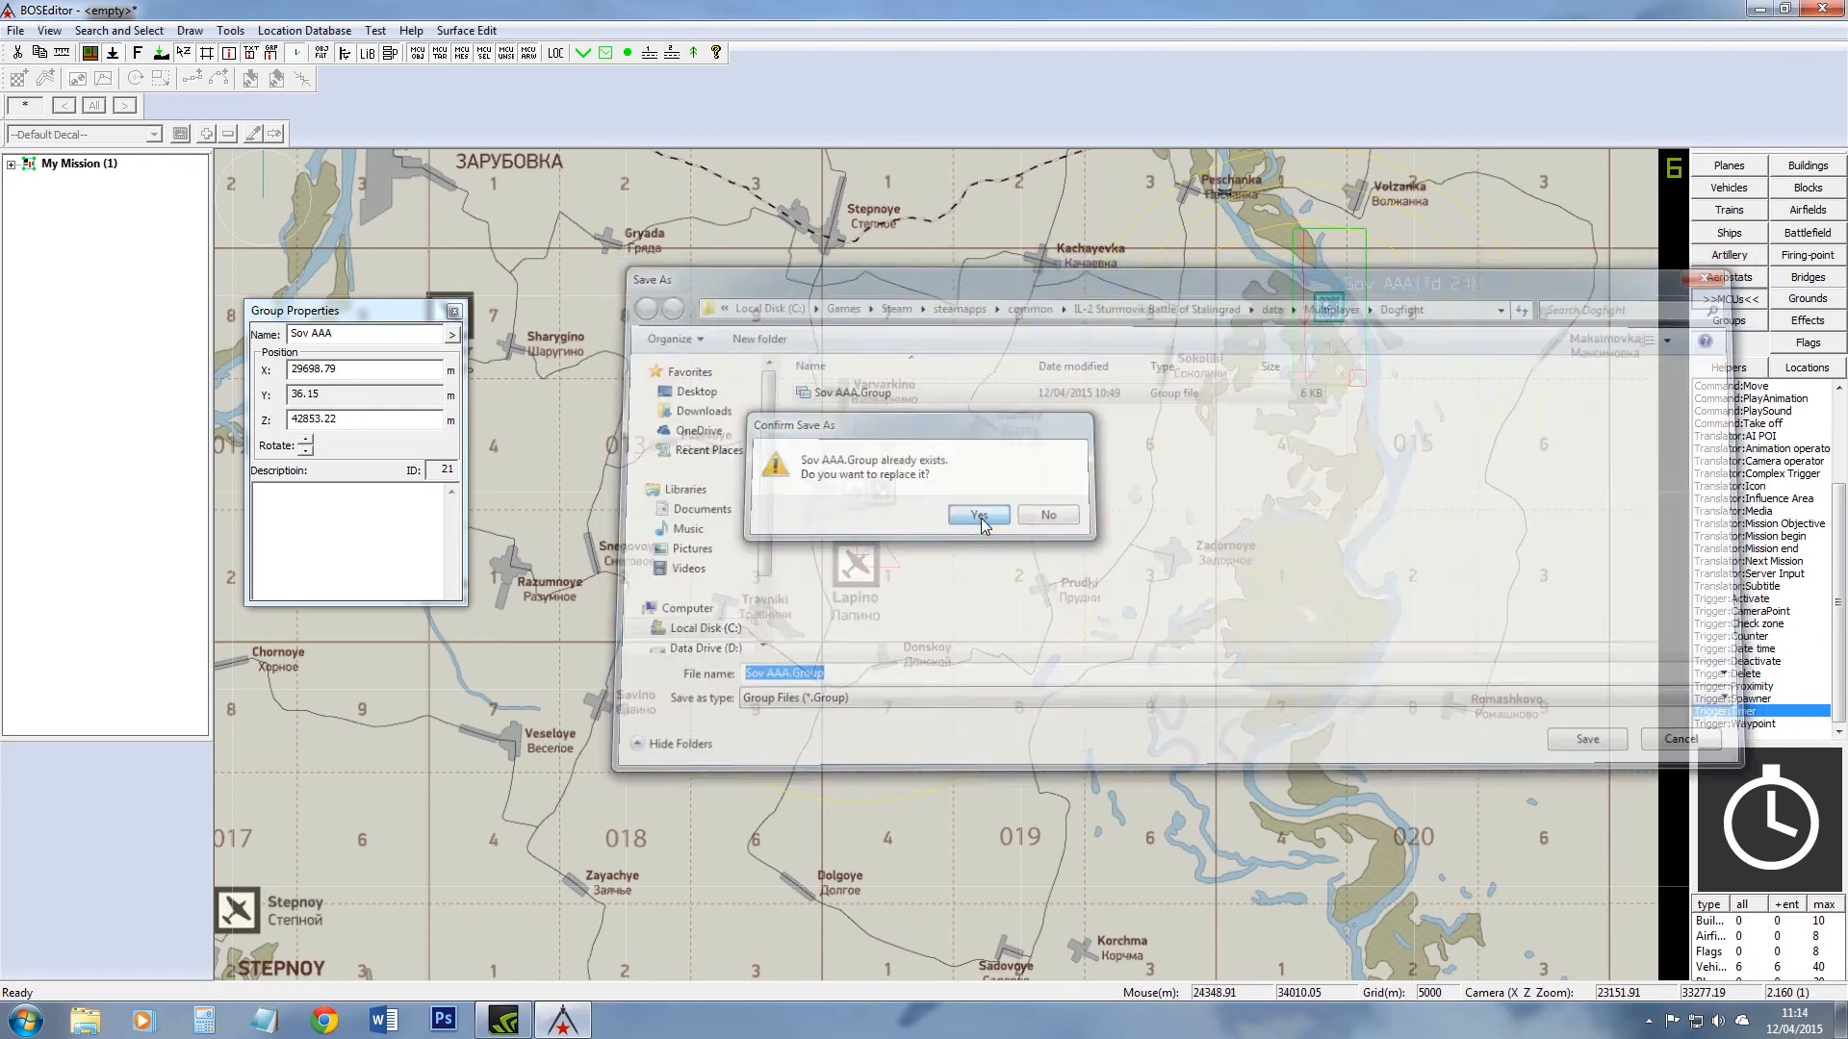
# Step: Import Sov AAA.Group from the Dogfight folder into the mission
pyautogui.scroll(-1, 1245, 400)
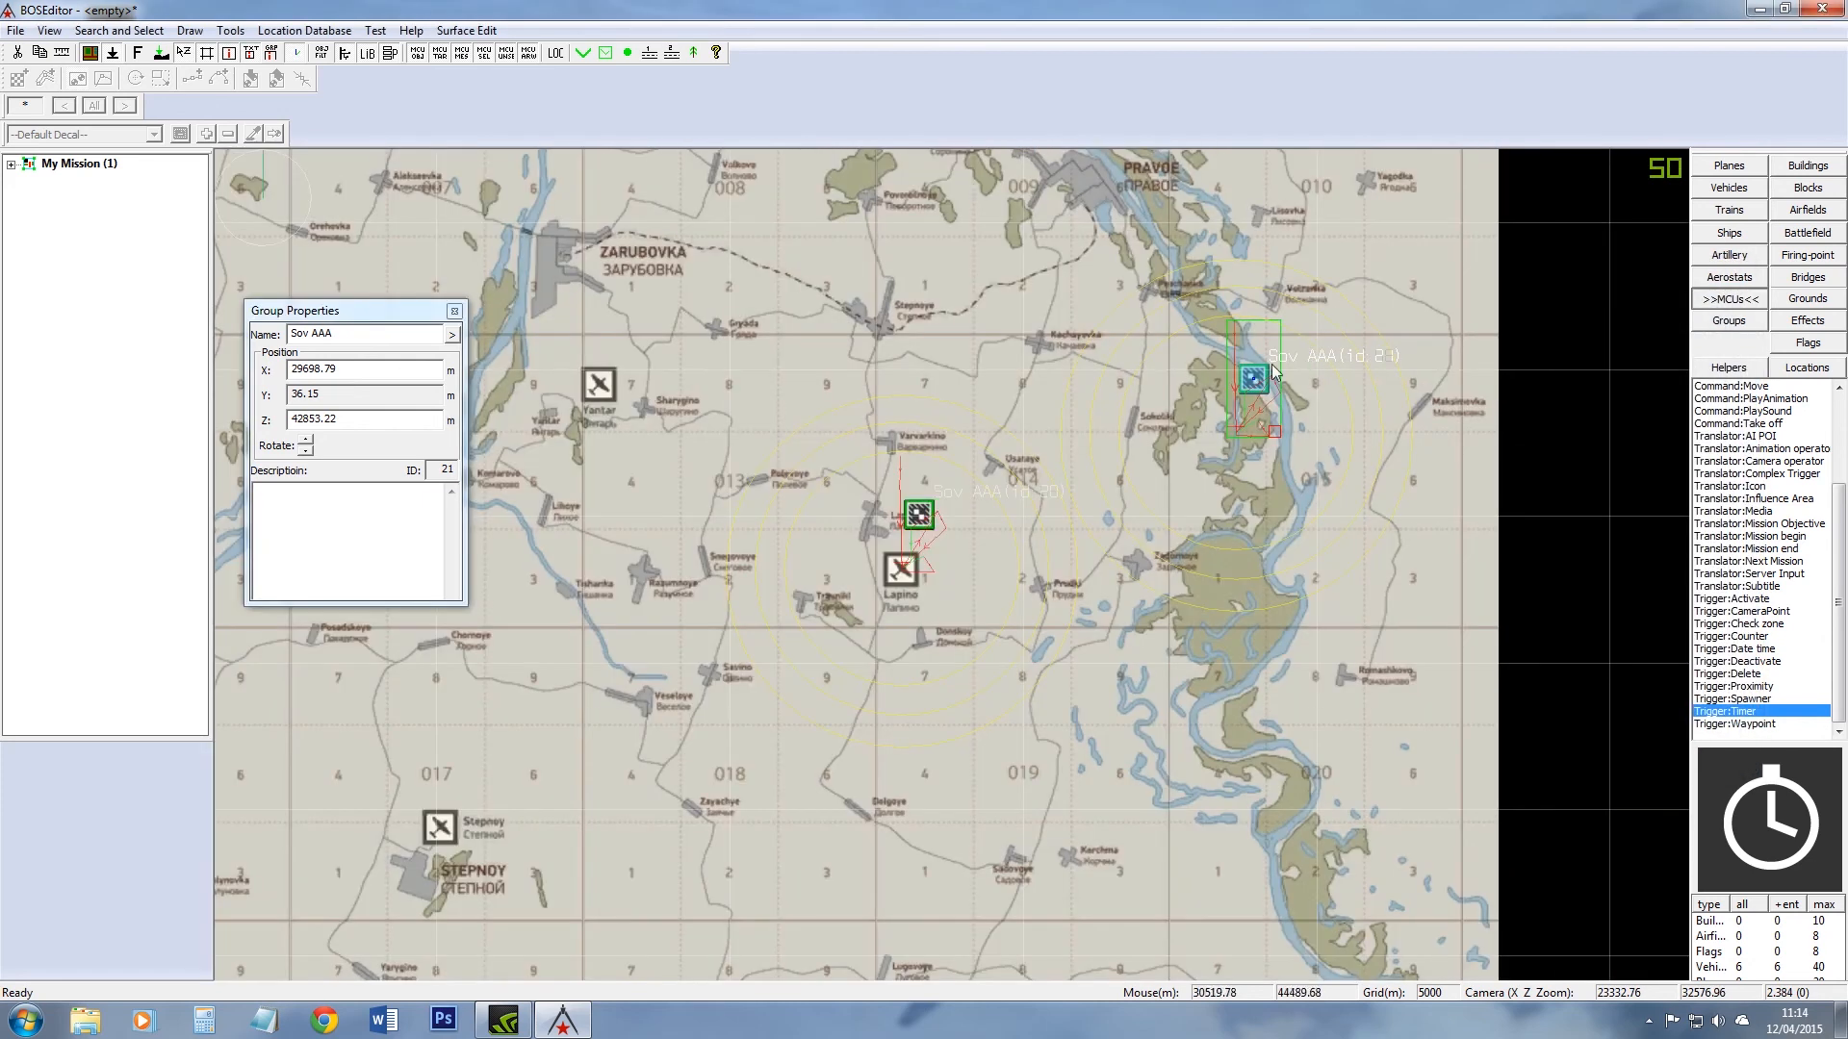
pyautogui.click(15, 29)
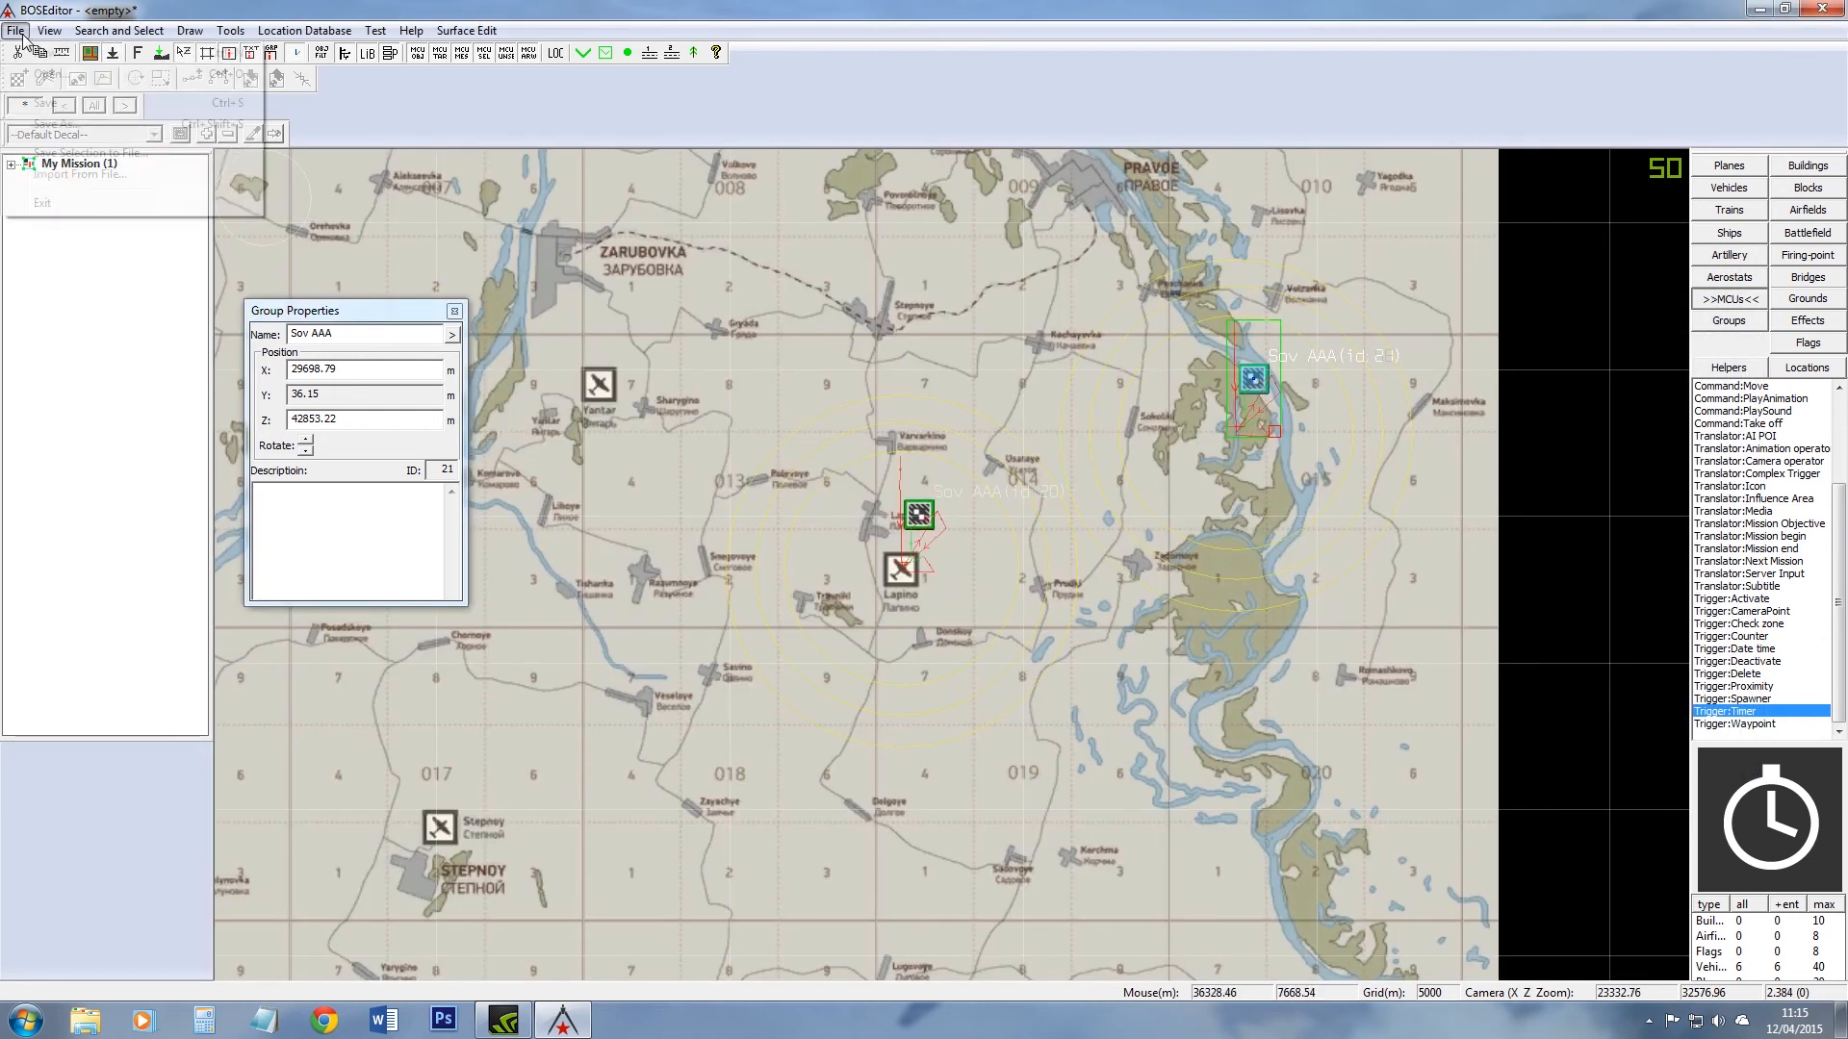
pyautogui.click(81, 174)
pyautogui.click(842, 388)
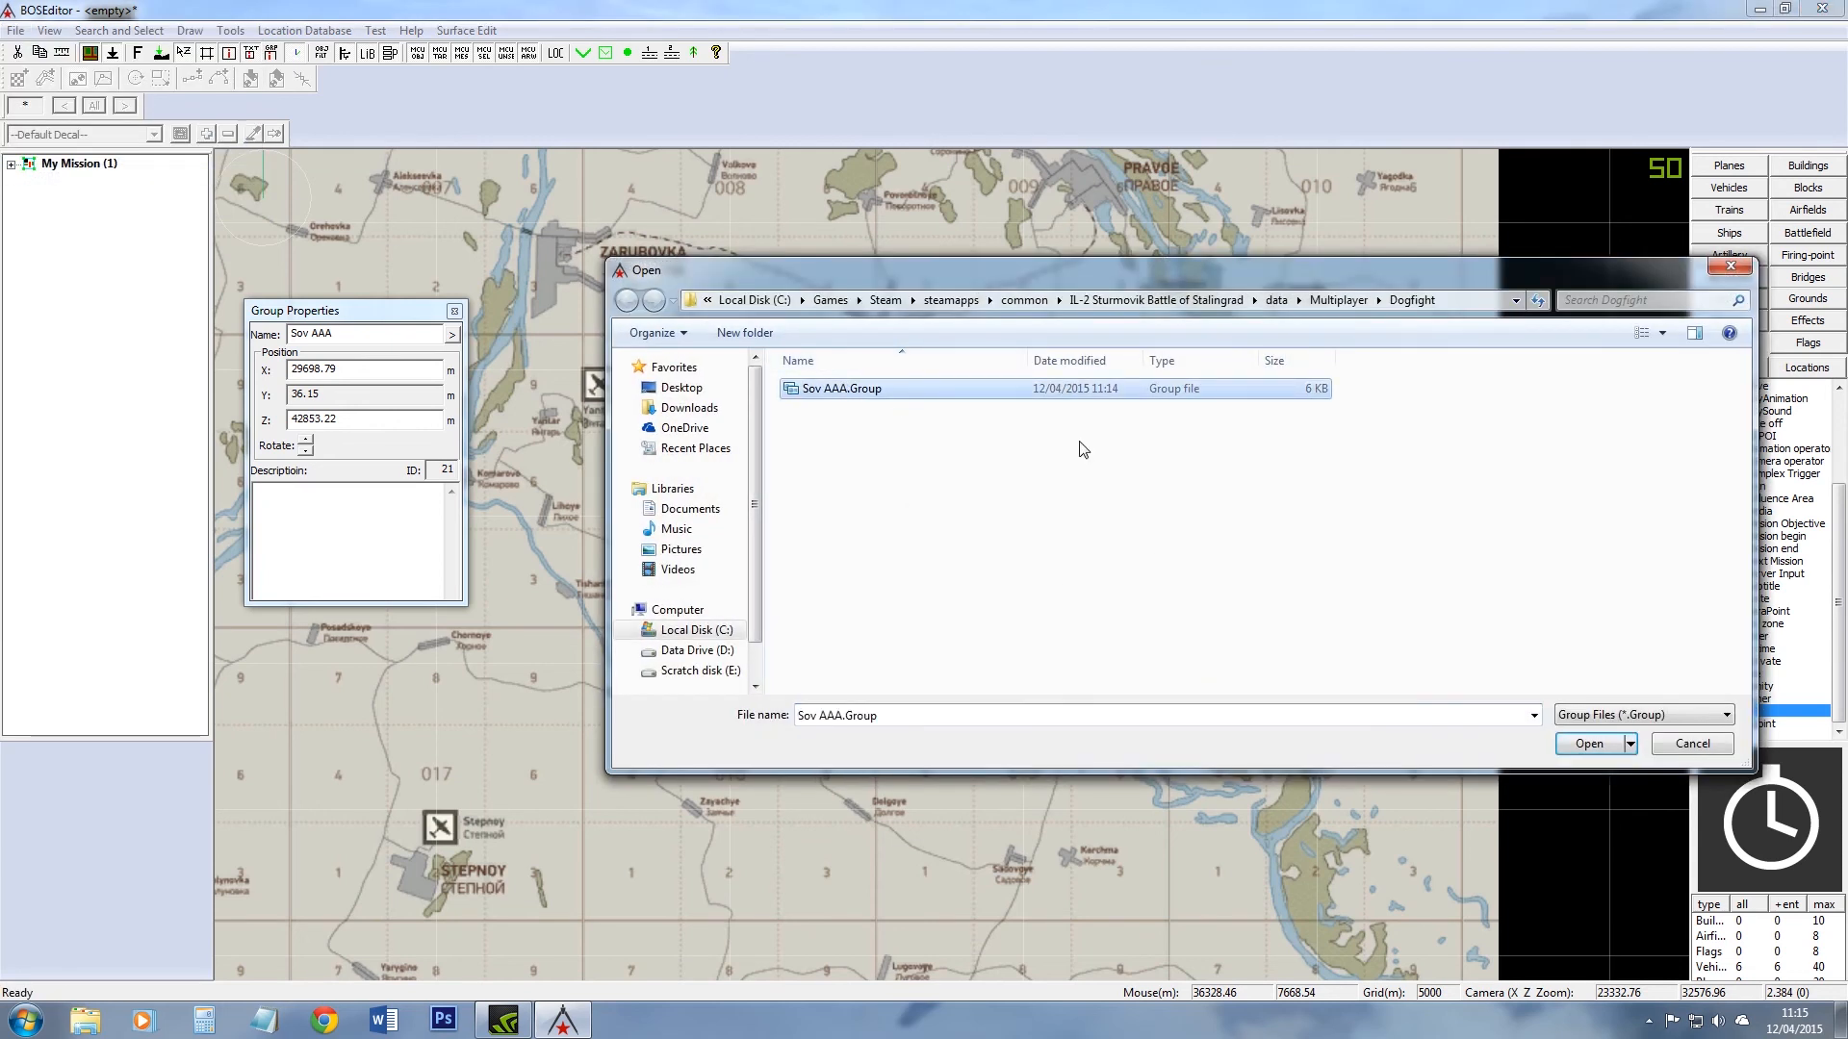
pyautogui.click(1589, 743)
# Step: Separate the overlapping Sov AAA groups south of Volzanka by moving one across the map to just northwest of Alekseevka
pyautogui.scroll(-3, 1290, 626)
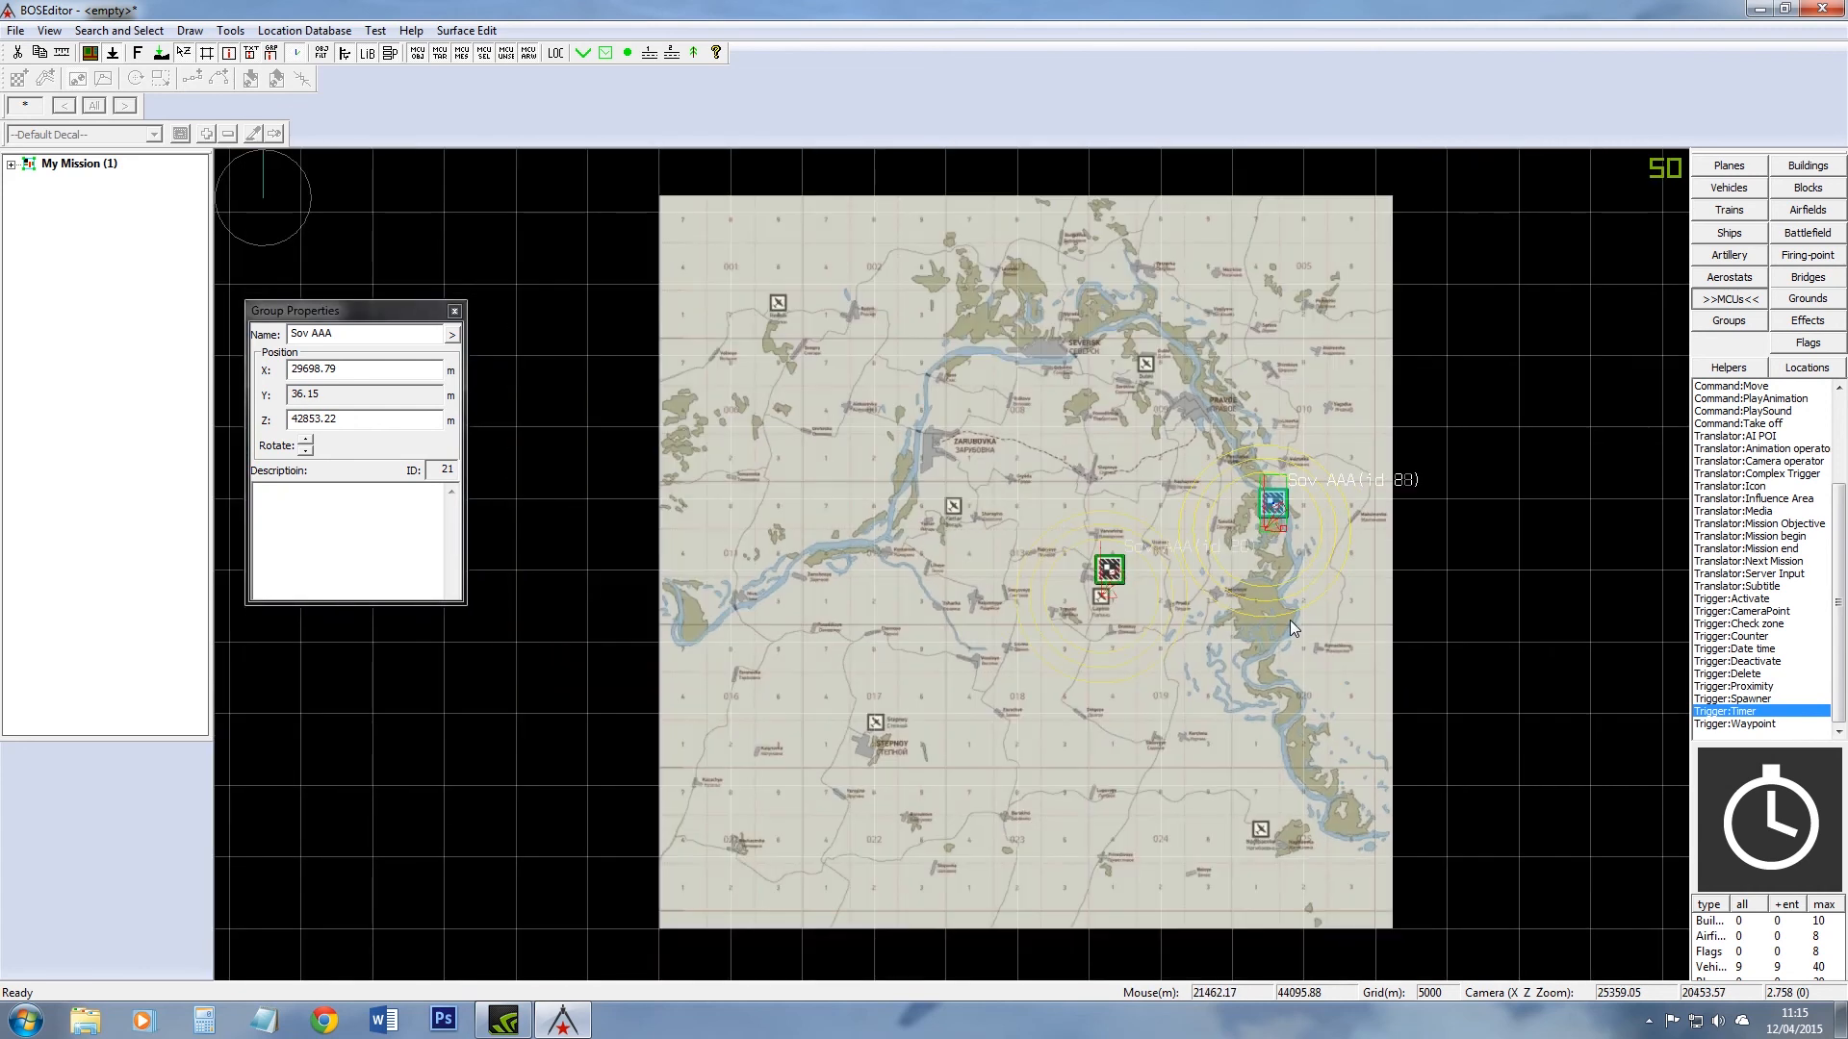
pyautogui.click(1272, 506)
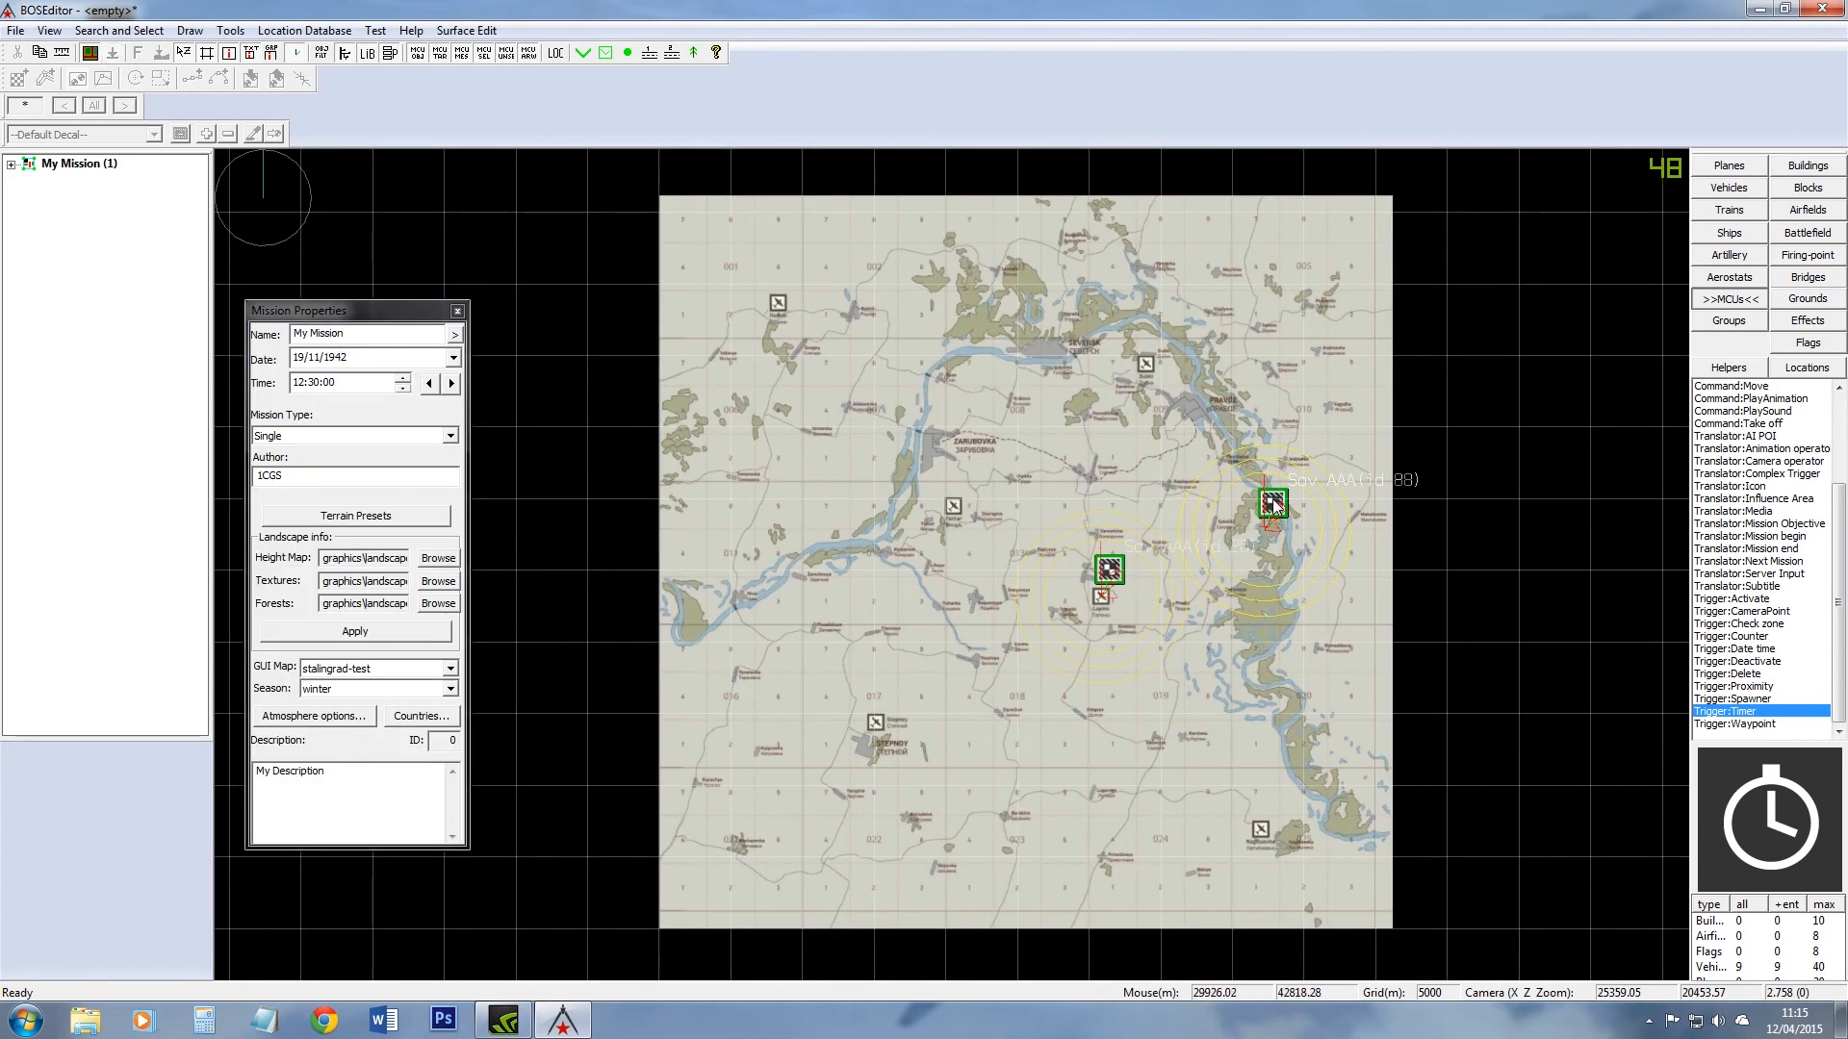
pyautogui.click(1274, 498)
pyautogui.moveTo(1275, 496); pyautogui.dragTo(849, 380)
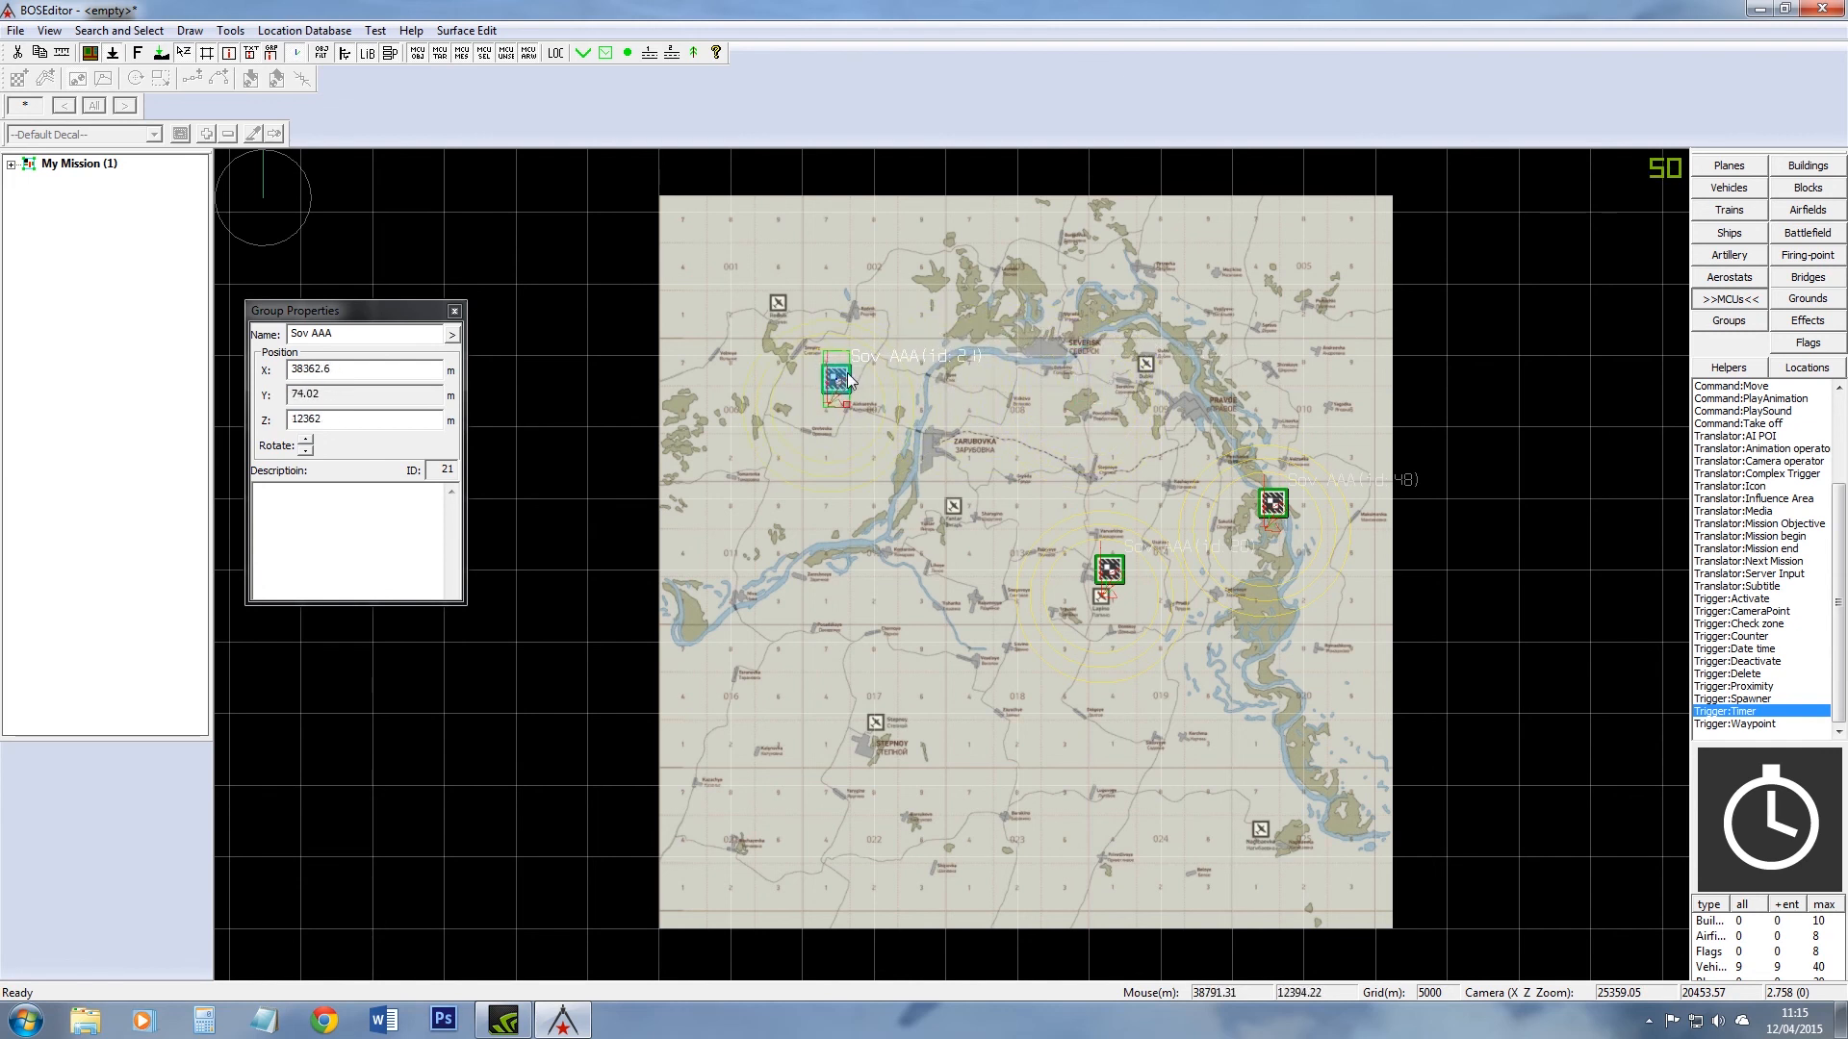
# Step: Move the Sov AAA group at Lapino about 2 km west and slightly north, clear of the airfield
pyautogui.scroll(3, 1119, 629)
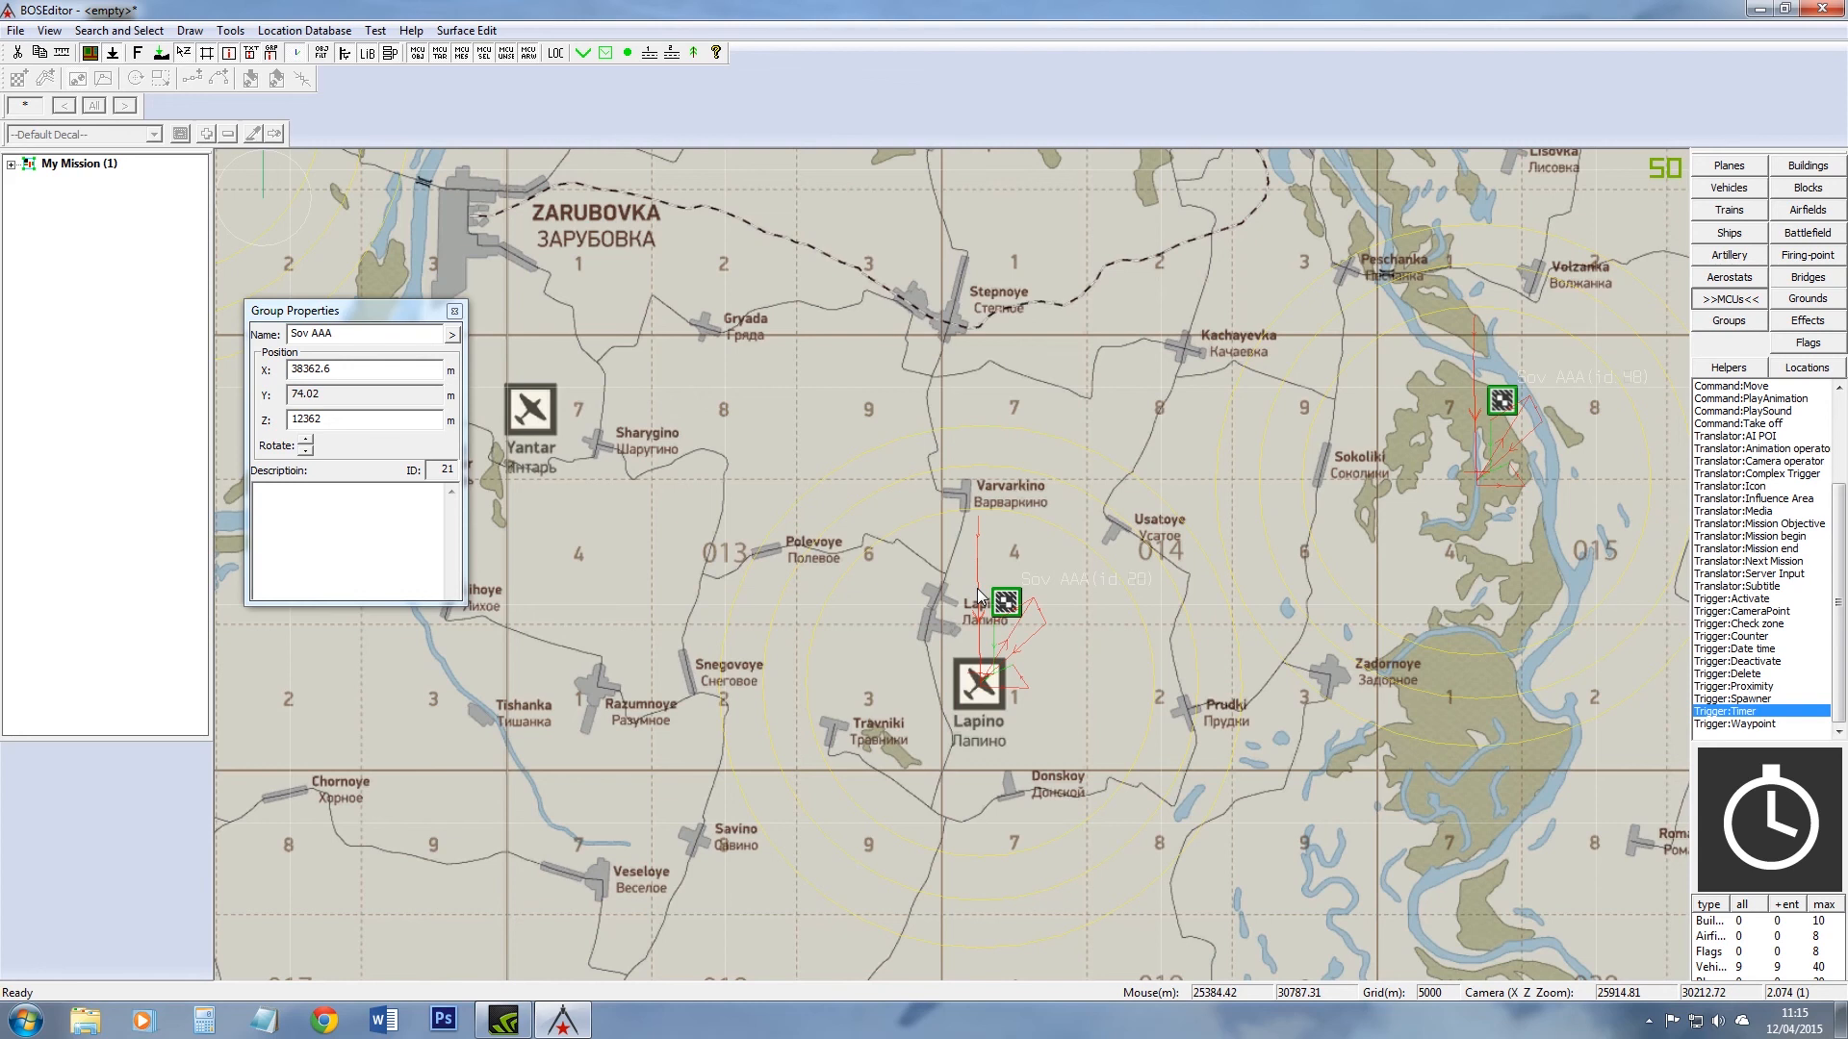
pyautogui.click(1010, 609)
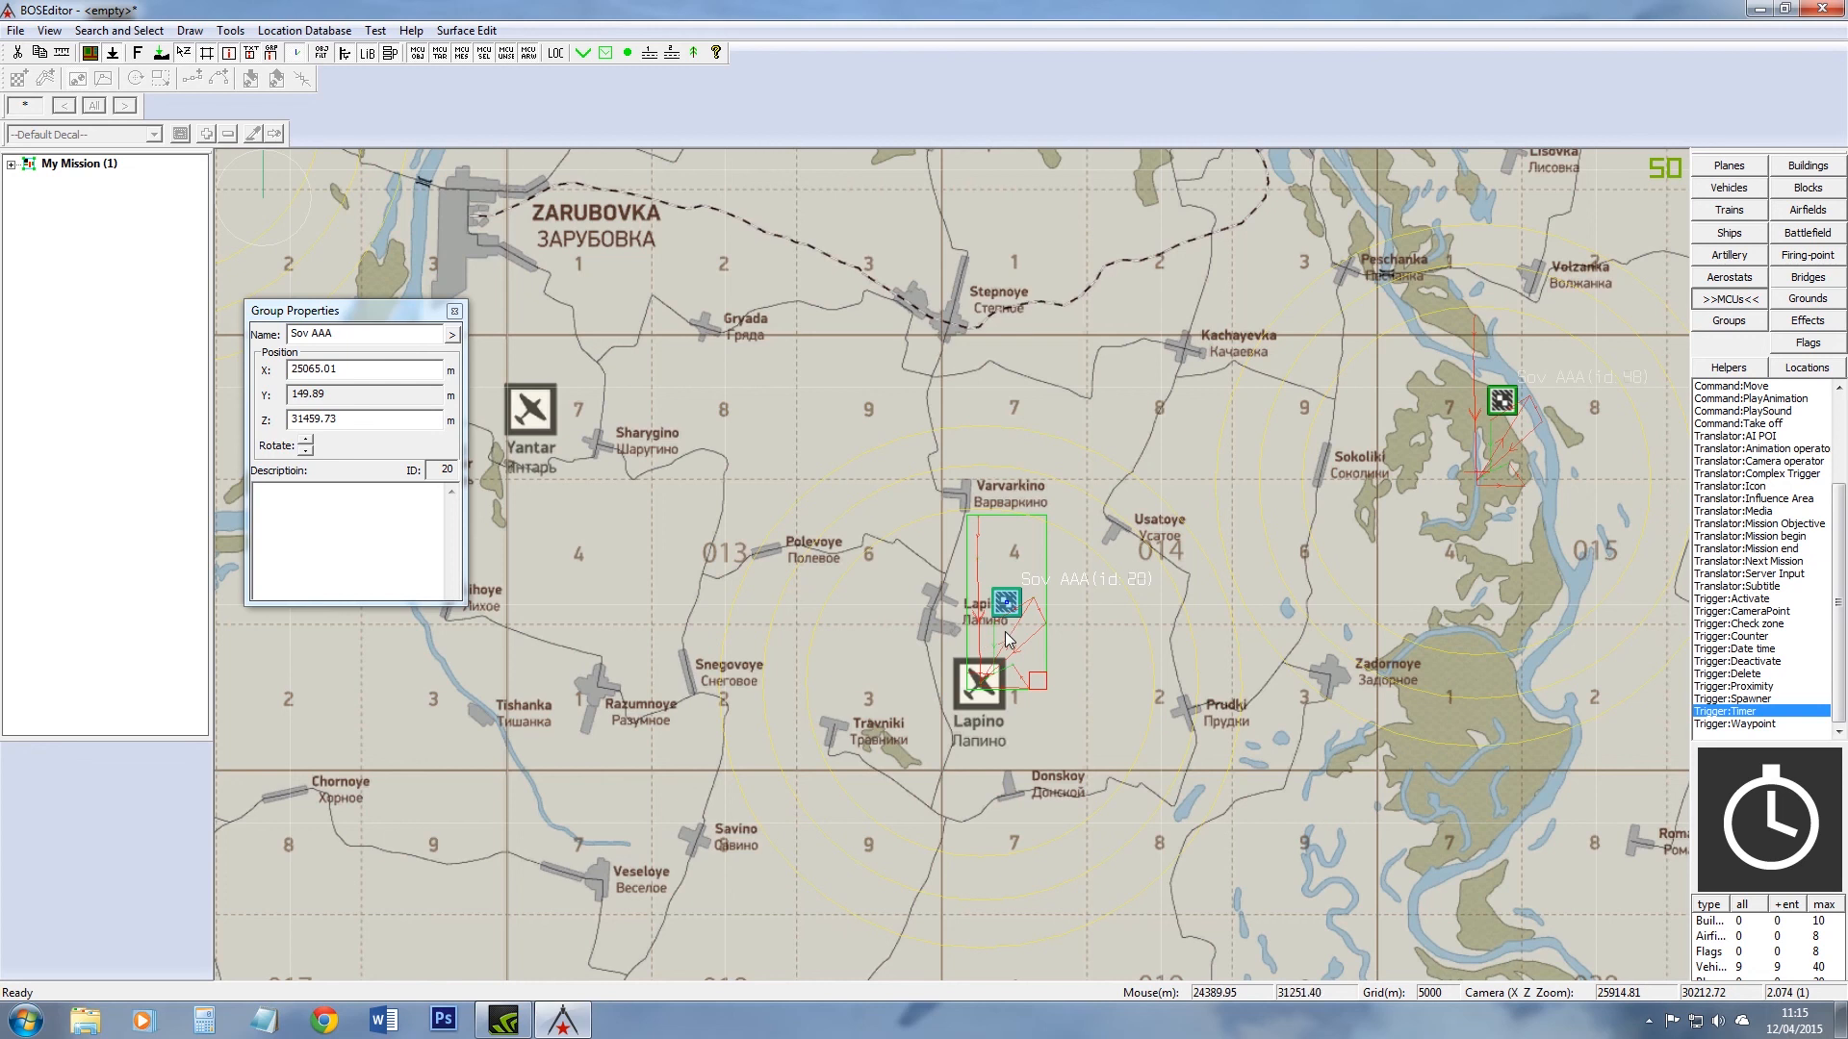
pyautogui.scroll(-1, 978, 627)
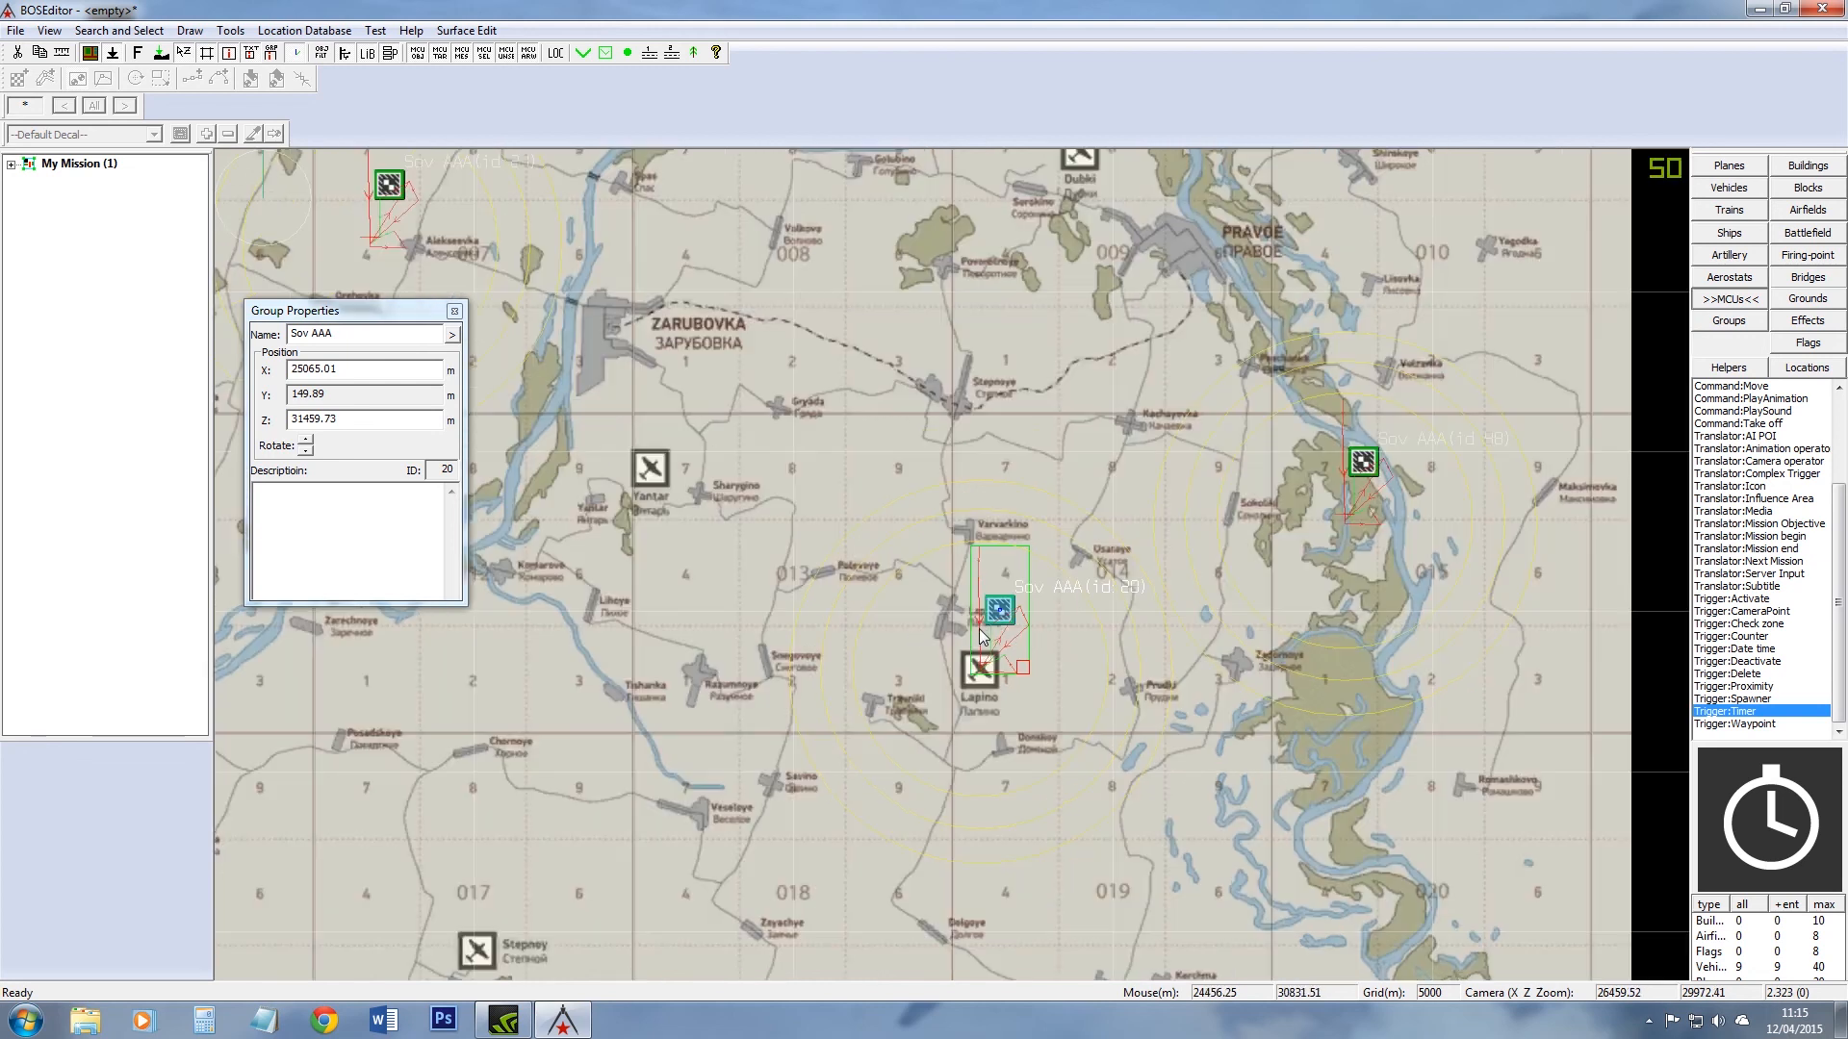
pyautogui.scroll(1, 981, 635)
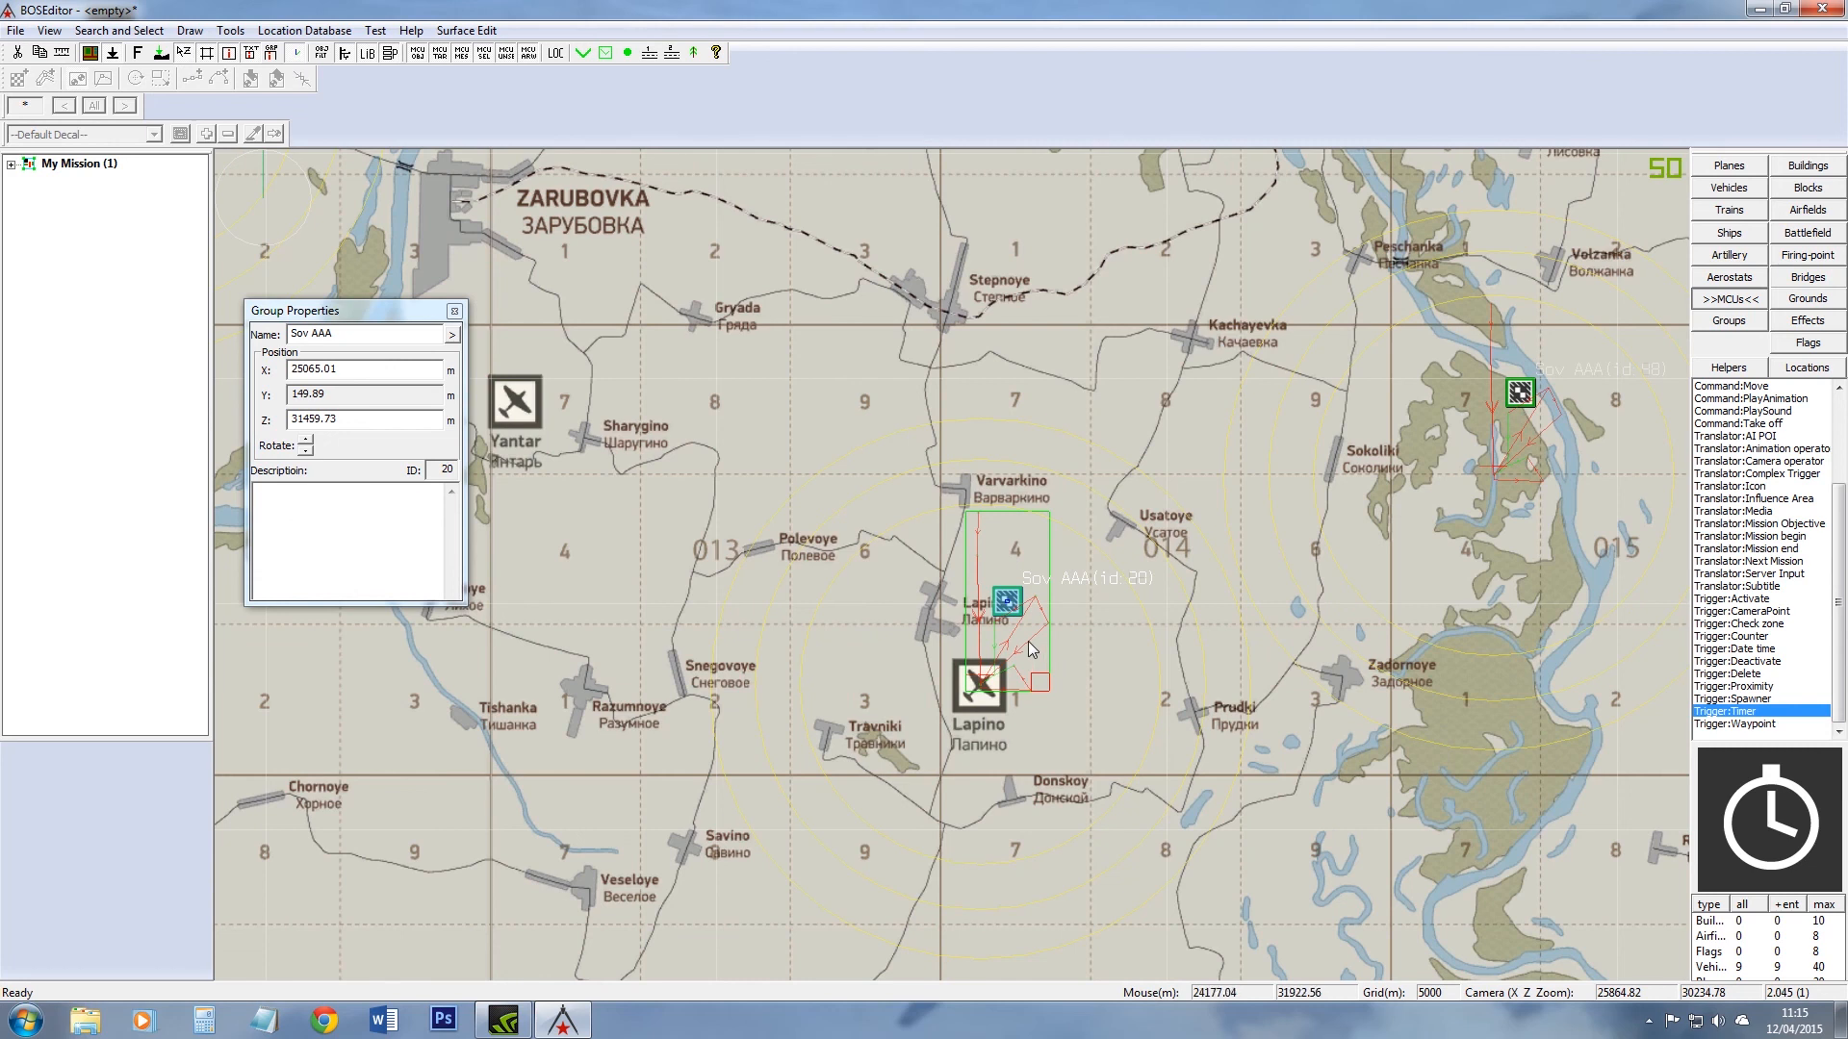
pyautogui.scroll(-2, 1028, 641)
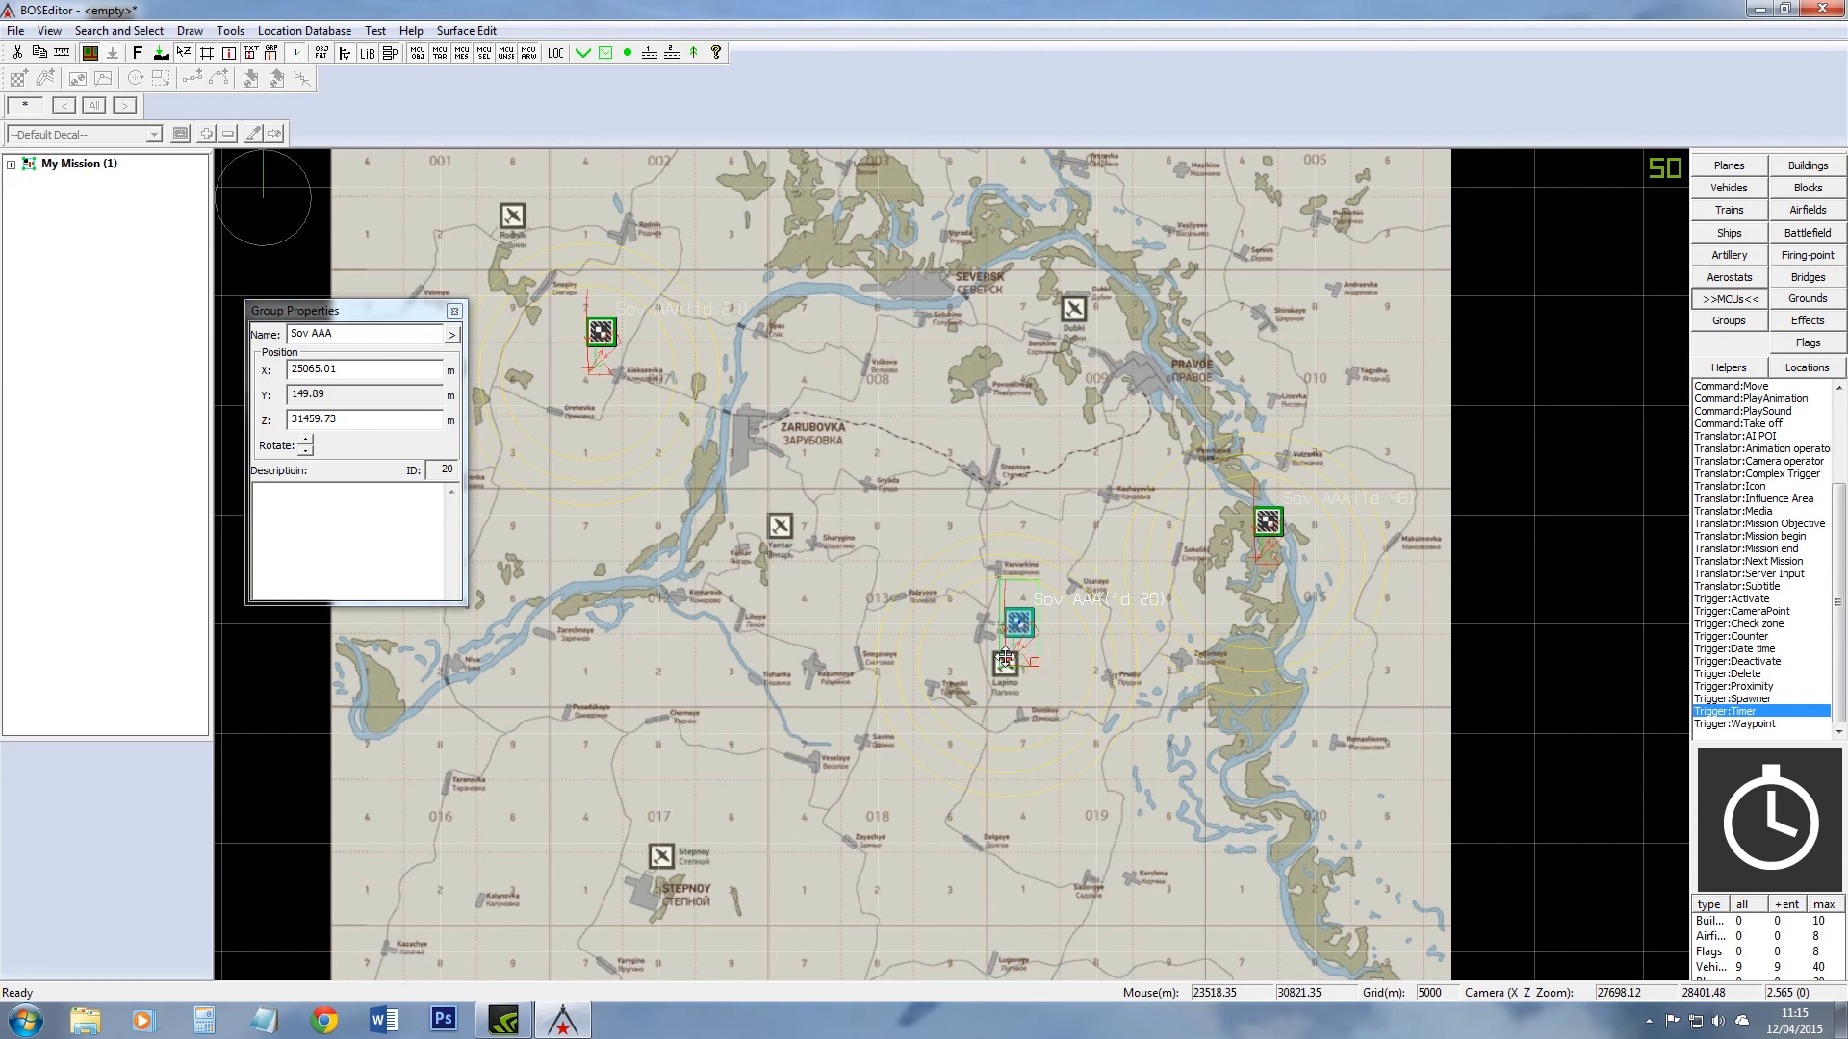
pyautogui.moveTo(1023, 659); pyautogui.dragTo(925, 632)
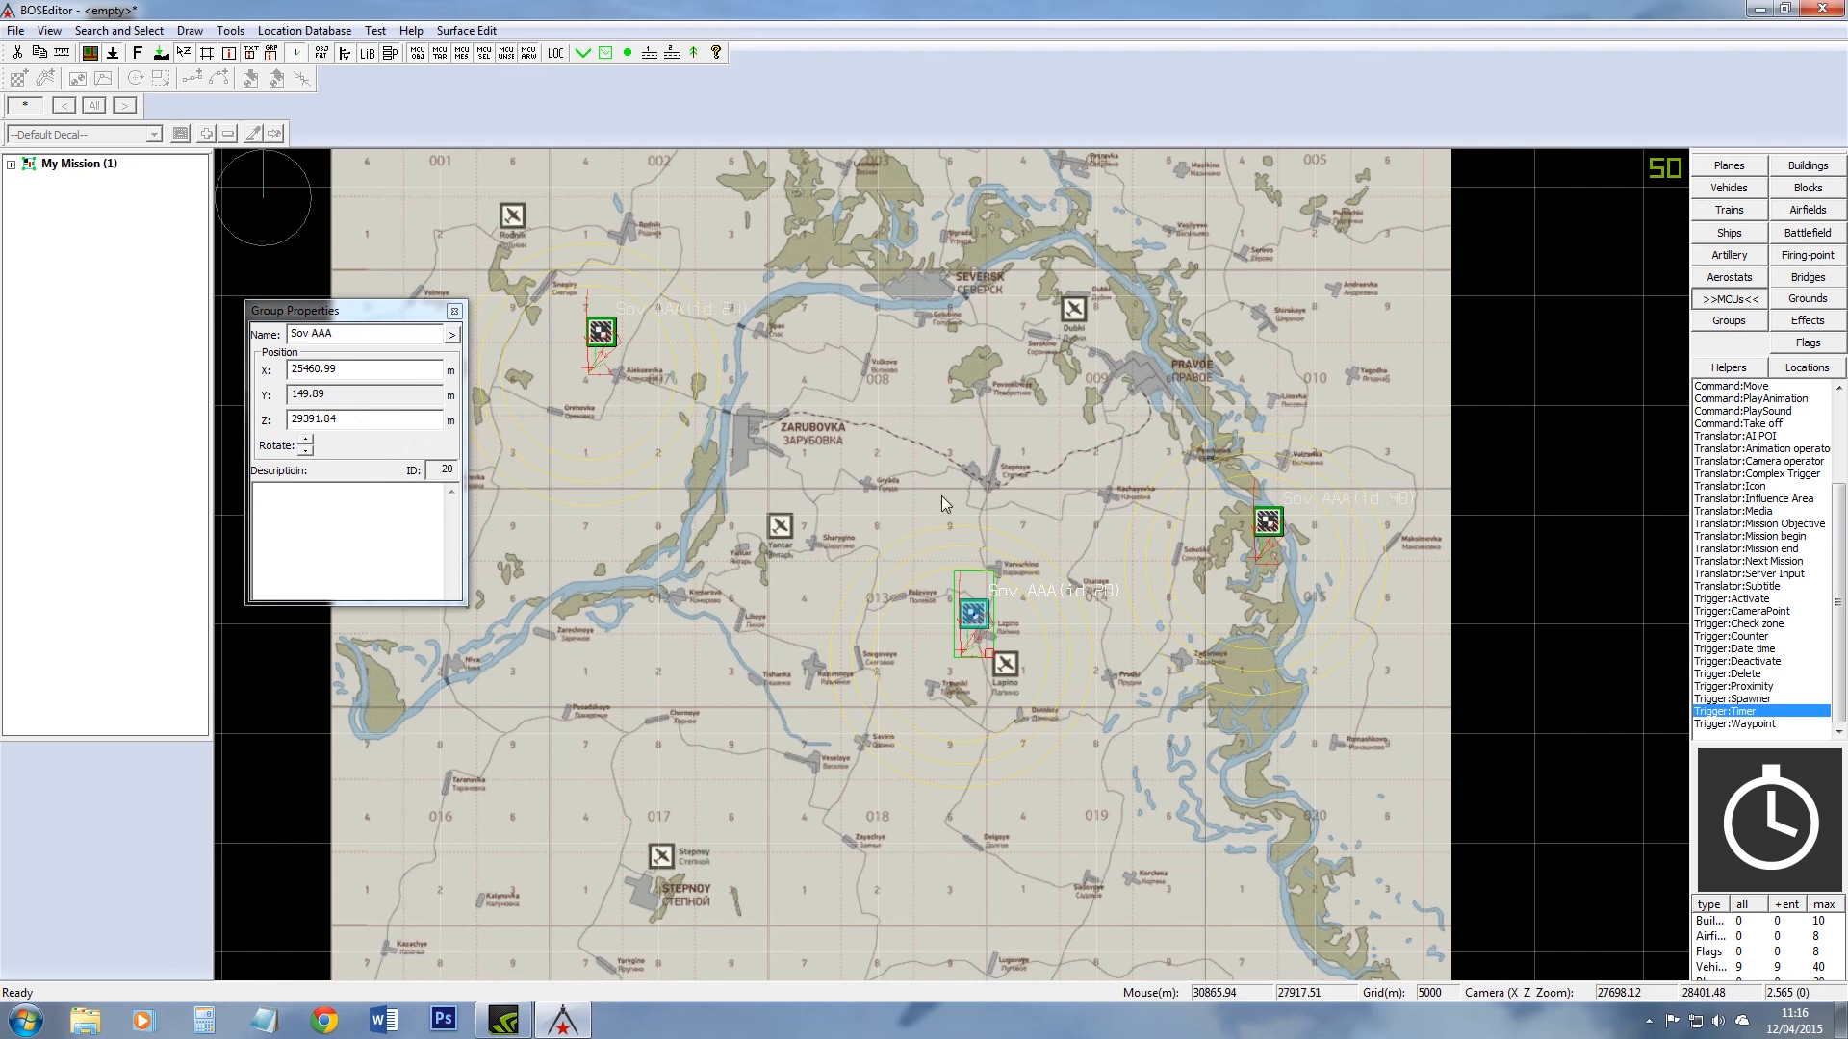
pyautogui.scroll(-2, 943, 495)
pyautogui.scroll(3, 974, 506)
pyautogui.scroll(-3, 1005, 539)
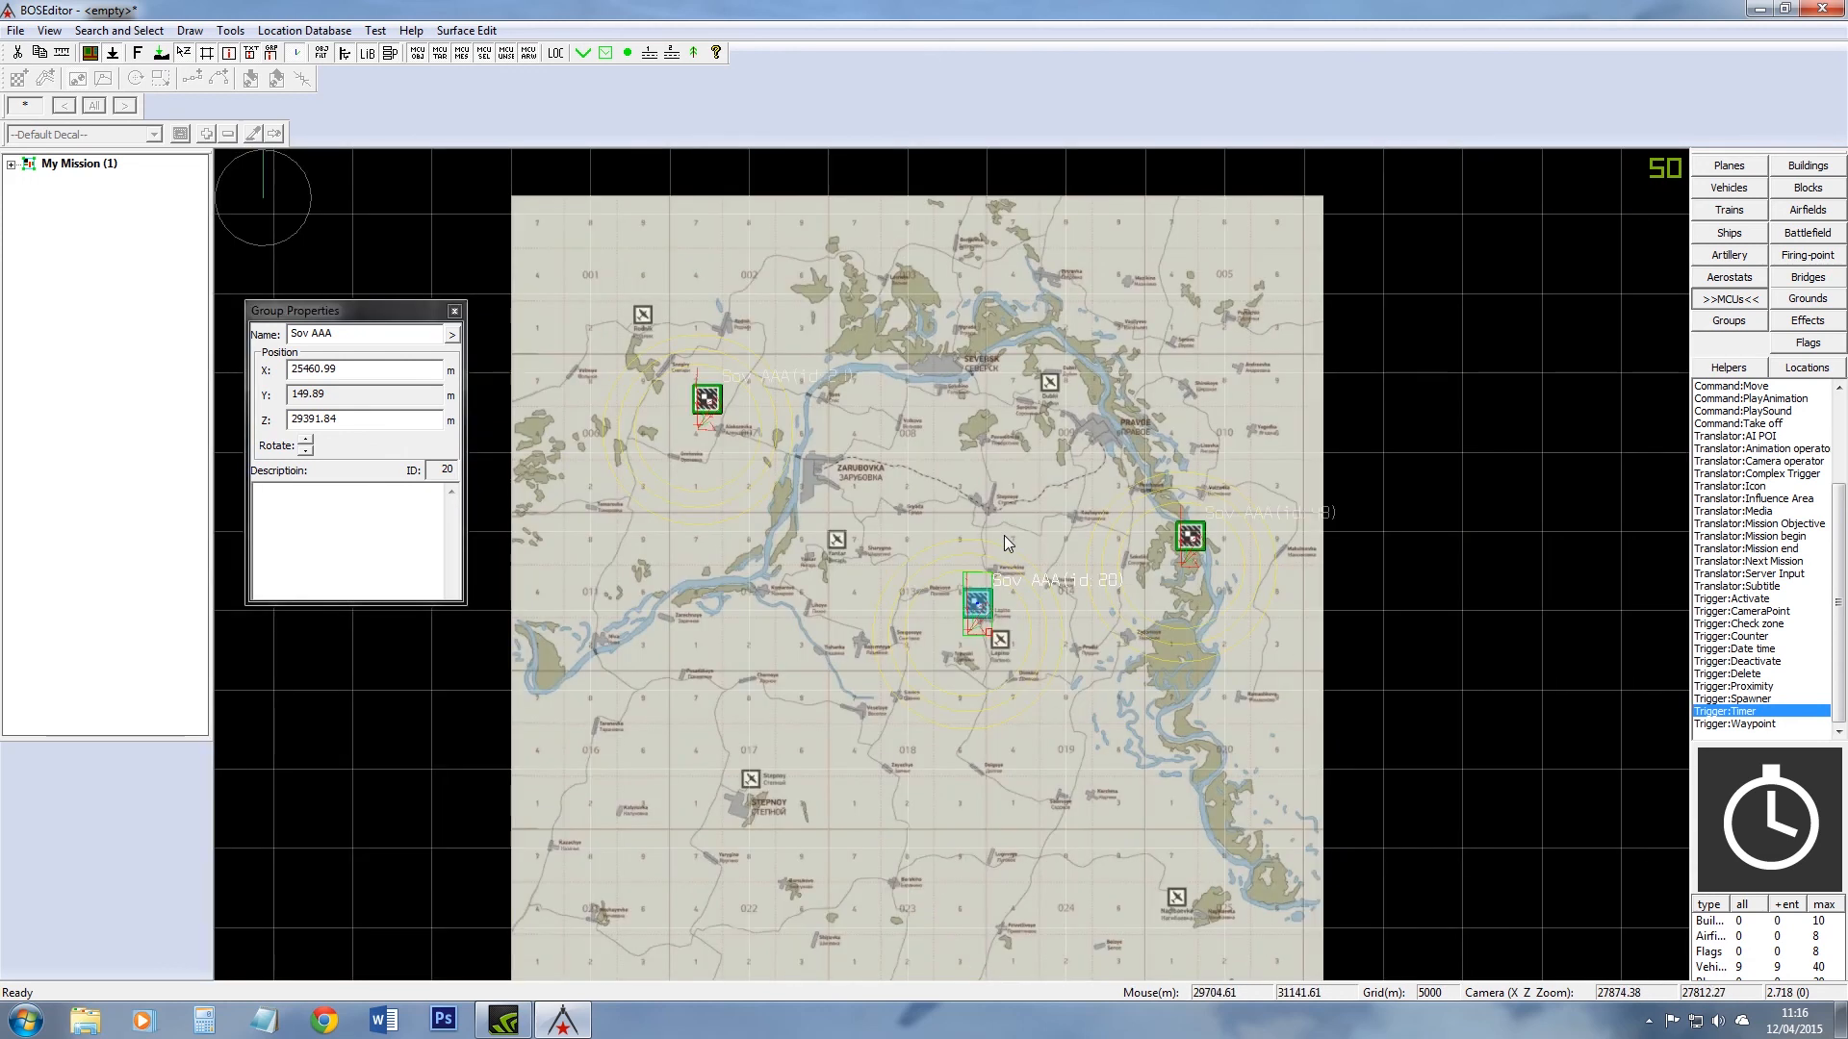
pyautogui.scroll(3, 1005, 539)
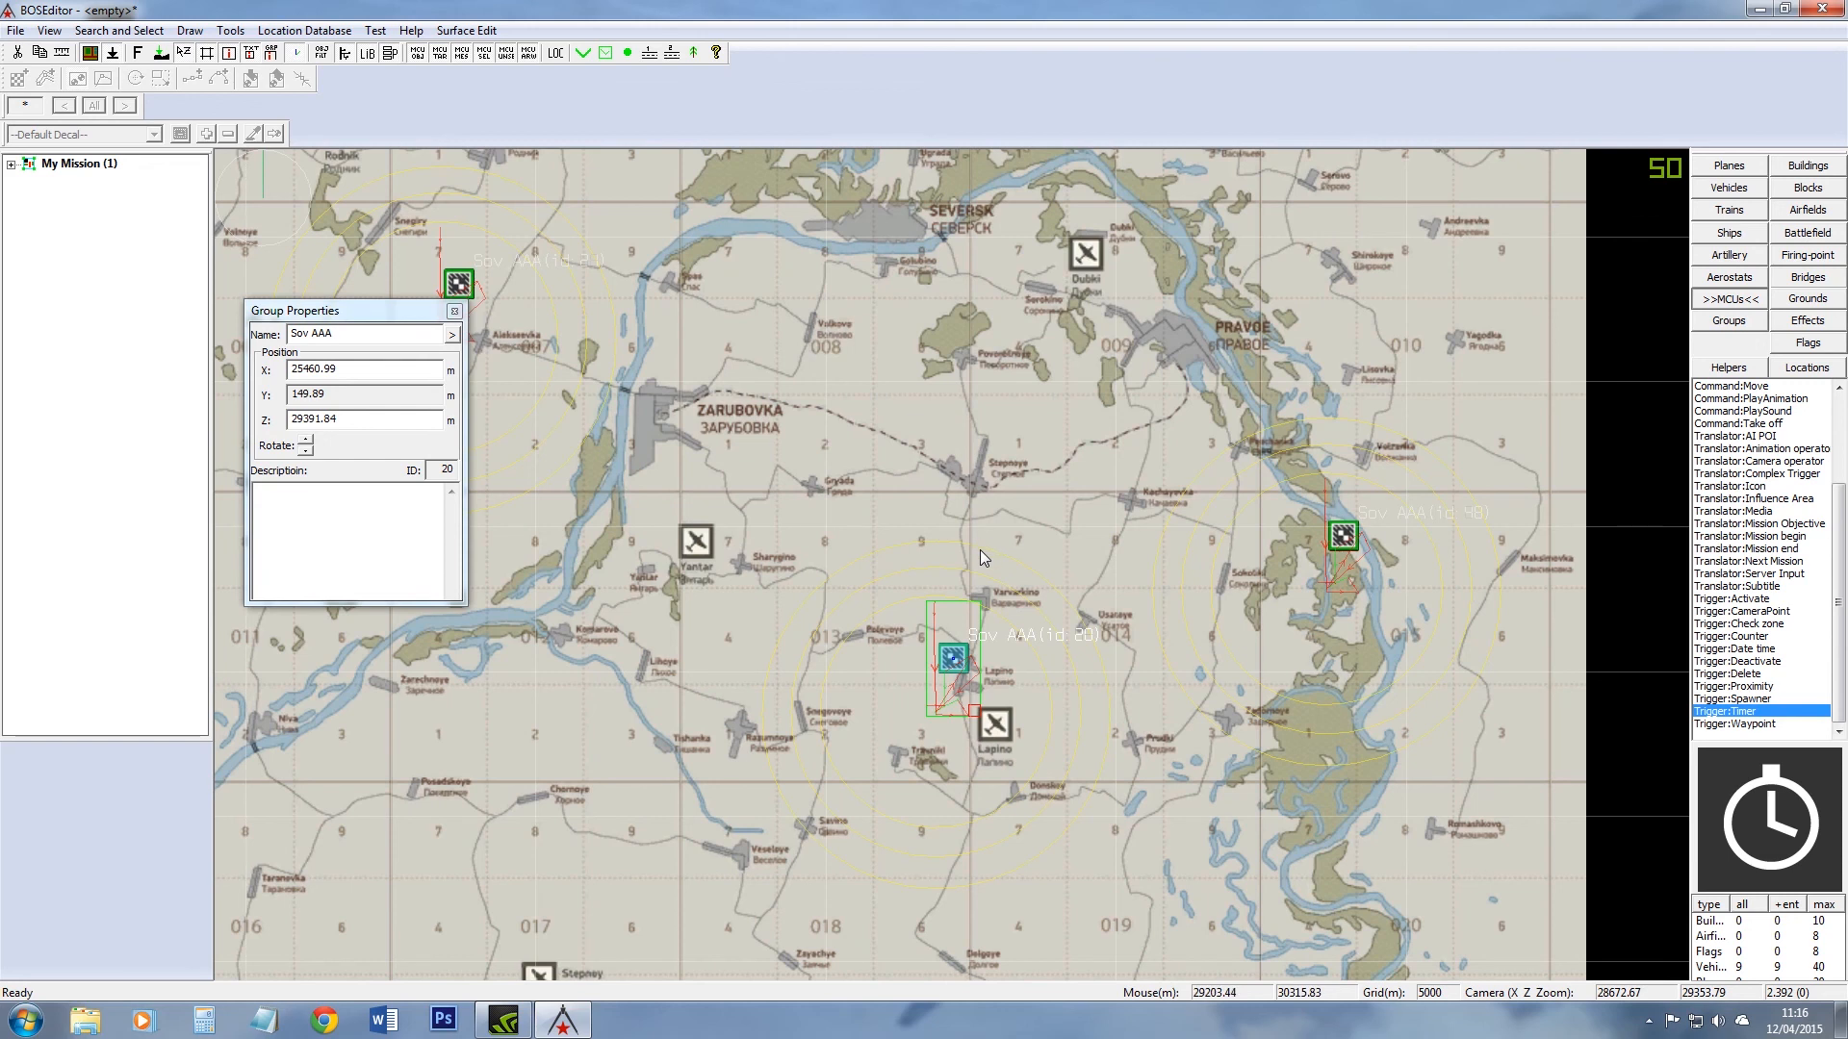
pyautogui.scroll(-3, 980, 550)
pyautogui.scroll(3, 999, 516)
pyautogui.scroll(-1, 1039, 512)
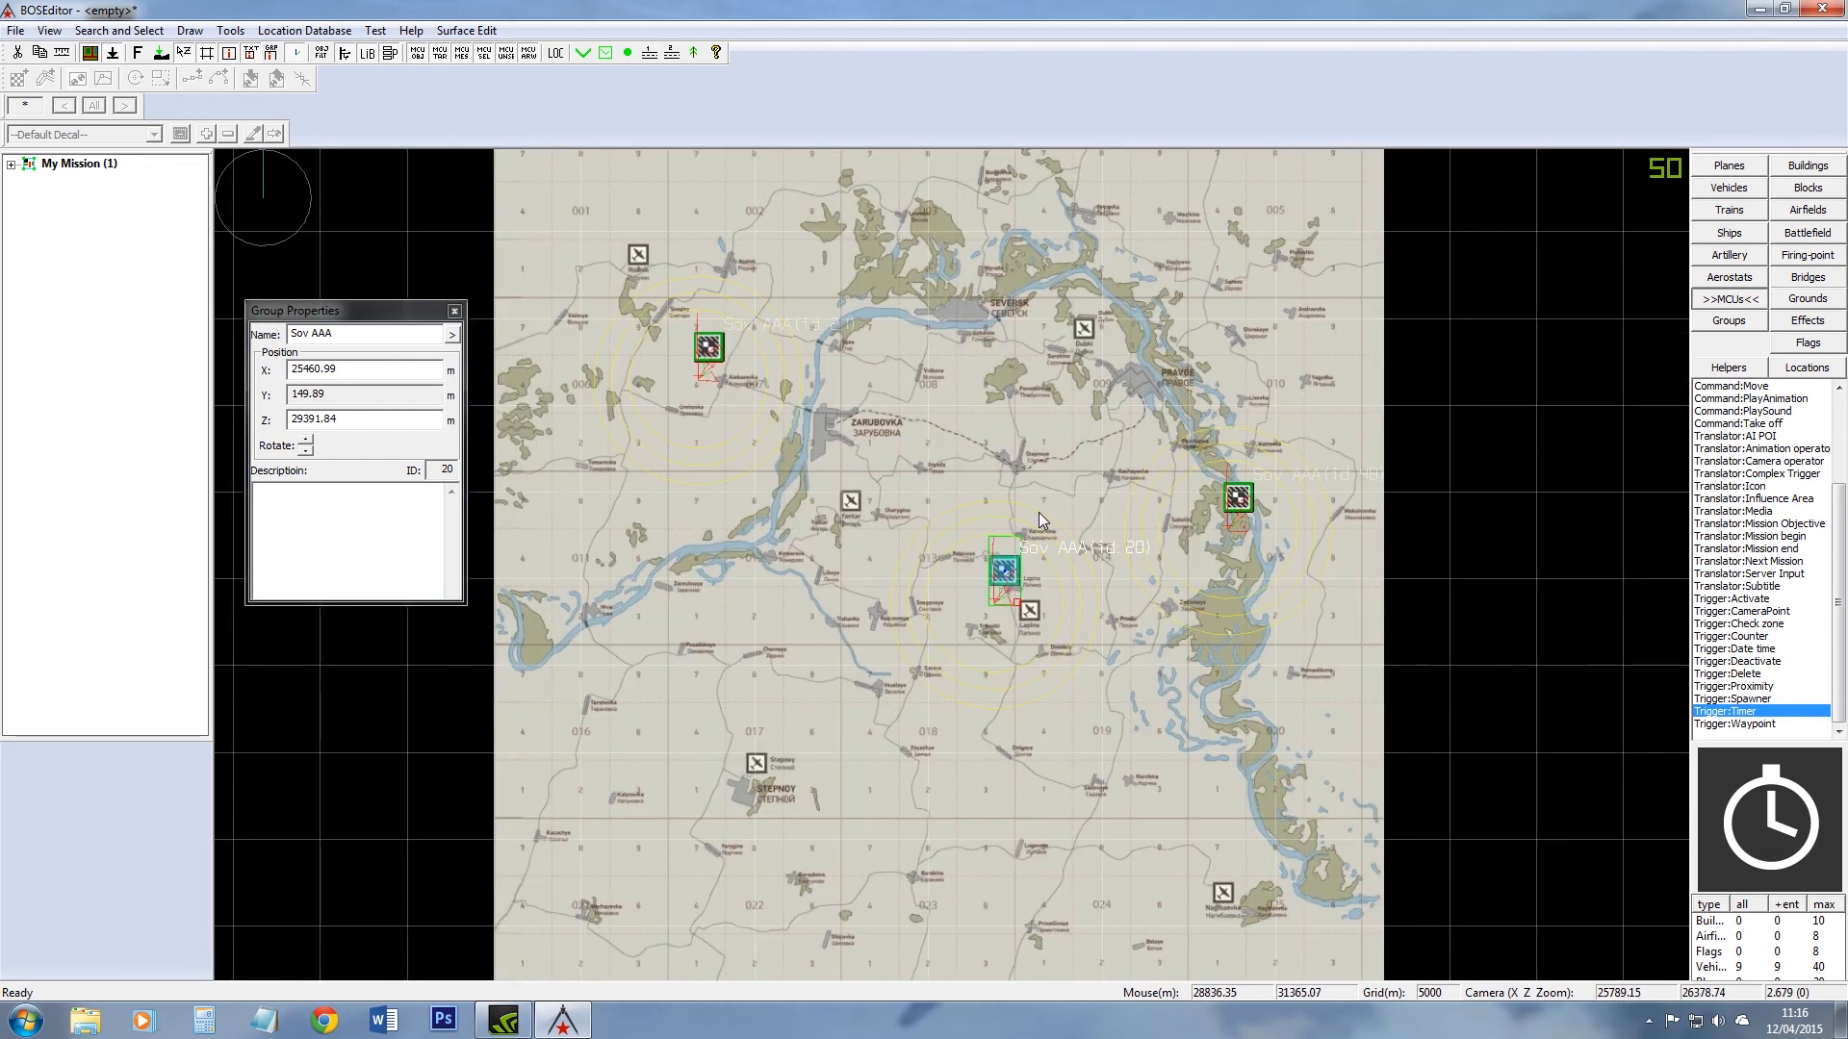
pyautogui.scroll(1, 1030, 508)
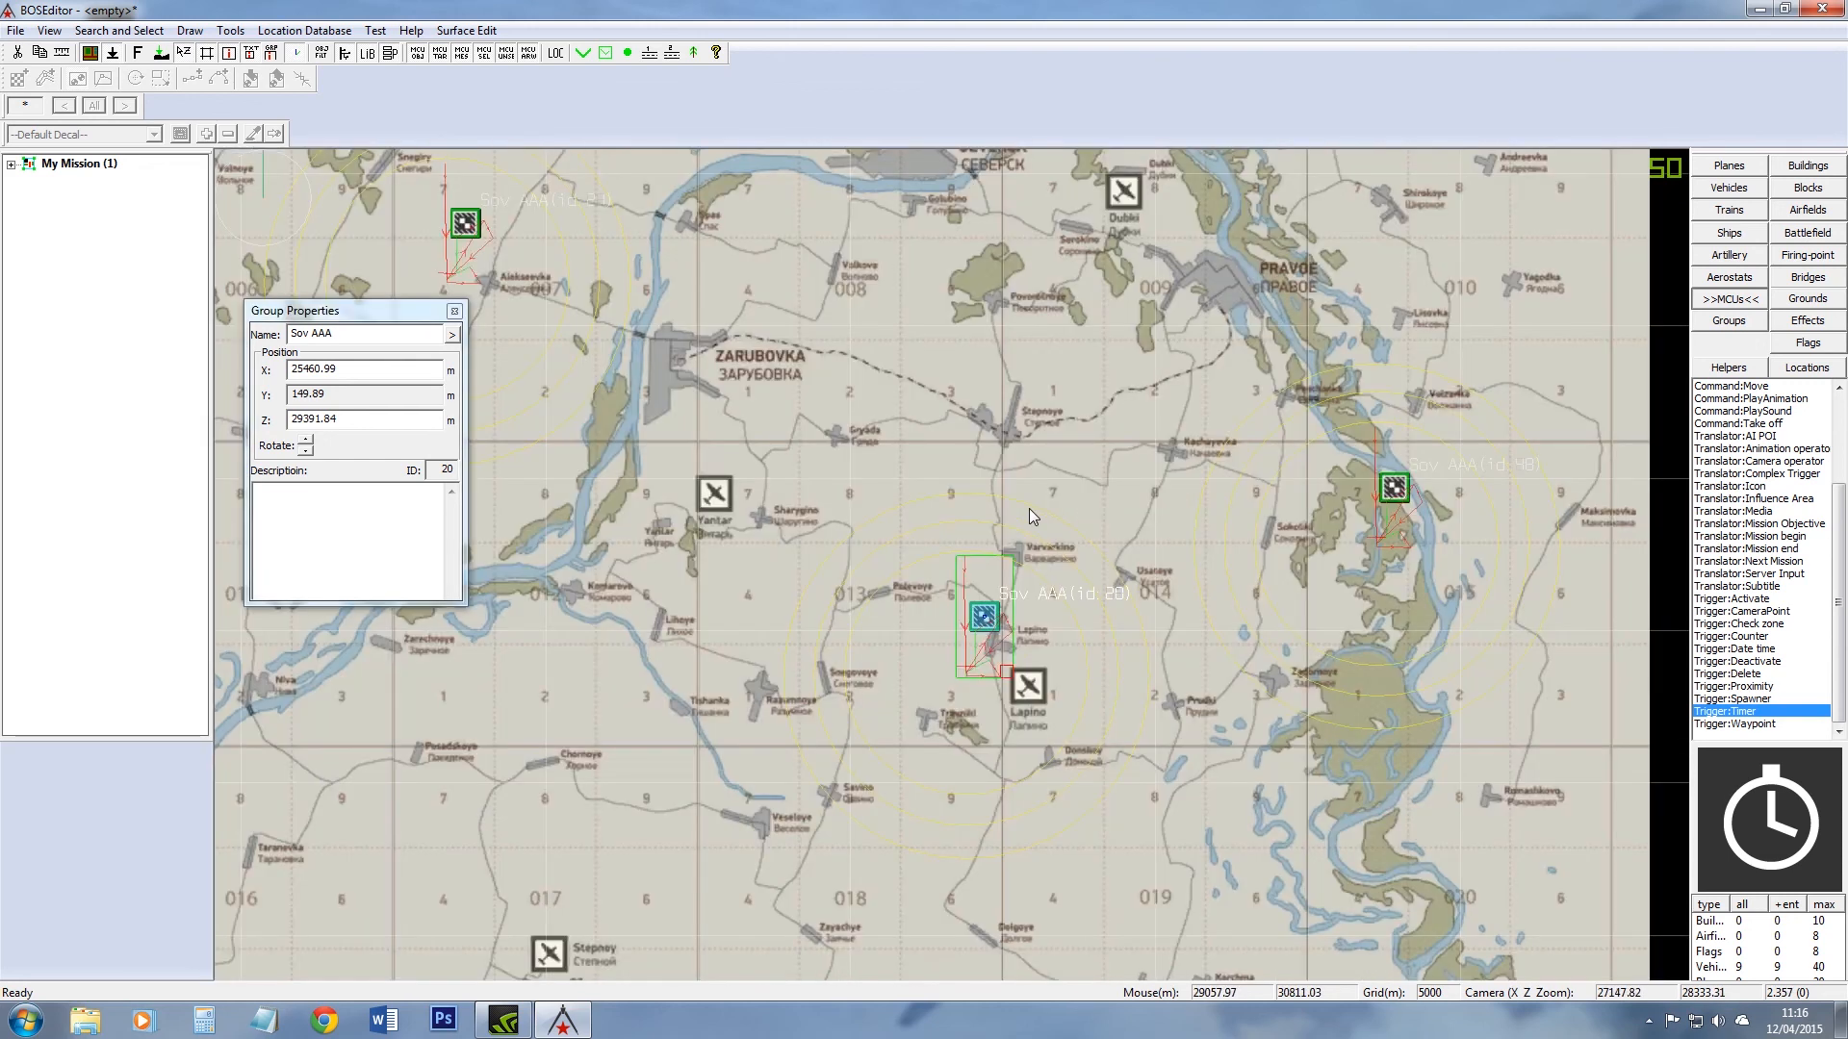
pyautogui.moveTo(1013, 514); pyautogui.dragTo(1044, 494, button='right')
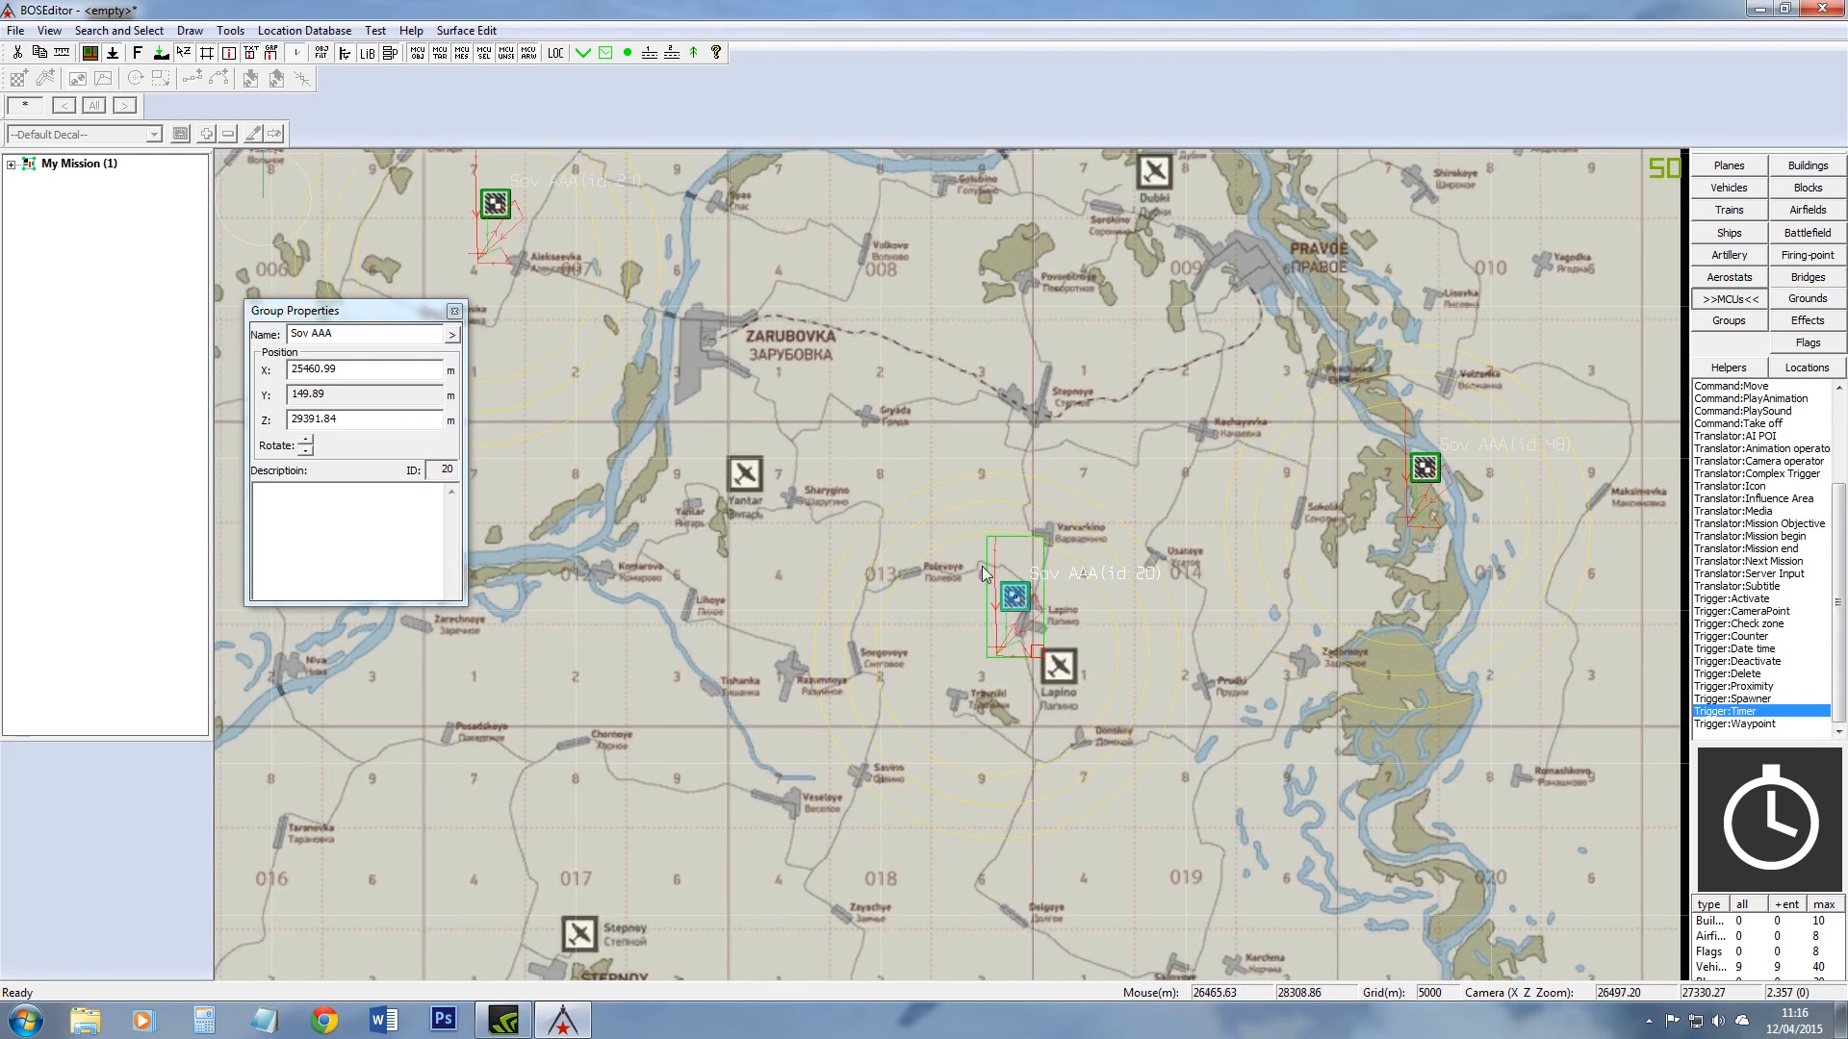